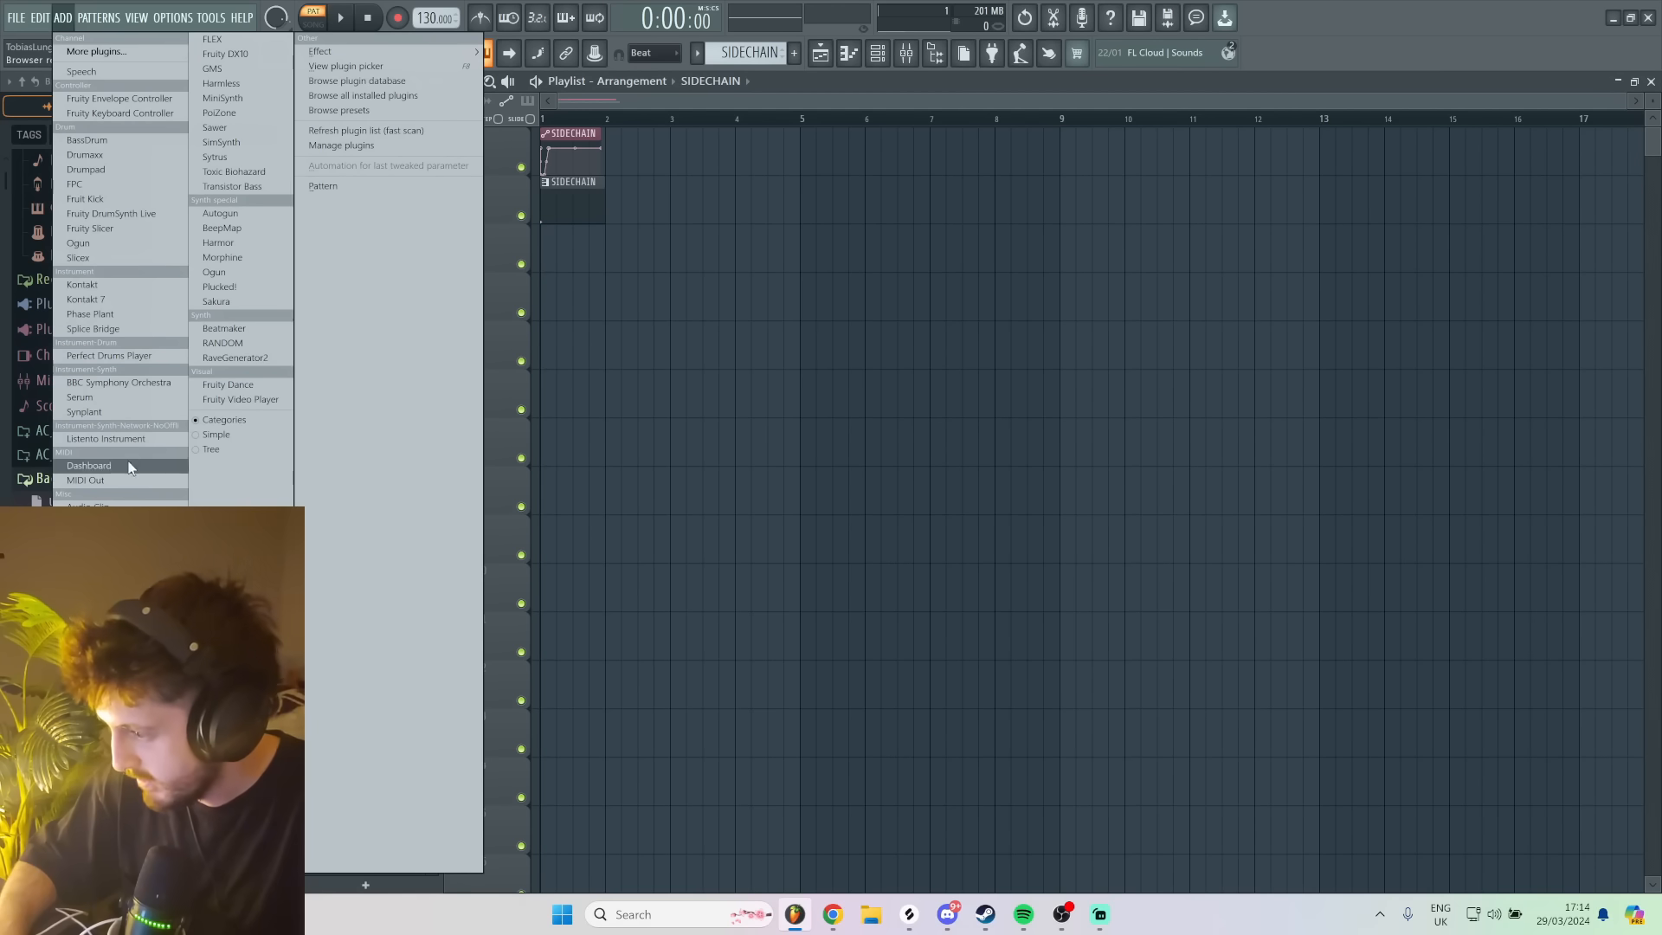
- Add a Serum instrument and load the Get It Noisy wavetable into oscillator A, with the octave at -3
left_click(82, 397)
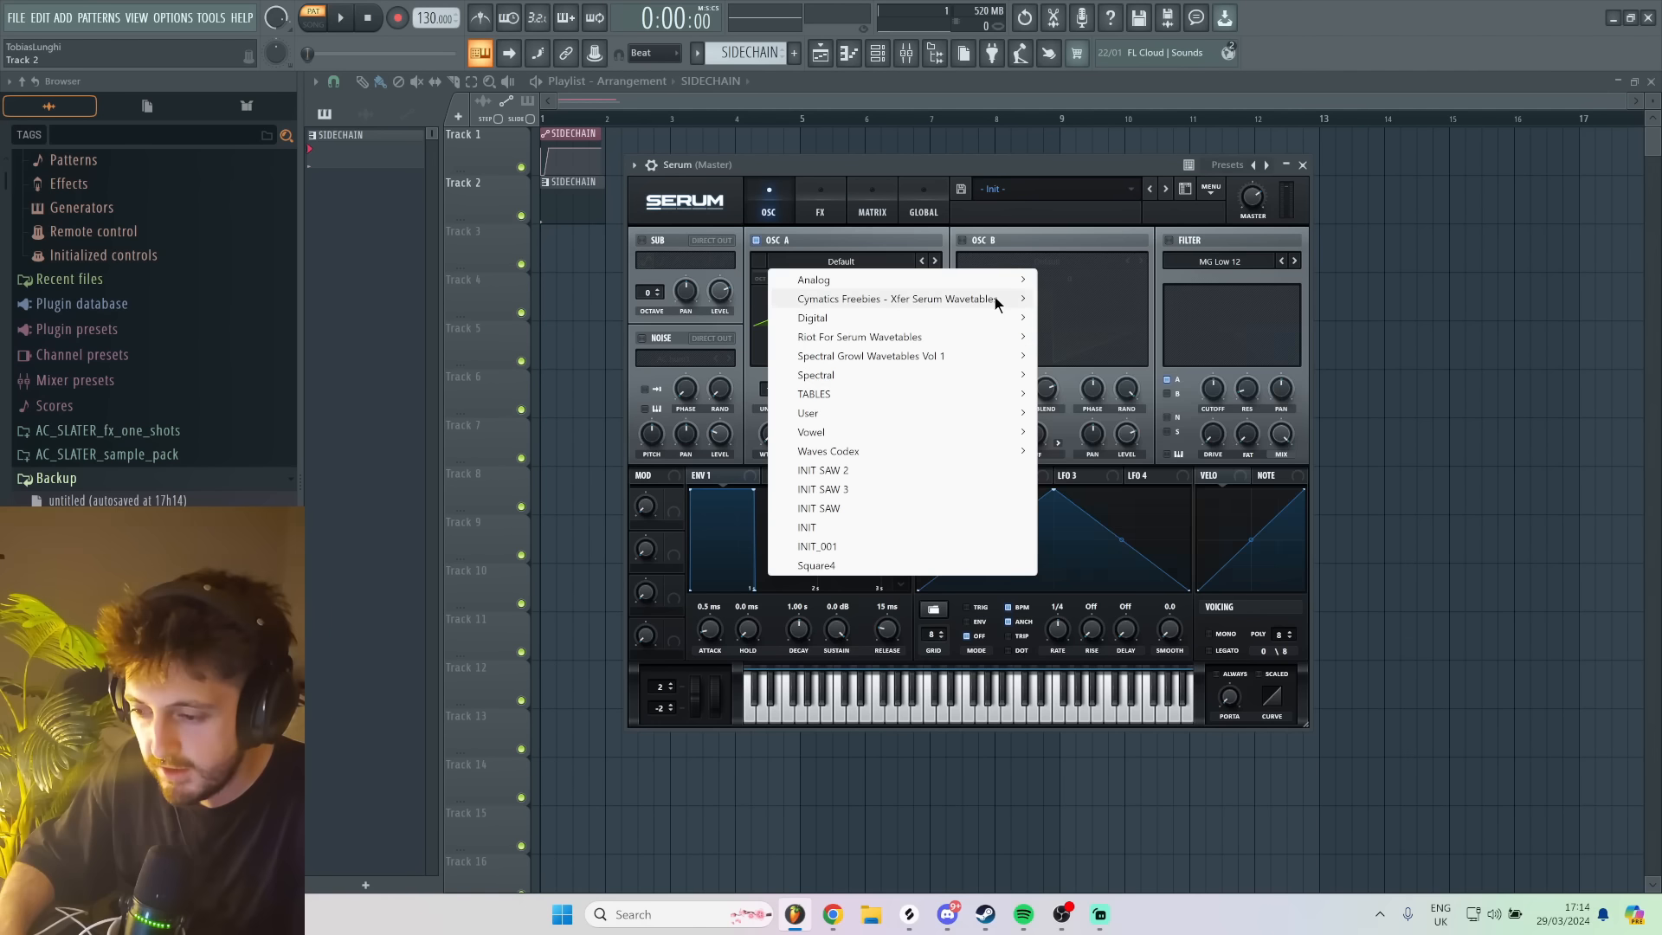
mouse_move(994, 298)
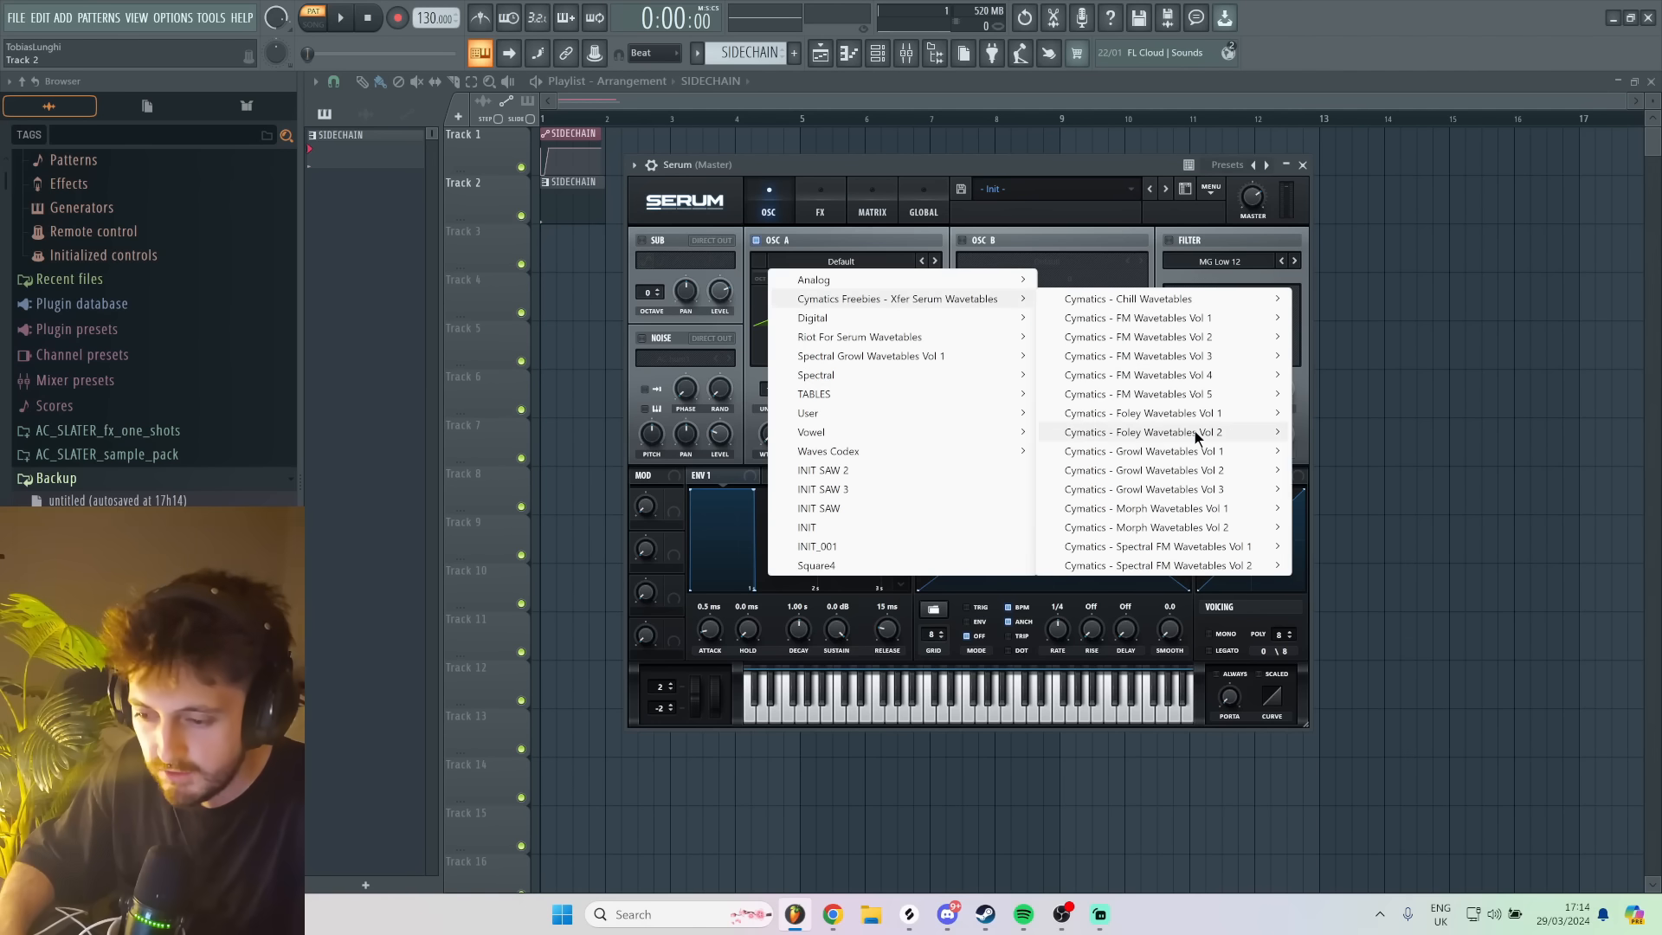
mouse_move(1248, 382)
left_click(1350, 470)
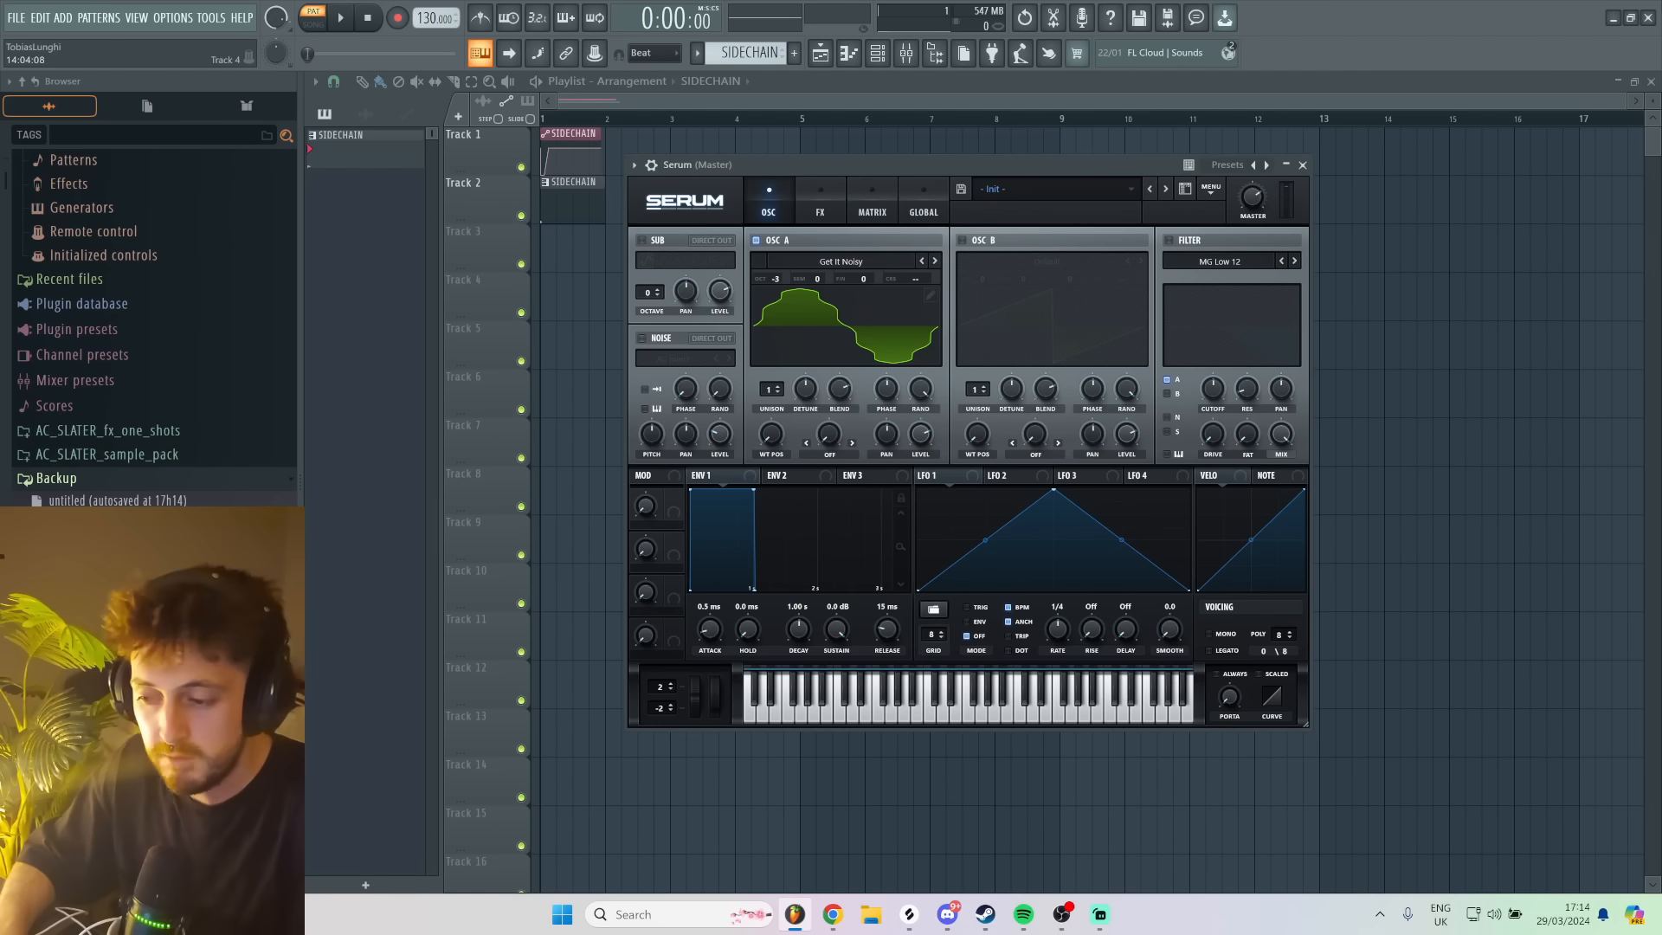
- Audition the oscillator A wavetable by playing the same note repeatedly
key("c")
key("c")
key("c")
key("c")
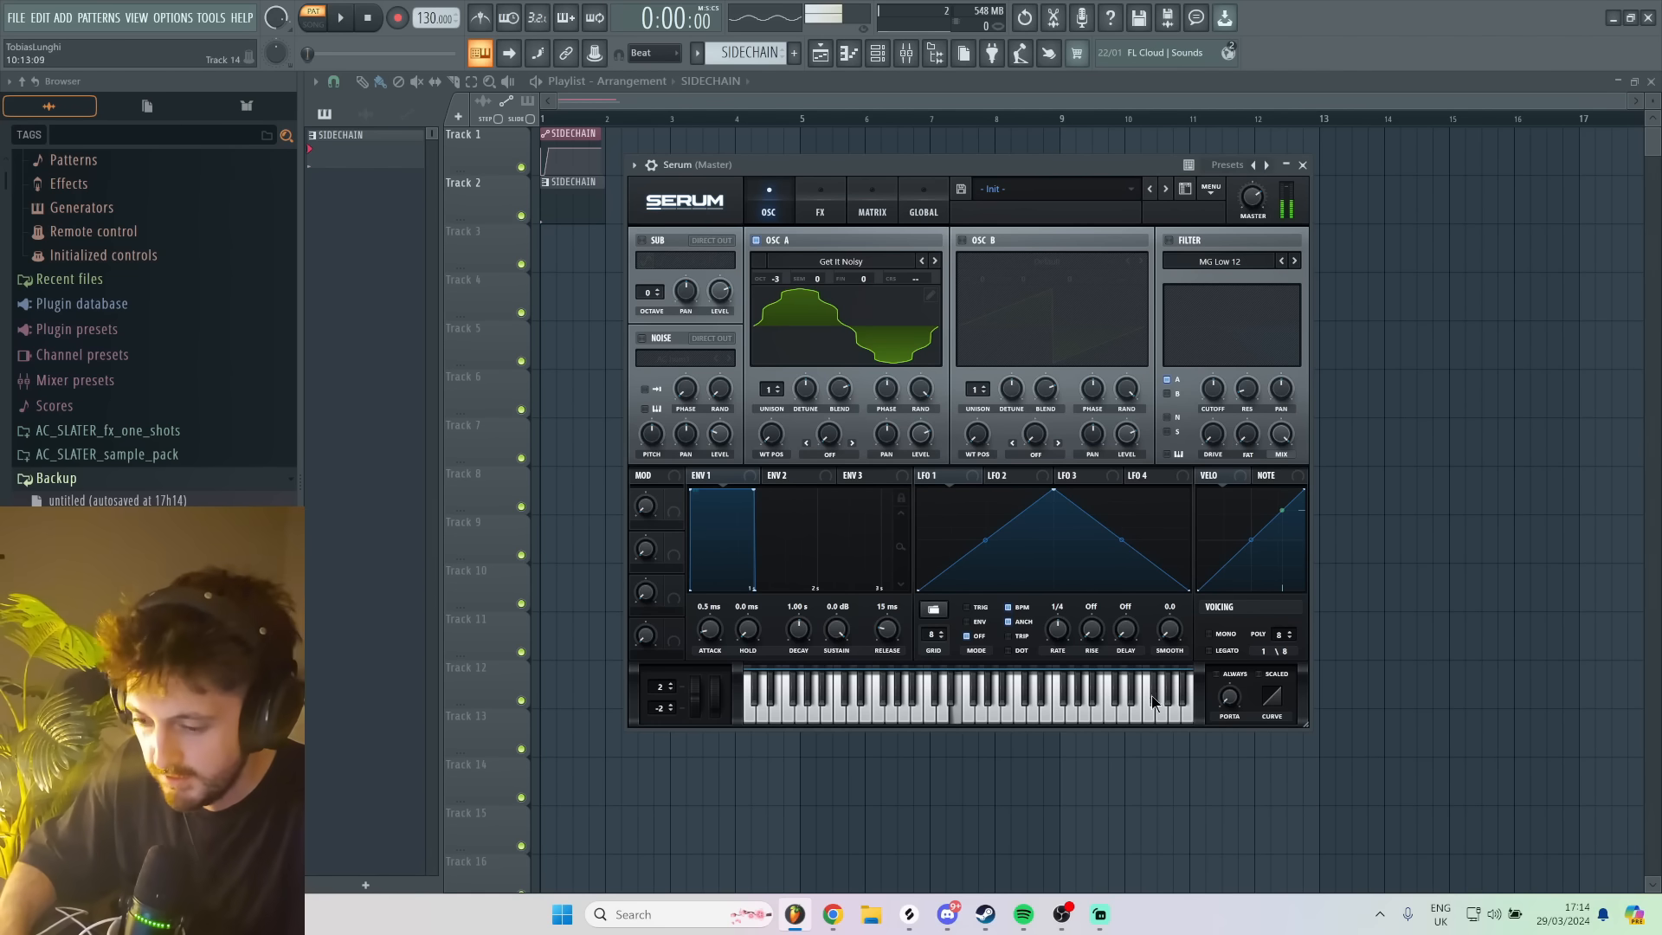
key("c")
key("c")
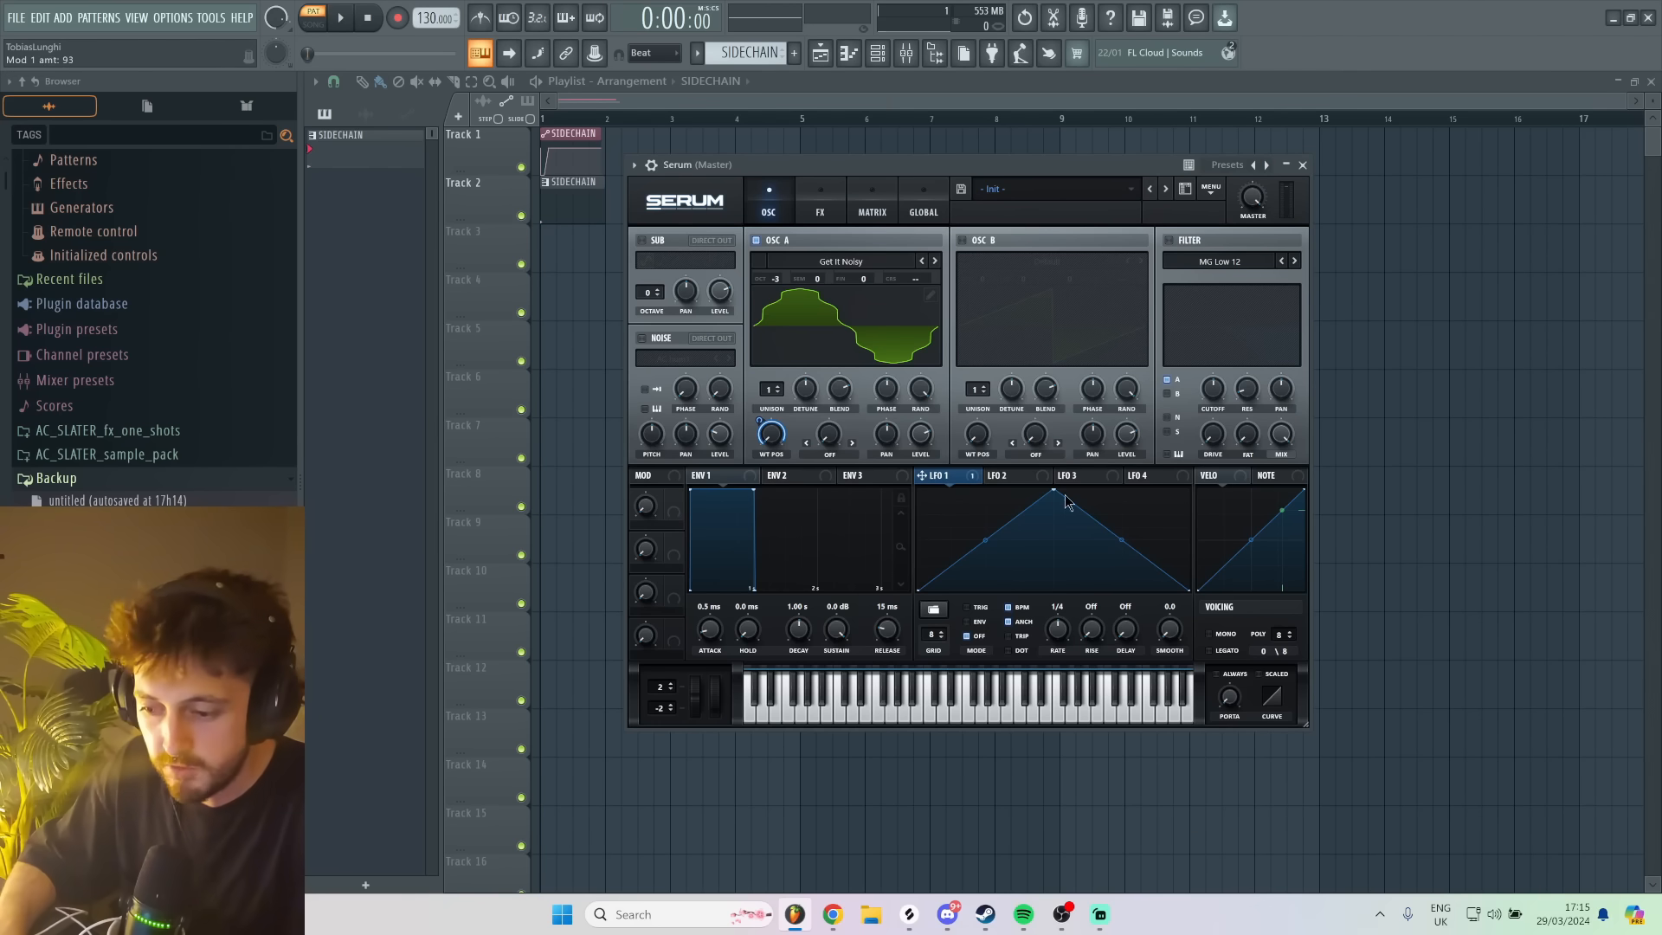
- Modulate oscillator A's wavetable position with LFO 1, shaped as a steep drop with a long low tail, and set it to envelope mode
left_click_drag(1053, 490, 848, 482)
double_click(945, 560)
key("c")
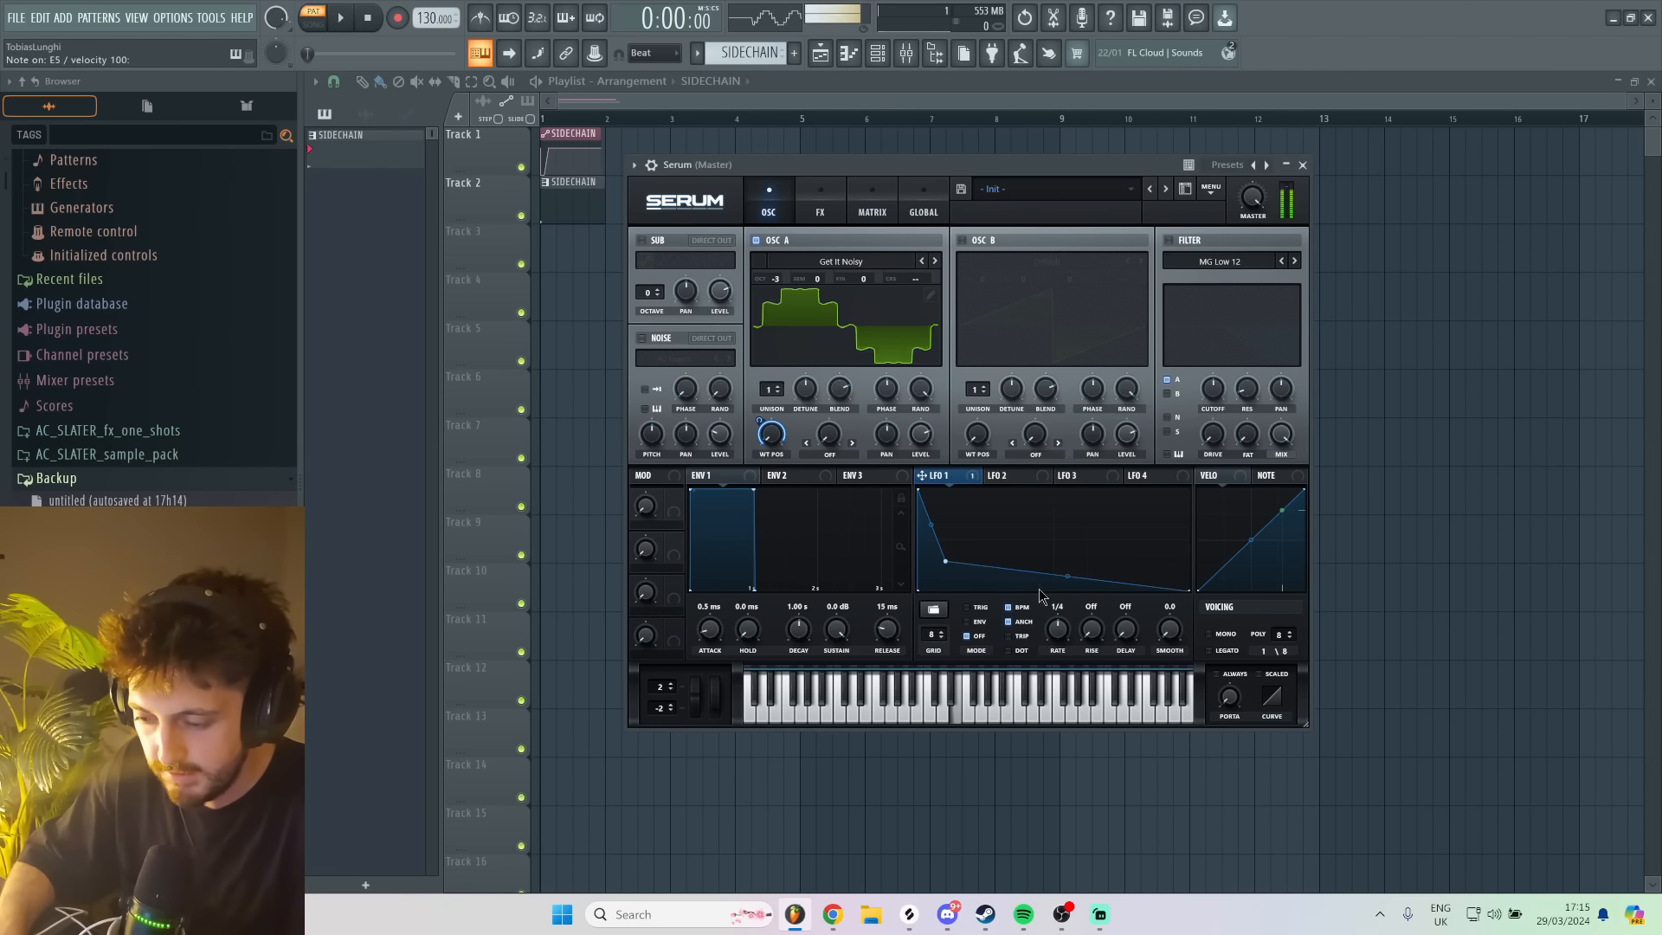
left_click(969, 621)
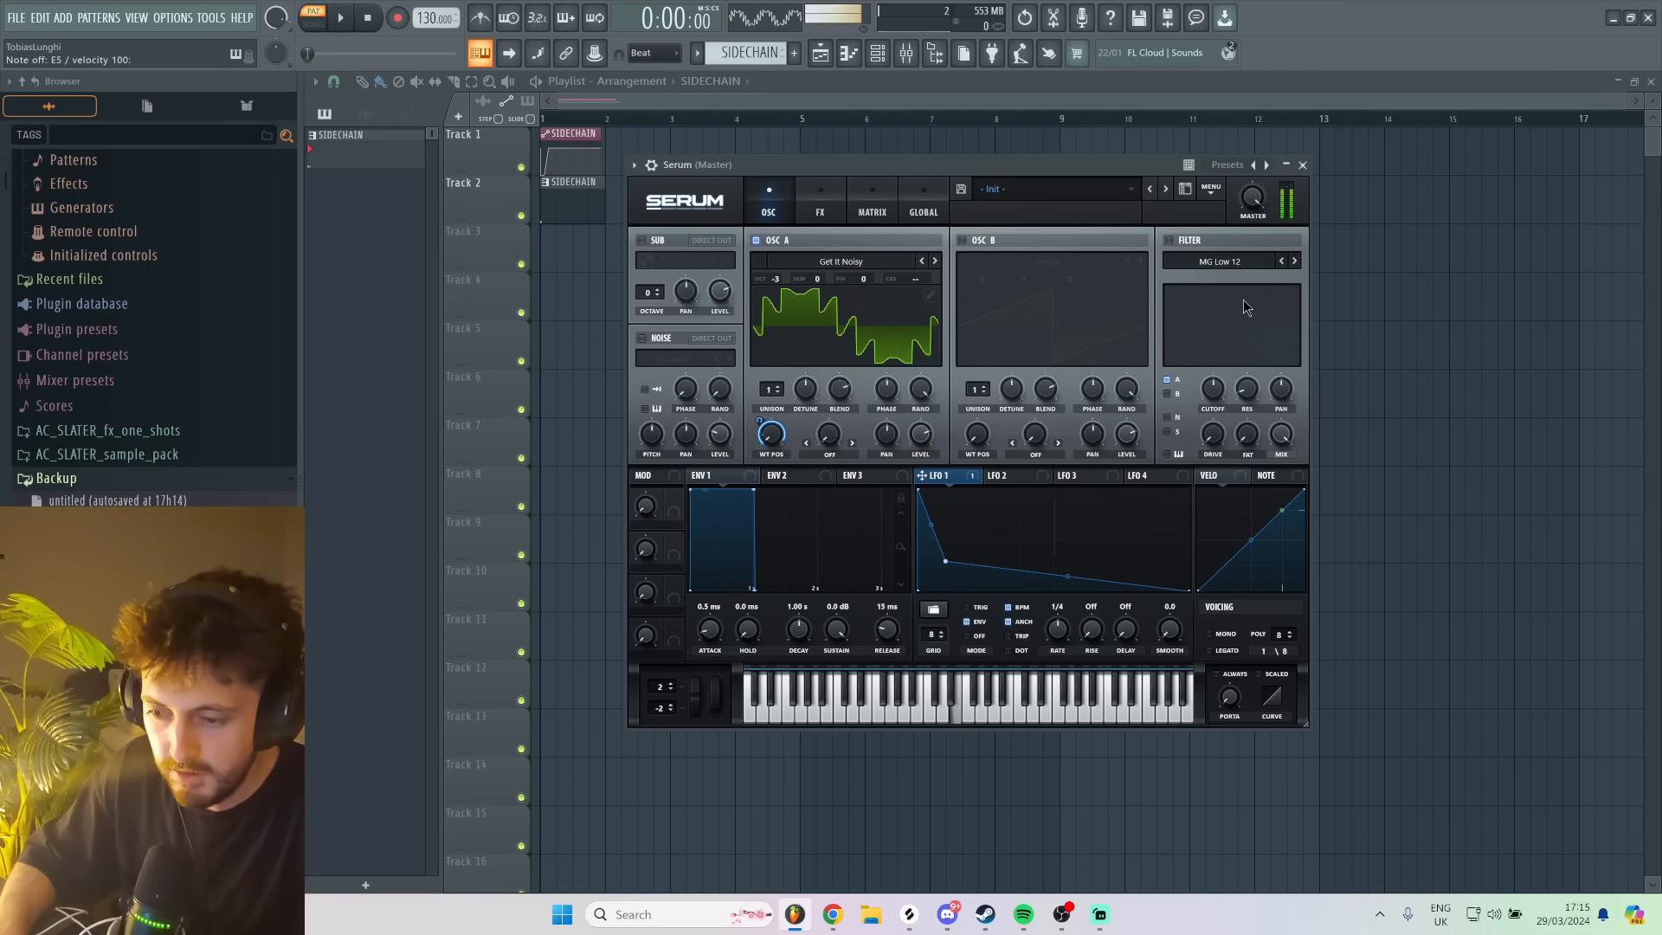
key("d")
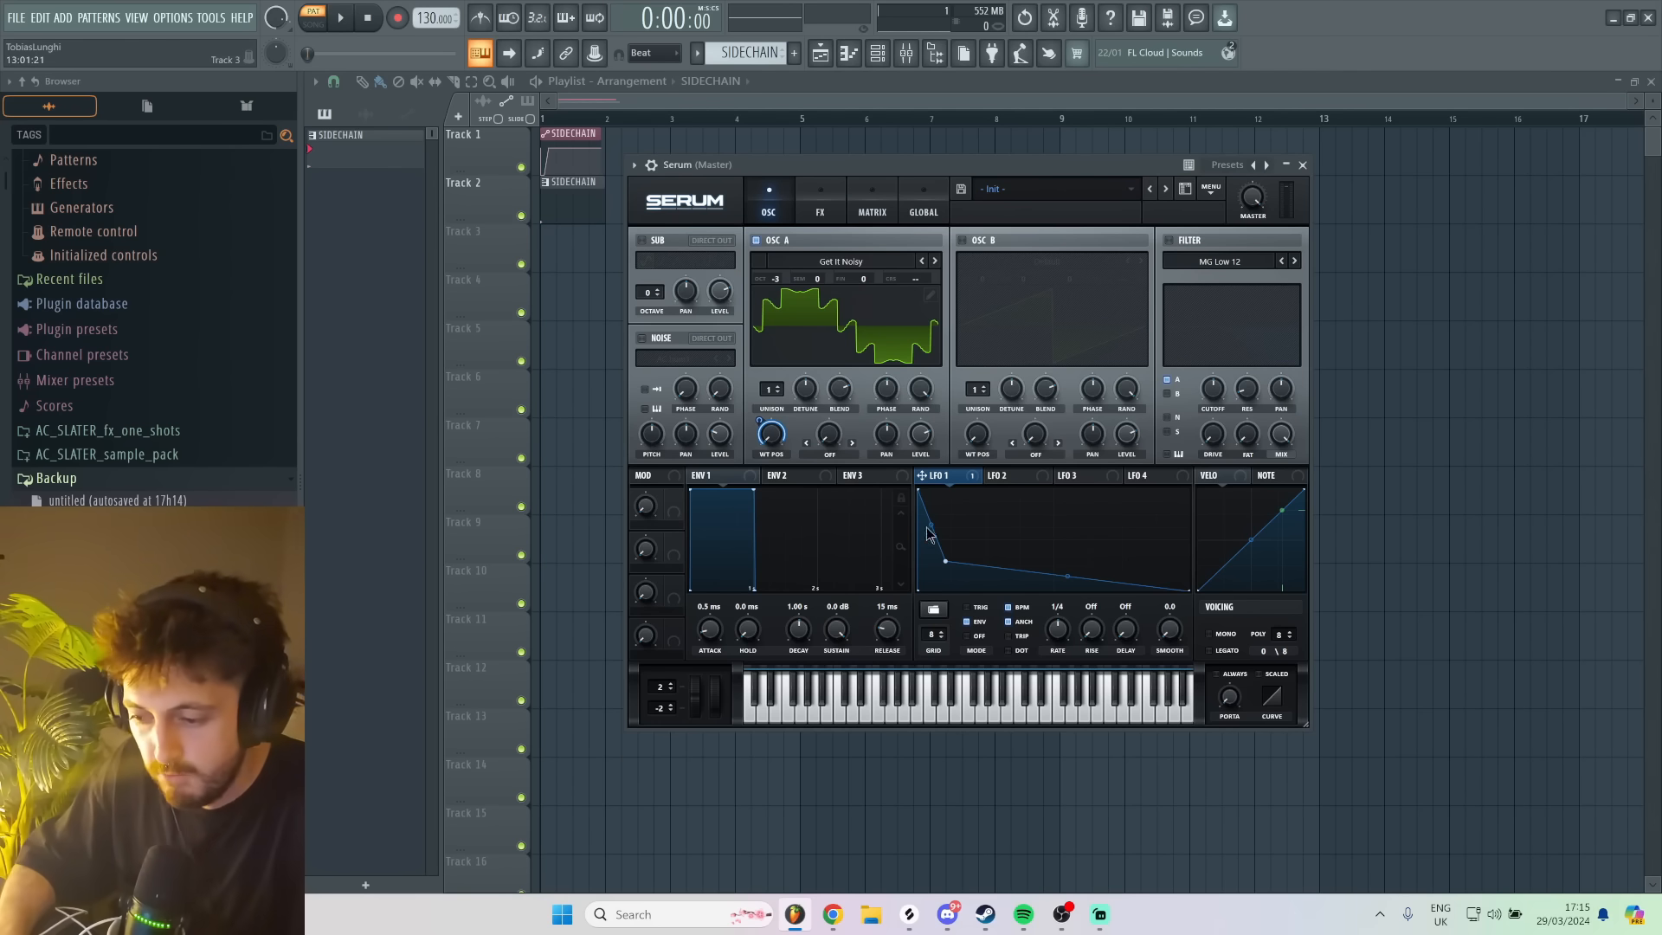
- Set the enabled filter's type to BN 12 and modulate its cutoff with LFO 1
left_click(1220, 261)
mouse_move(1202, 292)
left_click(1357, 492)
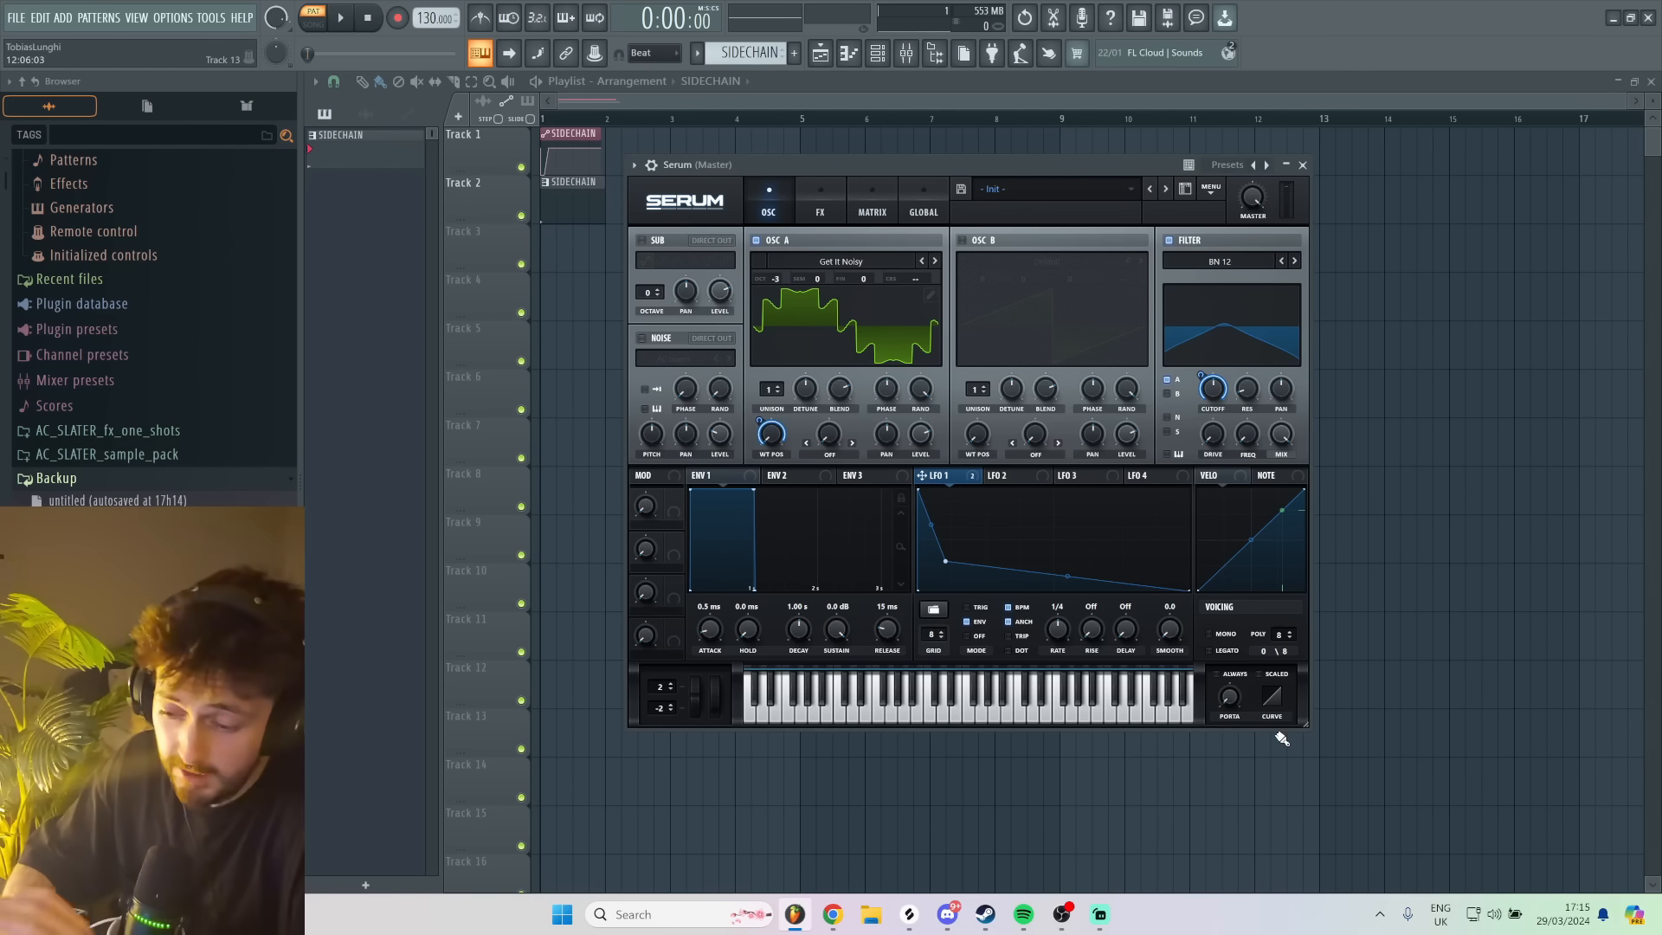
- Raise the filter drive to about 61% while auditioning the patch with repeated notes
key("c")
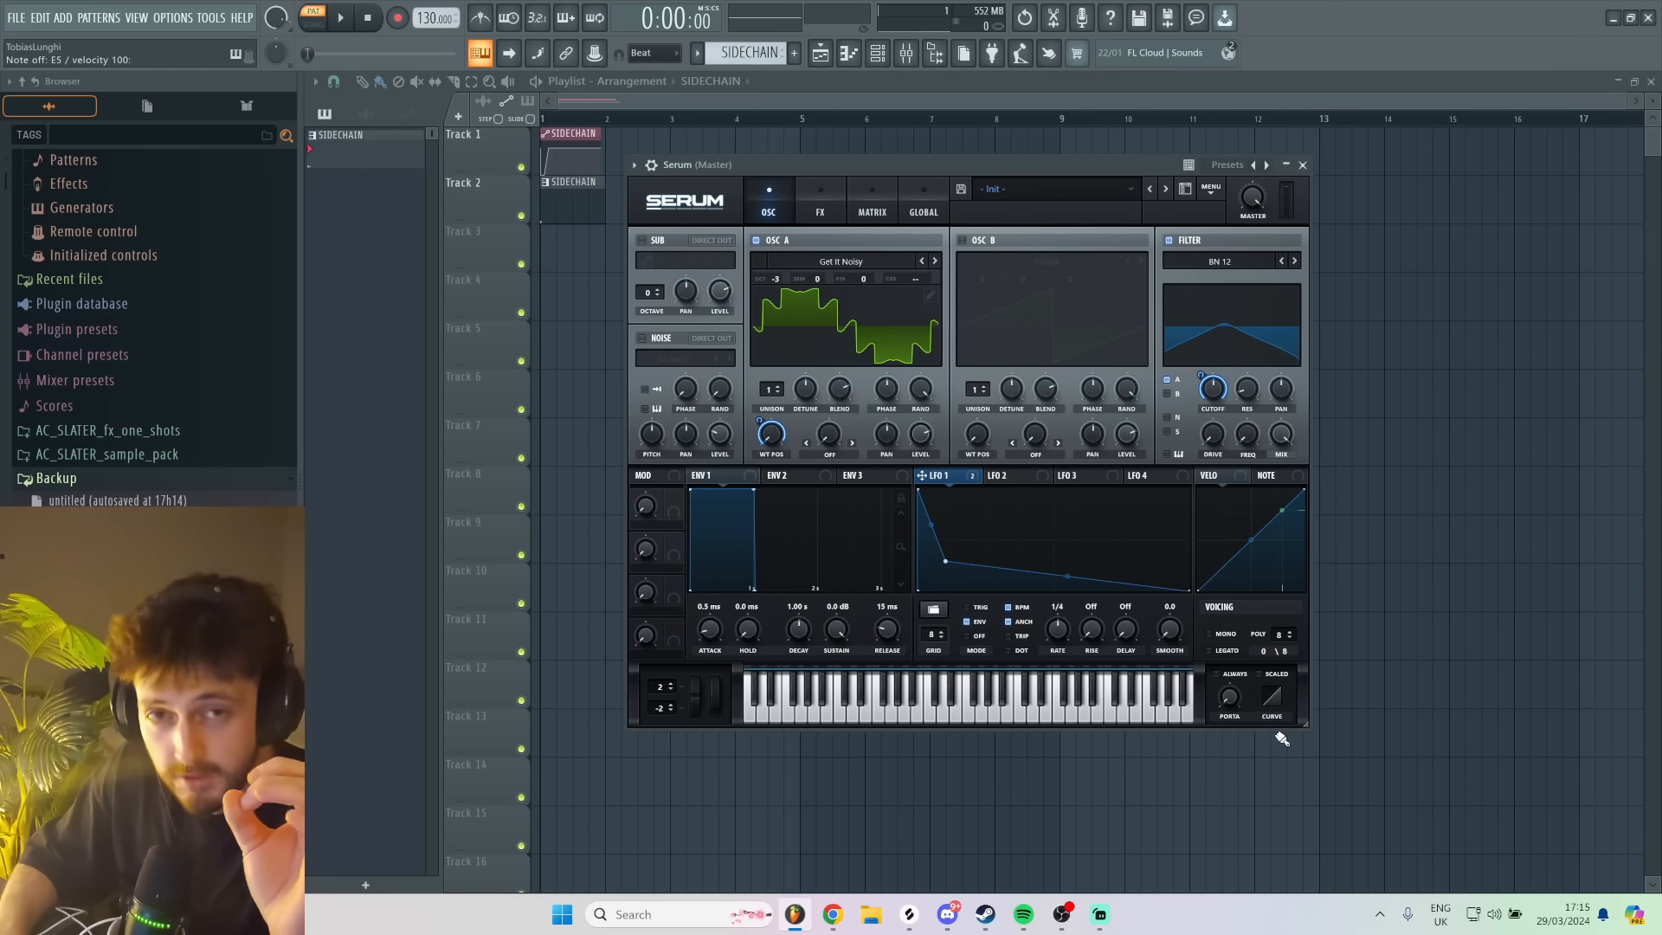
key("c")
key("c")
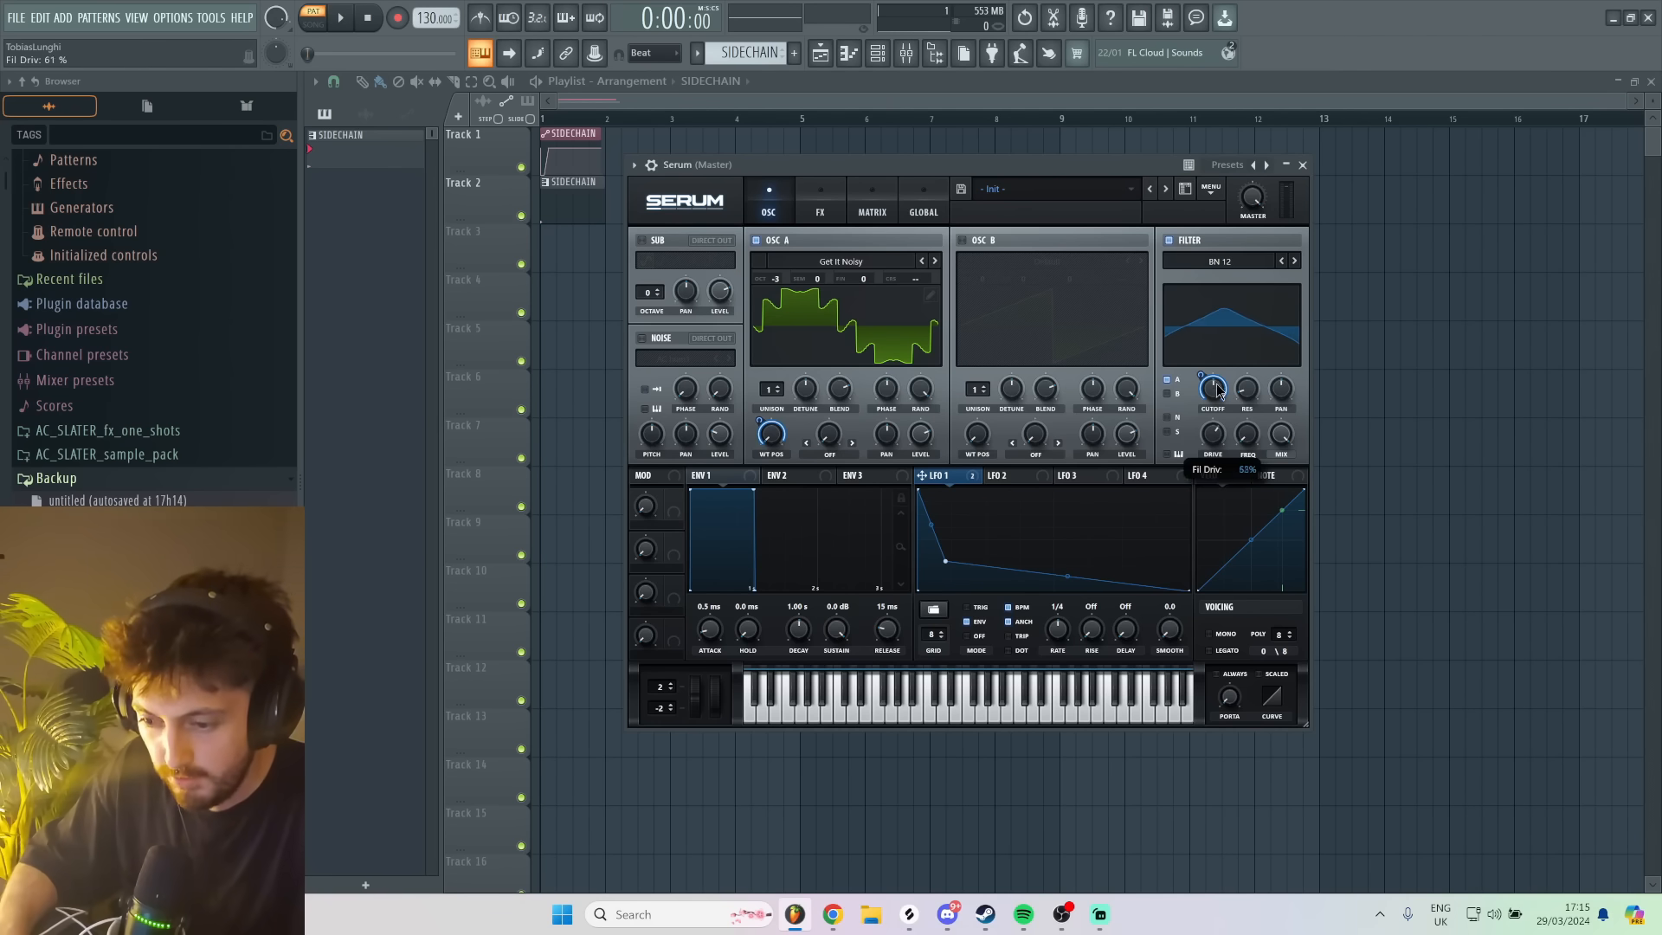
key("c")
key("c")
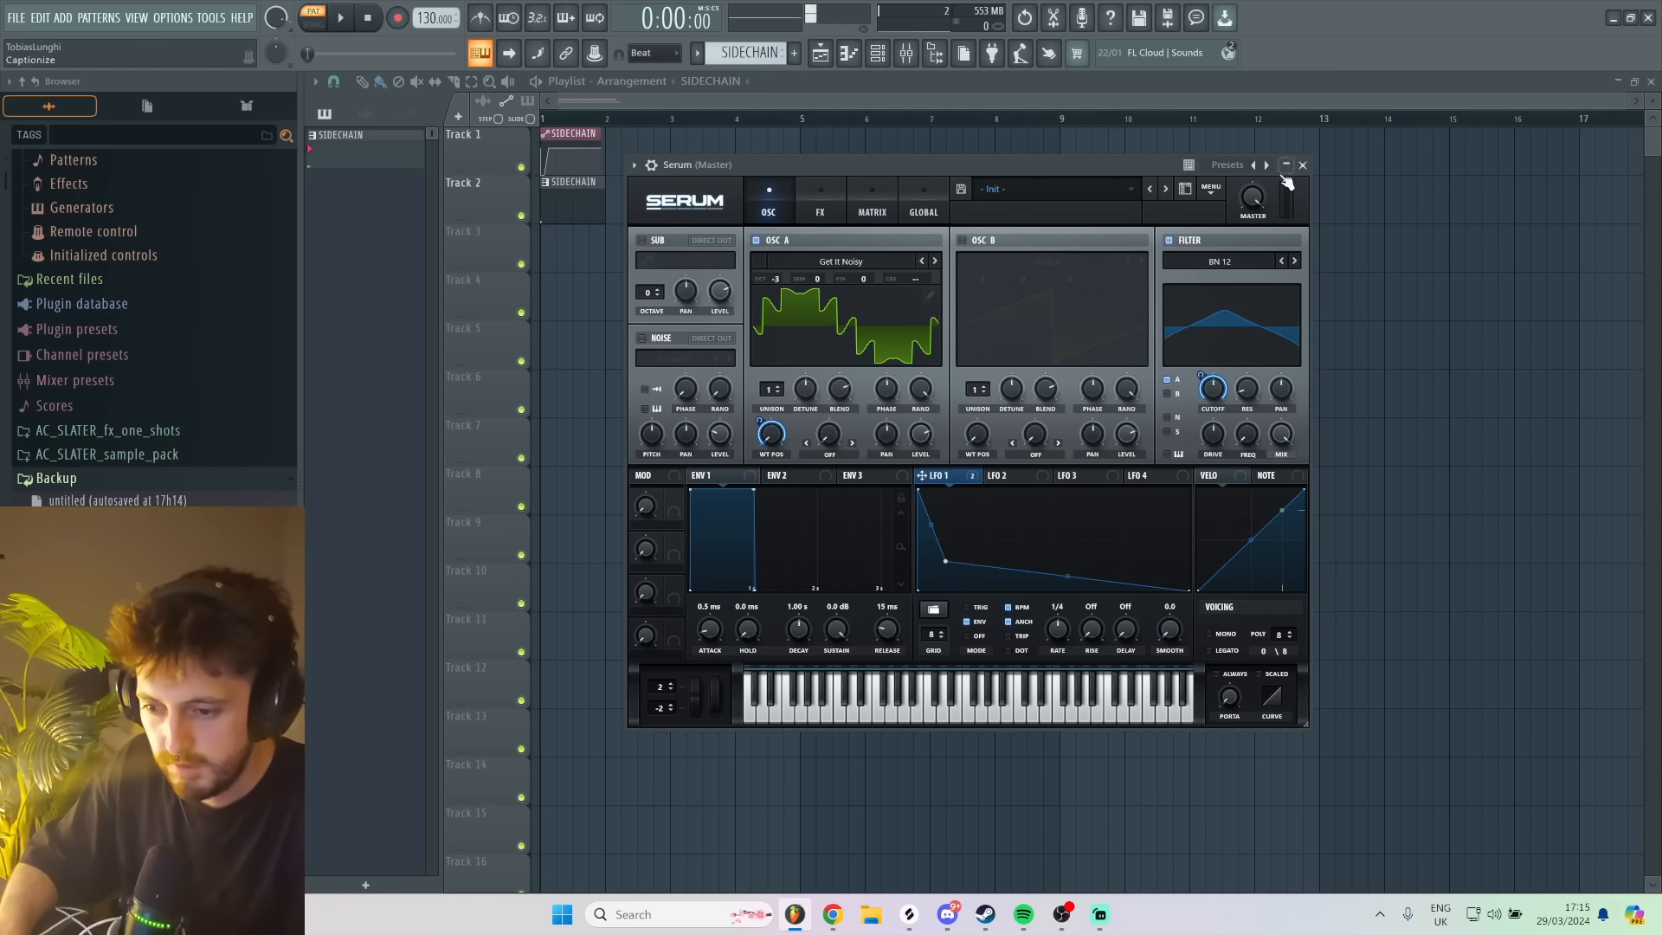
key("c")
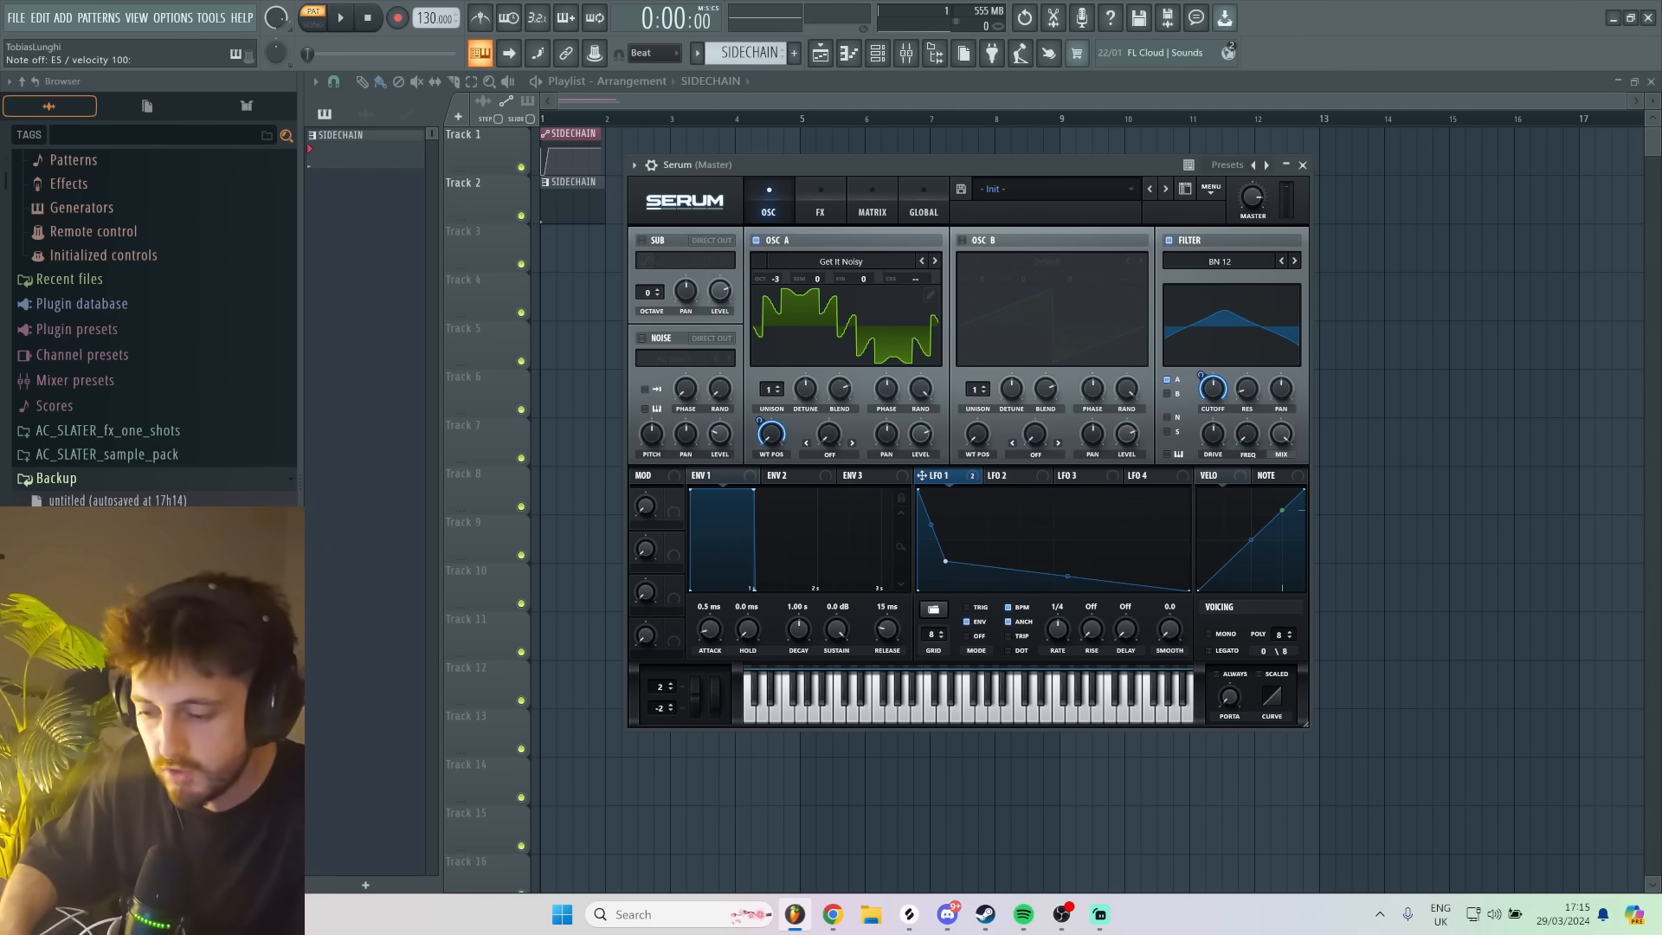
- Route LFO 2 to master tuning in the modulation matrix with a small positive amount
left_click(1013, 476)
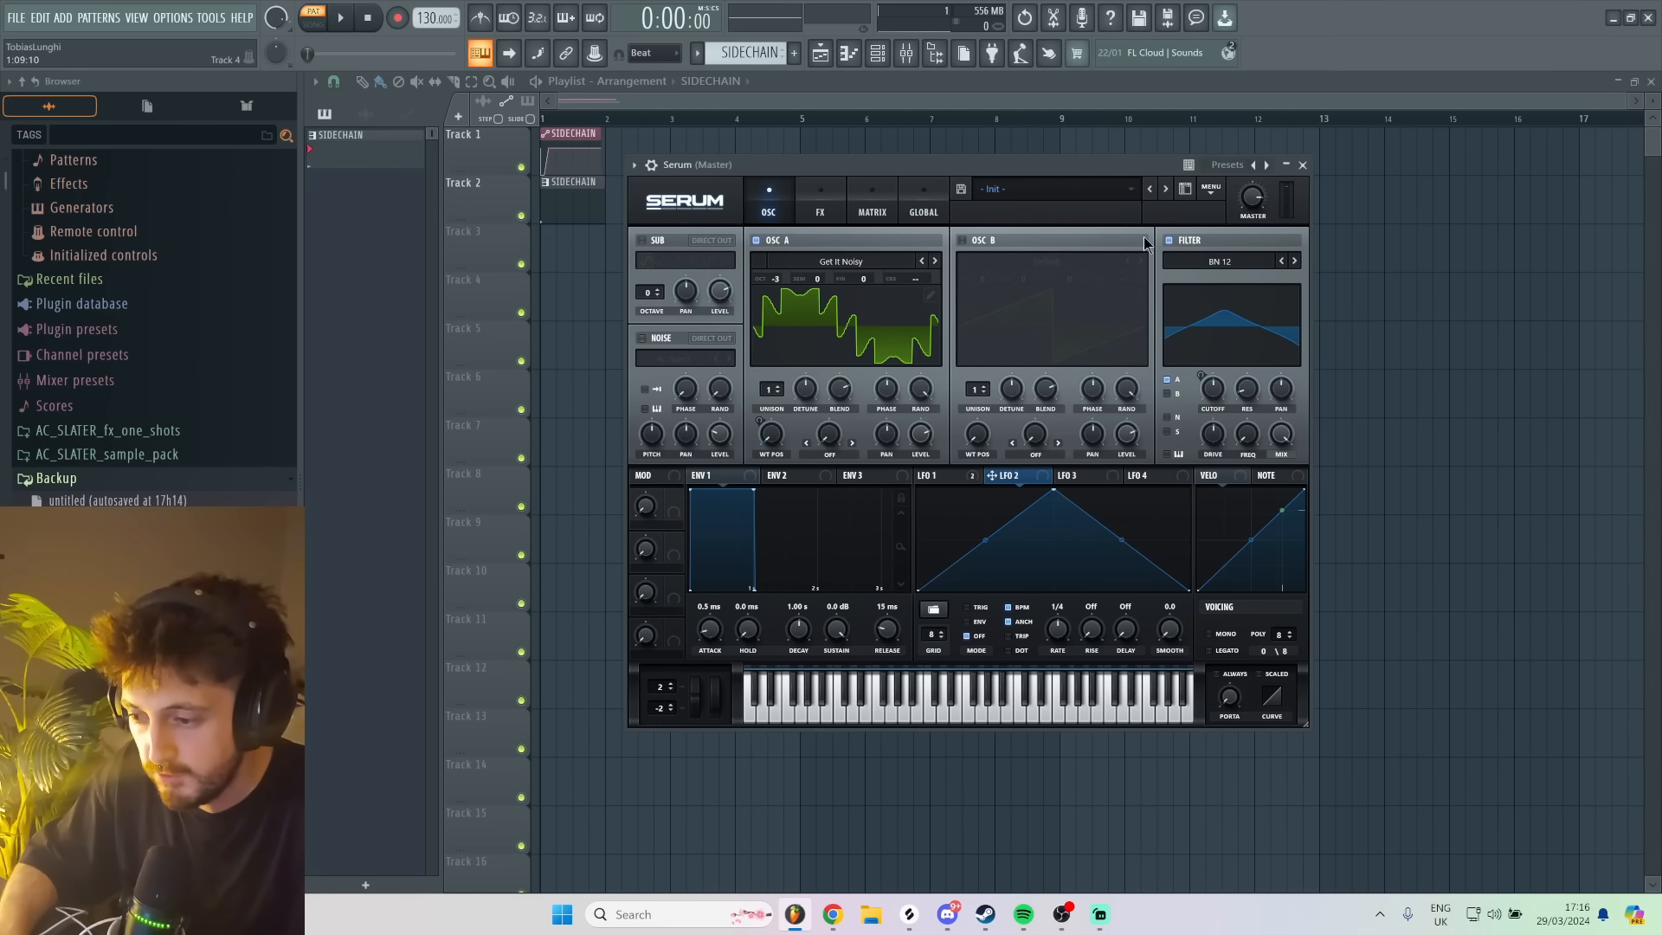
left_click(868, 200)
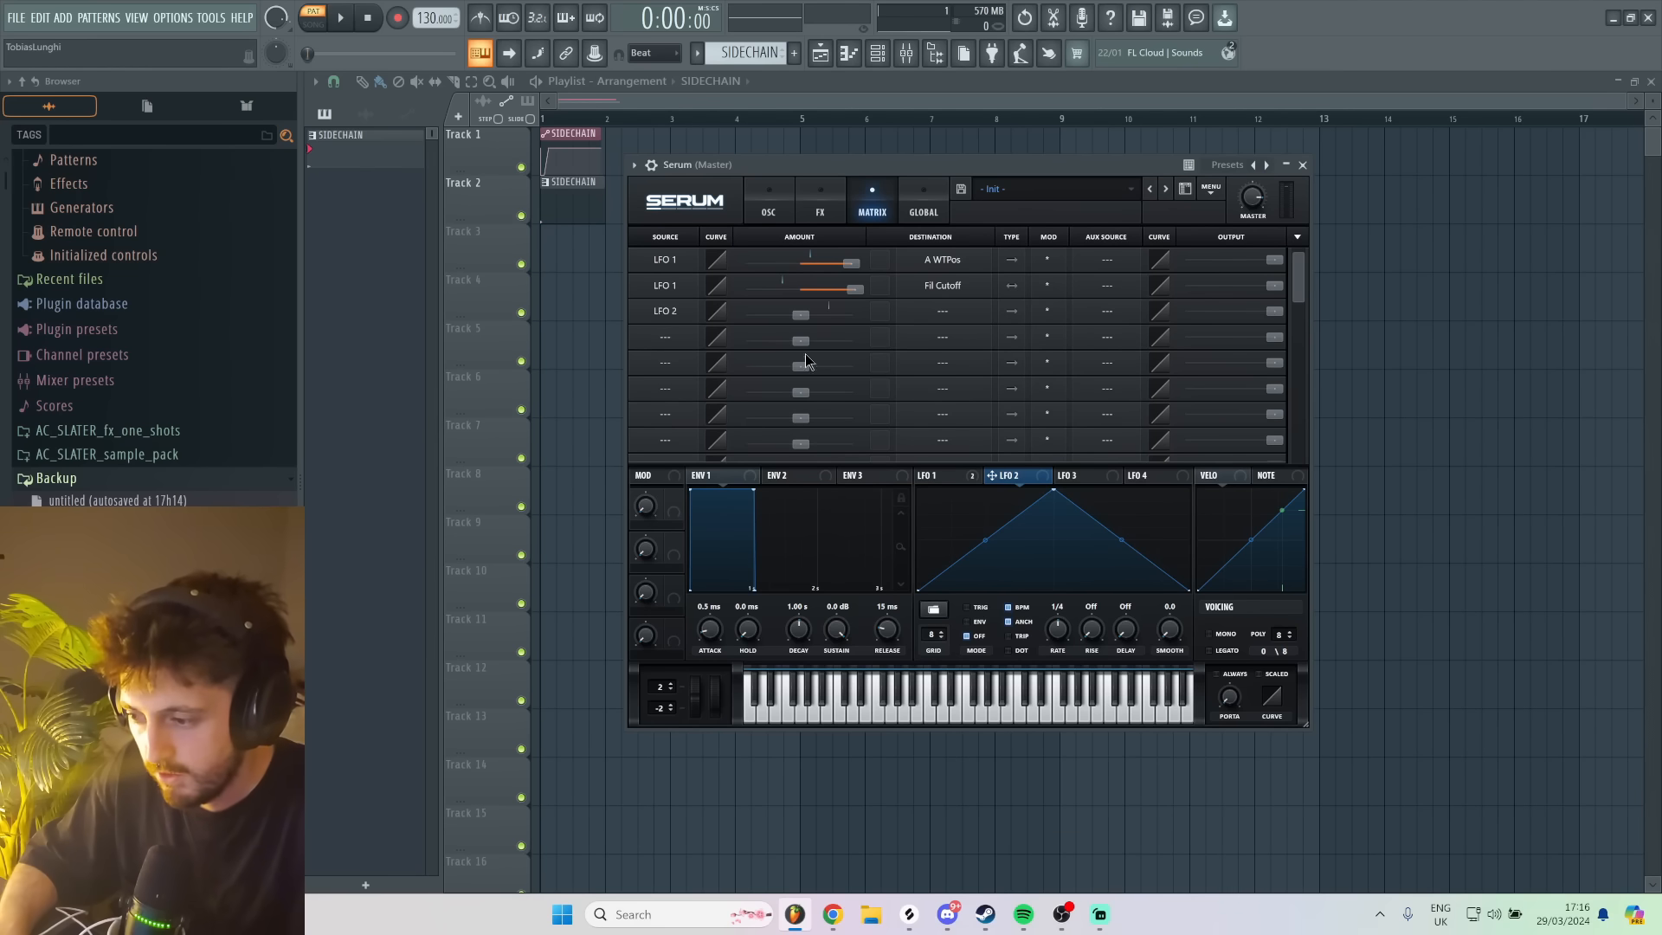
left_click(941, 311)
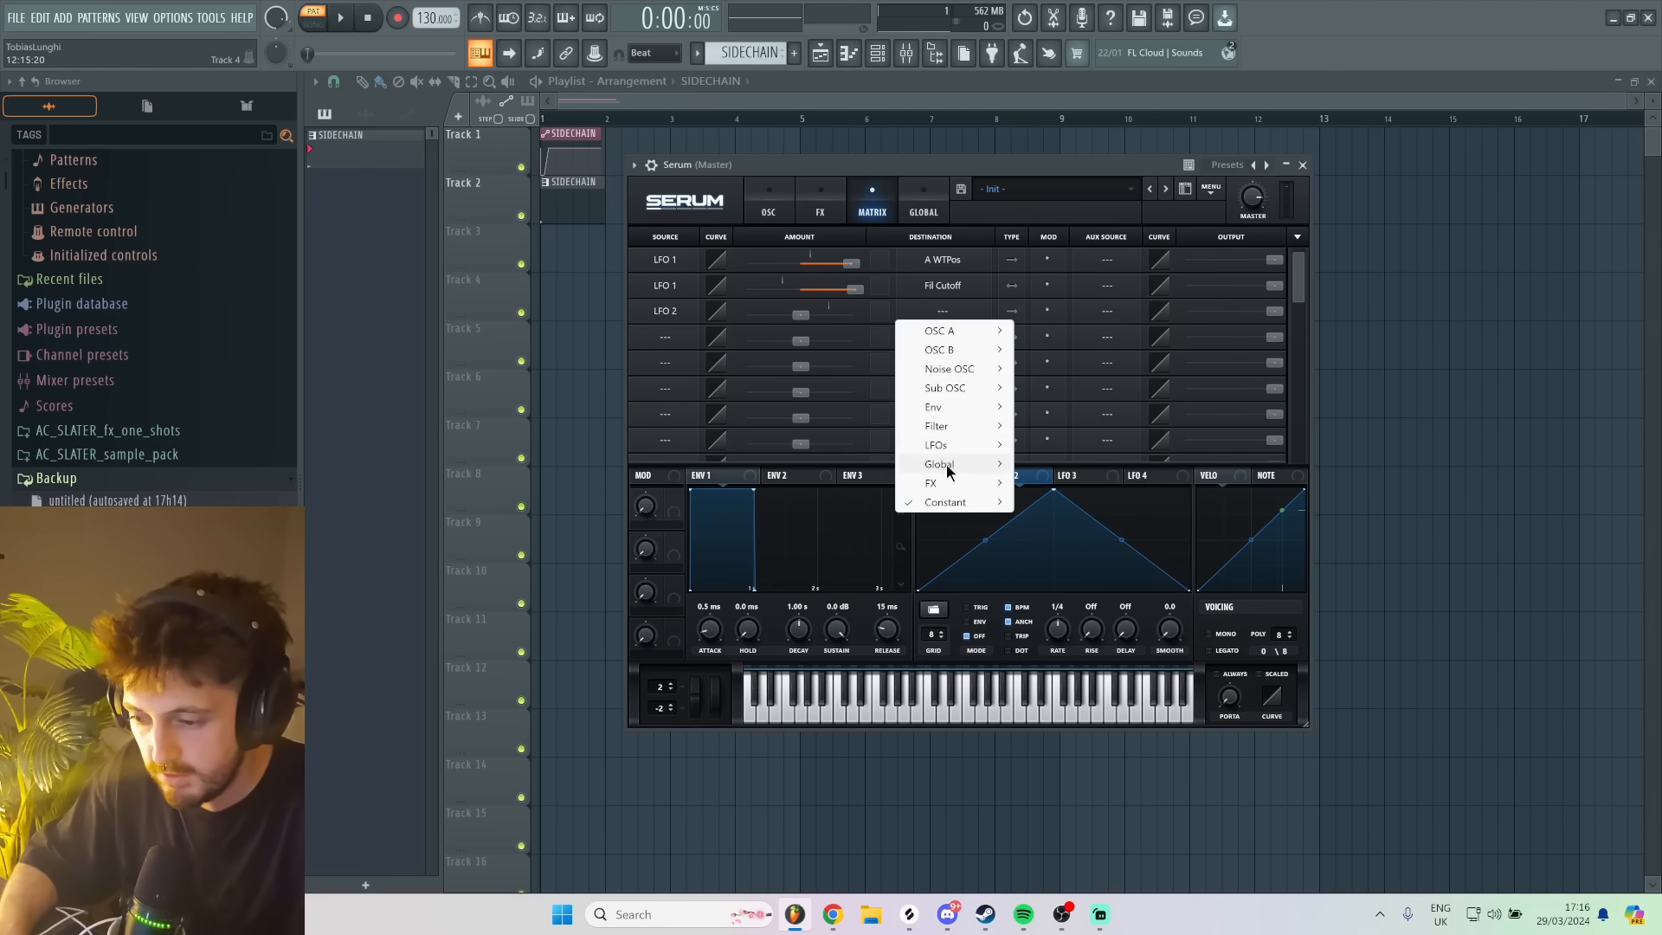
mouse_move(952, 471)
left_click(1070, 481)
left_click_drag(784, 325, 824, 324)
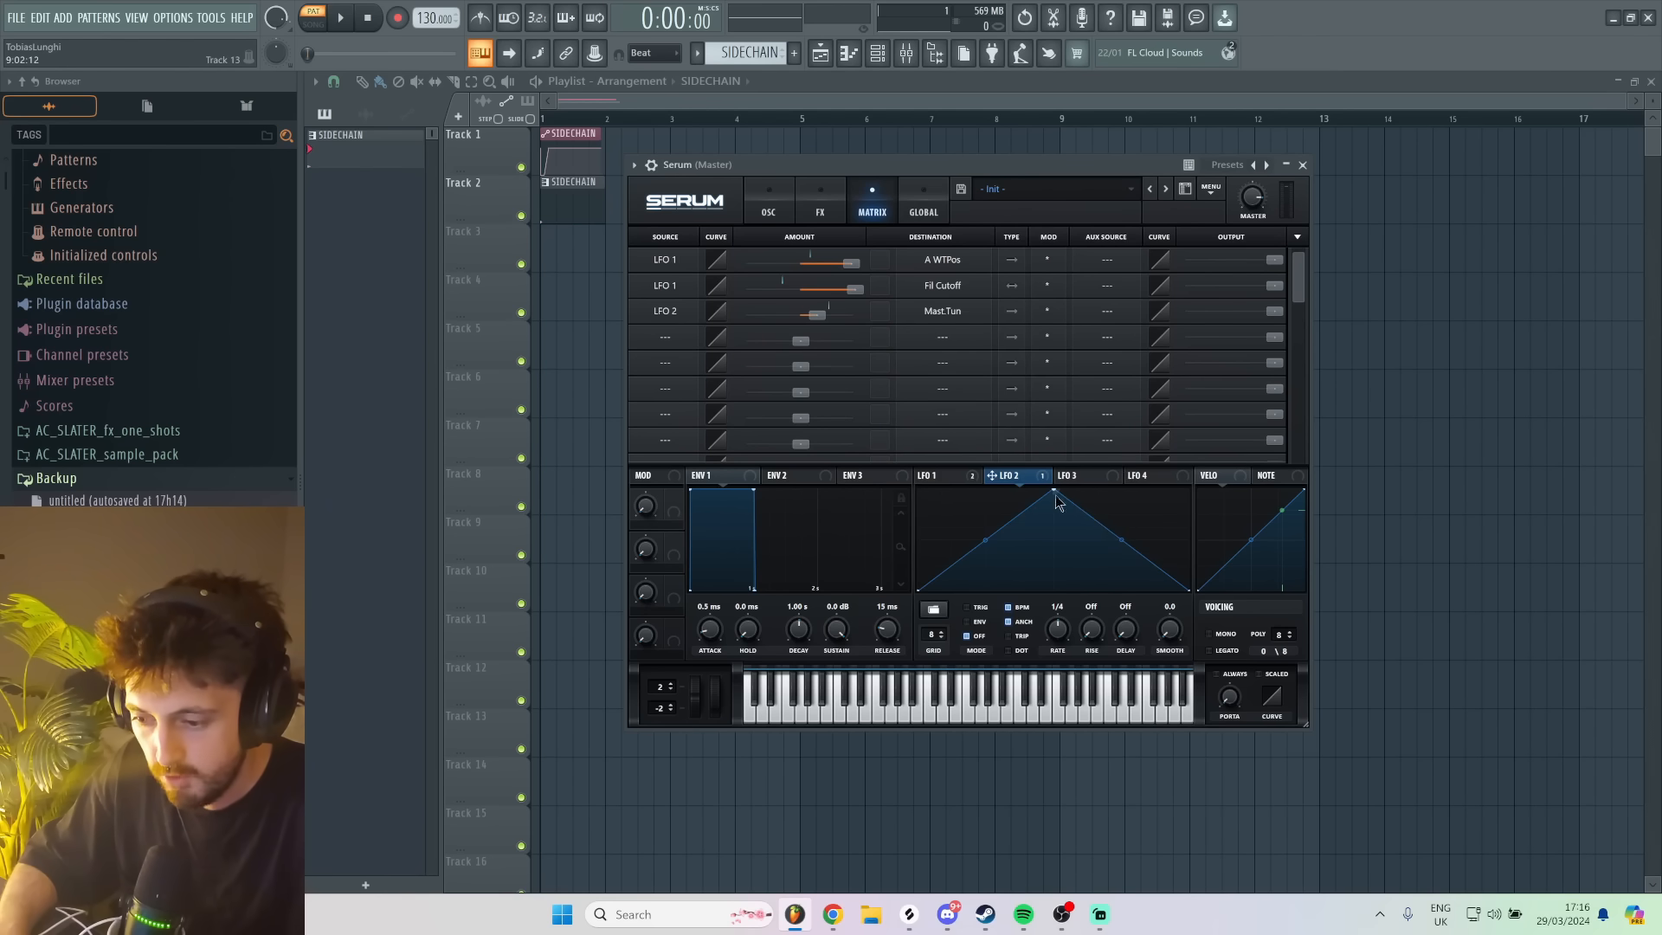
- Reshape LFO 2 into a short initial drop that reaches zero early and set it to envelope mode
left_click_drag(1055, 496, 572, 484)
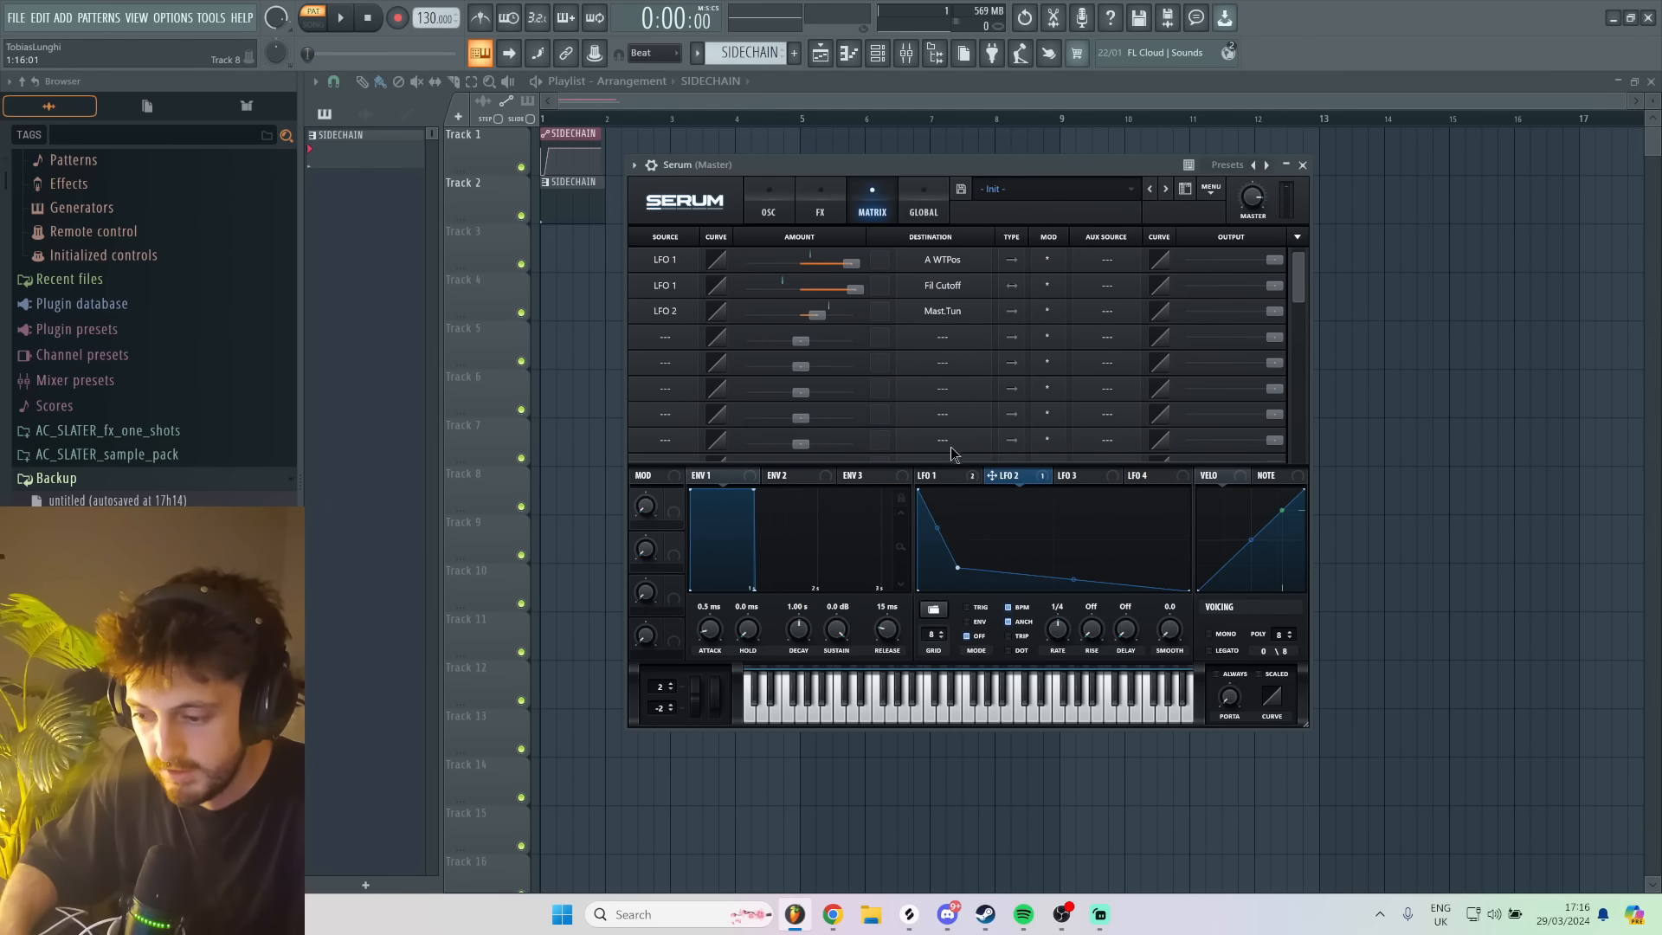
left_click(934, 476)
left_click(1026, 478)
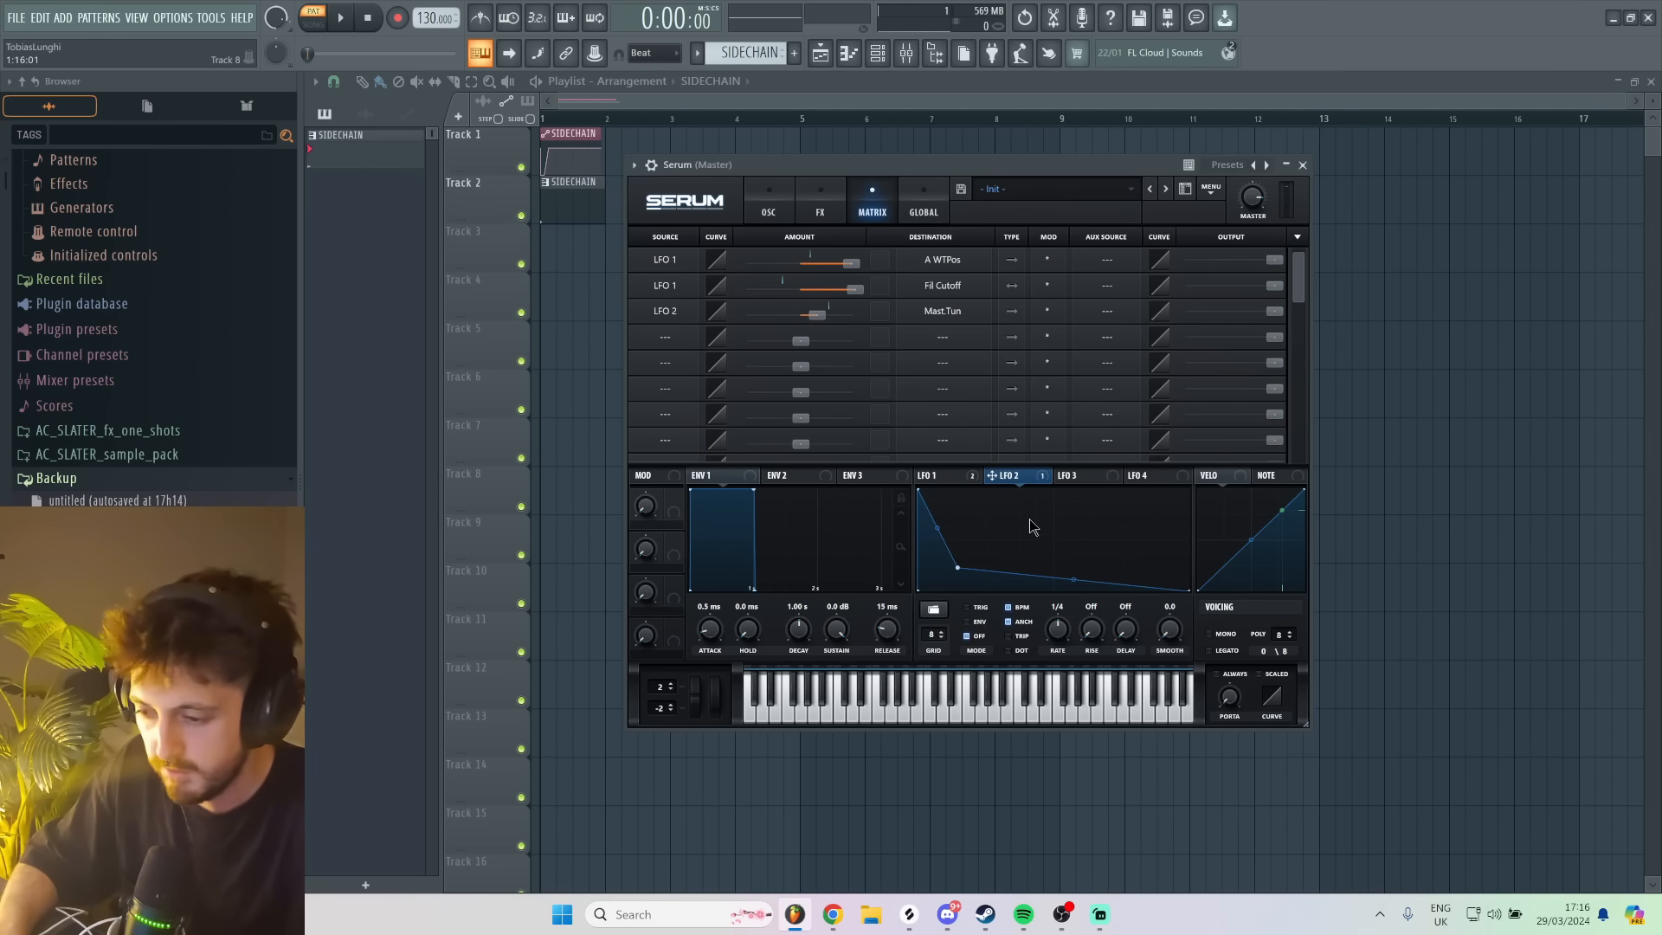
left_click(976, 622)
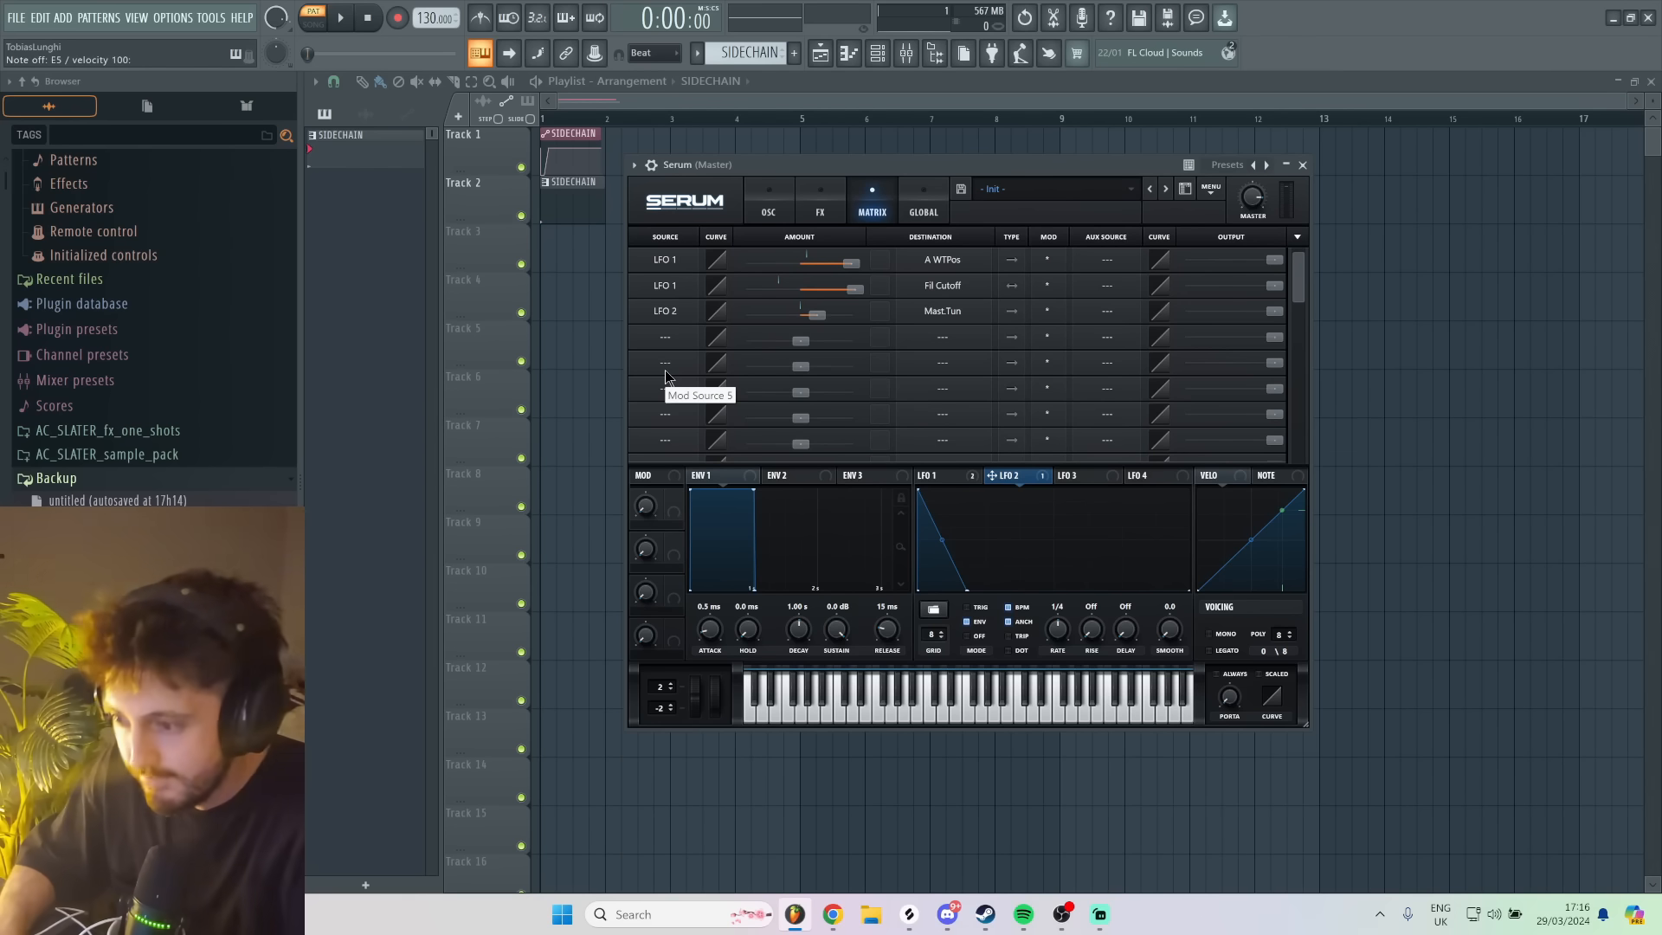
- Load Multipass into the first effect slot of the Serum mixer track and move its window clear
key("F9")
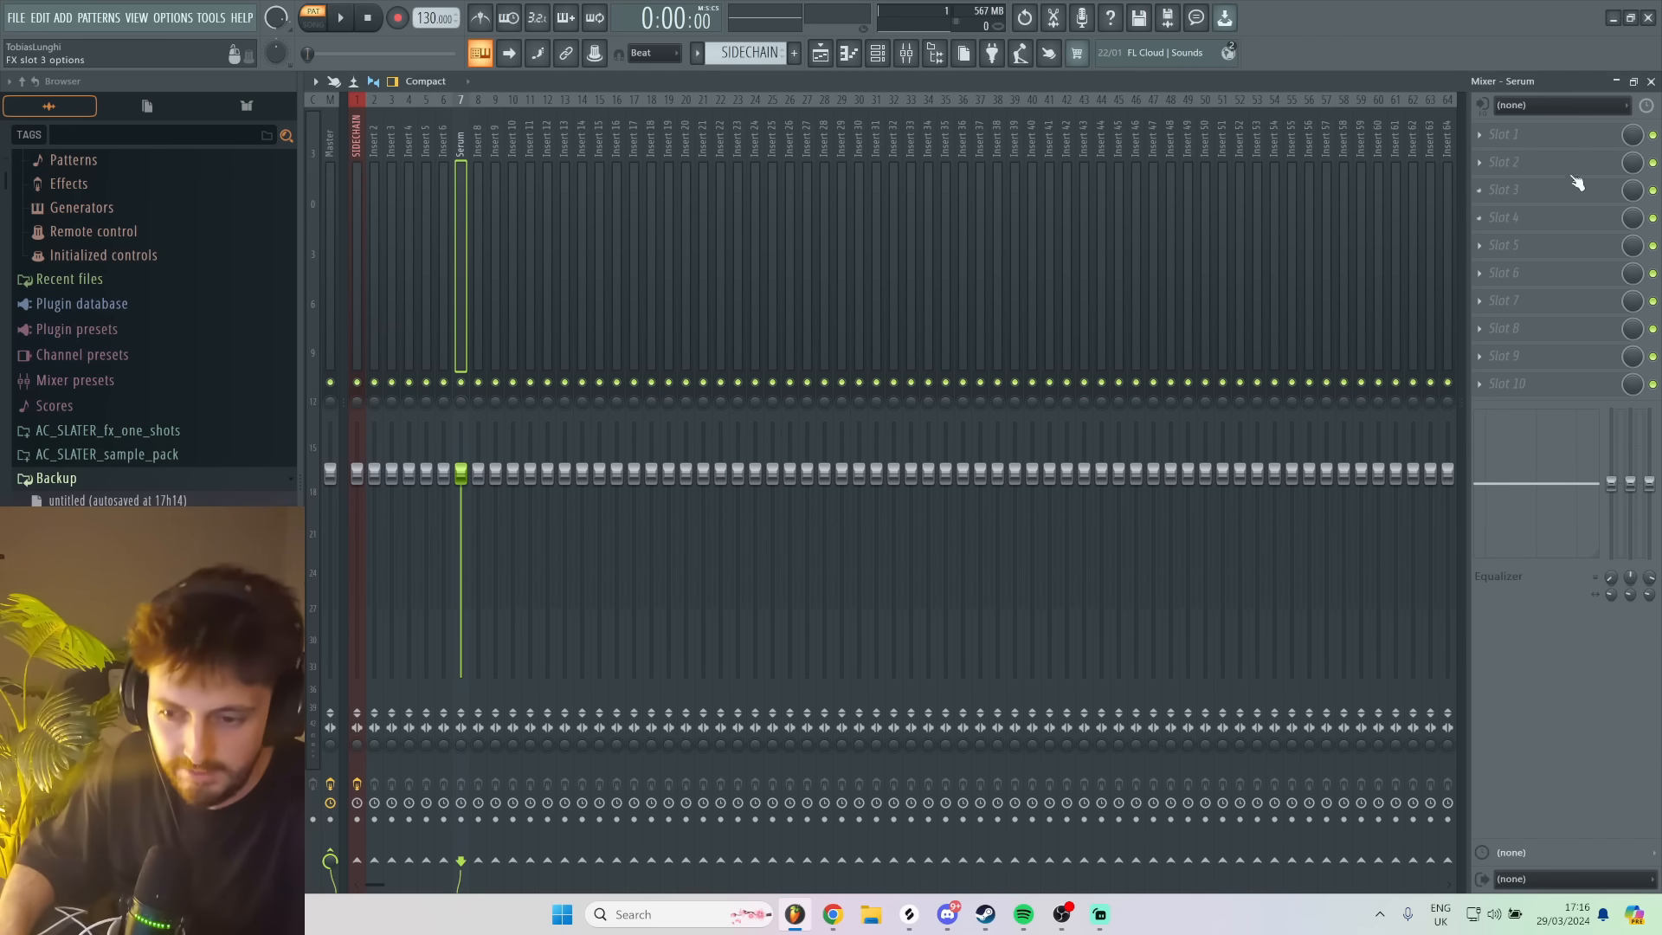
key("F8")
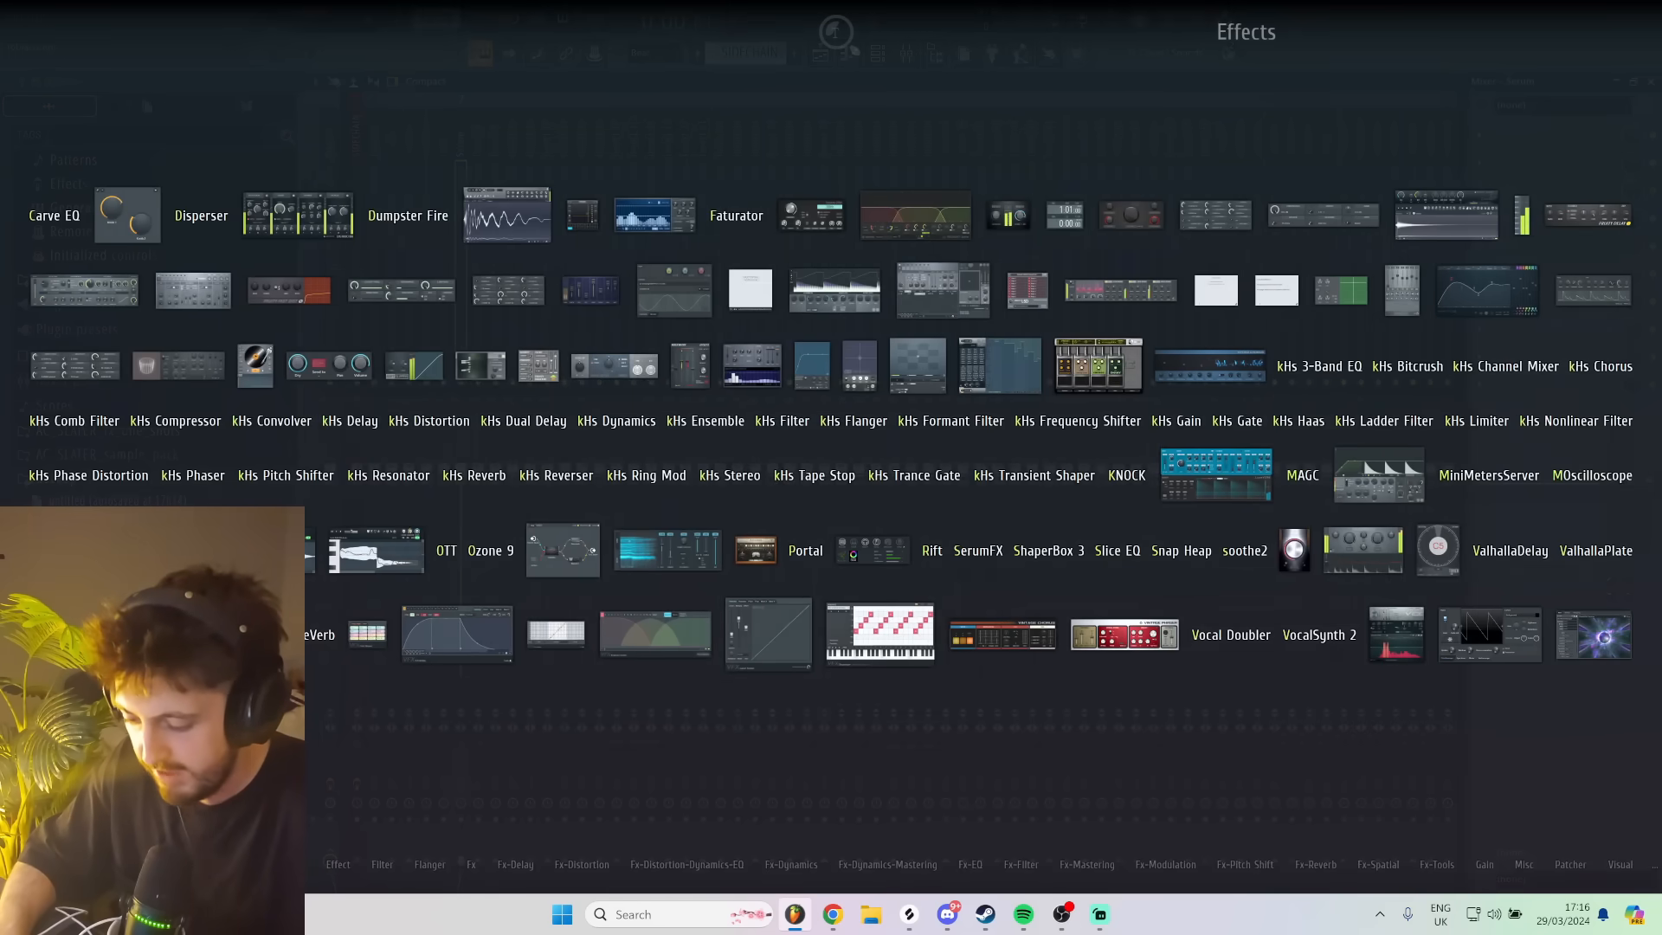
type("mul")
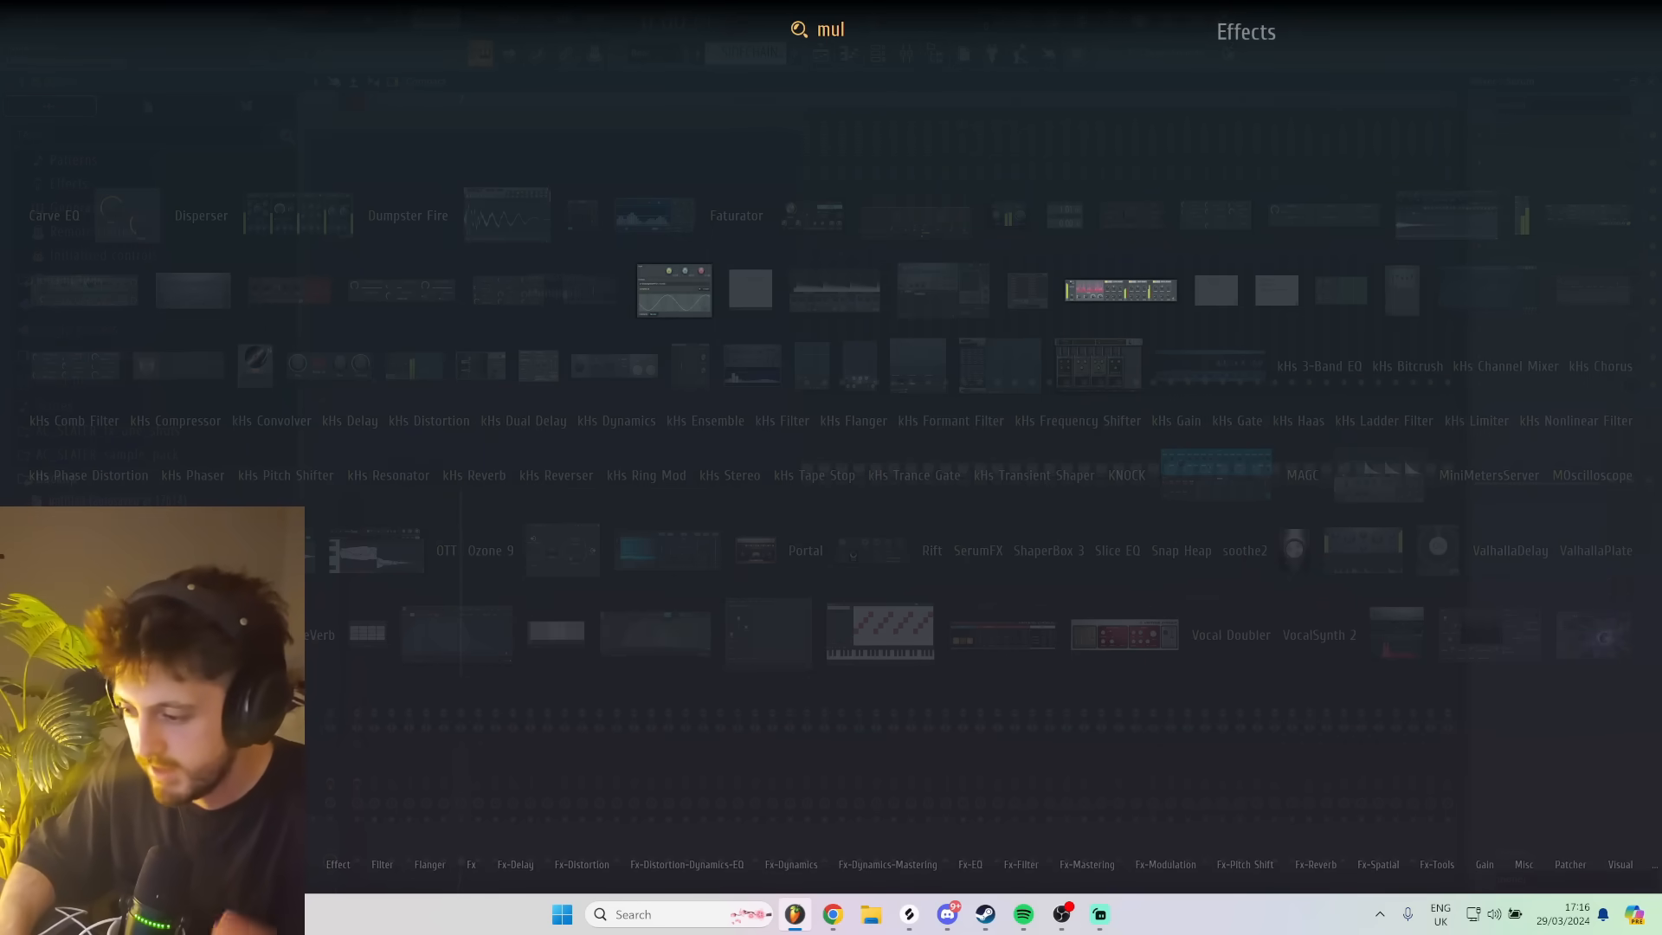
key("Return")
left_click_drag(668, 122, 895, 143)
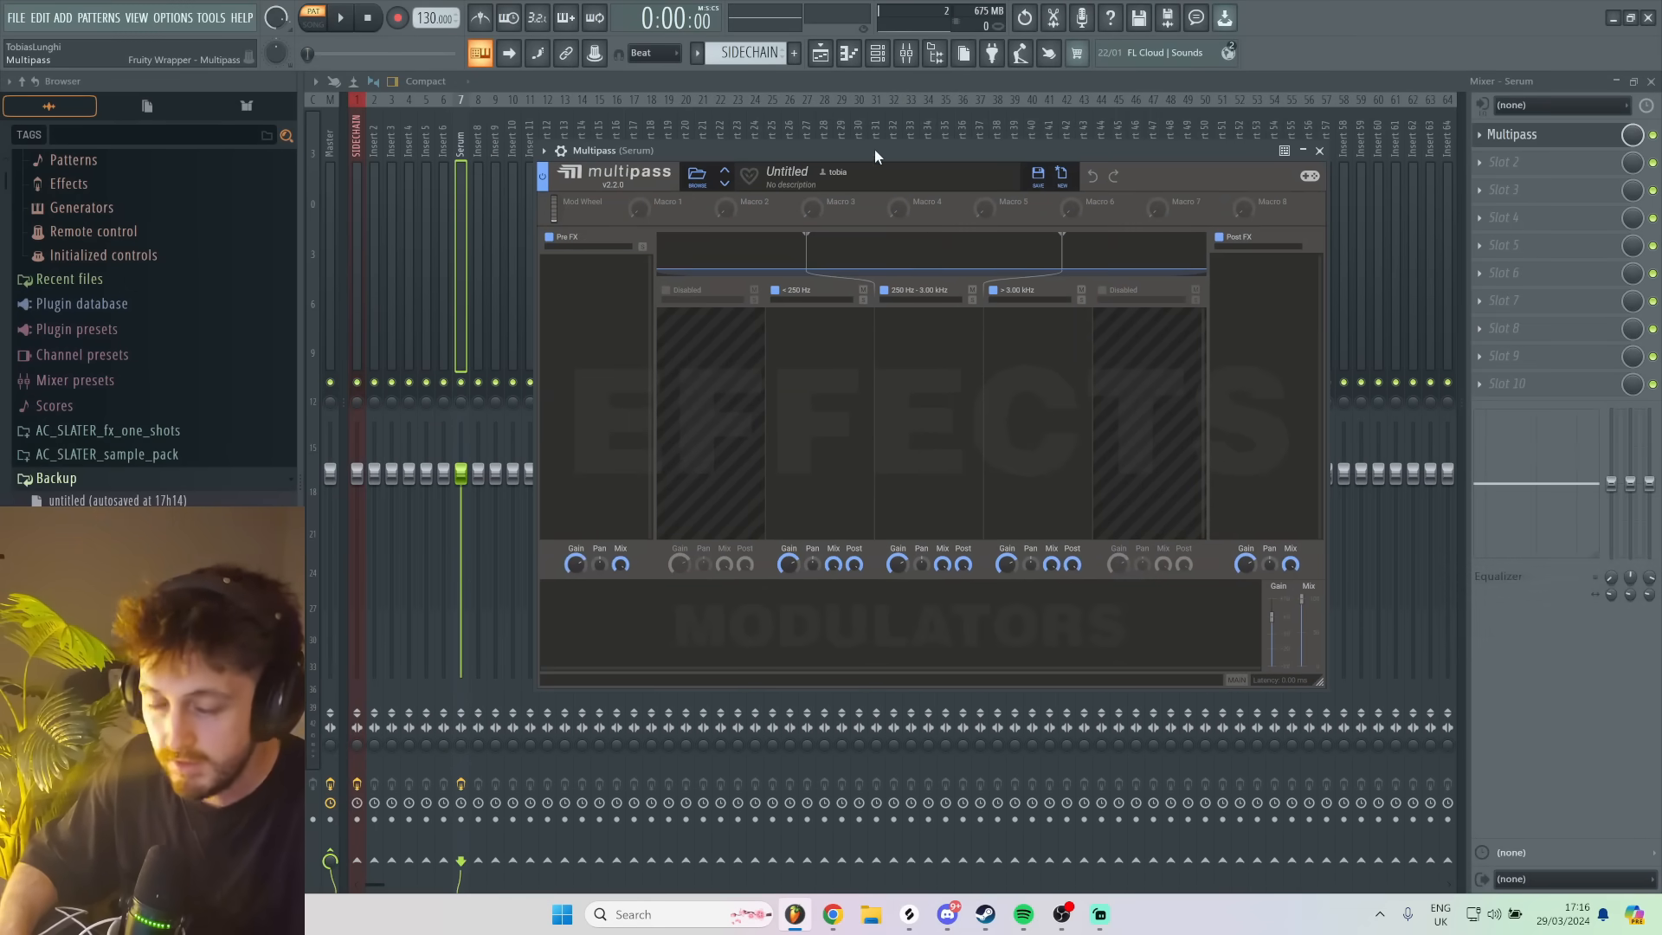
- Add an Overdrive Distortion to Multipass's Post FX lane and lower the Serum mixer track's volume
left_click(1263, 346)
left_click(1038, 415)
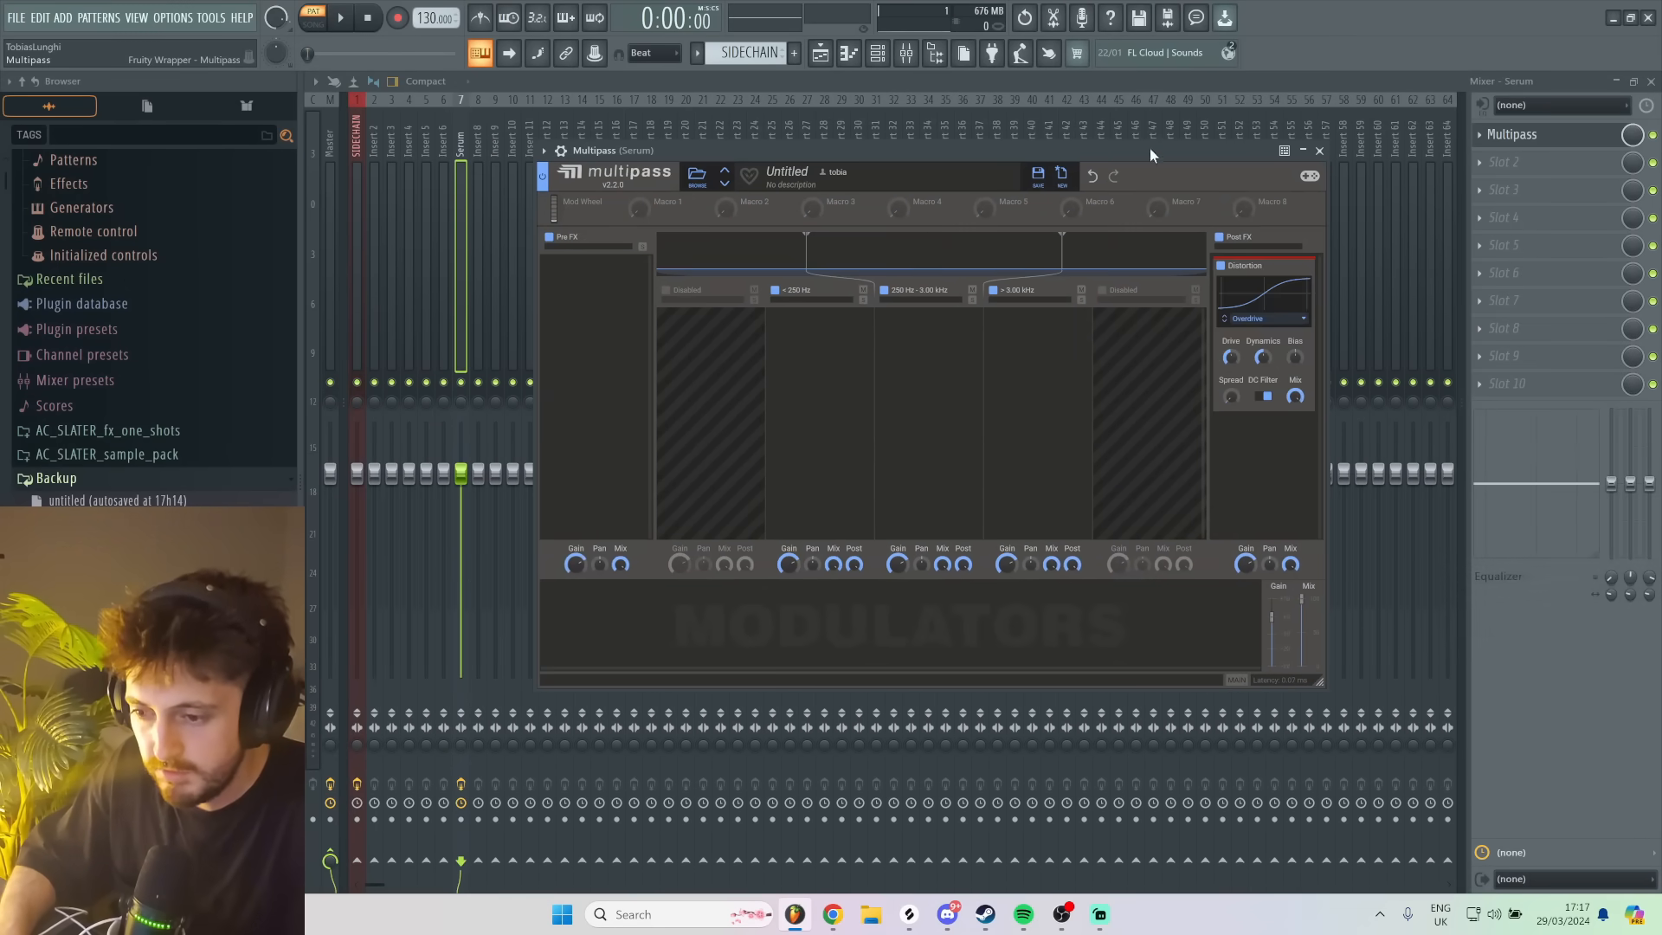
left_click_drag(1150, 148, 1098, 155)
key("c")
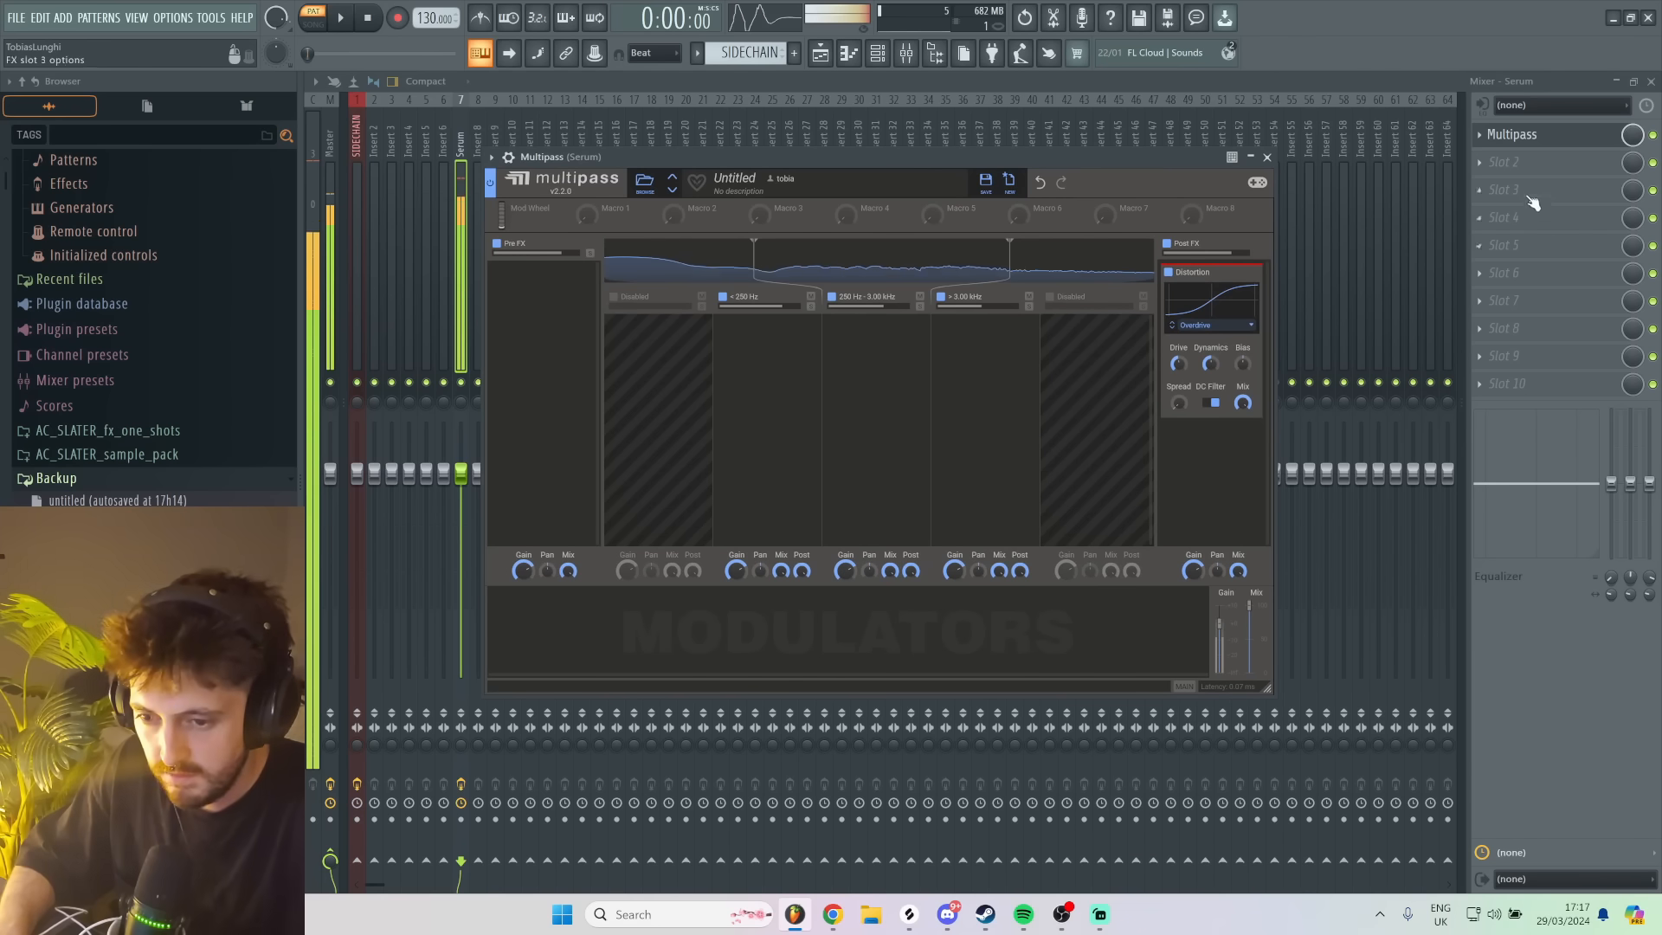
left_click_drag(473, 476, 473, 529)
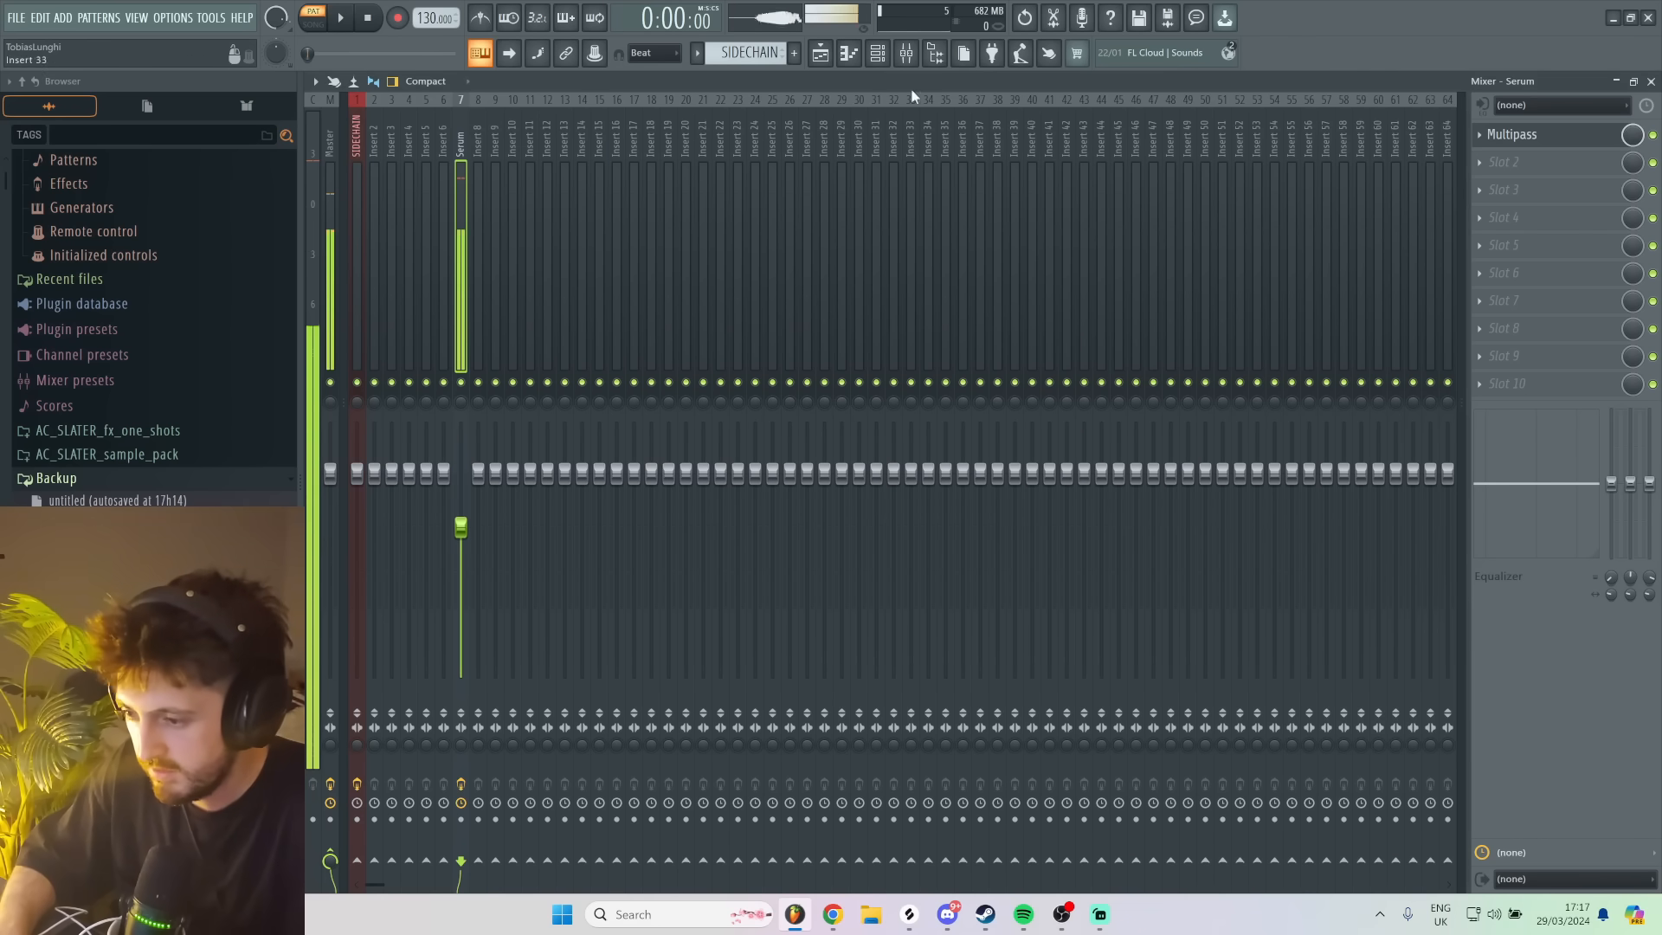
- Reopen the Serum instrument and bend LFO 2's falling segment into a steep exponential decay
left_click(877, 52)
left_click(756, 239)
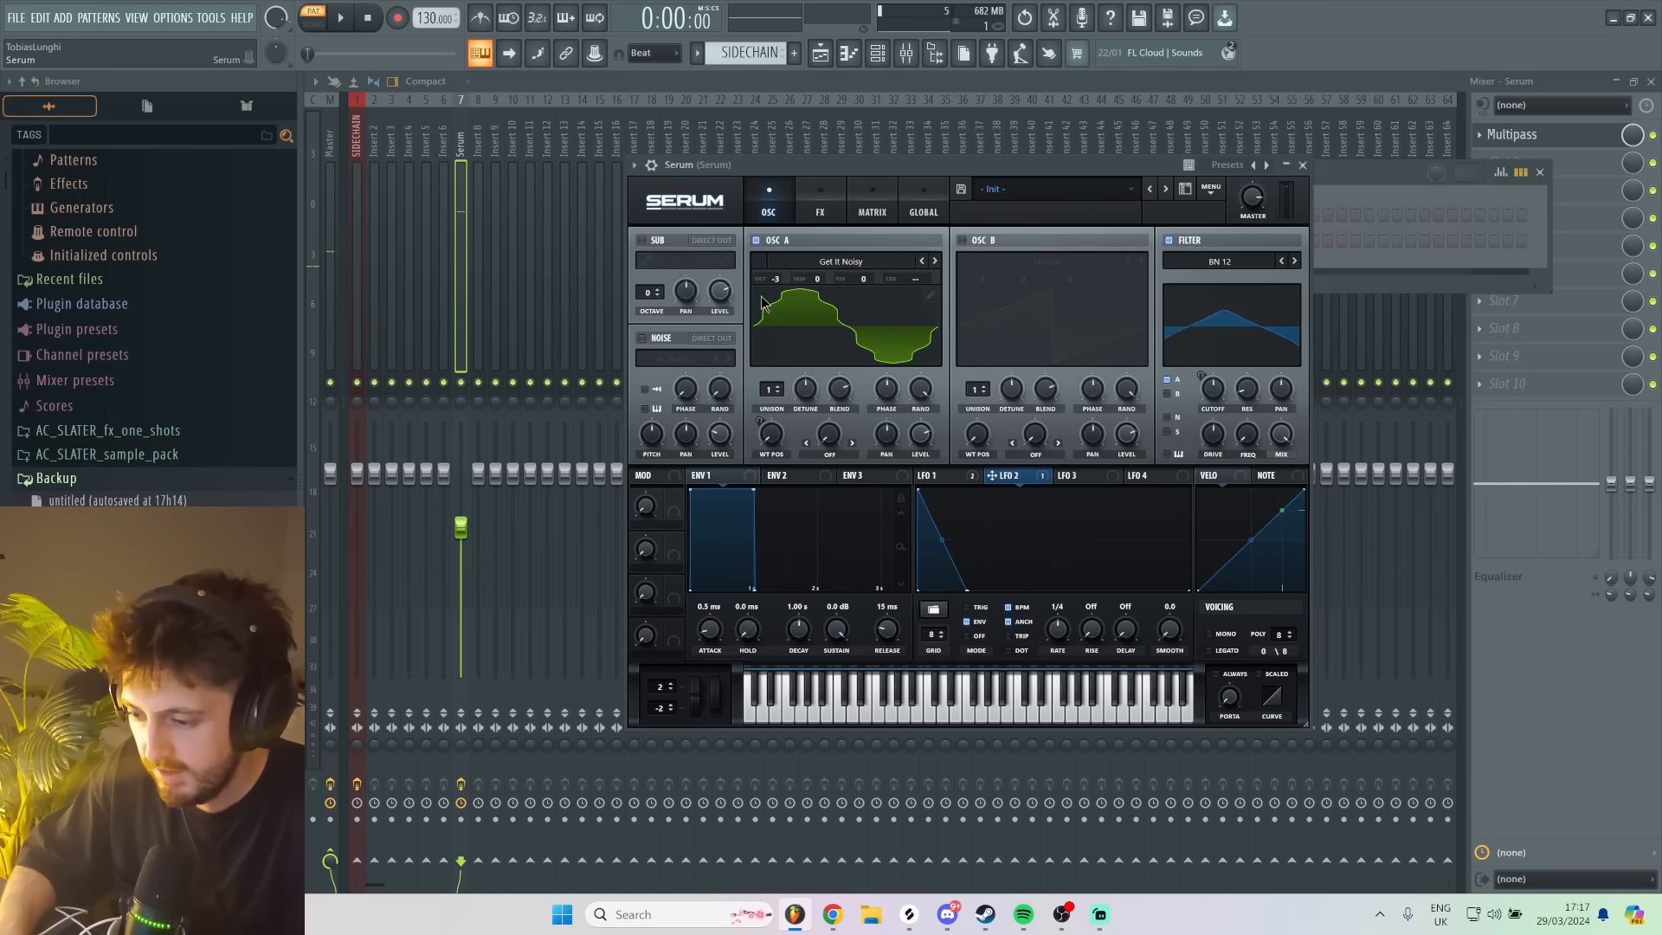
left_click_drag(945, 547, 949, 587)
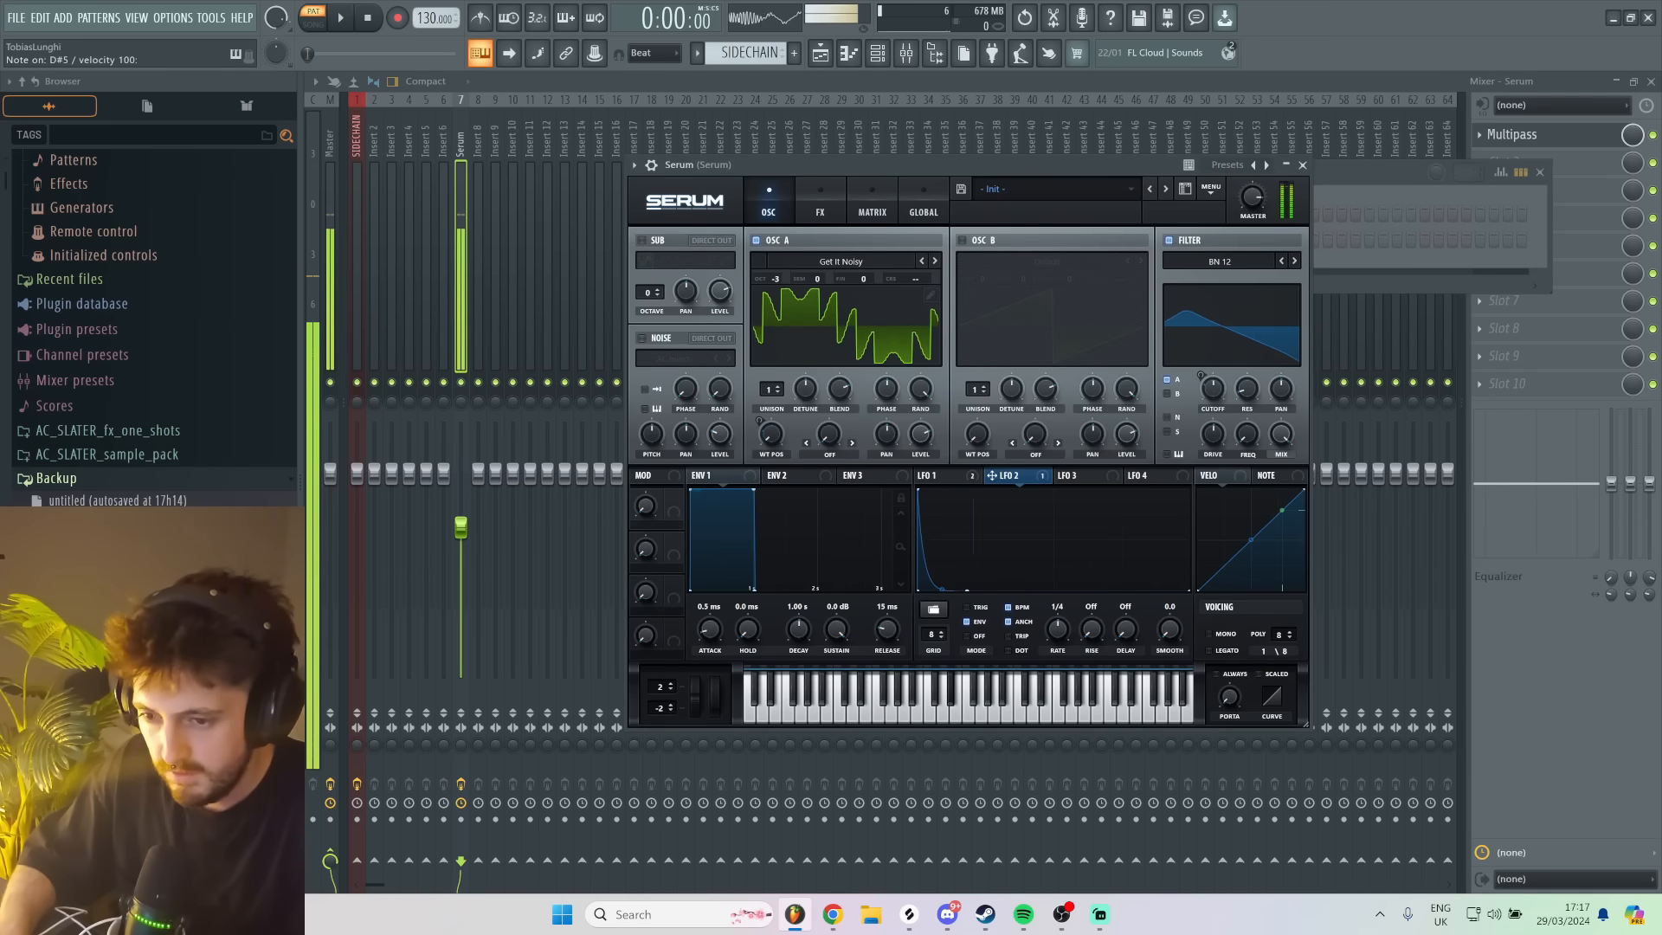
- Add a Phase Distortion effect to Multipass's 250 Hz to 3.00 kHz band
left_click(1517, 136)
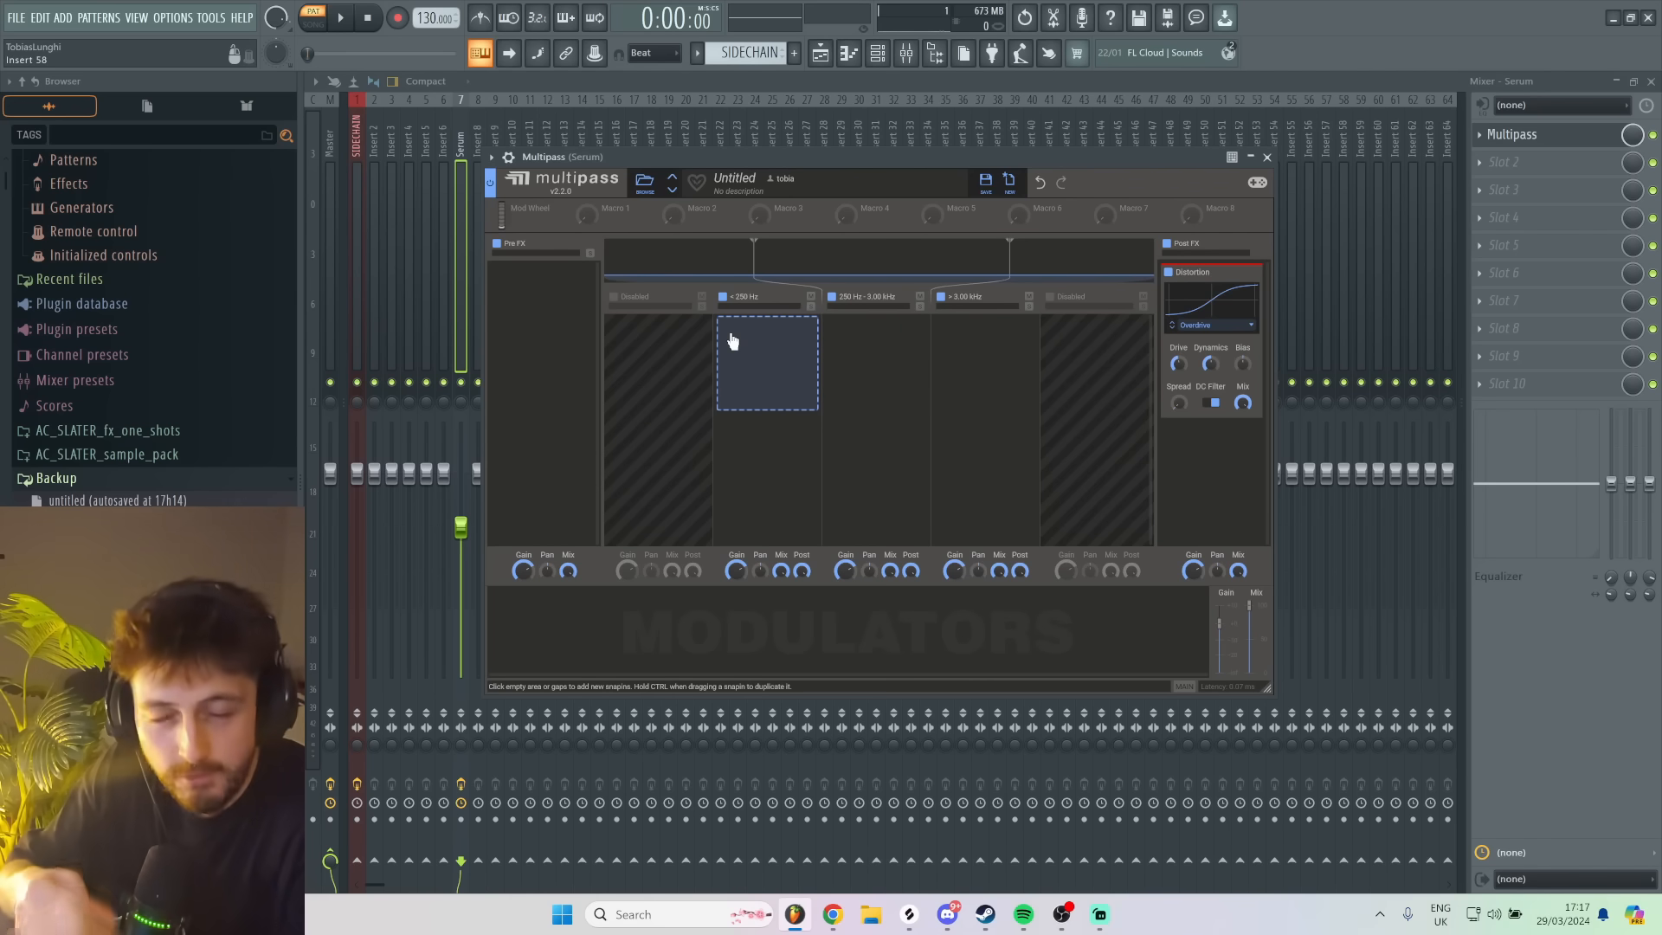
left_click(901, 385)
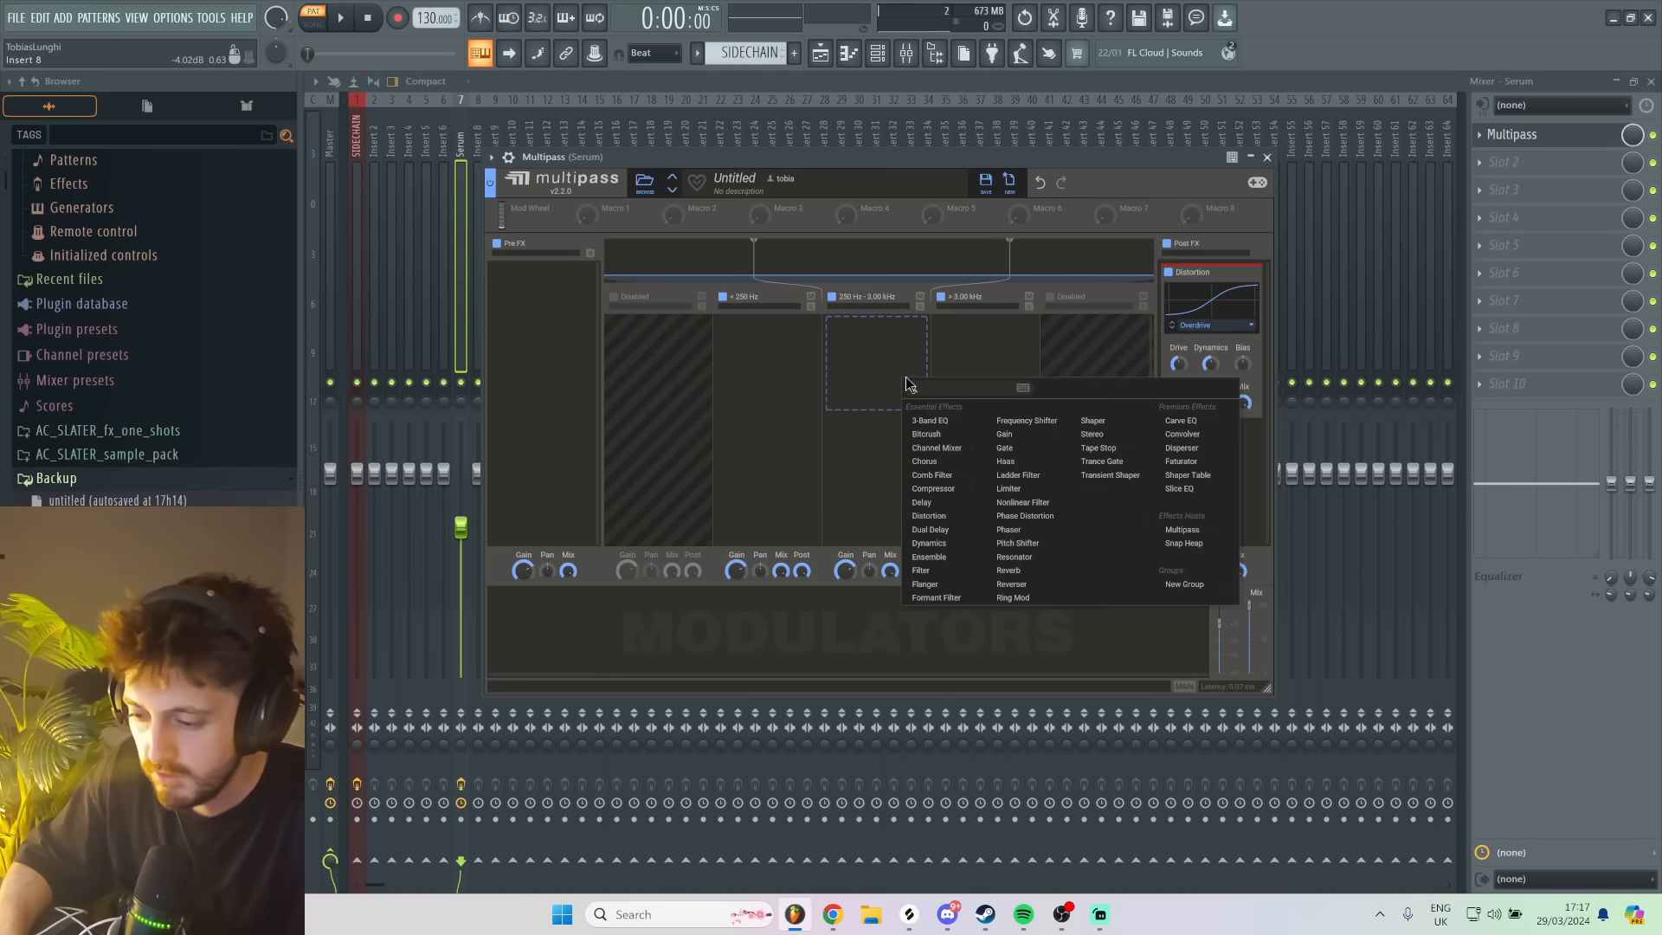
left_click(1047, 516)
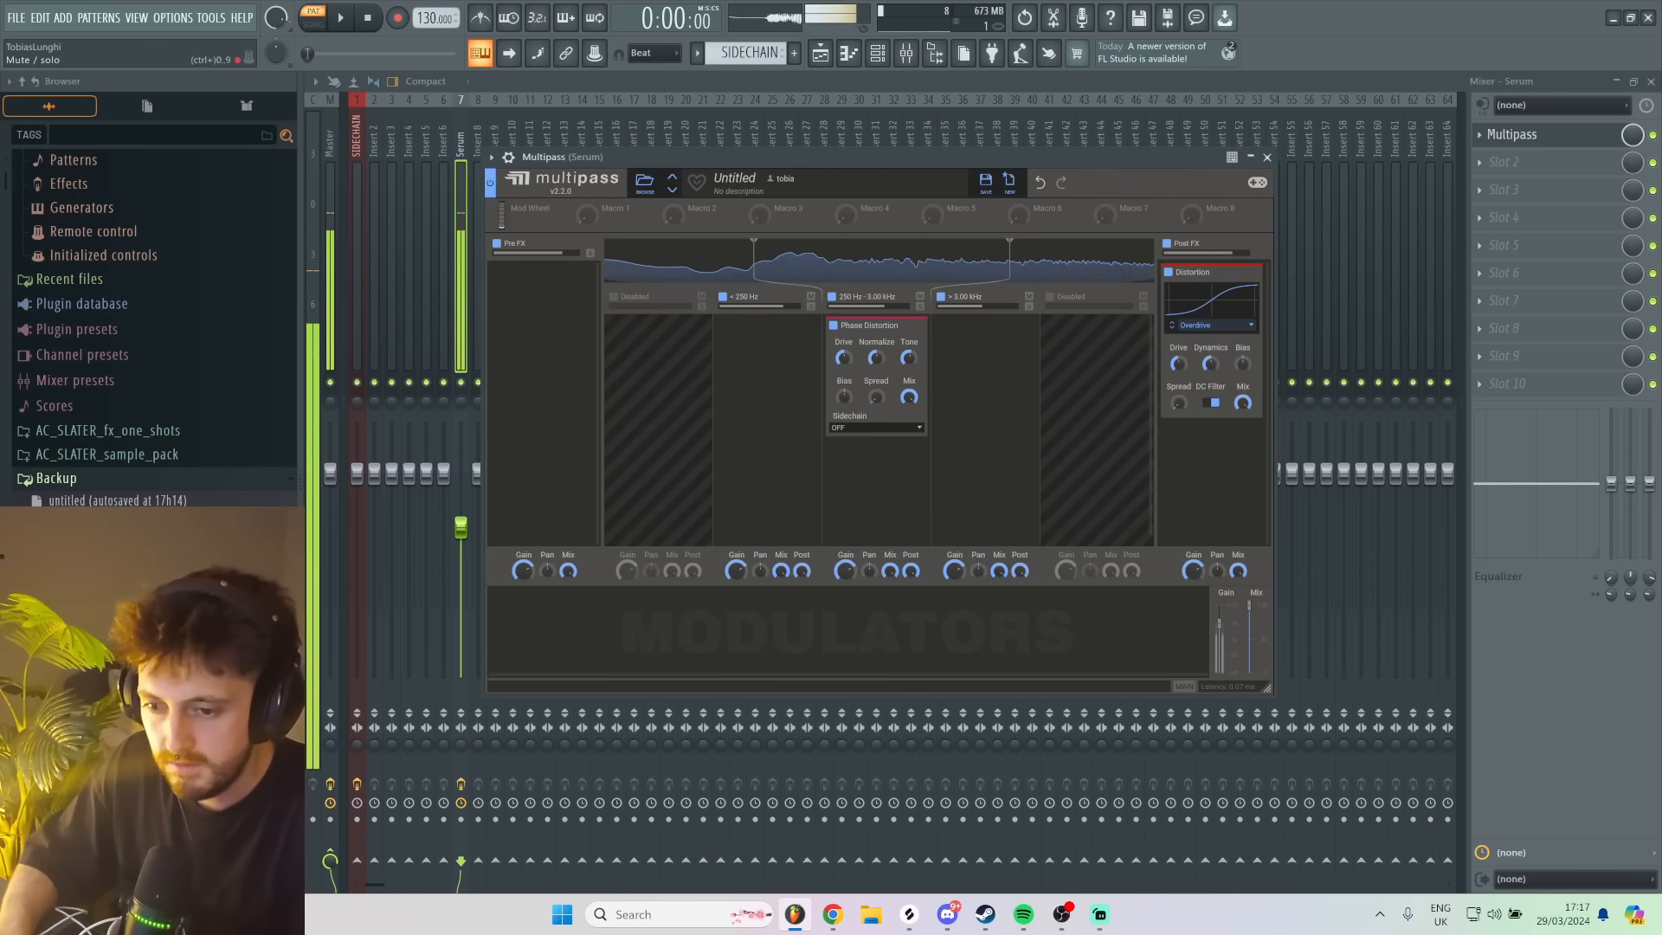
- Load Fruity WaveShaper into the second effect slot of the Serum mixer track and adjust its curve
left_click(1580, 163)
type("wave")
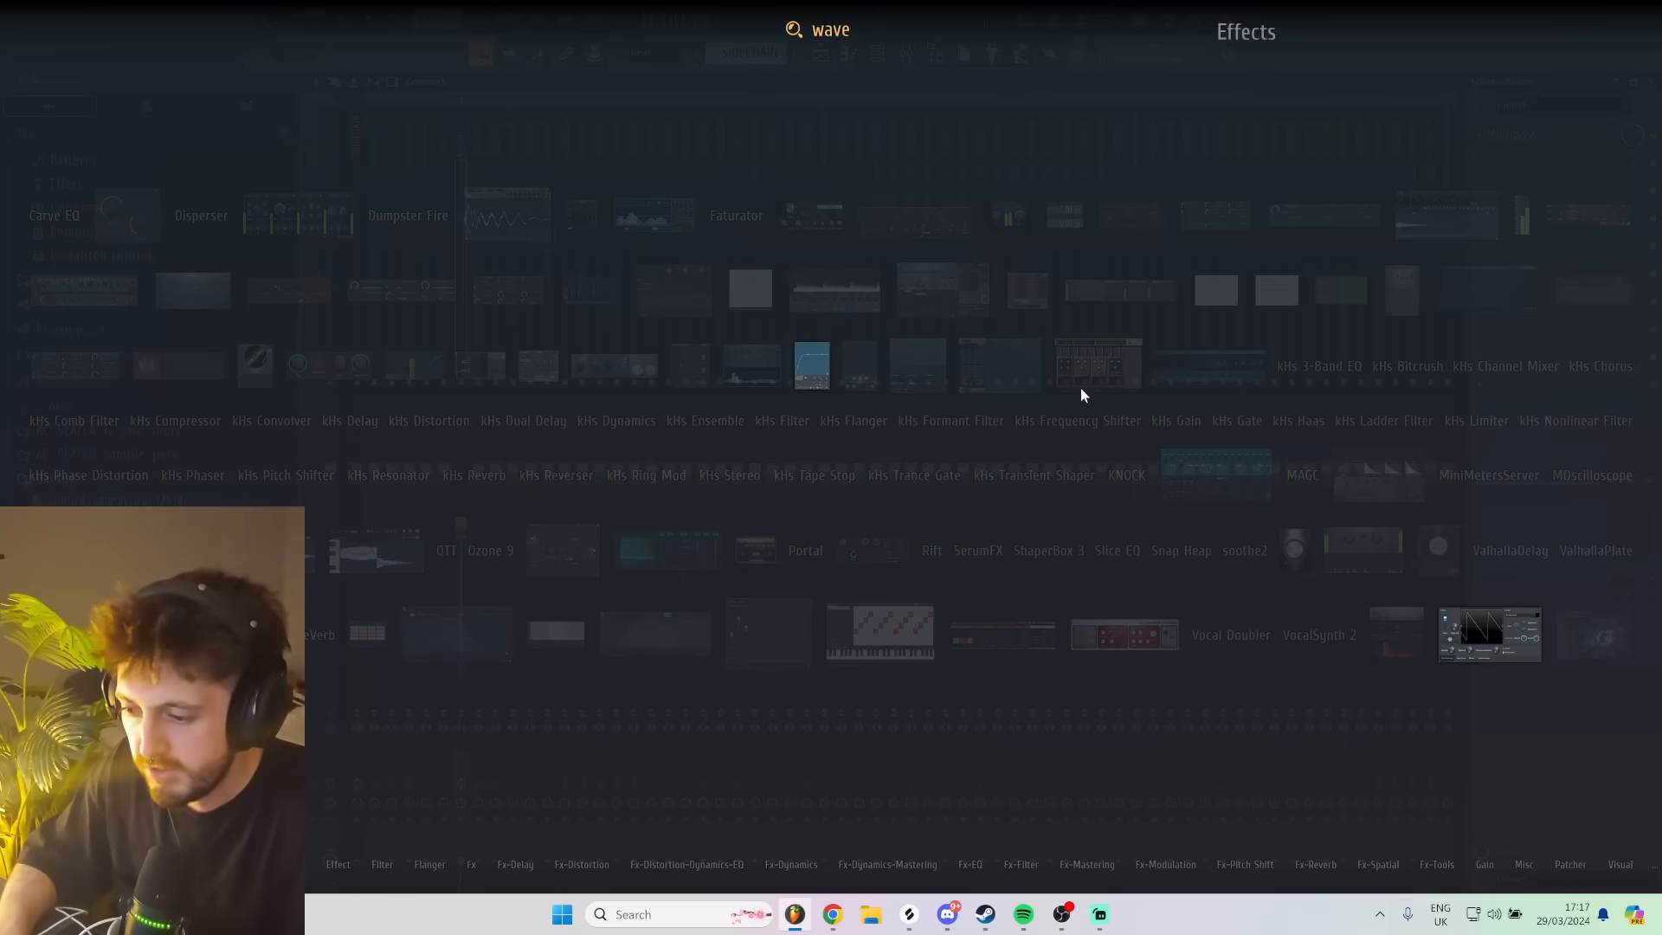
left_click(821, 360)
left_click_drag(449, 302, 435, 205)
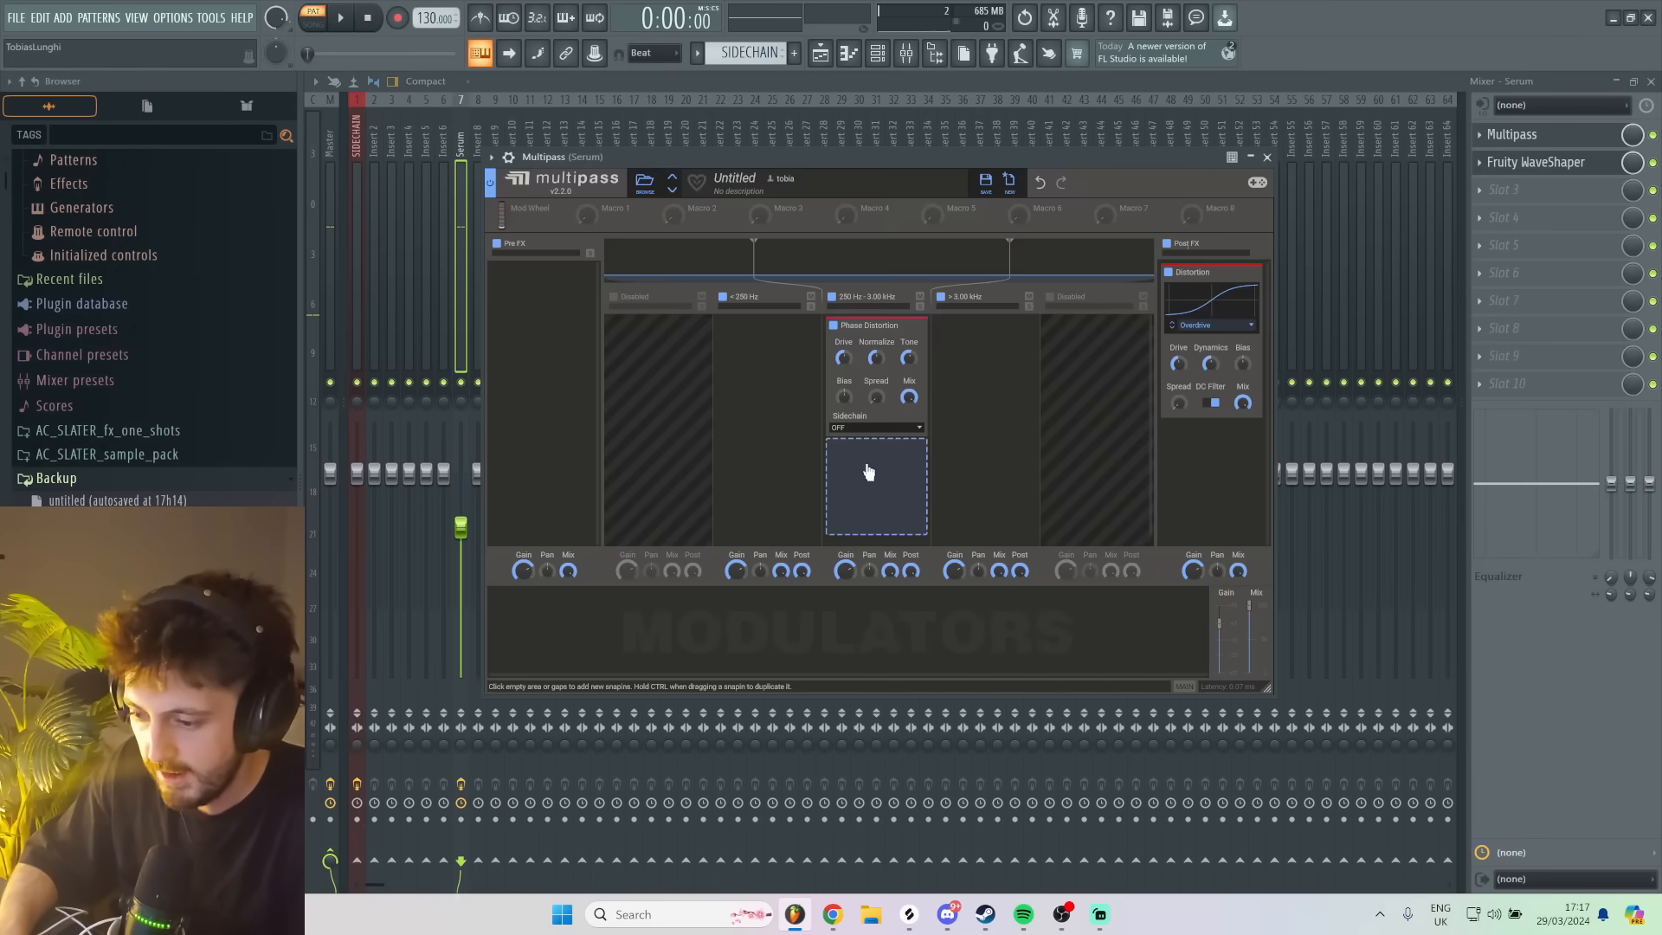
- Add a Convolver after the Phase Distortion in Multipass's 250 Hz to 3.00 kHz band
left_click(869, 473)
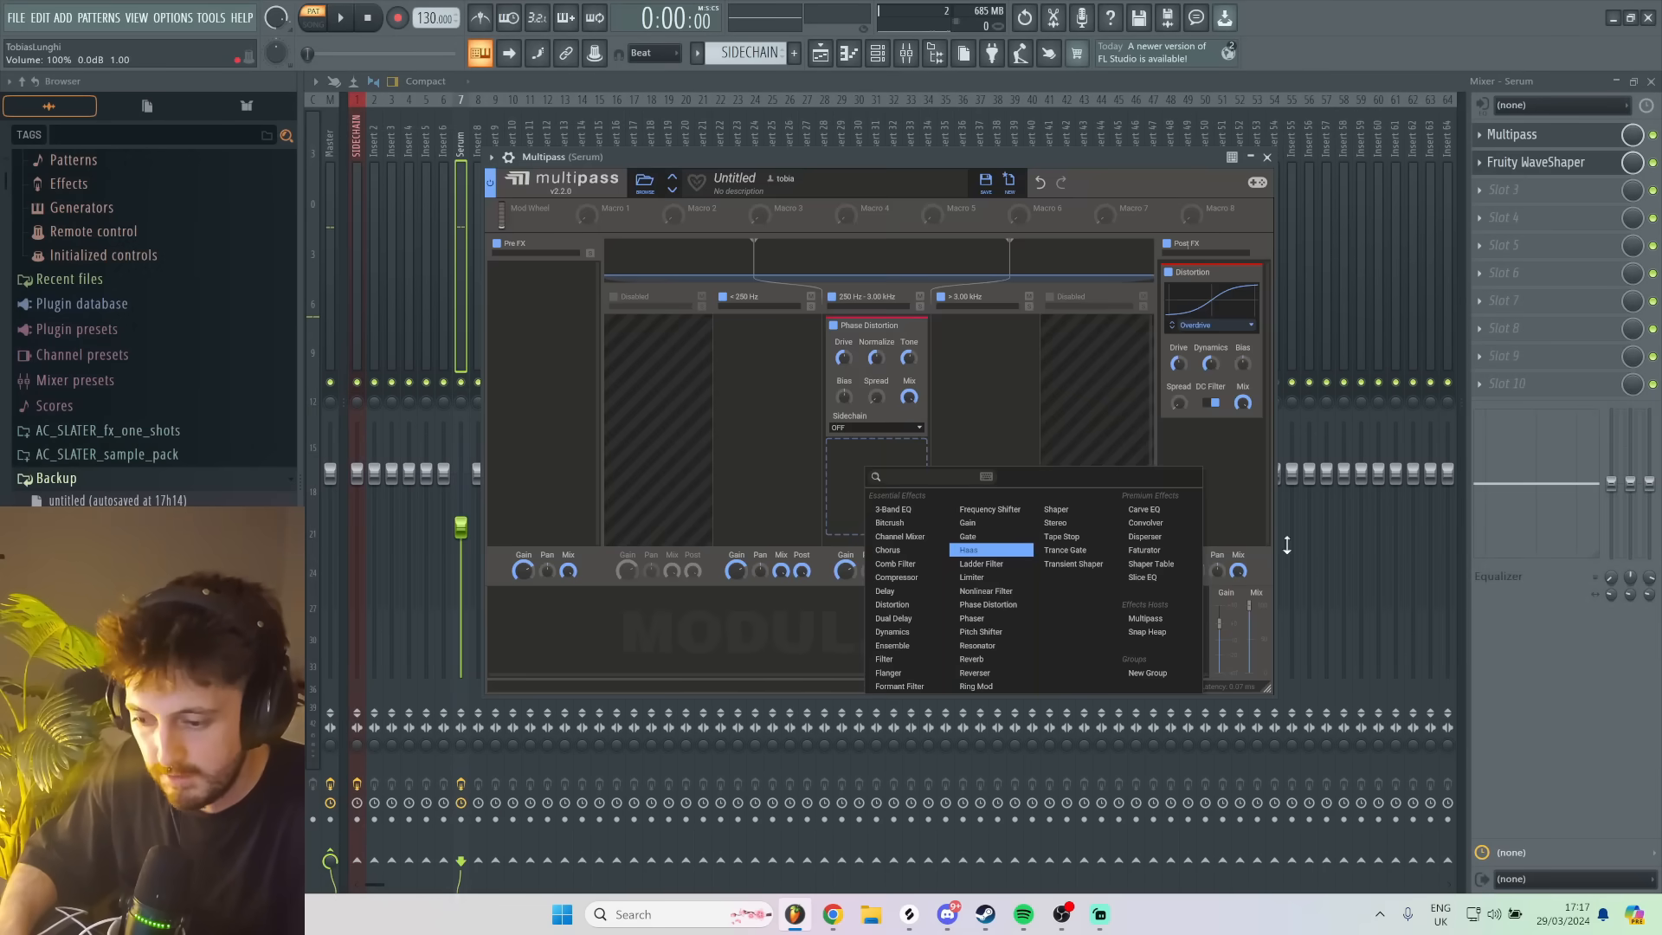
left_click(1131, 530)
scroll(883, 405, "down", 2)
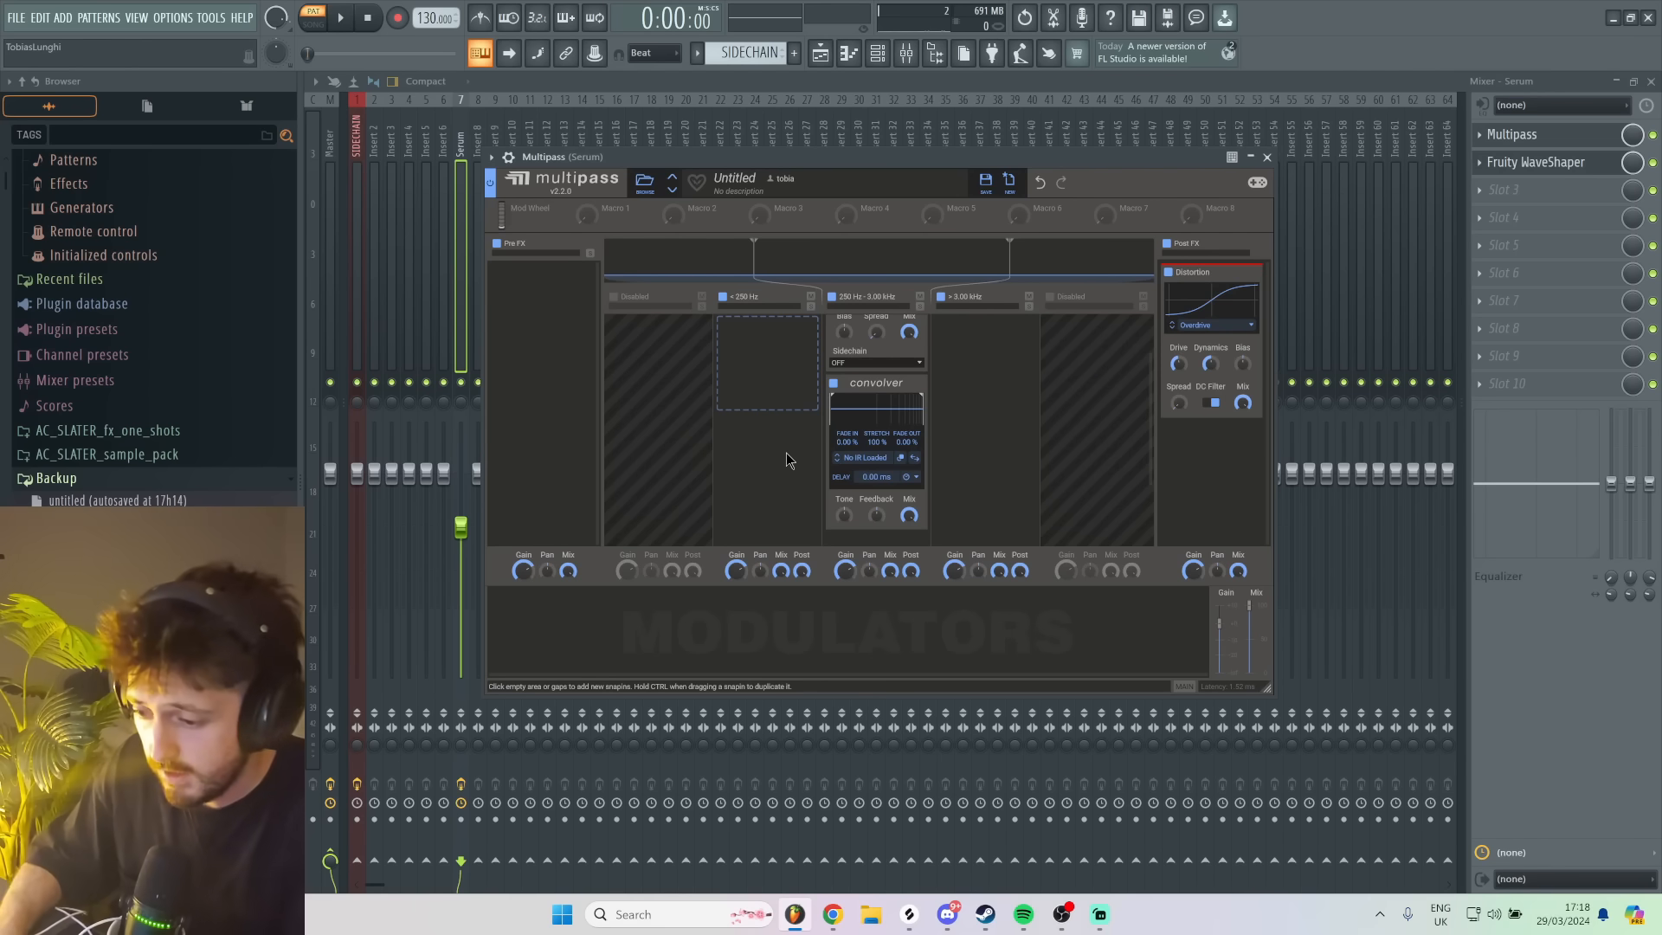
- Load the Garage Ramp Mid impulse response from the factory Spaces Real folder into the Convolver
left_click(876, 462)
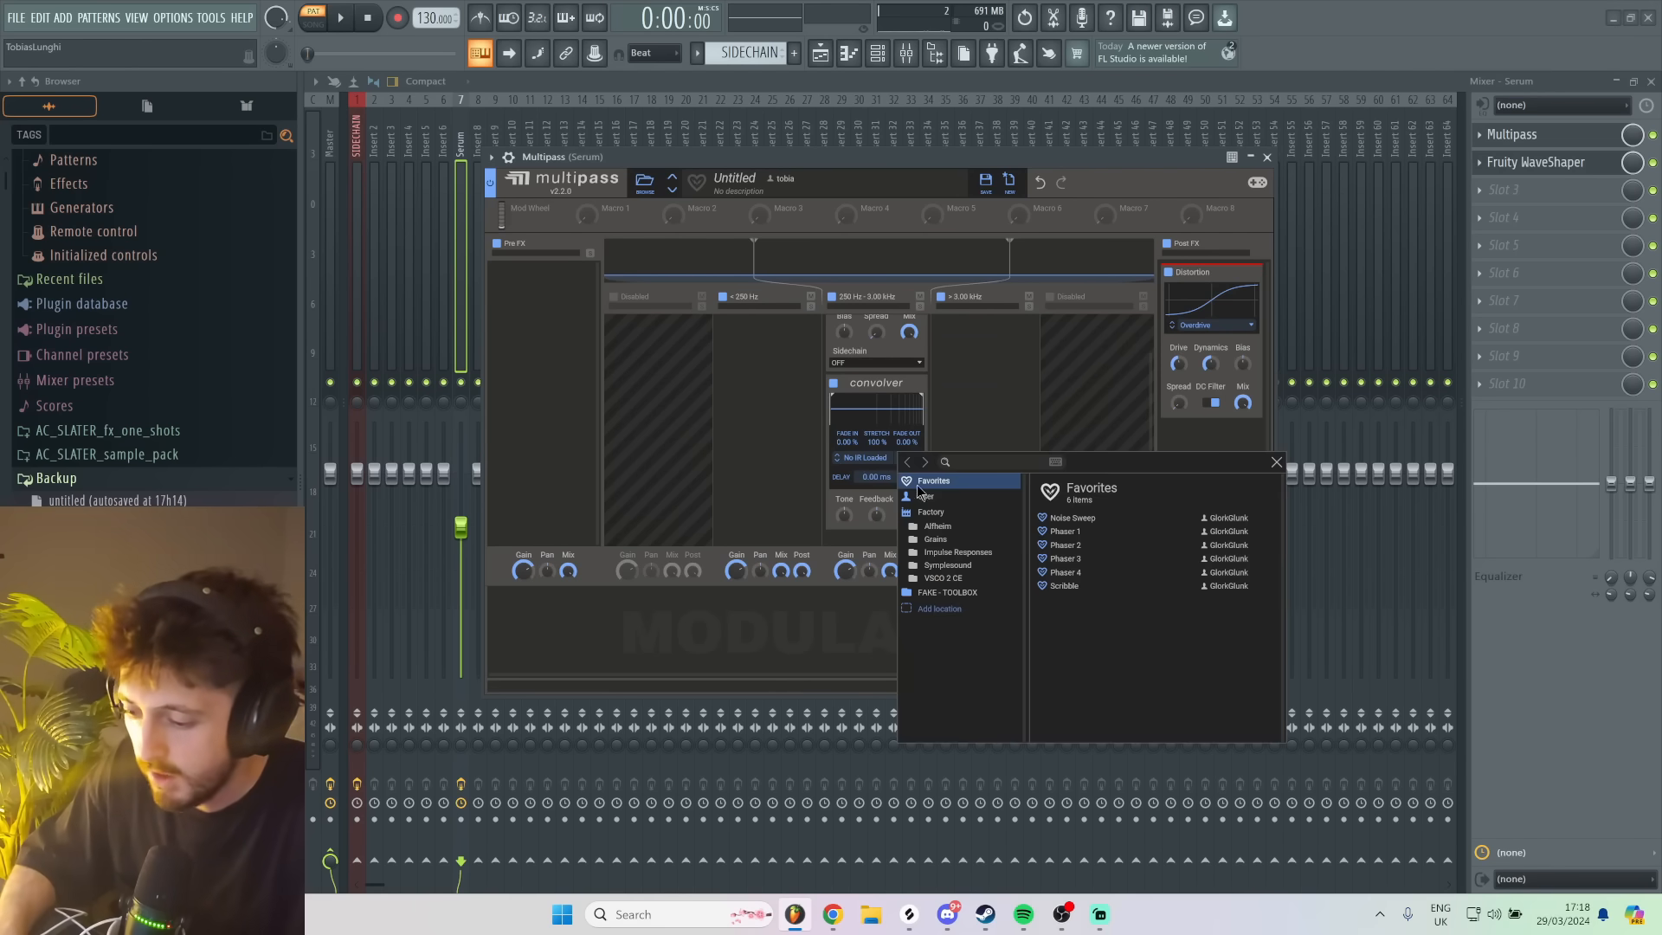
left_click(959, 553)
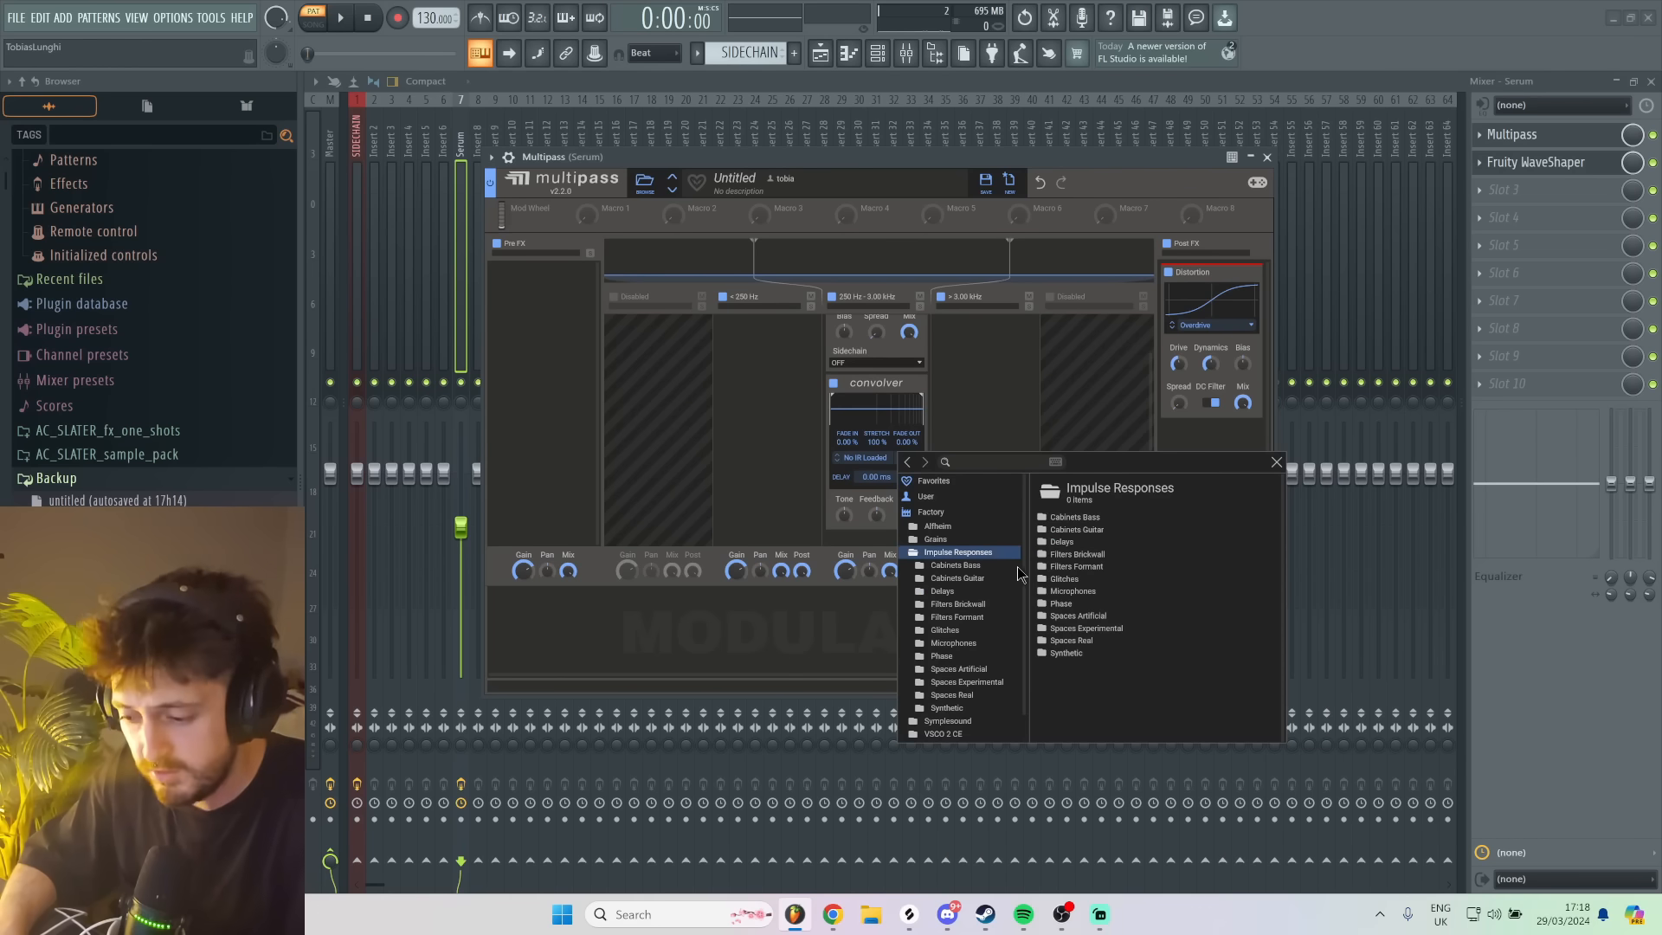
left_click(1075, 642)
left_click(1097, 615)
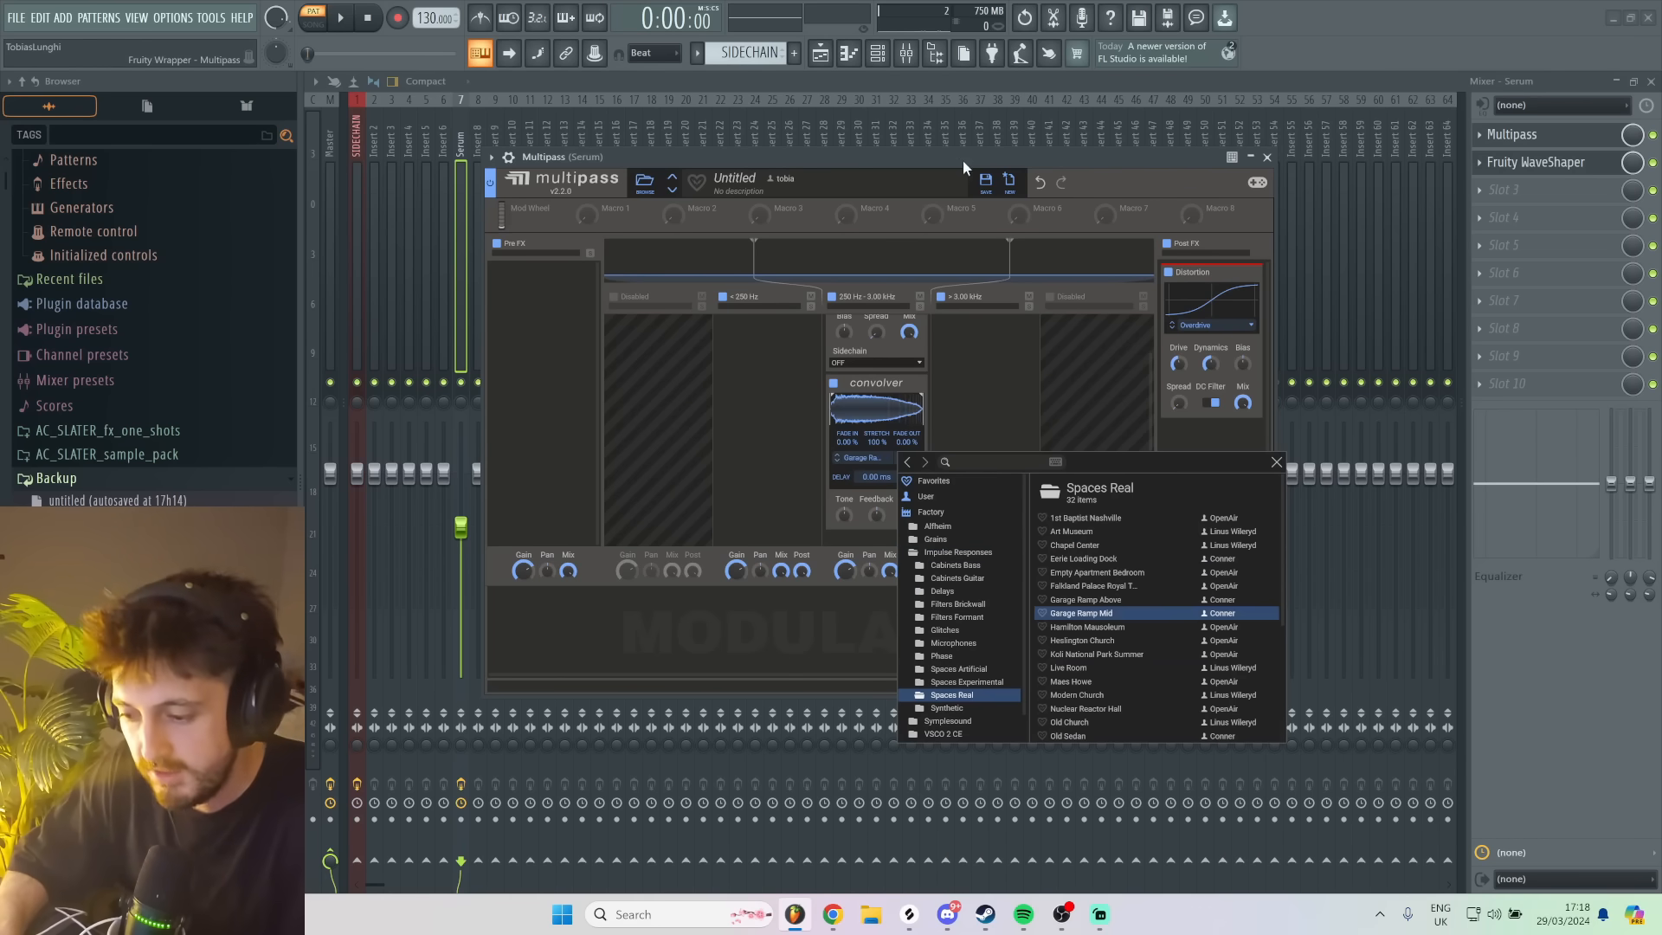
left_click_drag(932, 163, 931, 160)
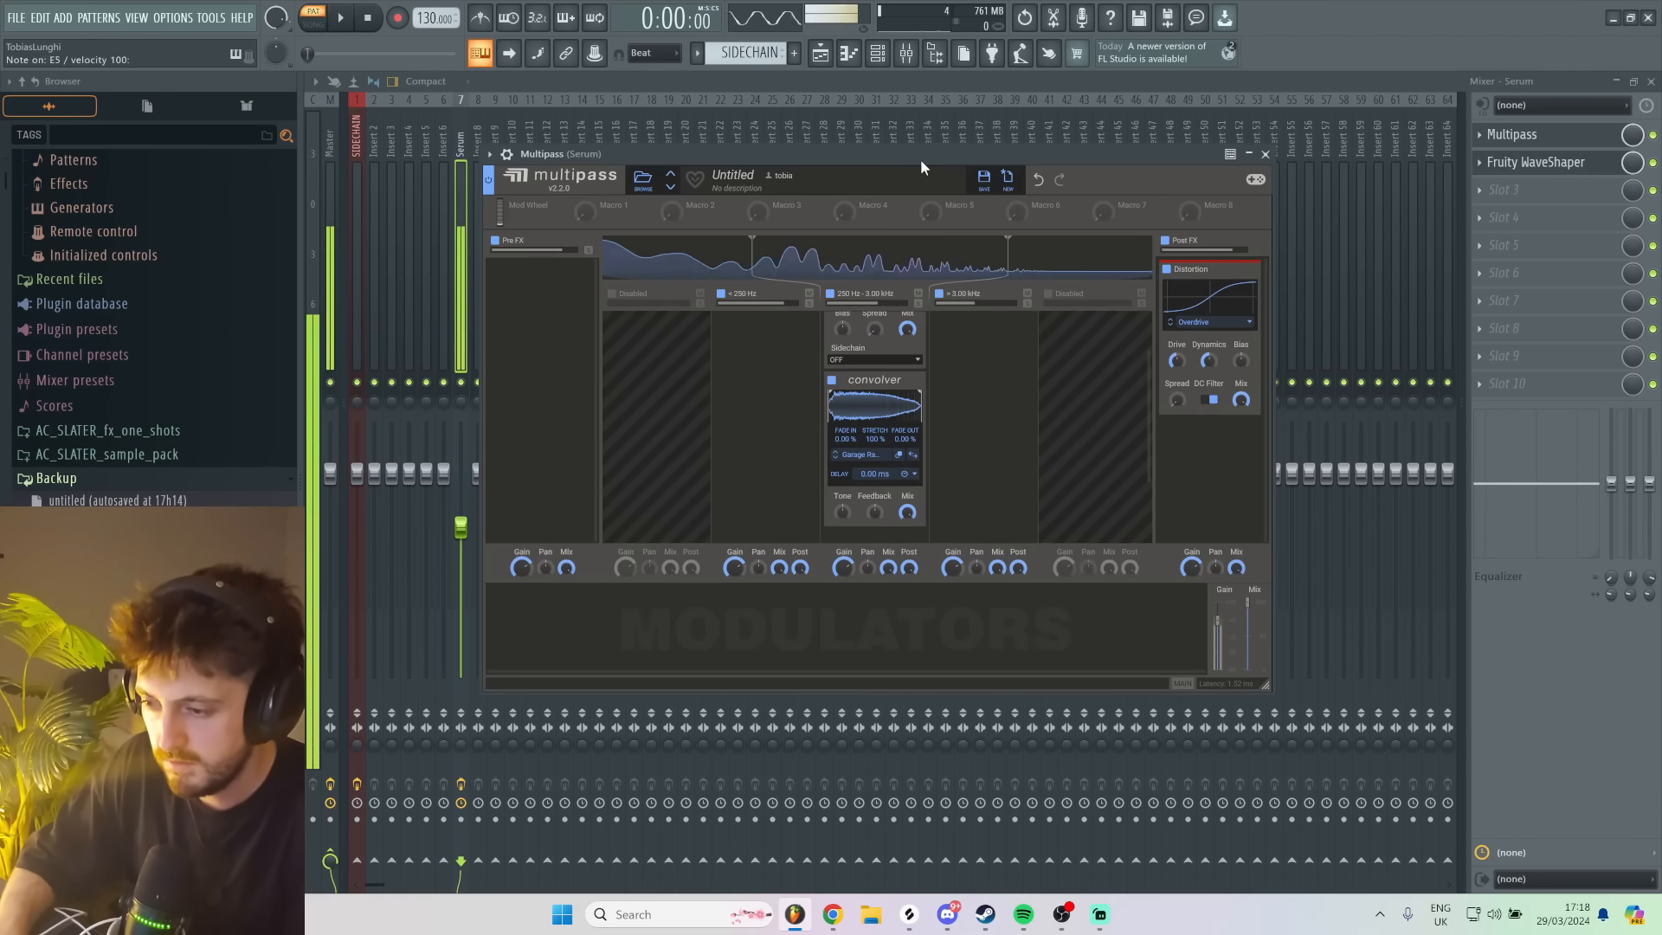
- Trim the Convolver's impulse response to a short middle section, set its fade-out to 100 %, and audition the sound
mouse_move(920, 415)
left_mouse_down()
mouse_move(874, 406)
mouse_move(894, 410)
left_mouse_up()
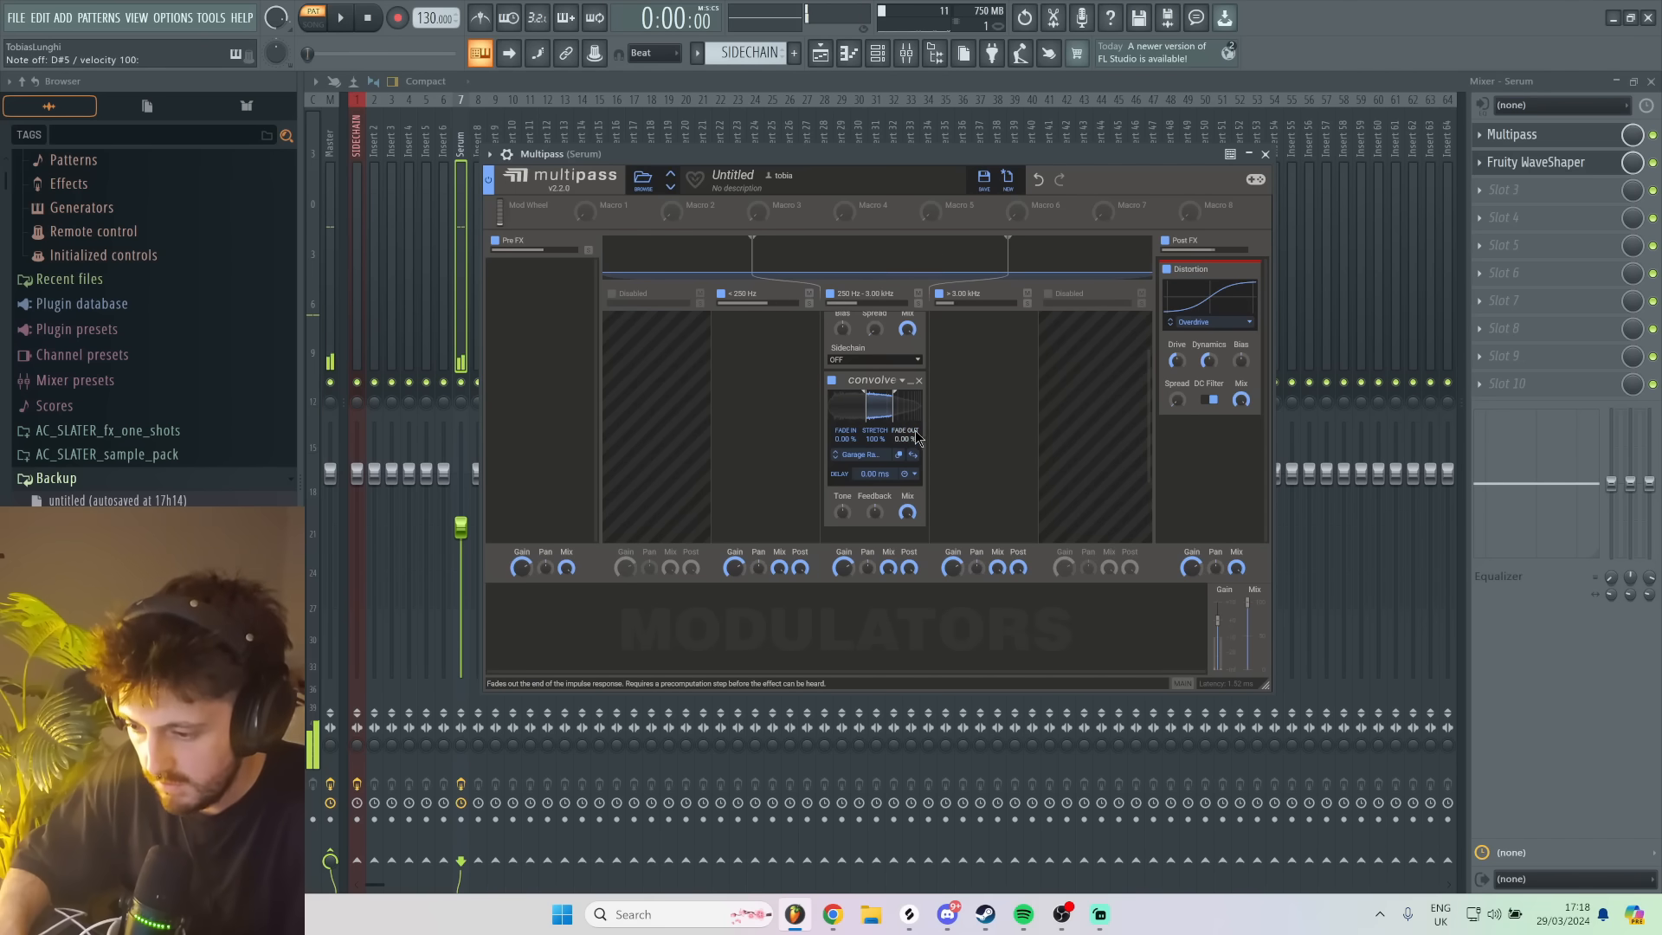
left_click_drag(918, 439, 1322, 7)
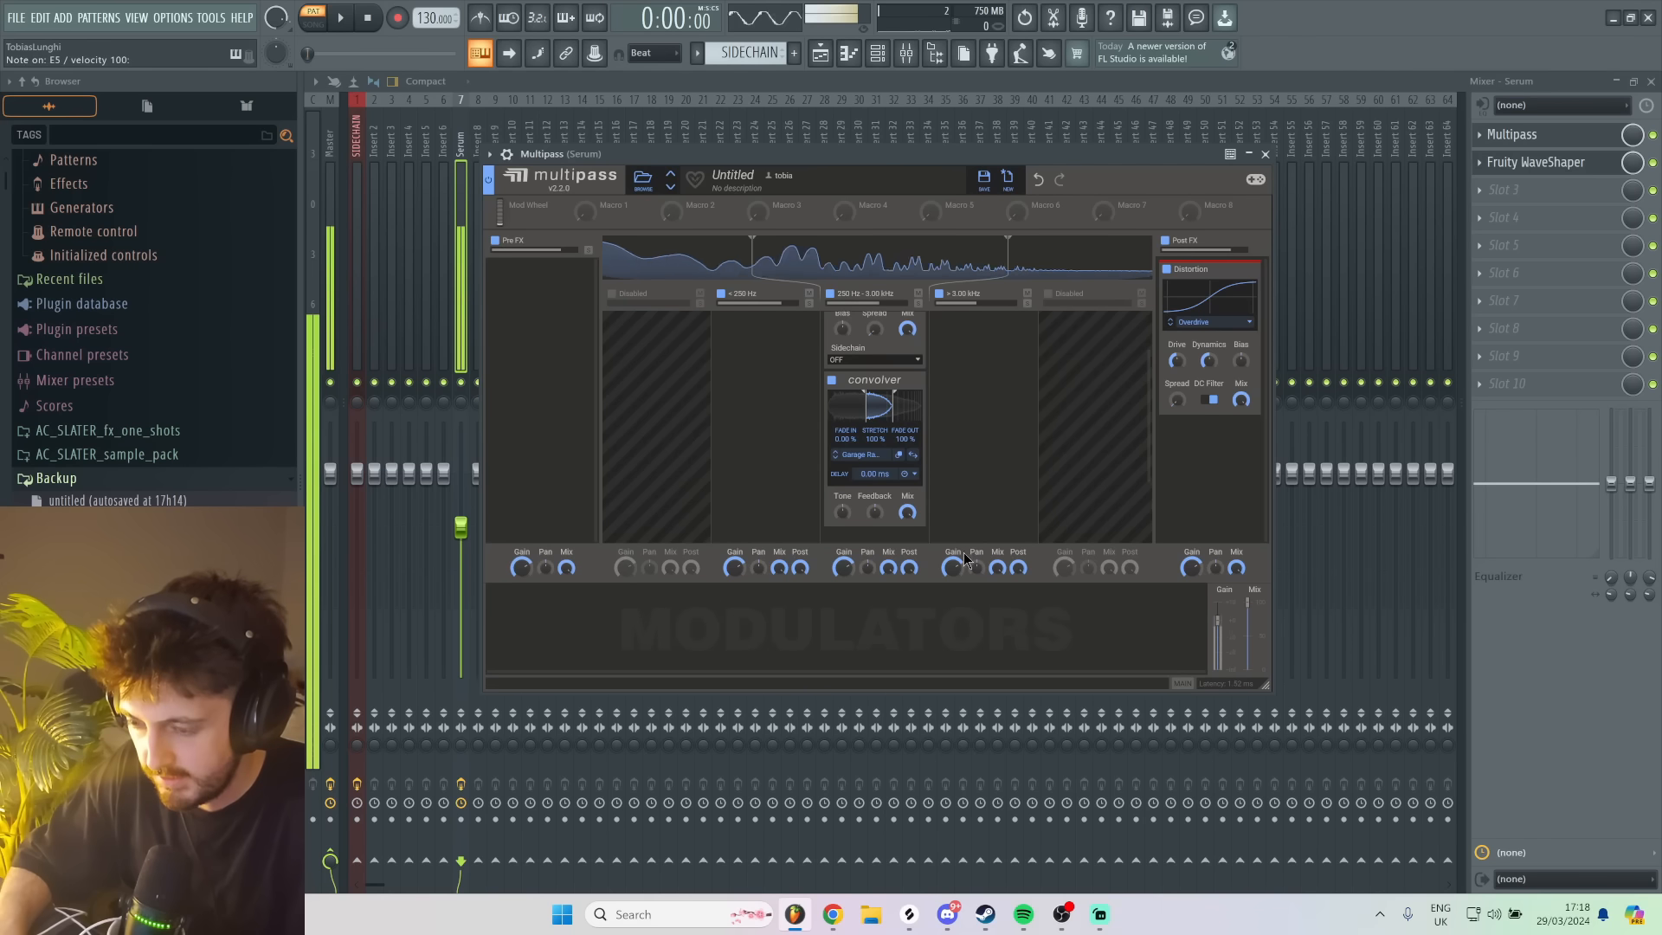
left_click_drag(884, 405, 880, 378)
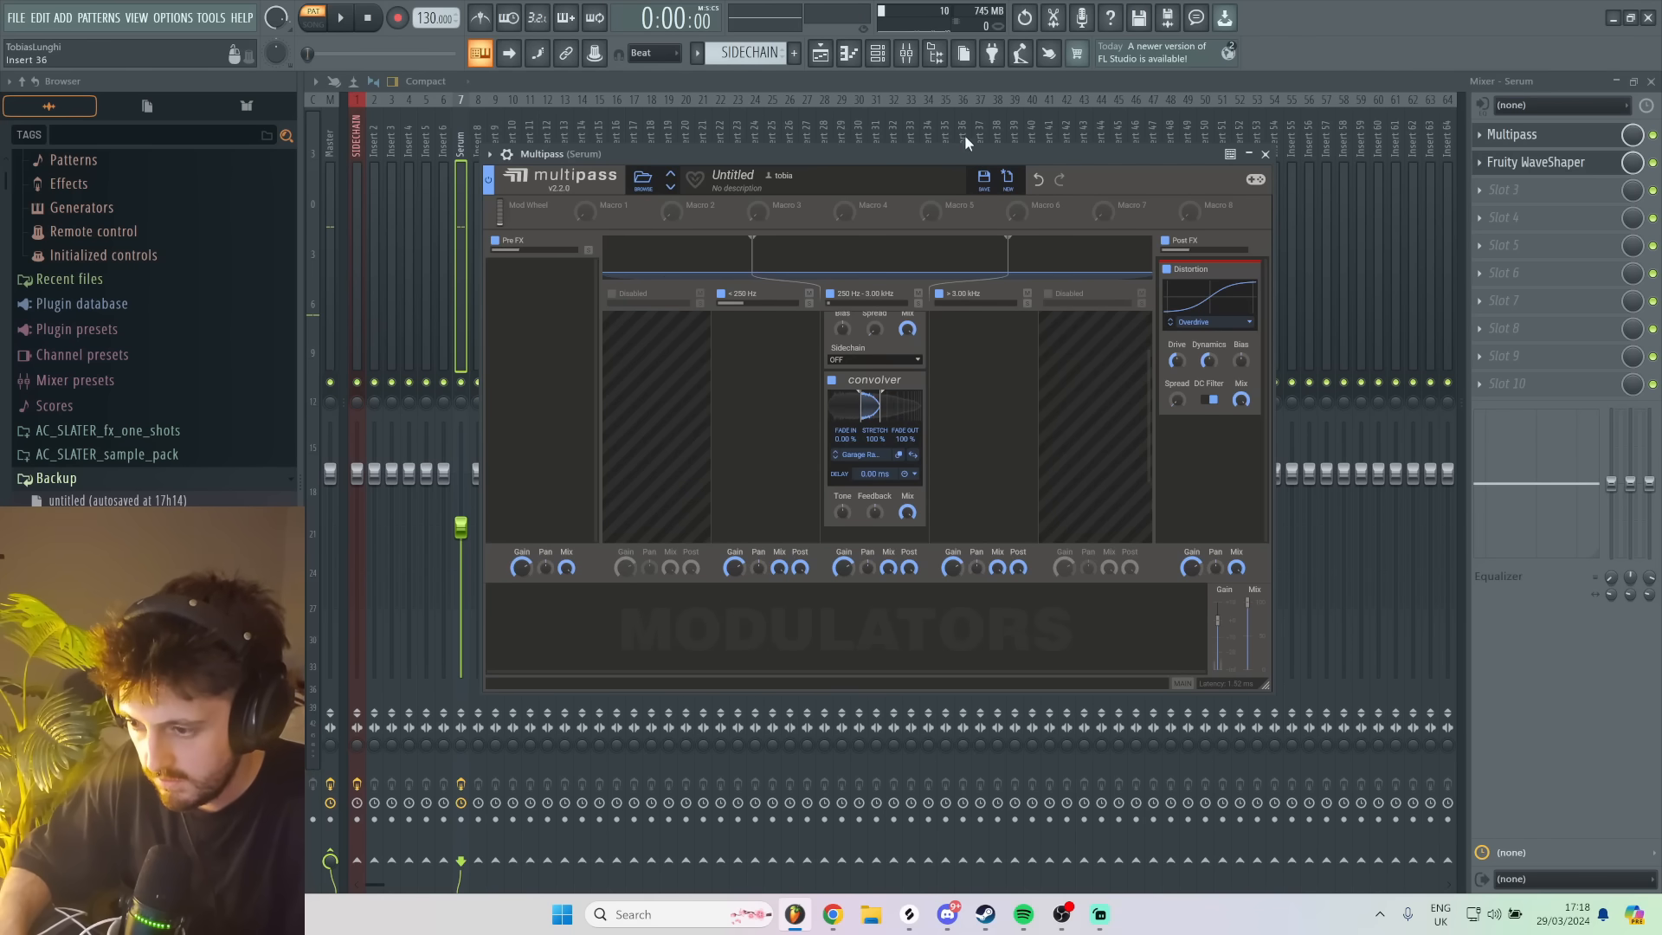
key("e")
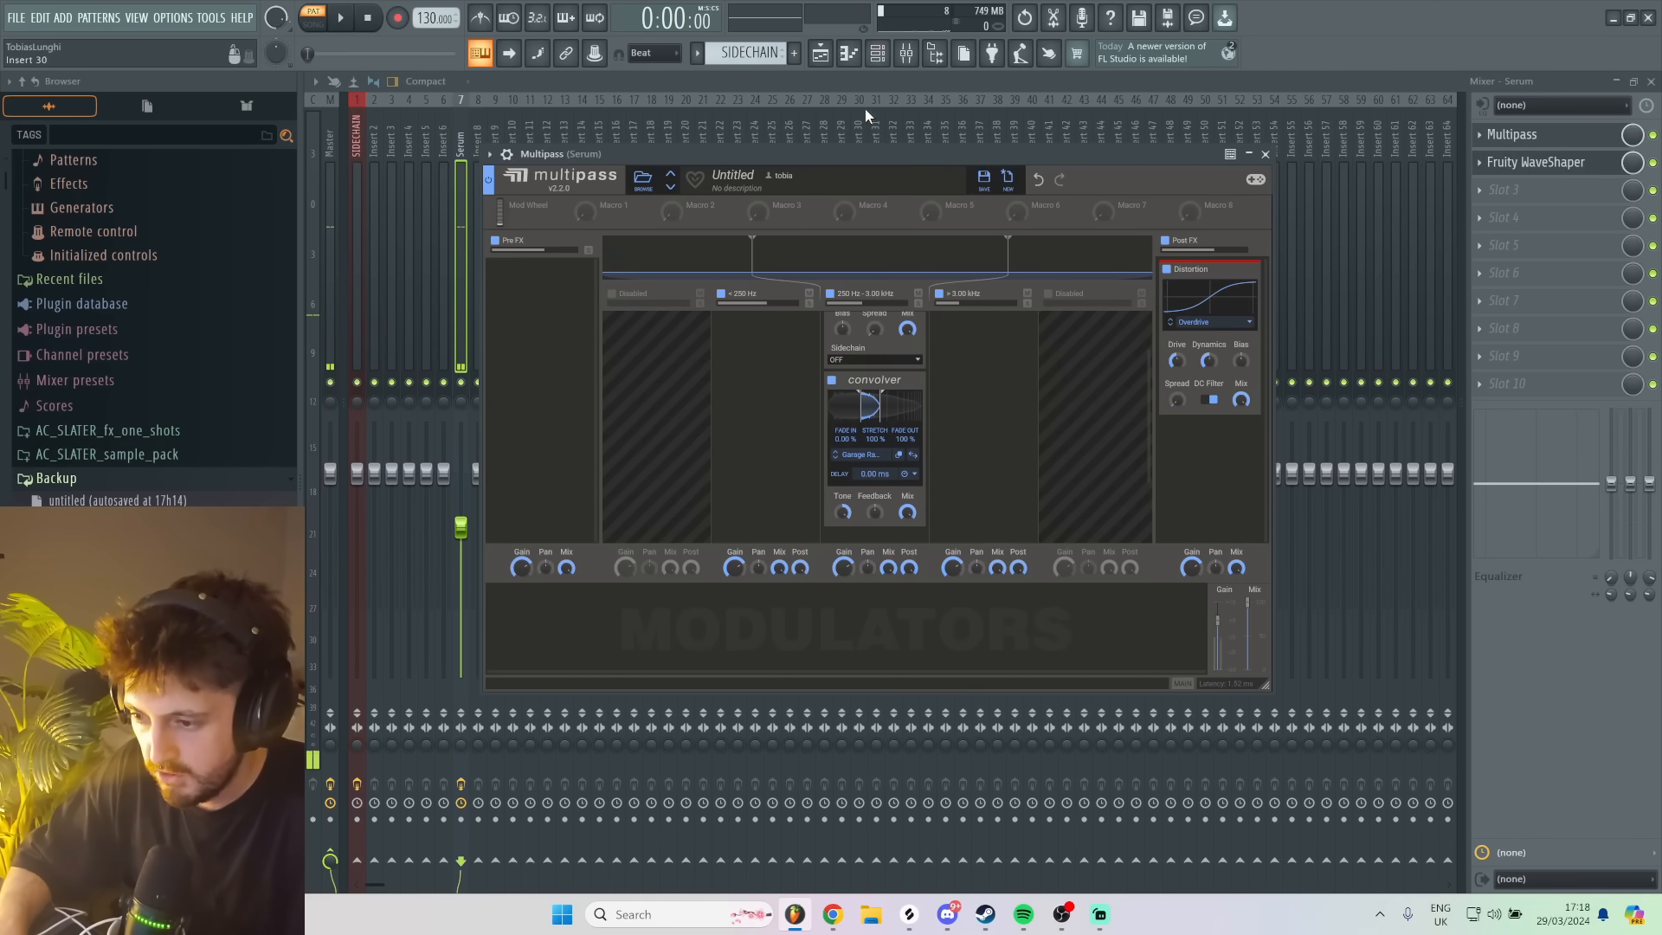
key("u")
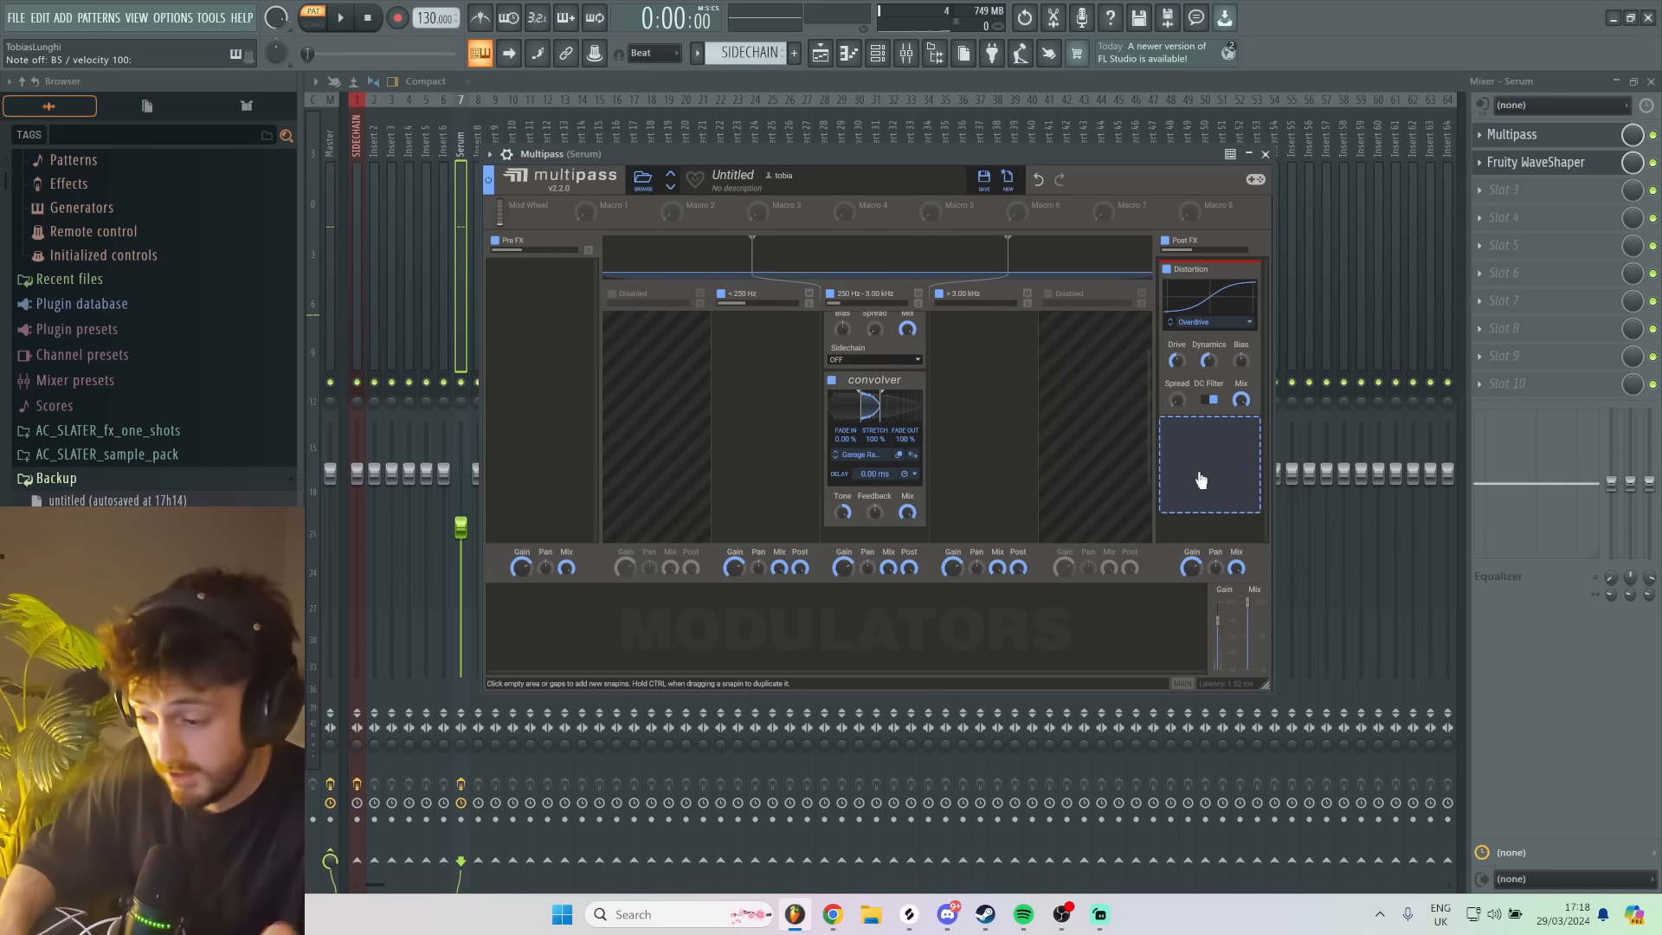
- Reopen the Serum instrument and play test notes to examine how the bass and its filter movement sound
key("3")
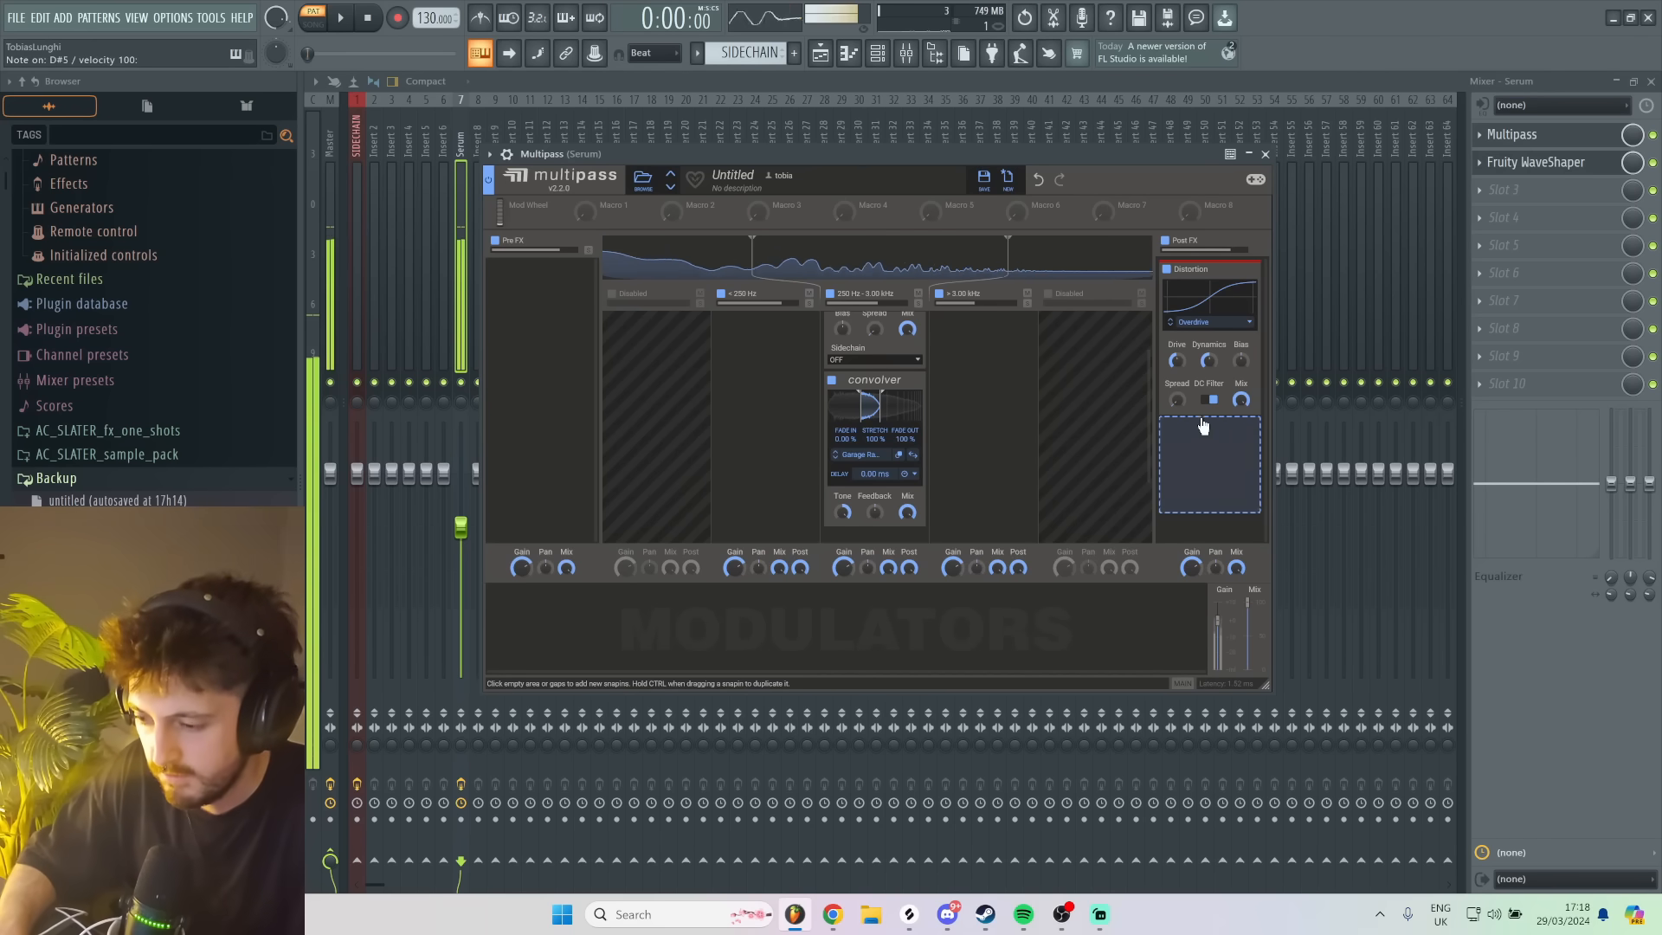
key("e")
left_click(878, 53)
left_click(763, 241)
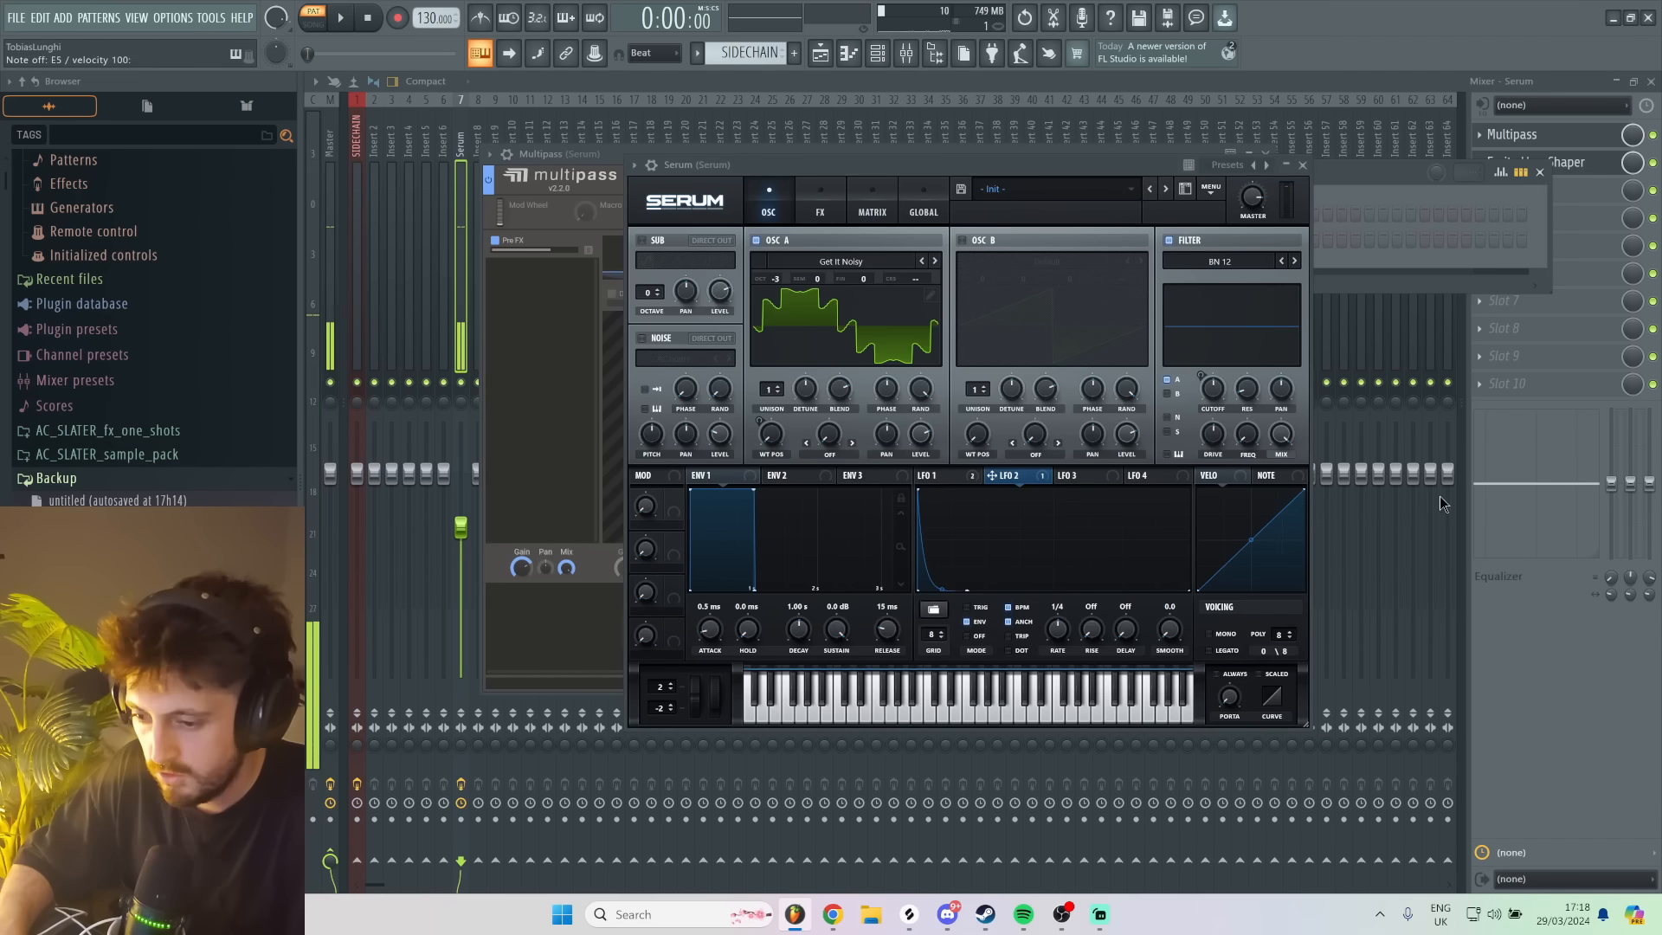
key("3")
key("e")
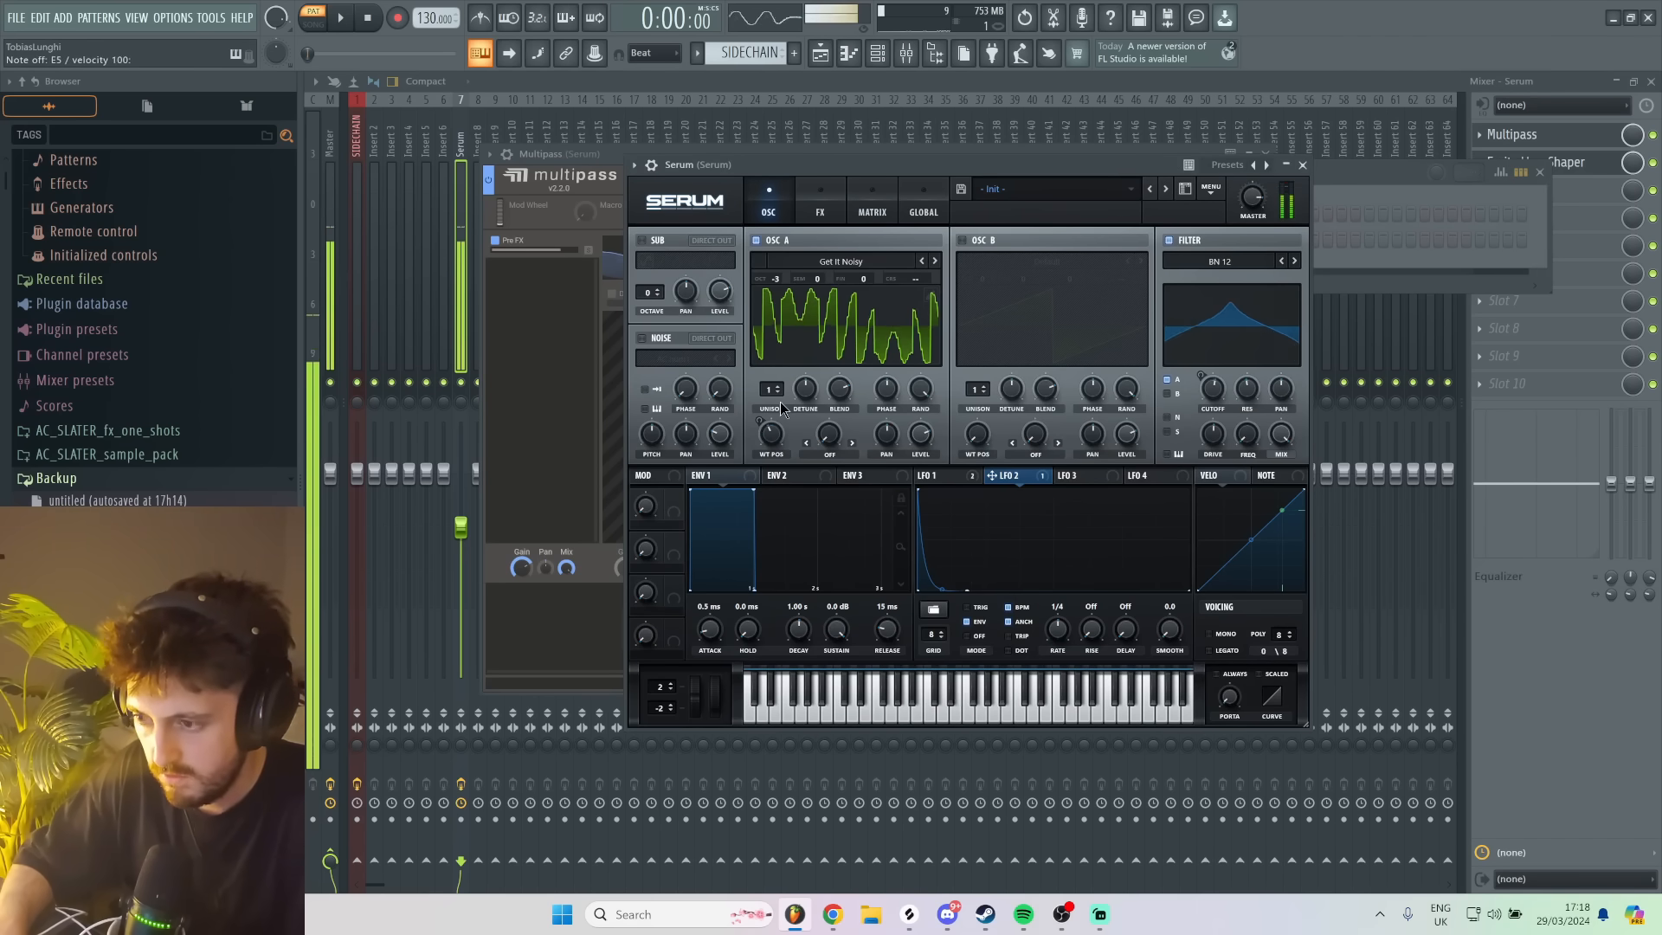
key("u")
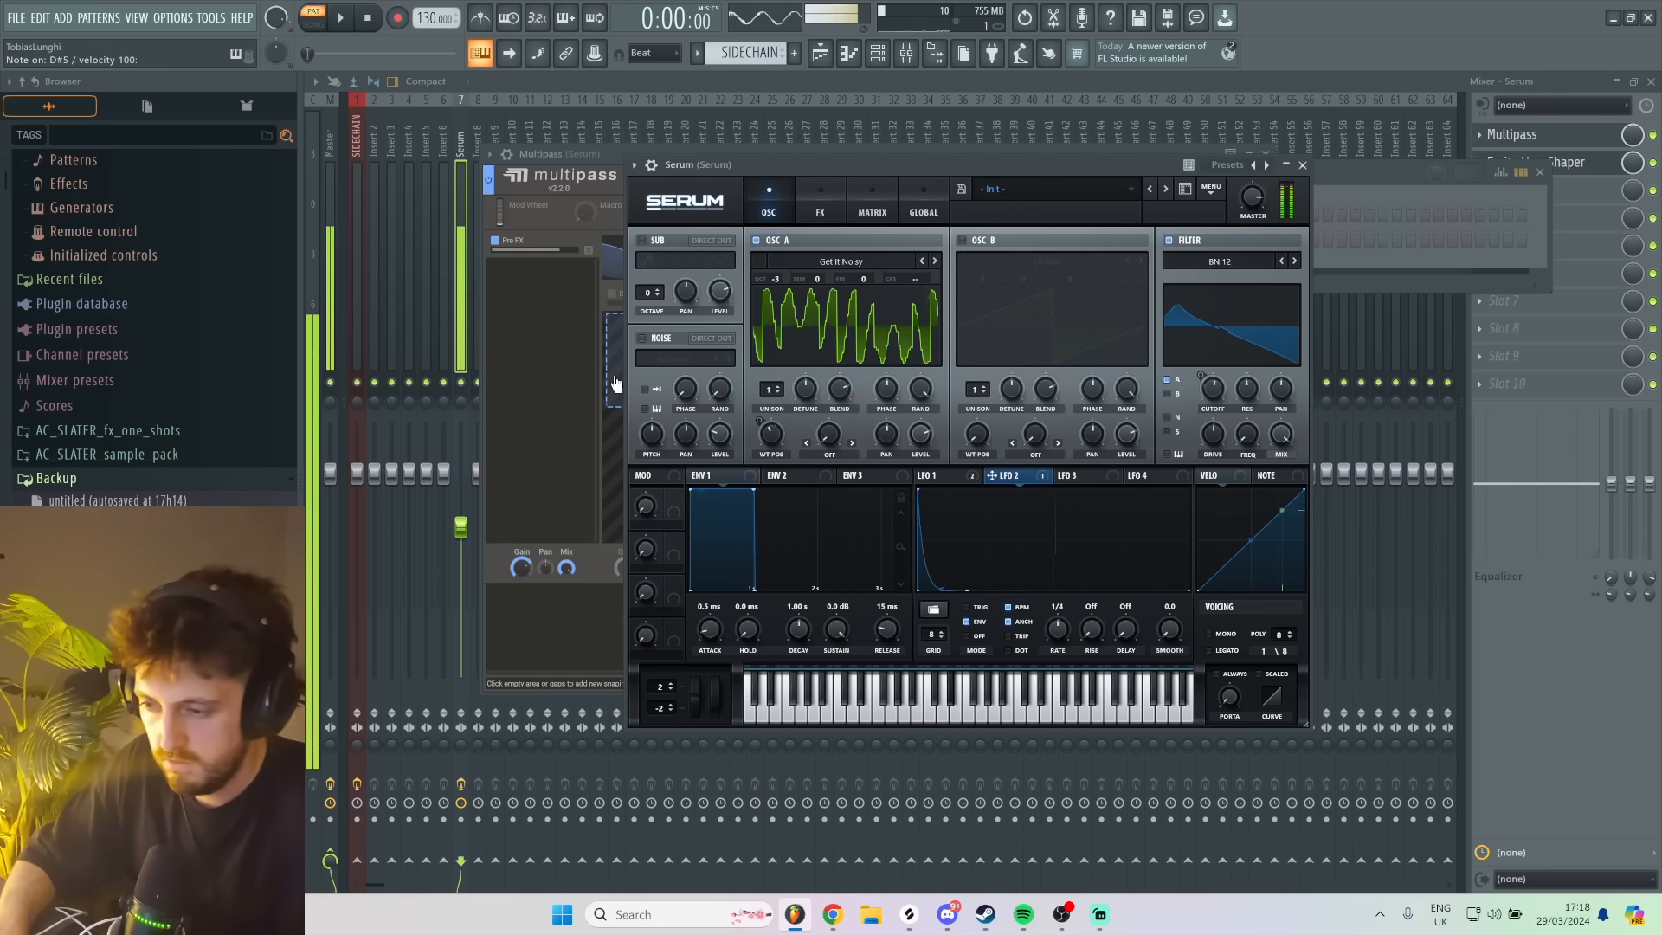
key("3")
- Return to Multipass, lower the drive of the Post FX Distortion and audition the sound
left_click(1578, 144)
left_click(1577, 144)
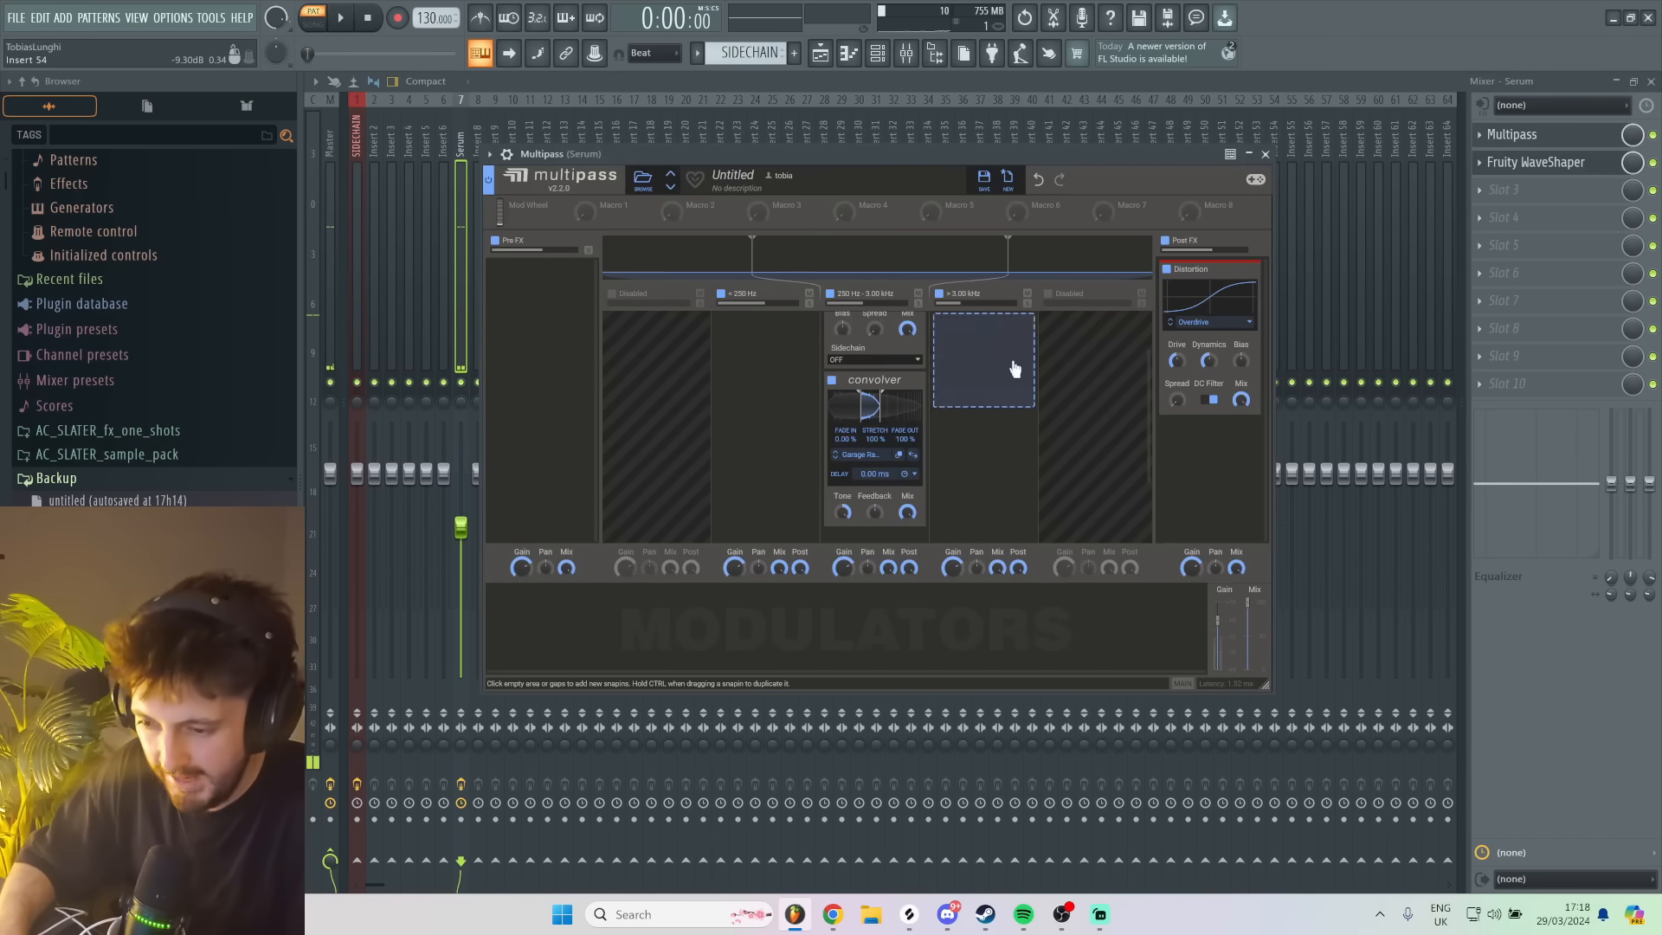
key("3")
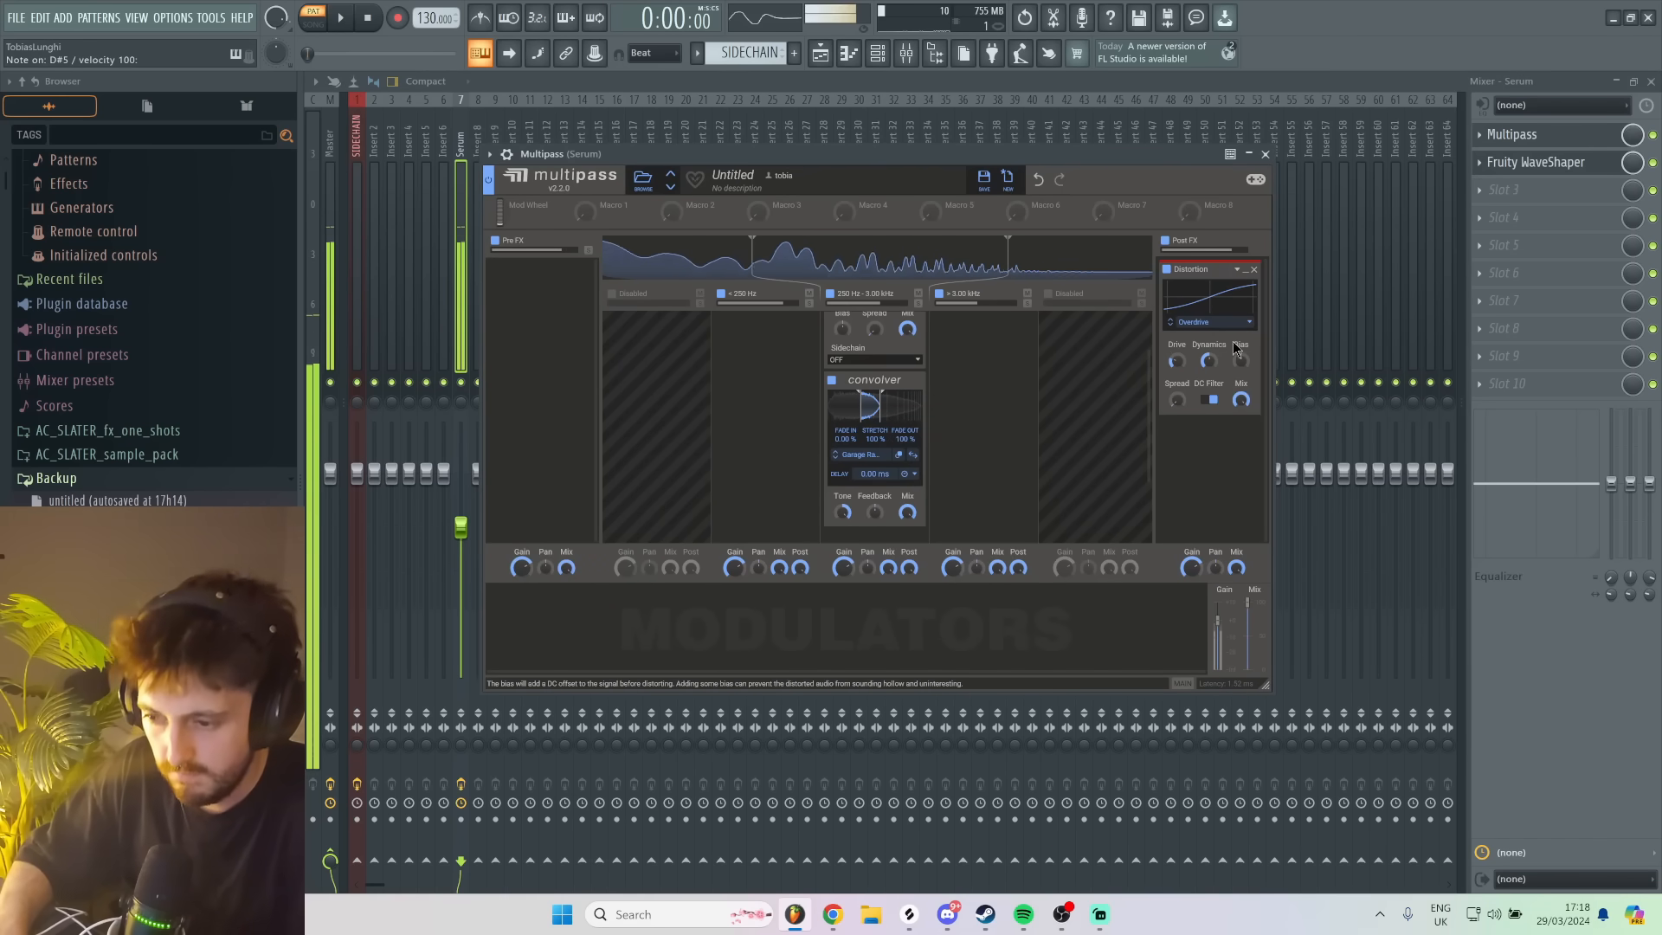
- Add an Overdrive Distortion to Multipass's band above 3.00 kHz and audition it with test notes
left_click(950, 340)
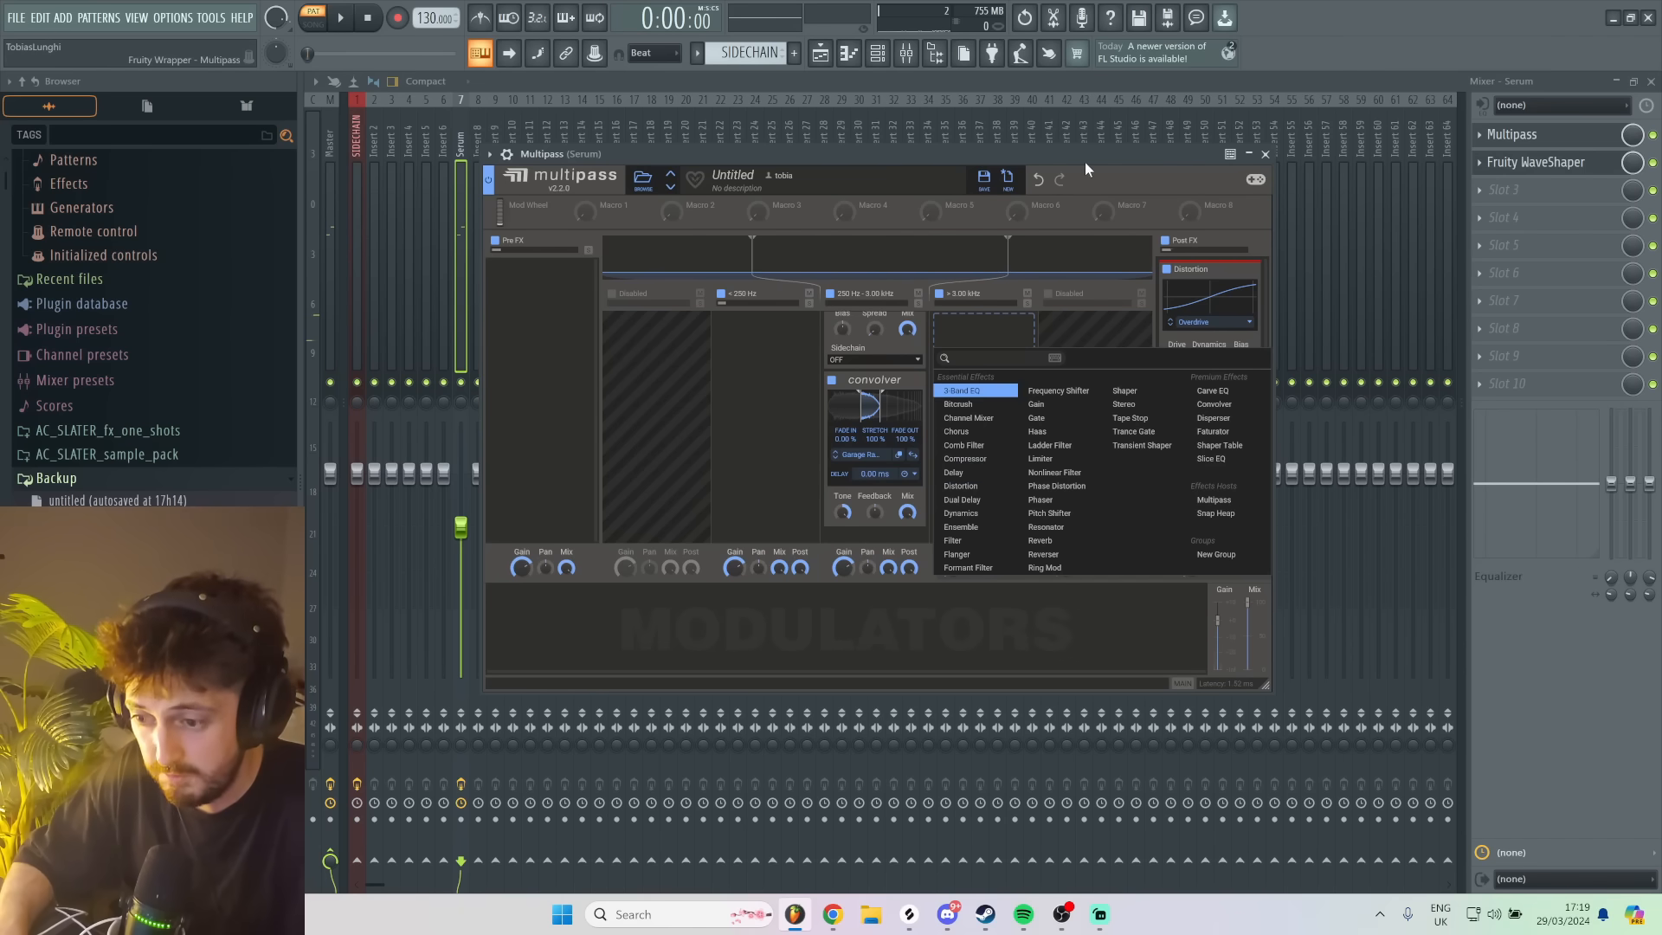
left_click(1008, 342)
left_click(995, 358)
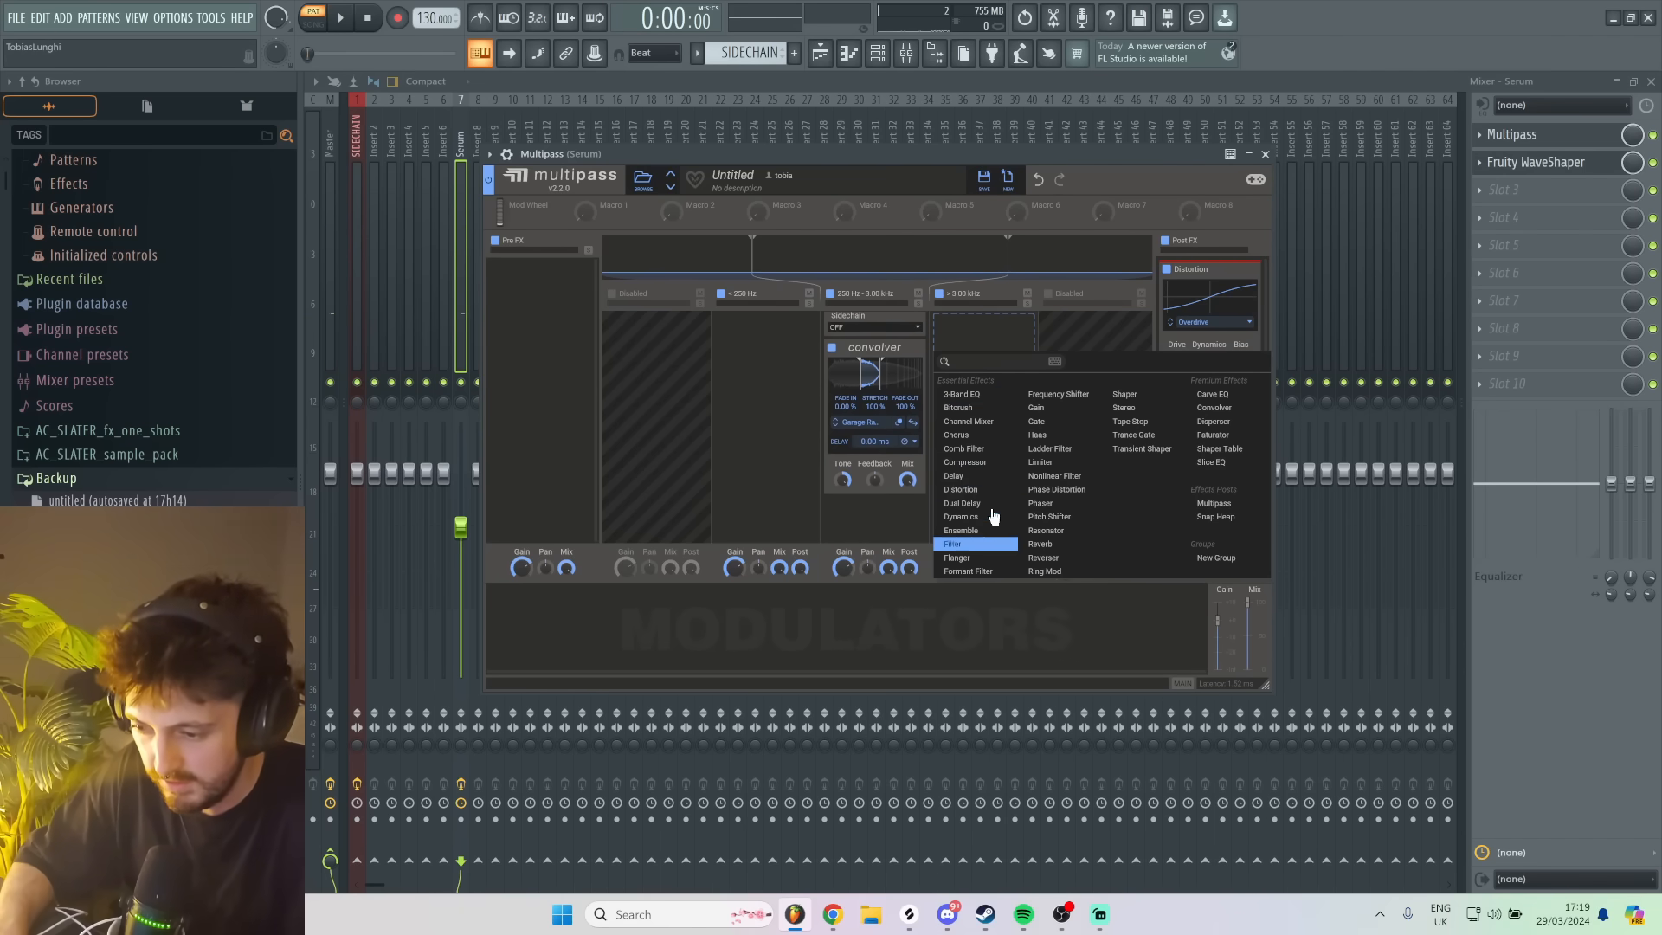
left_click(985, 491)
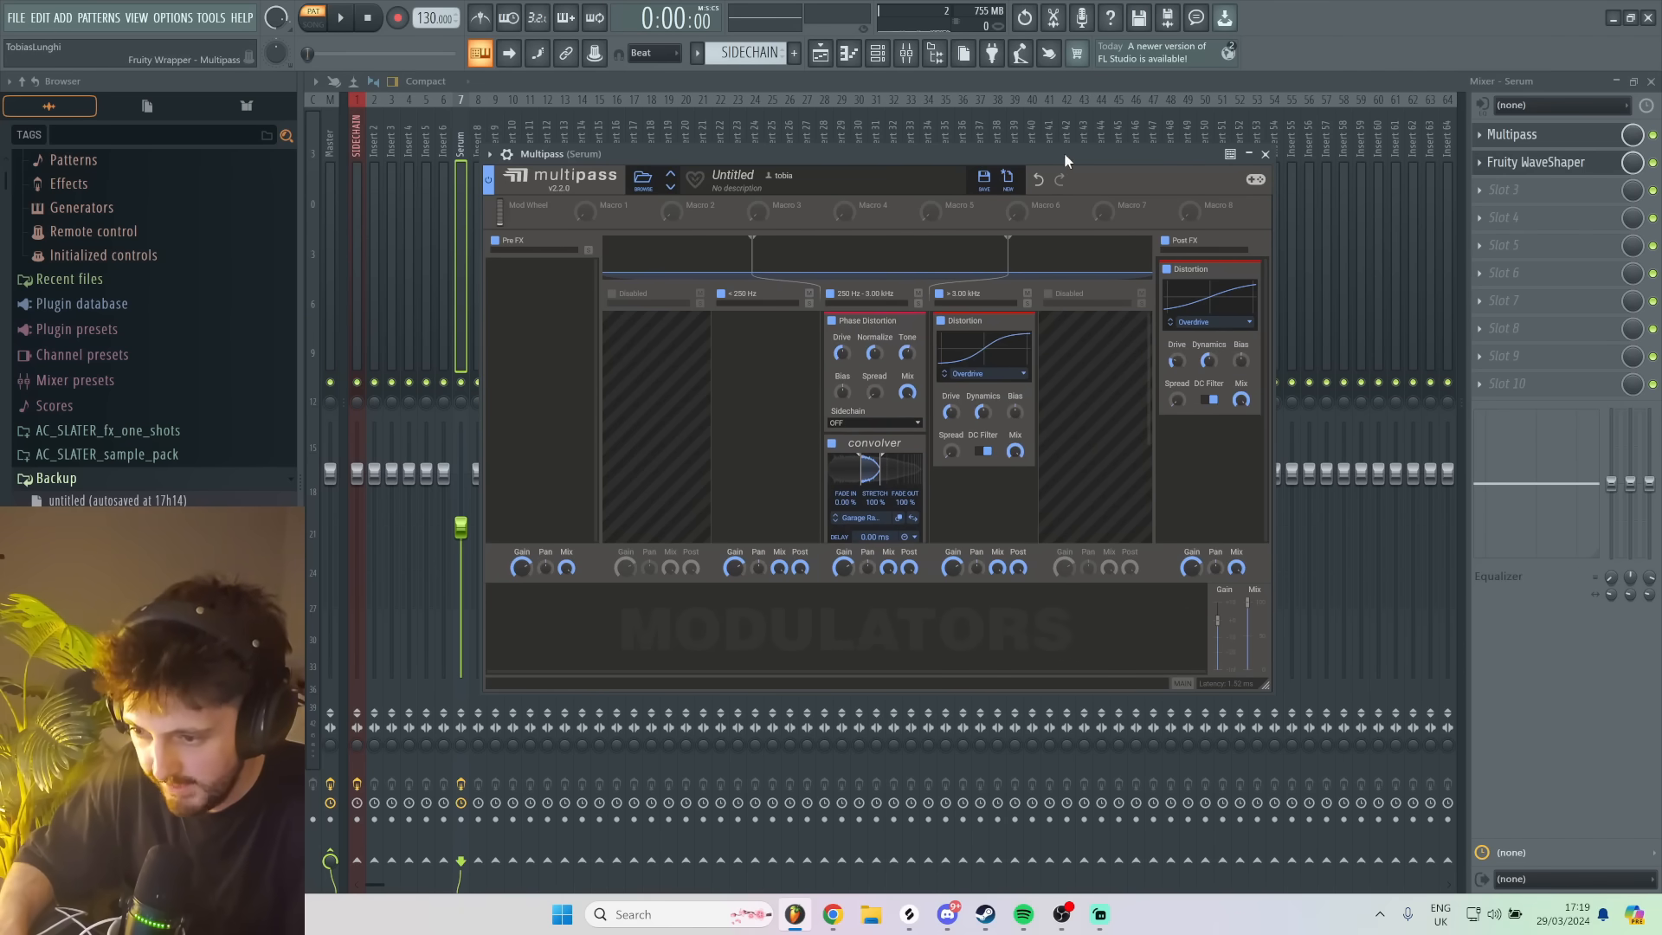
key("m")
key("m")
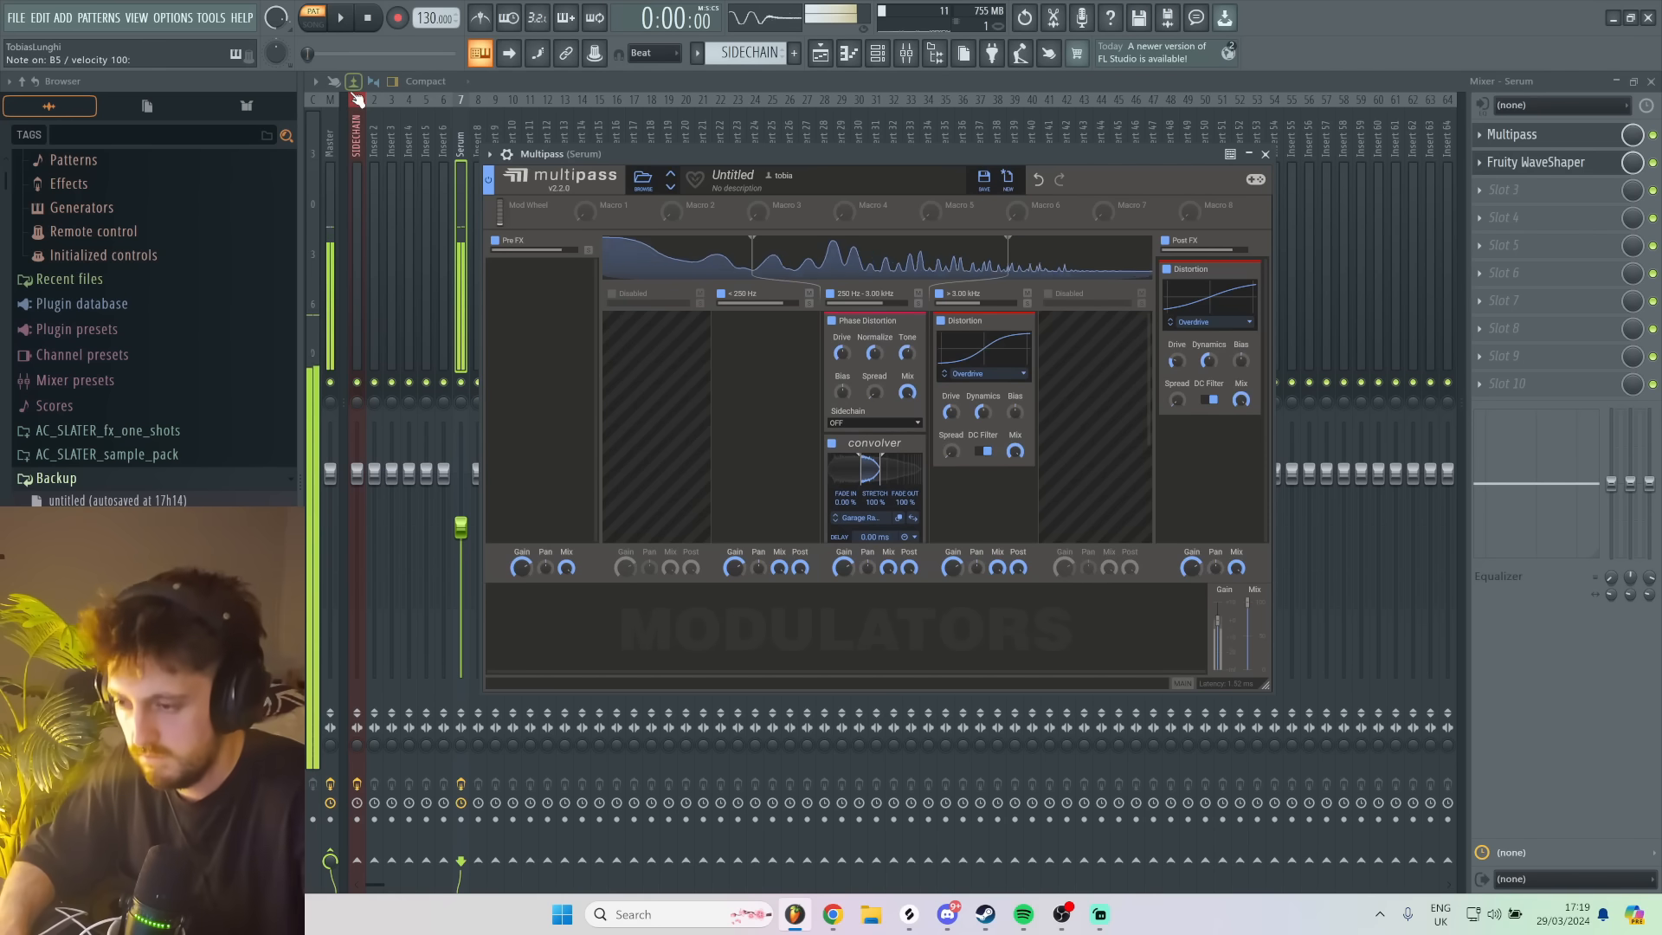
key("d")
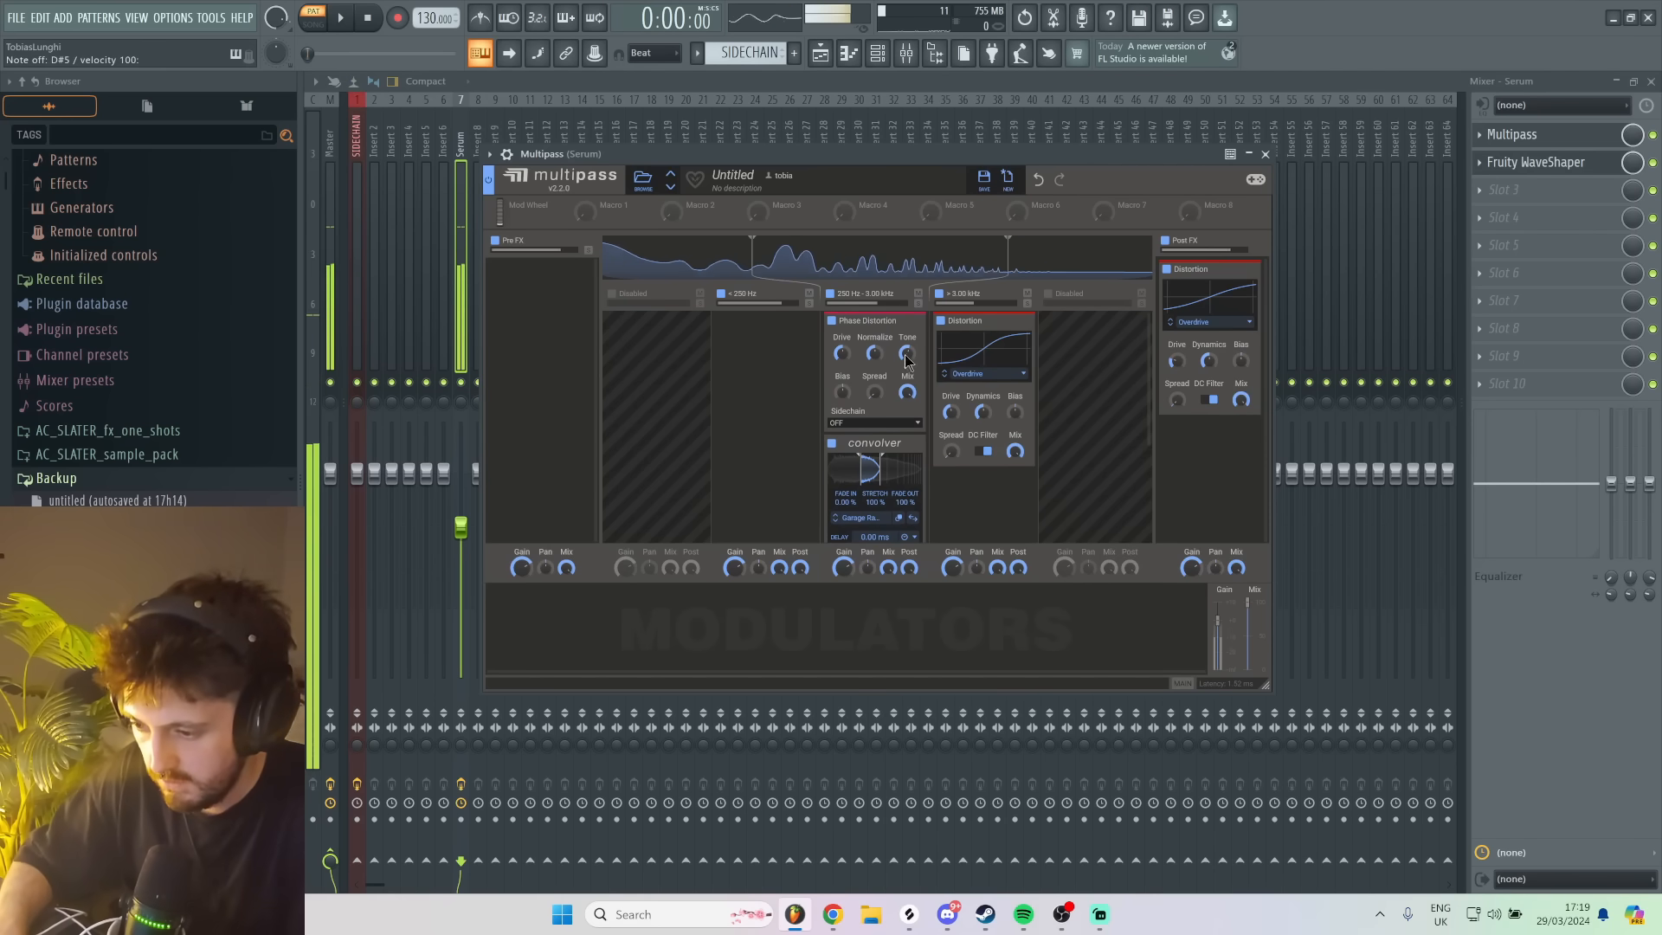
key("c")
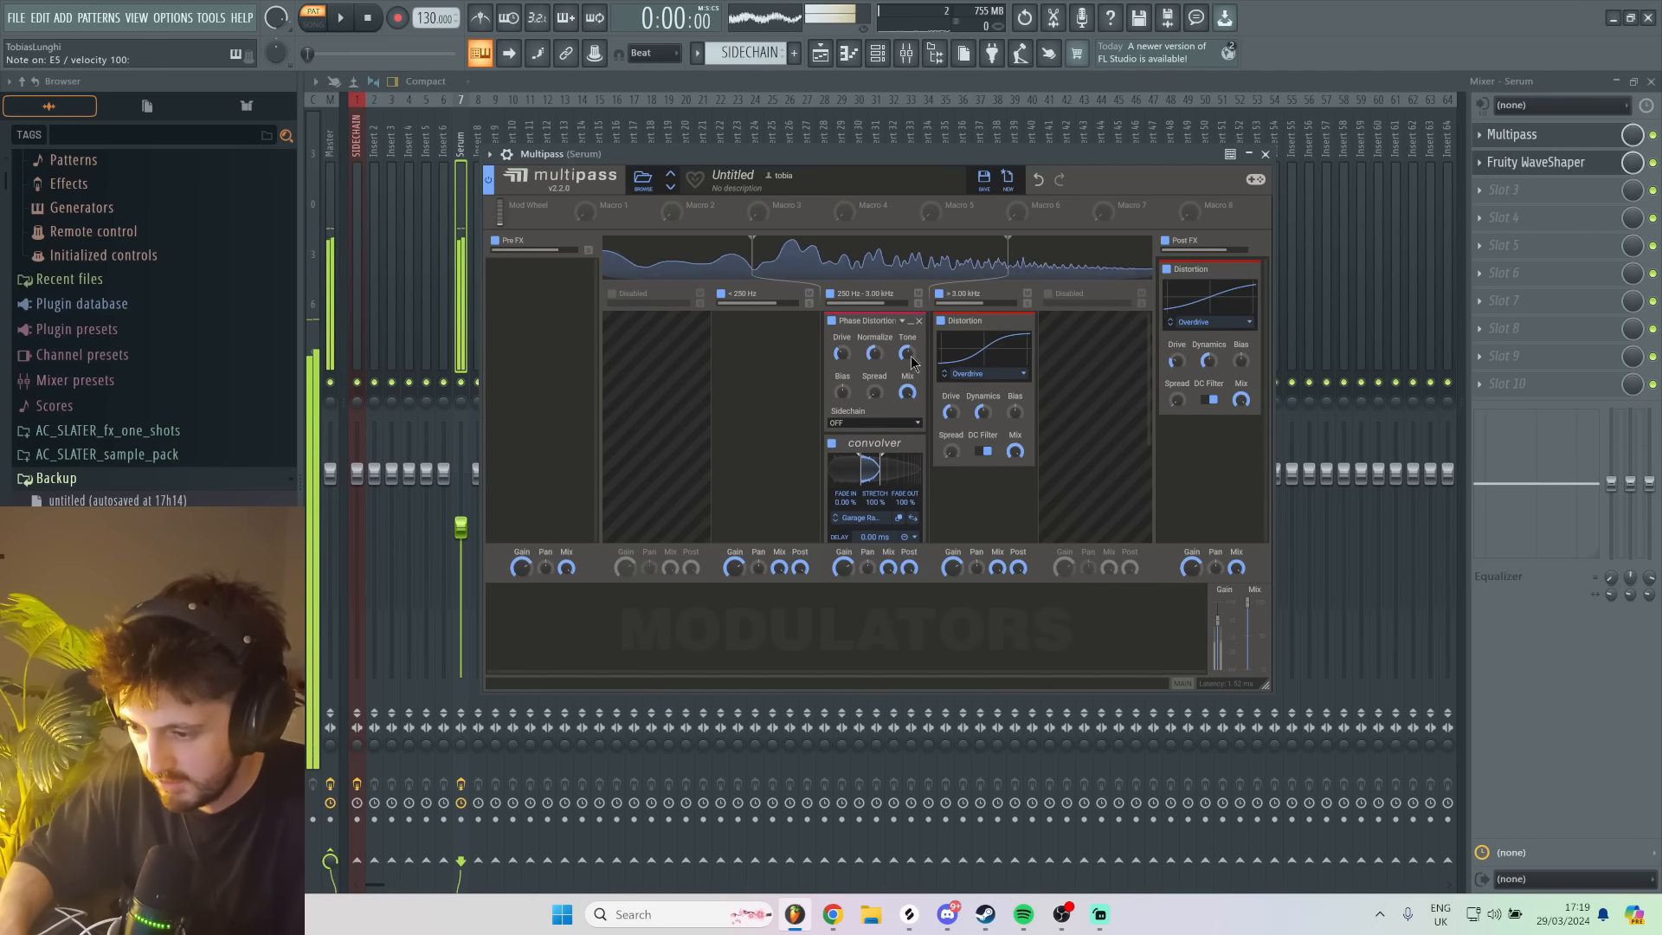
- Add an Overdrive Distortion after the Convolver in the 250 Hz to 3.00 kHz band, raise its drive and audition it
scroll(887, 436, "down", 1)
scroll(887, 435, "down", 1)
left_click(886, 459)
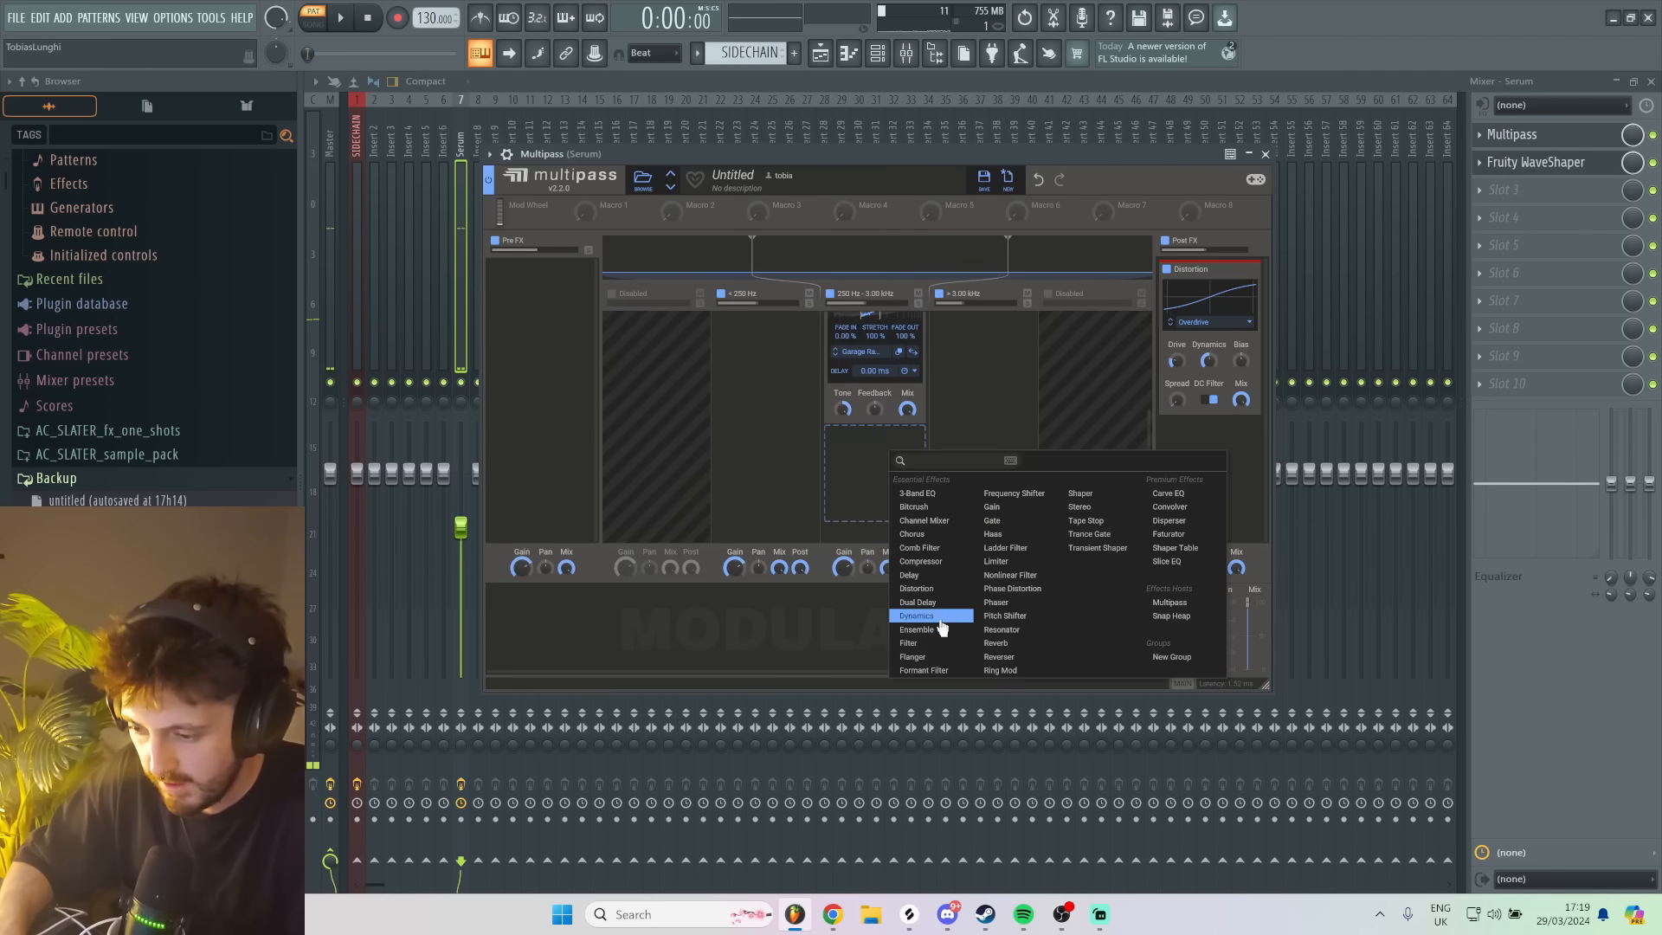
left_click(940, 588)
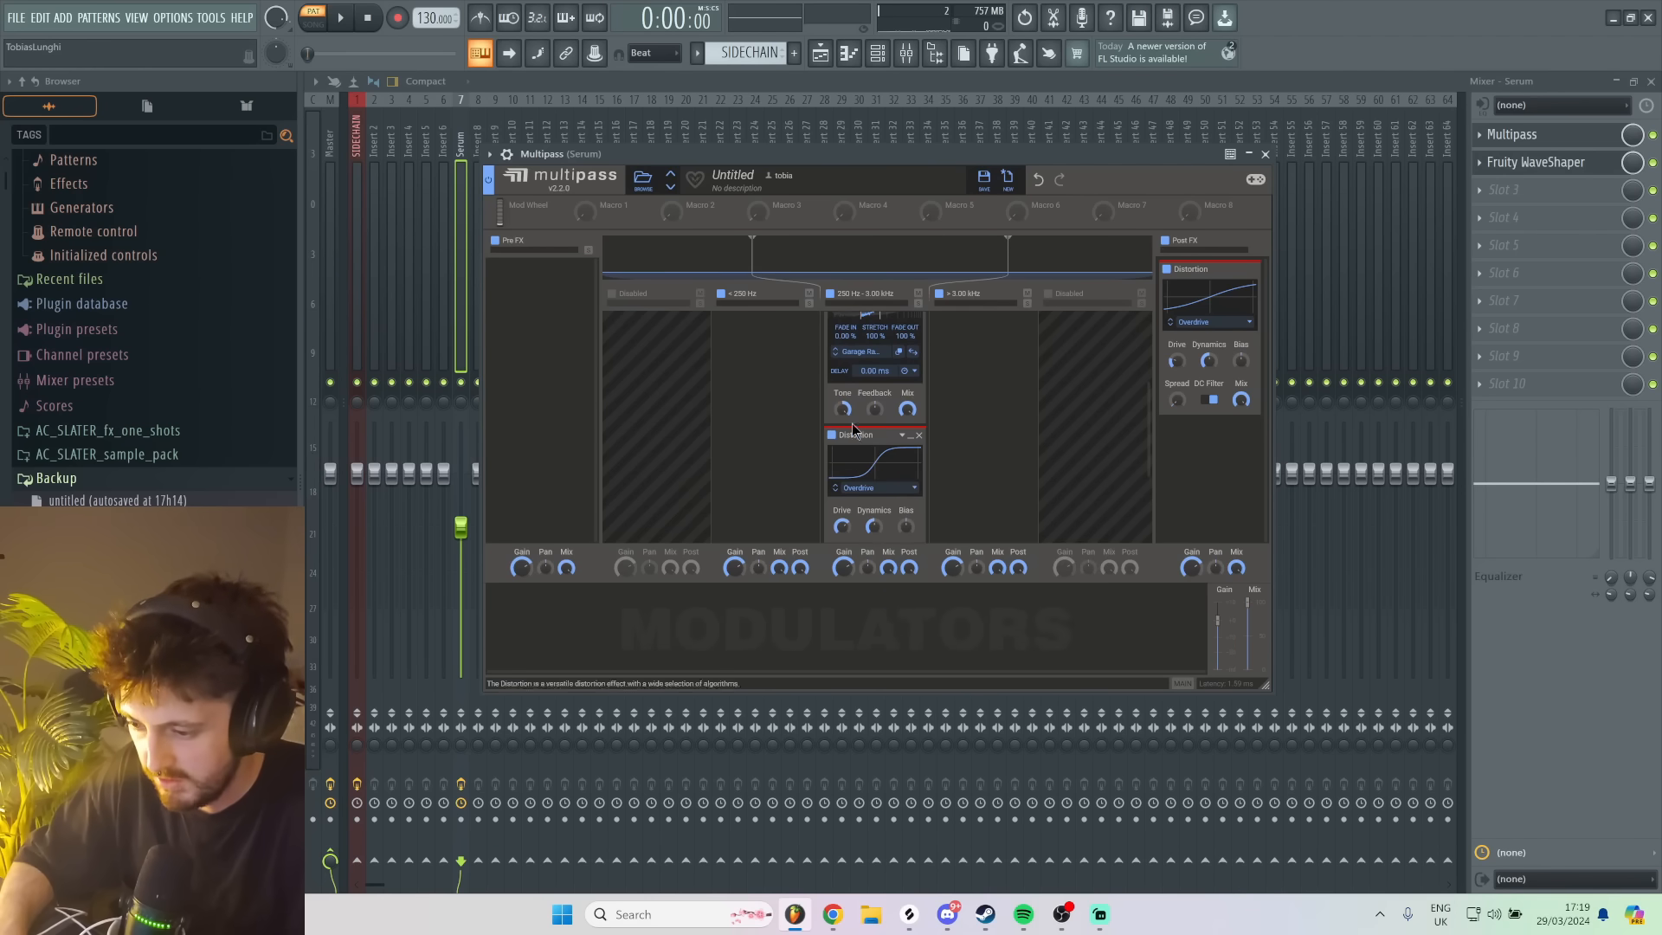
key("d")
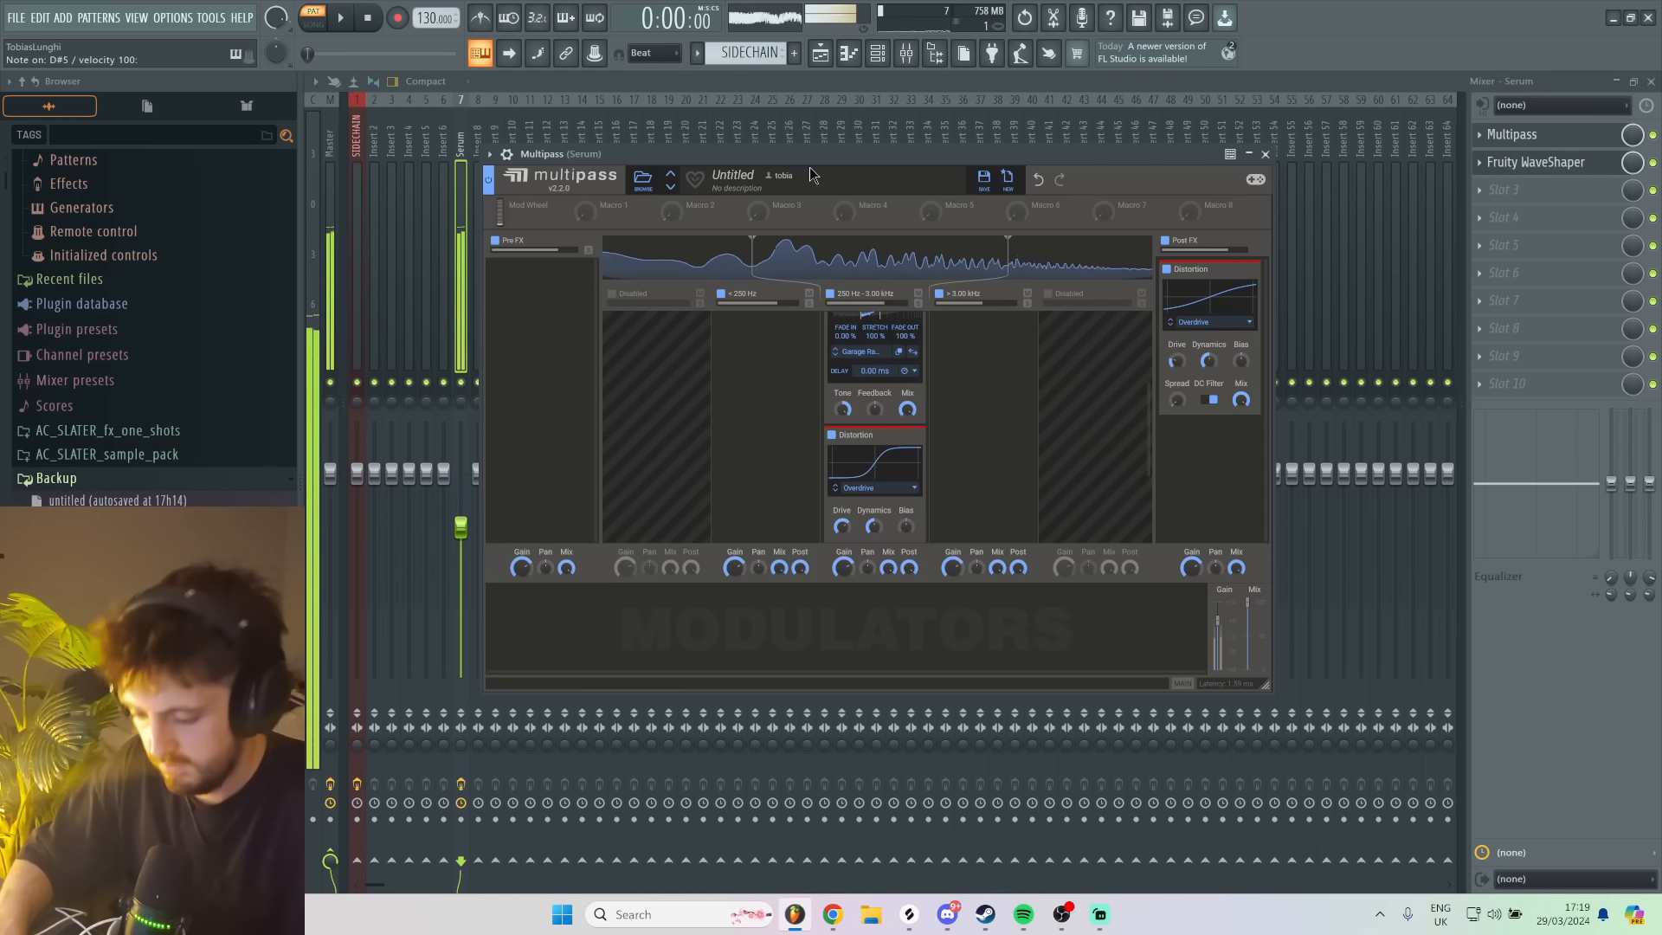
key("j")
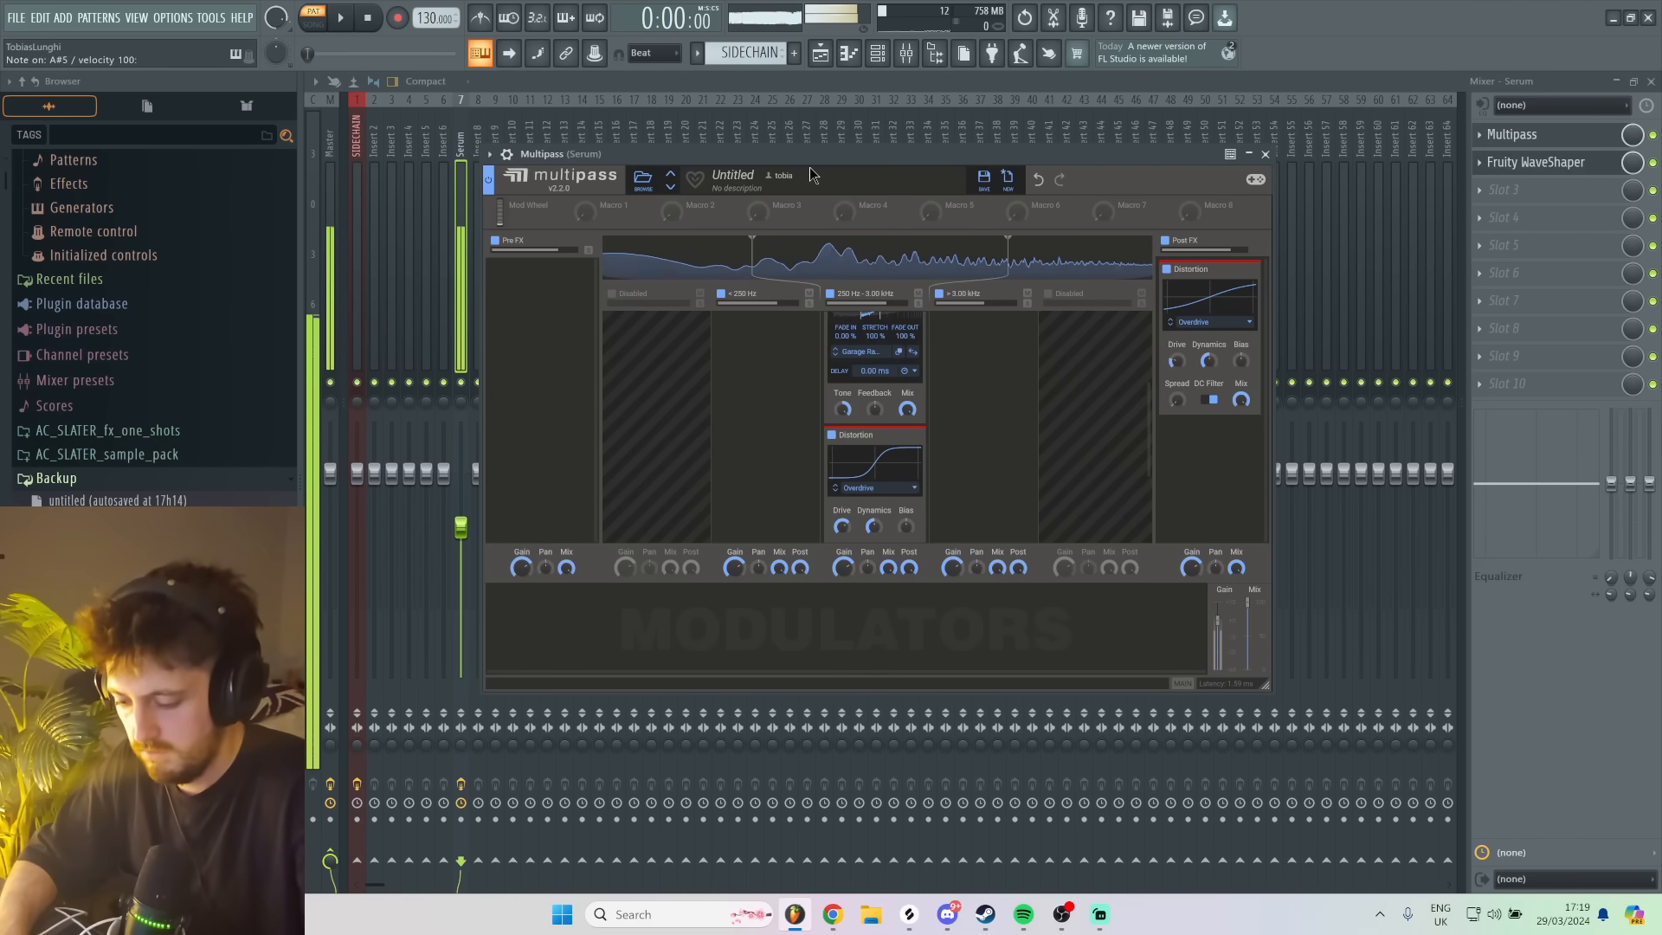
key("d")
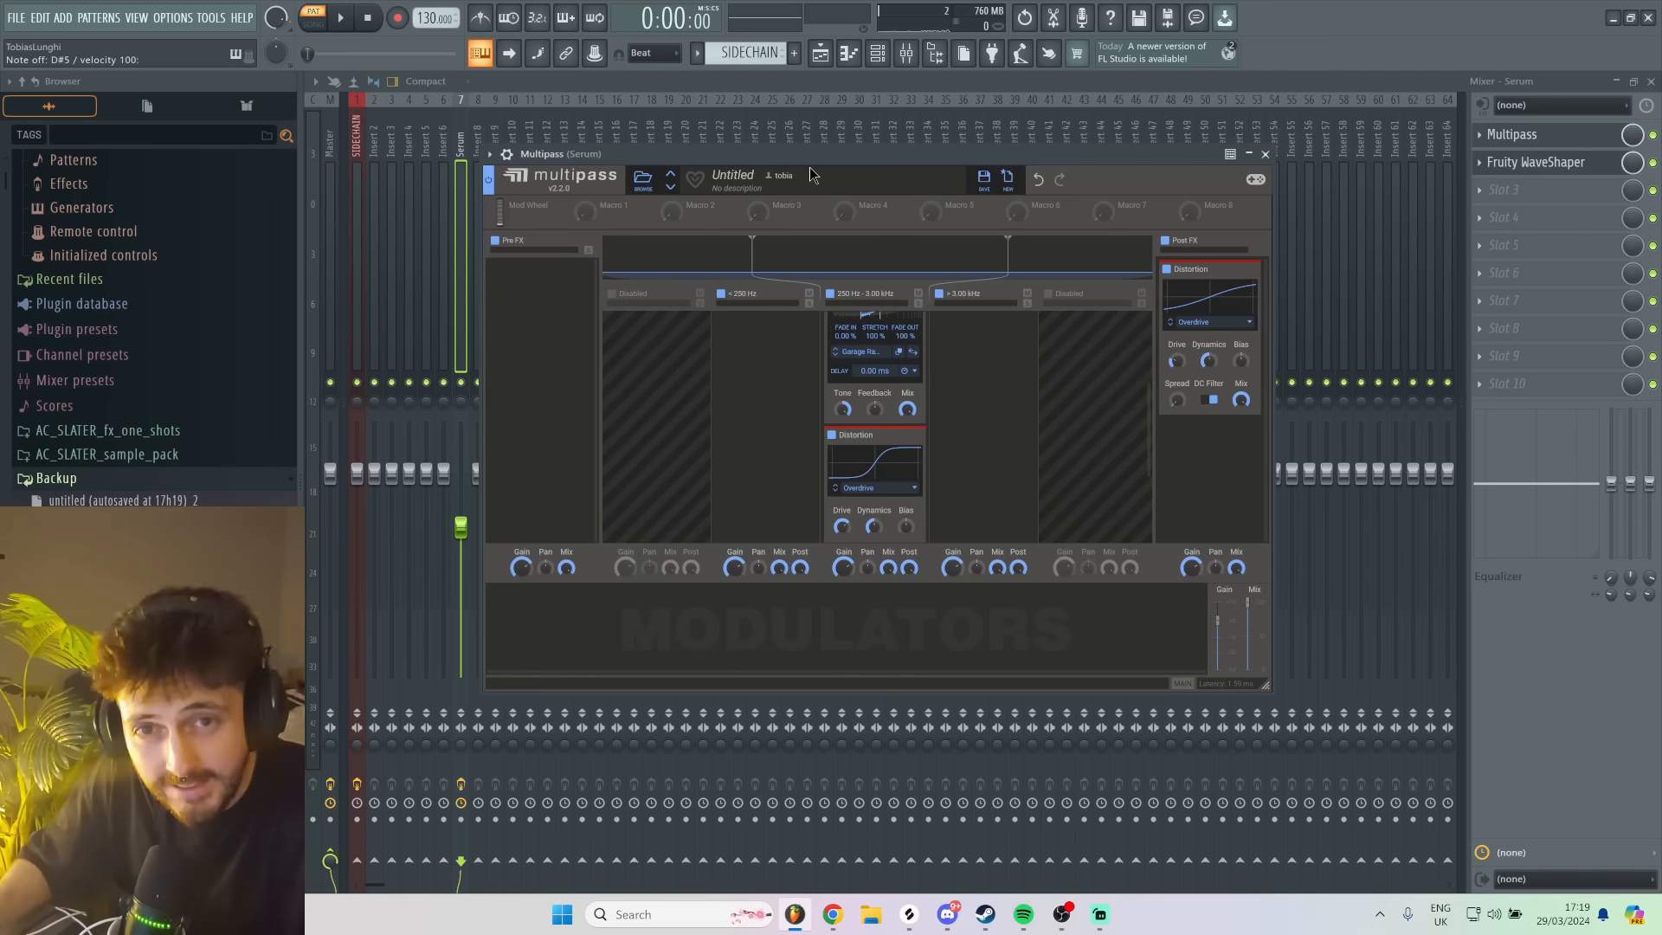
- Reopen the Serum instrument and step oscillator A's wavetable forward to Square Phaser, auditioning the options with test notes
left_click(878, 53)
left_click(777, 239)
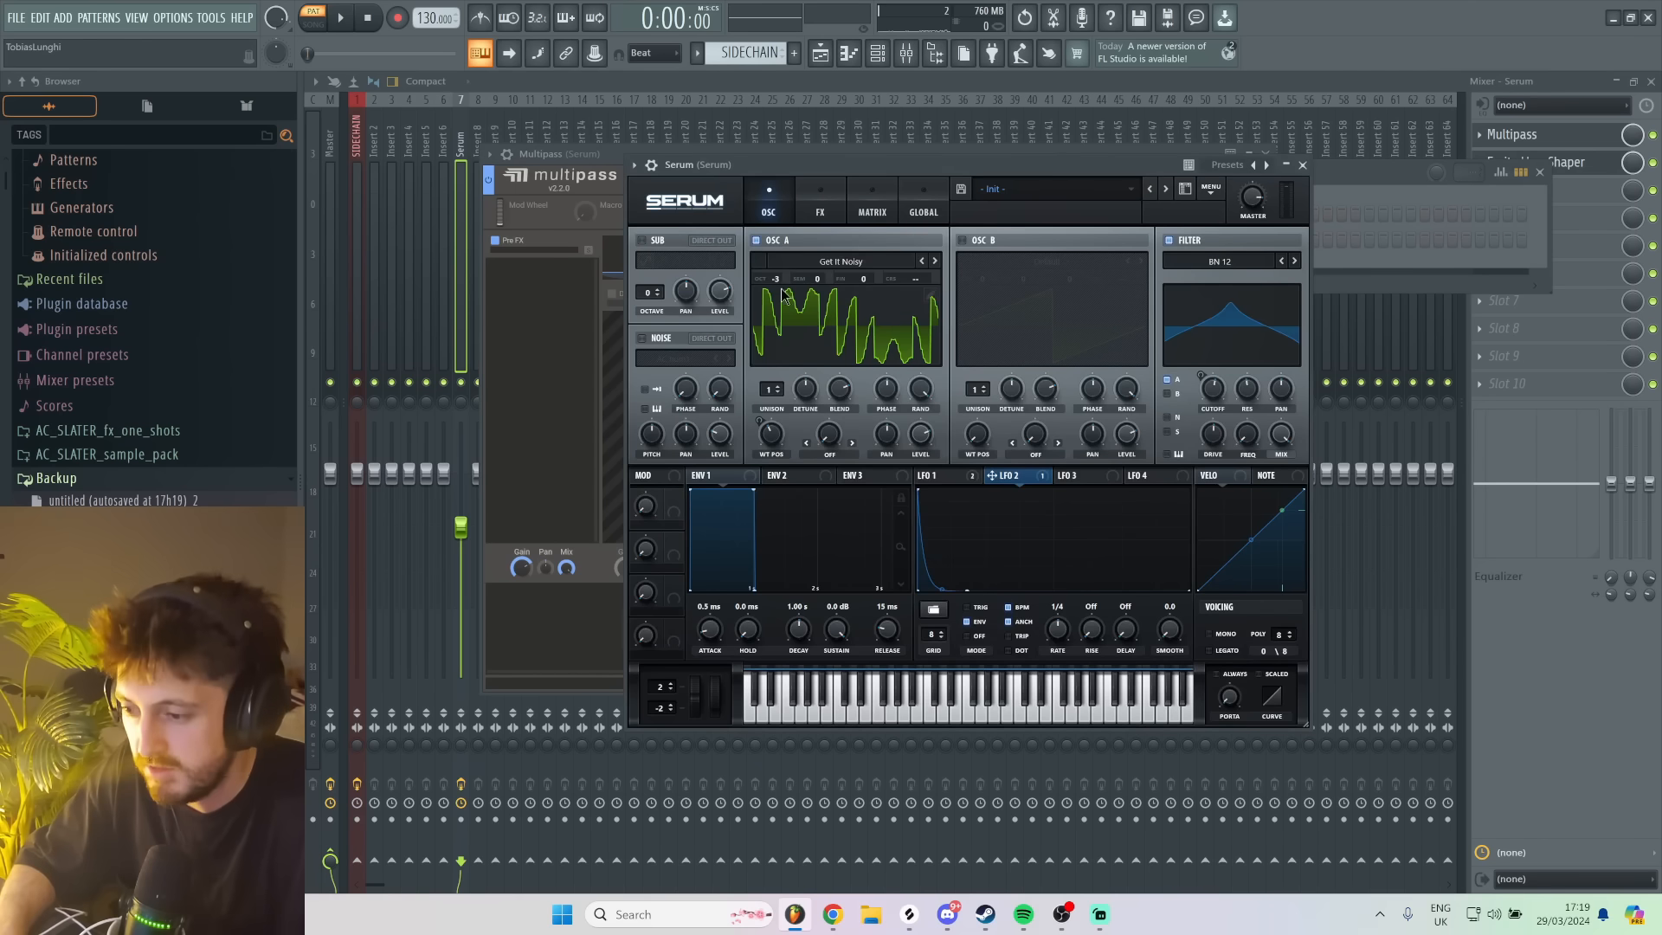
left_click(935, 261)
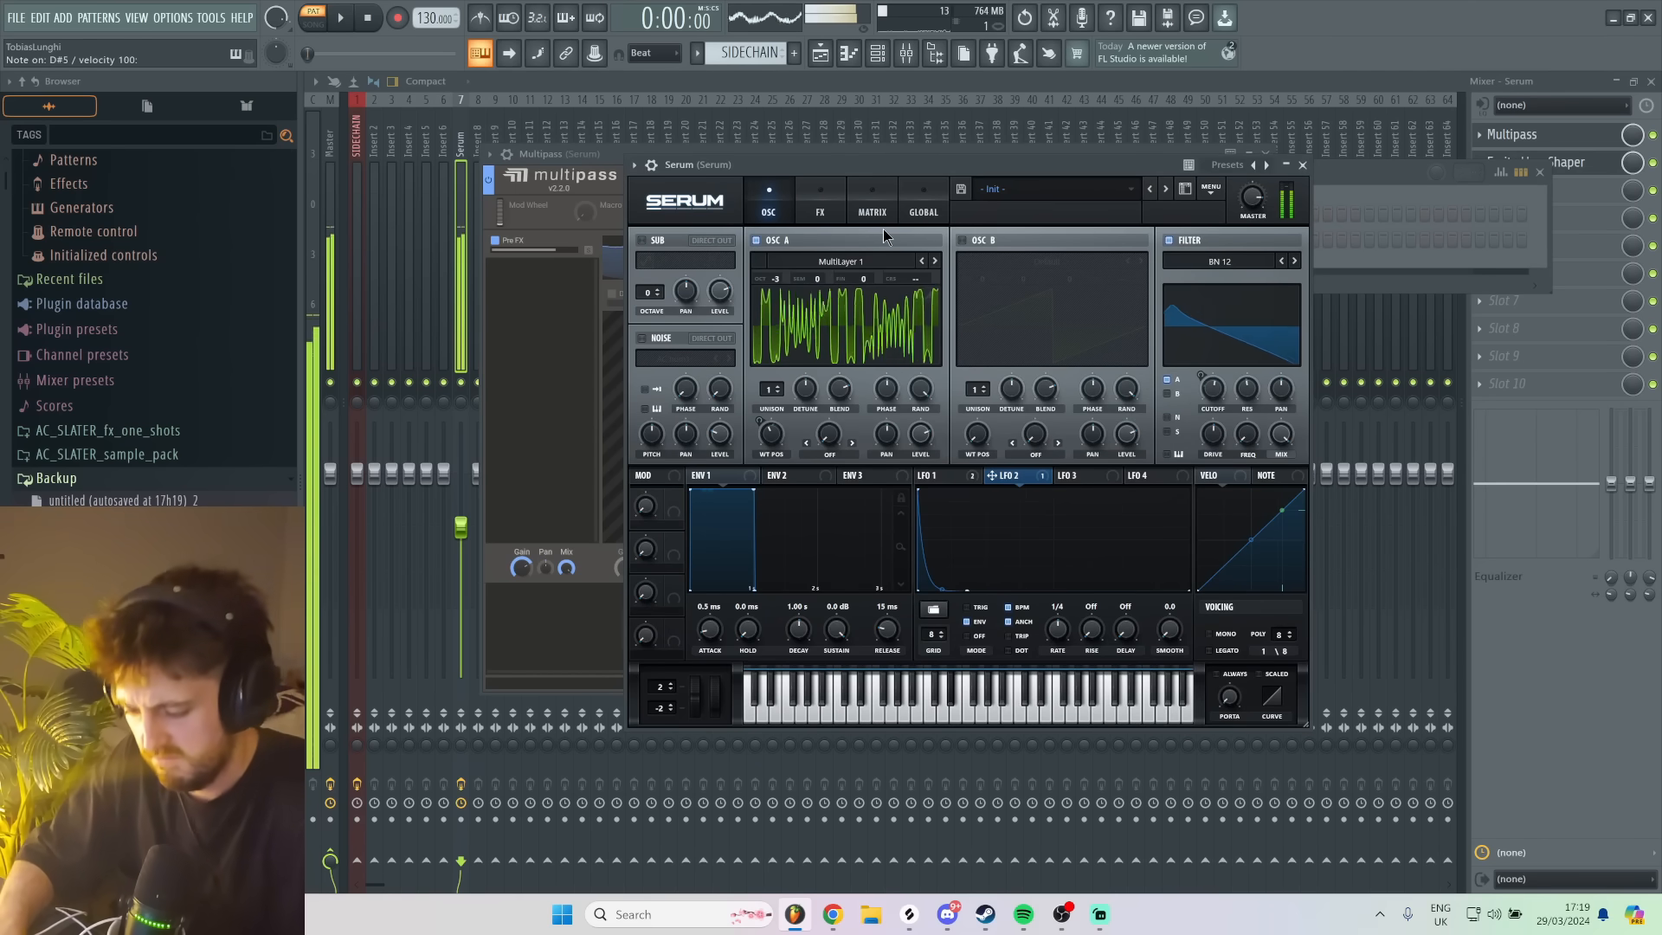
key("x")
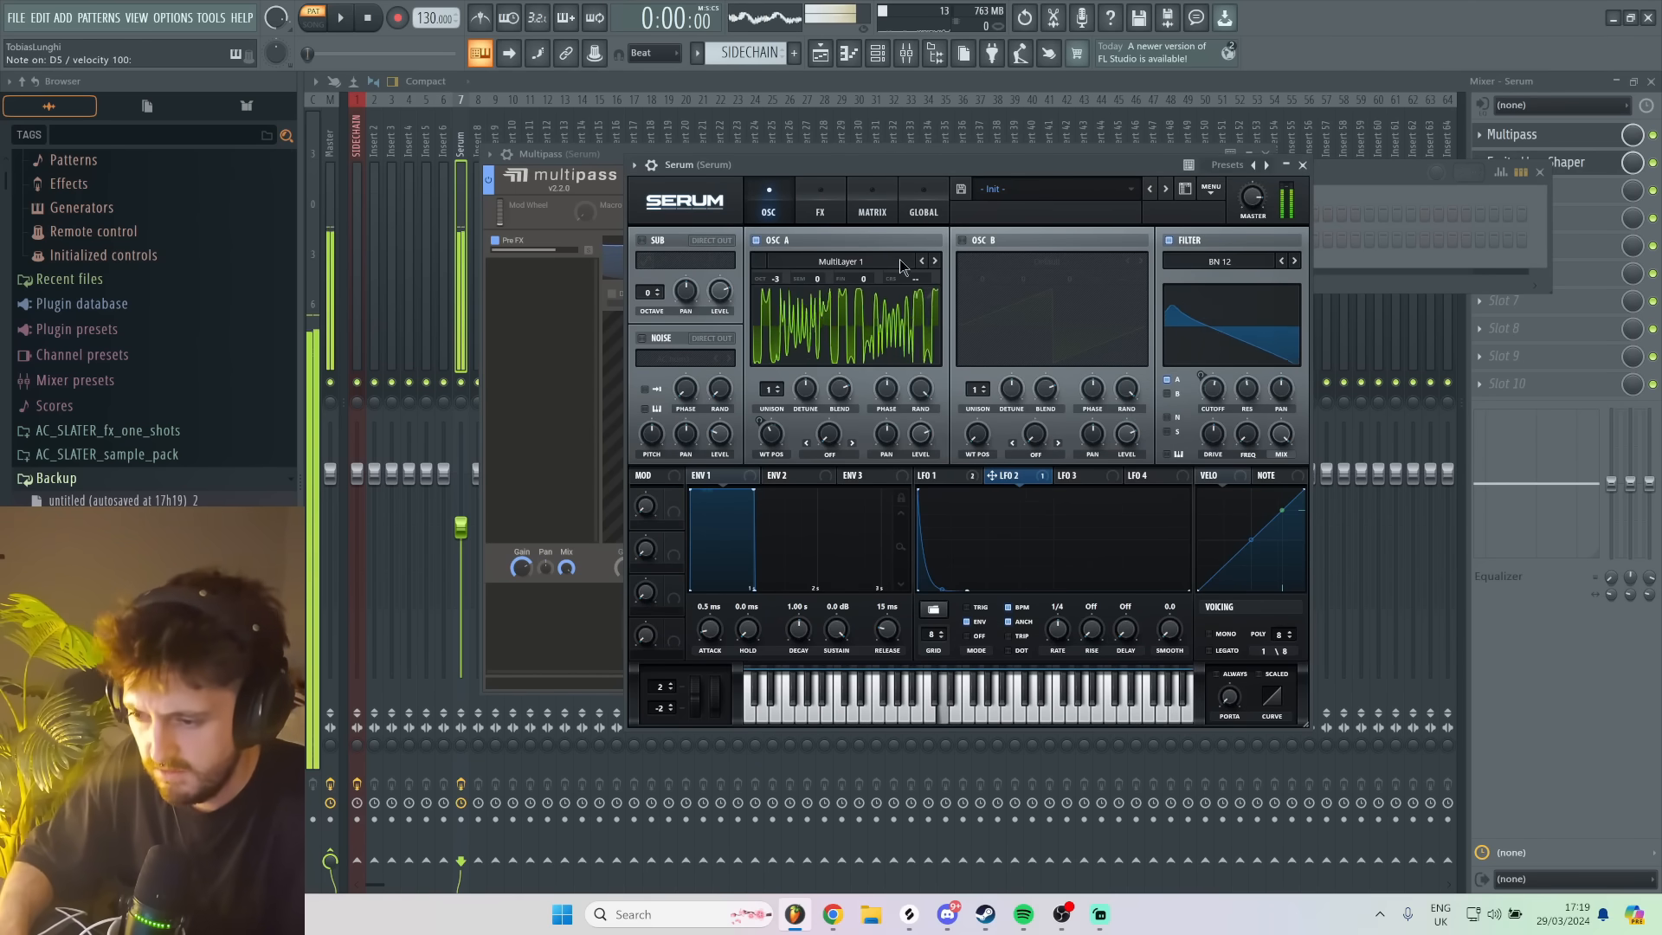
left_click(935, 261)
left_click(934, 261)
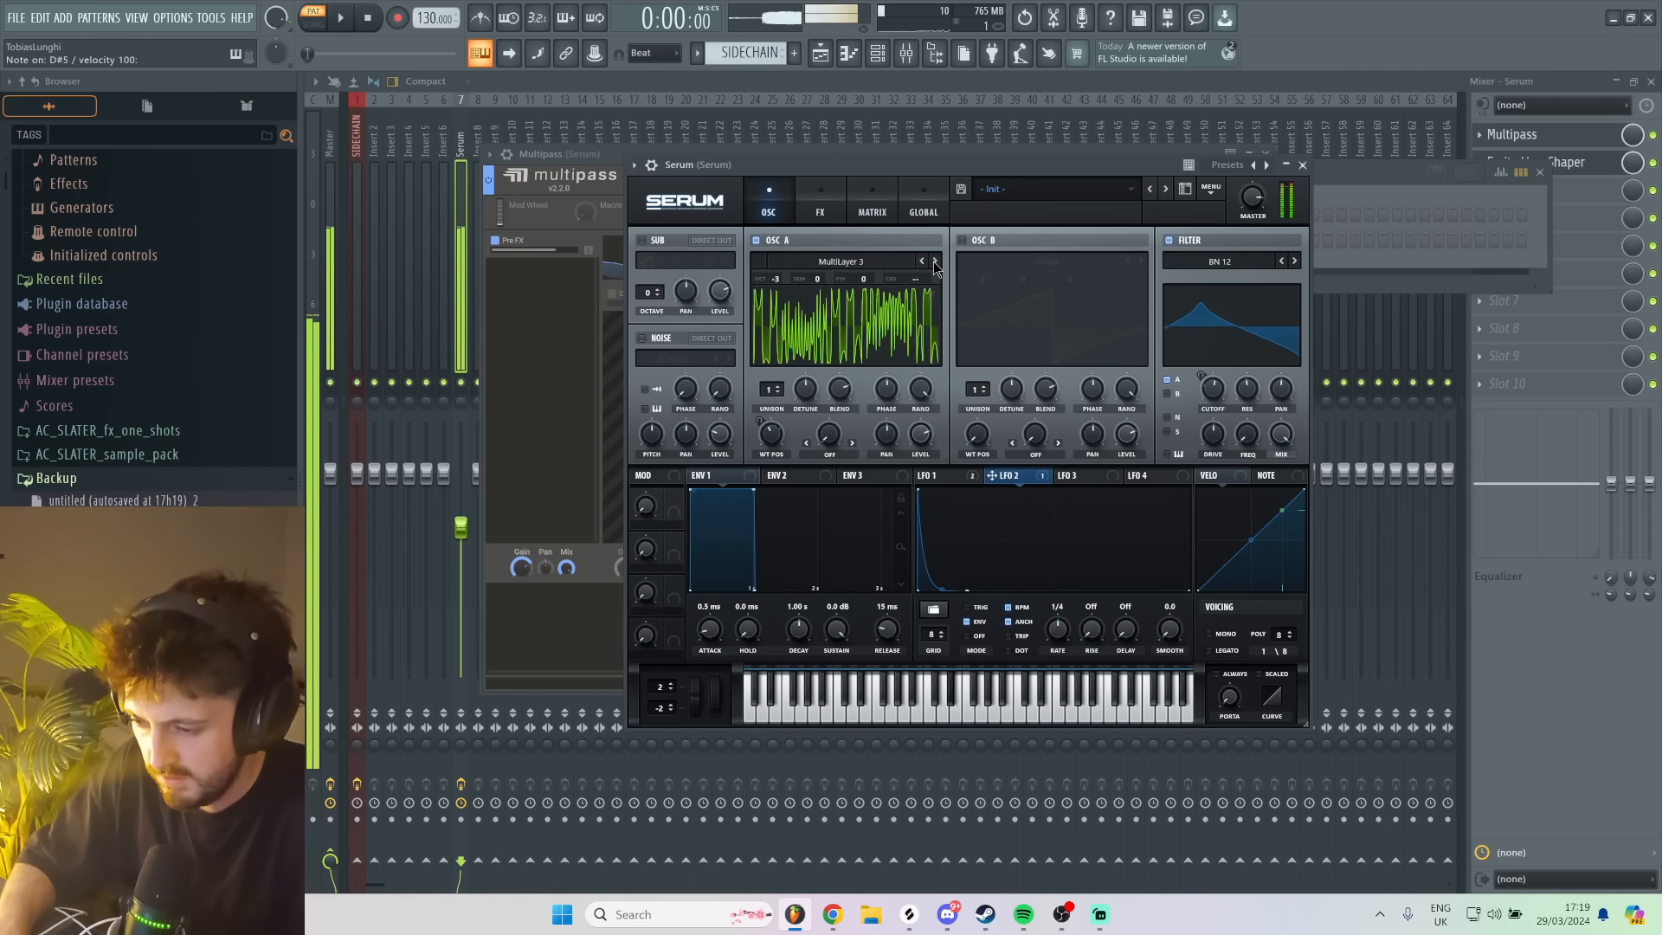
left_click(934, 261)
key("c")
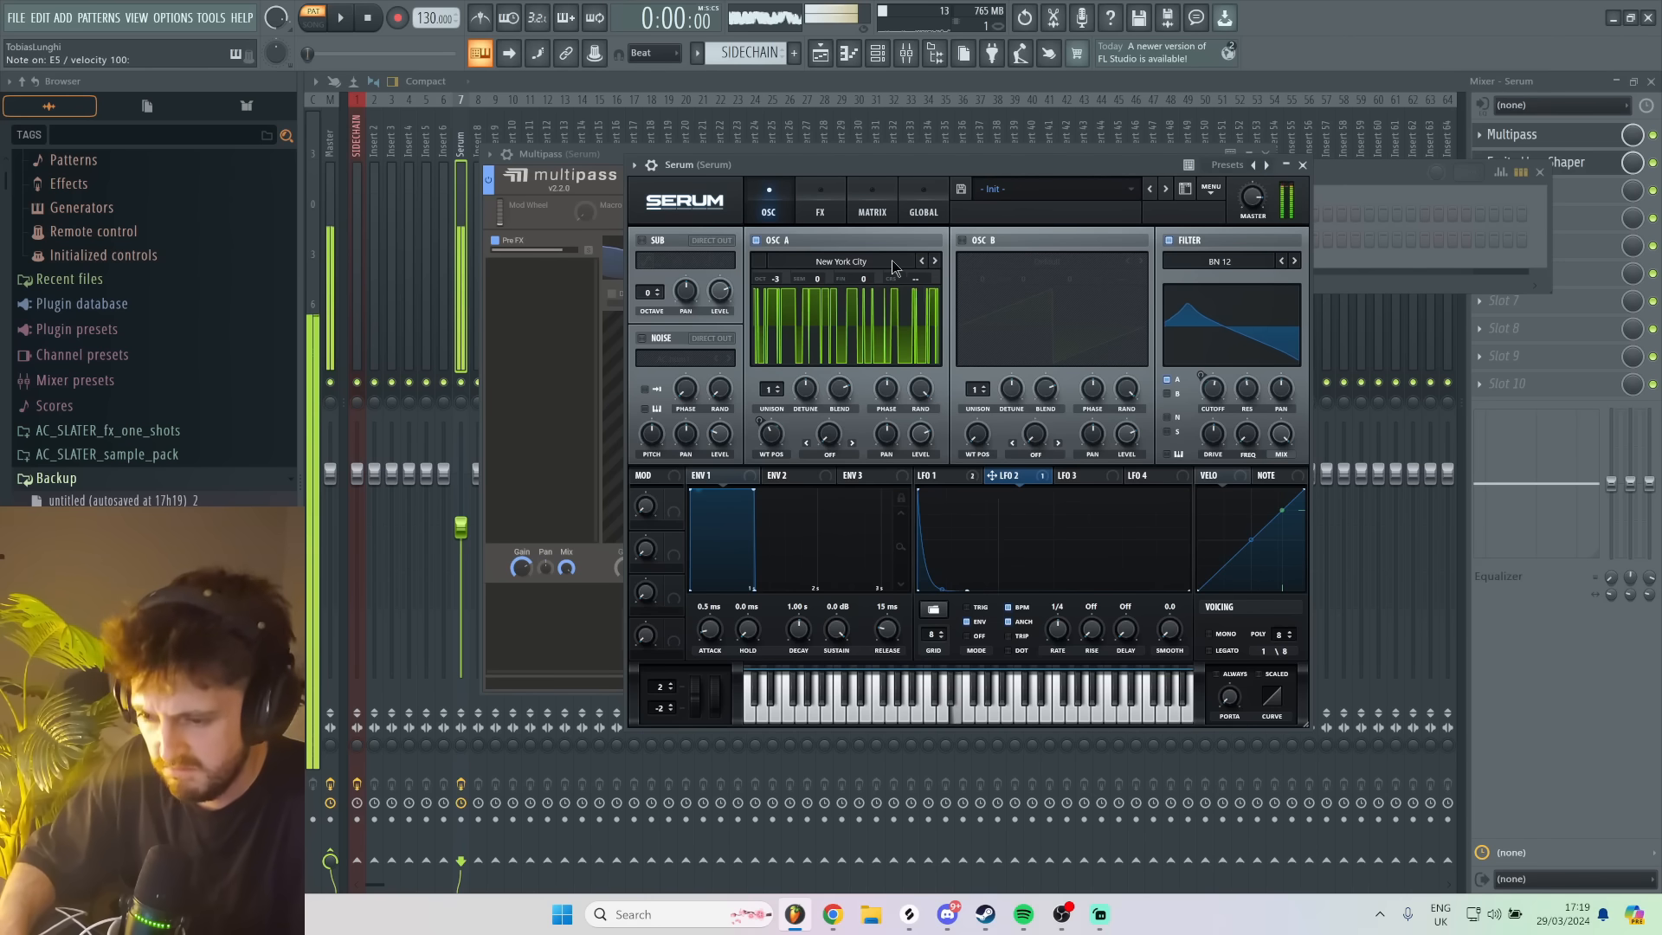
key("d")
left_click(934, 262)
left_click(934, 261)
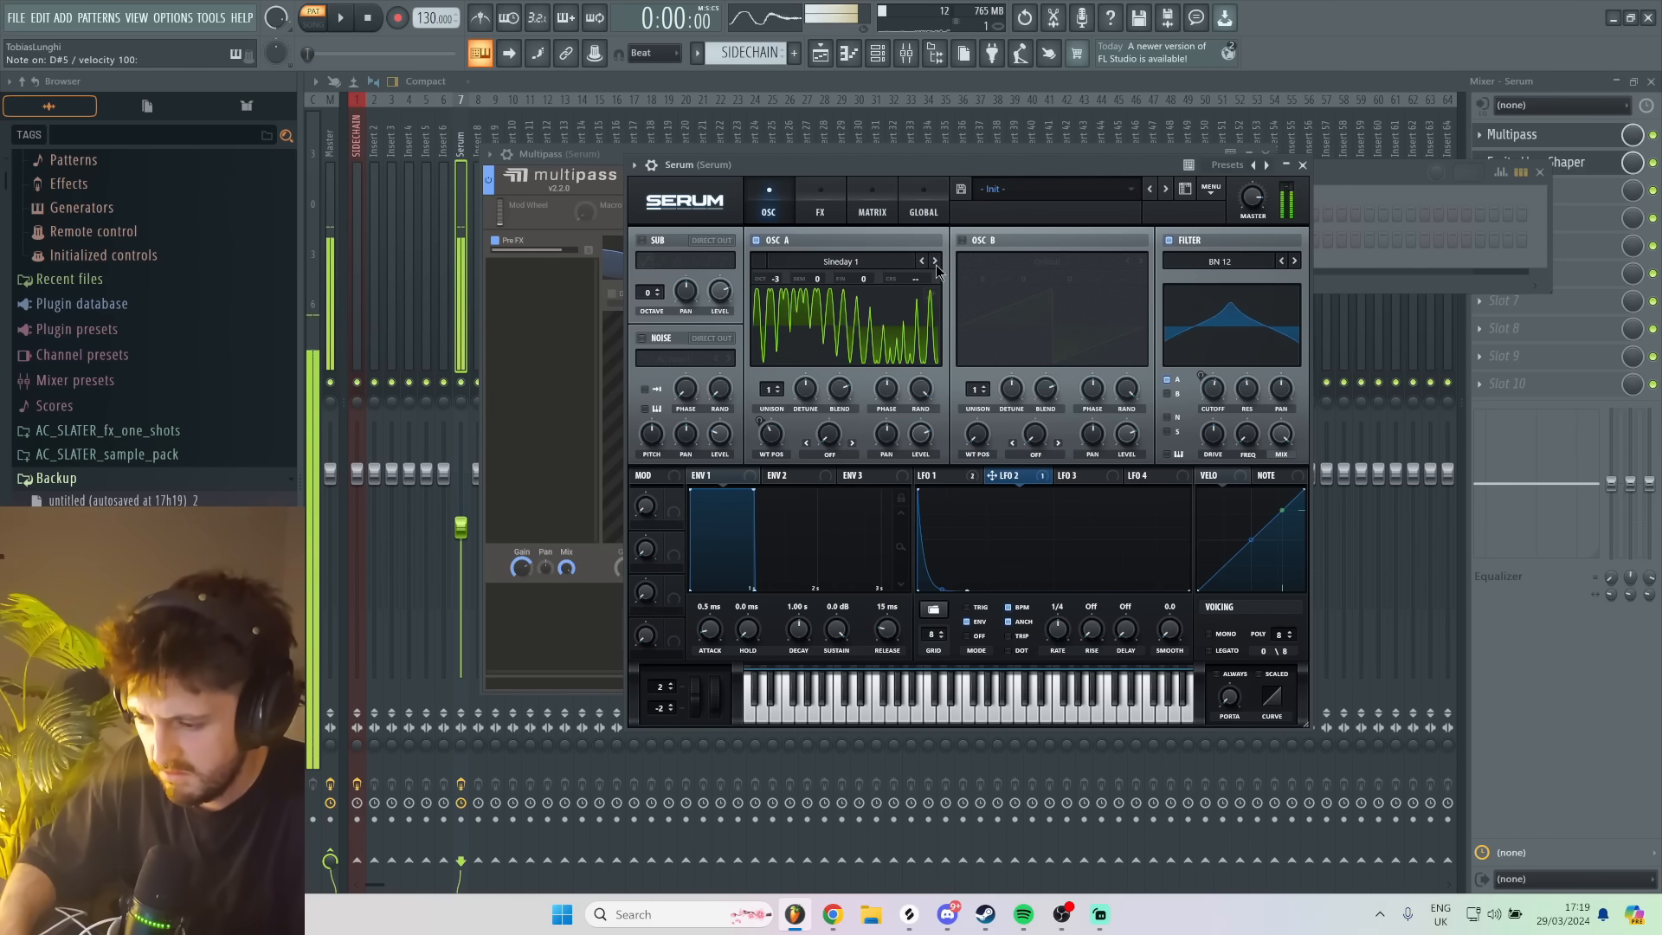
left_click(935, 262)
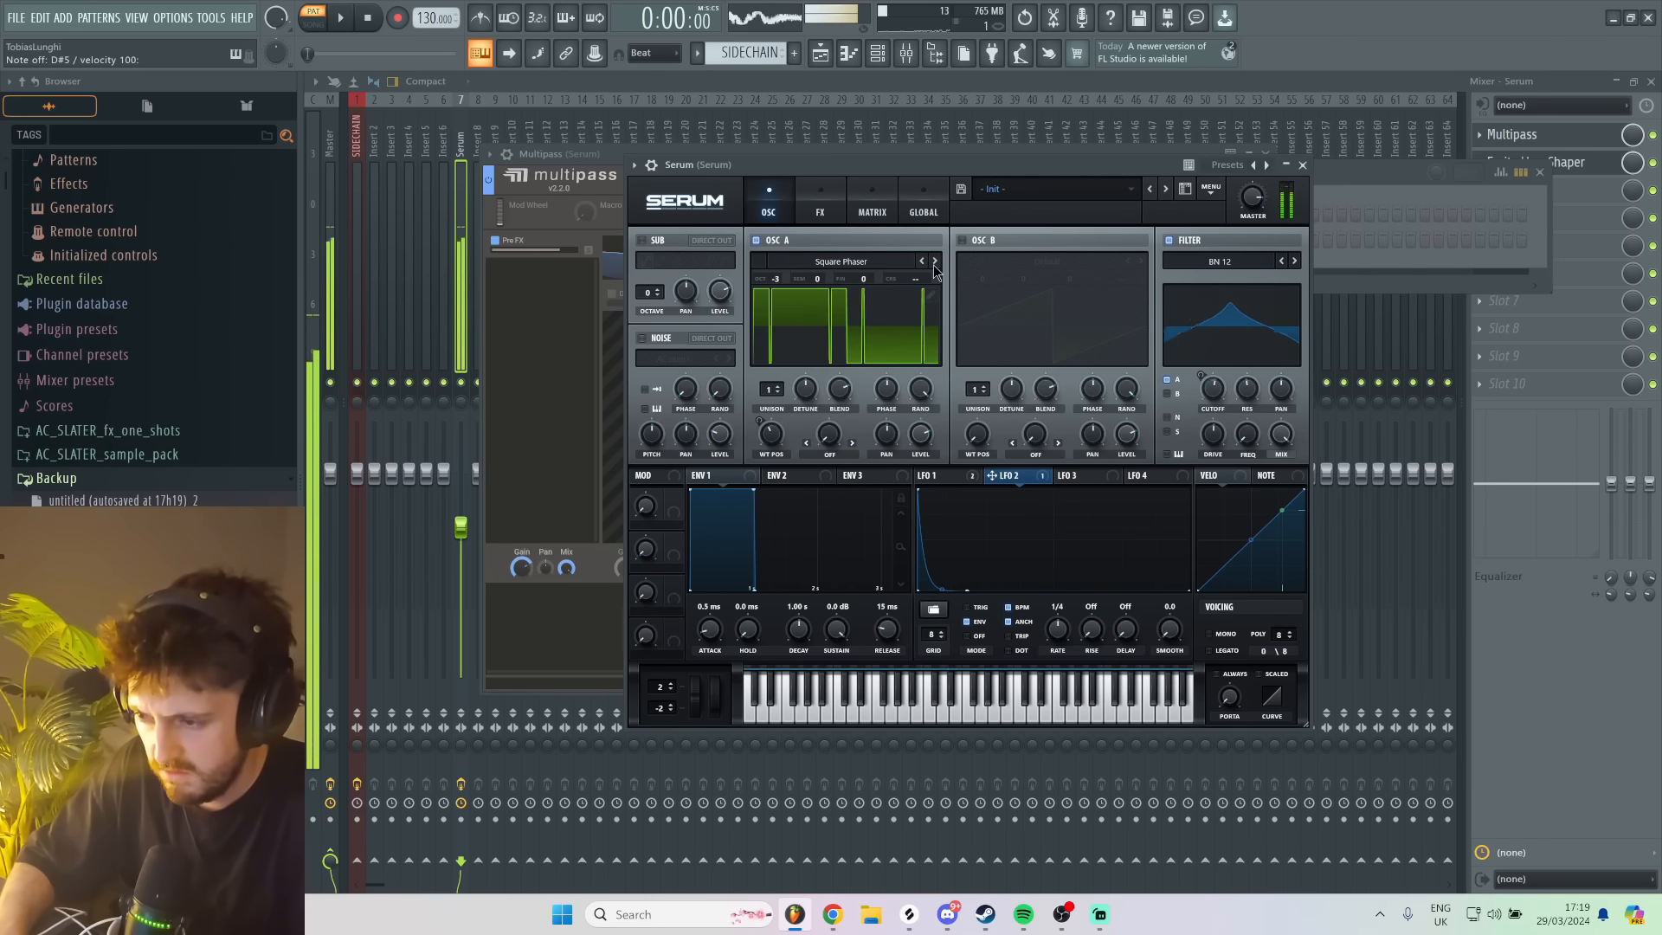
- Bypass the Fruity WaveShaper on the Serum mixer track and audition the sound with Multipass in view
left_click(1653, 163)
left_click(1539, 138)
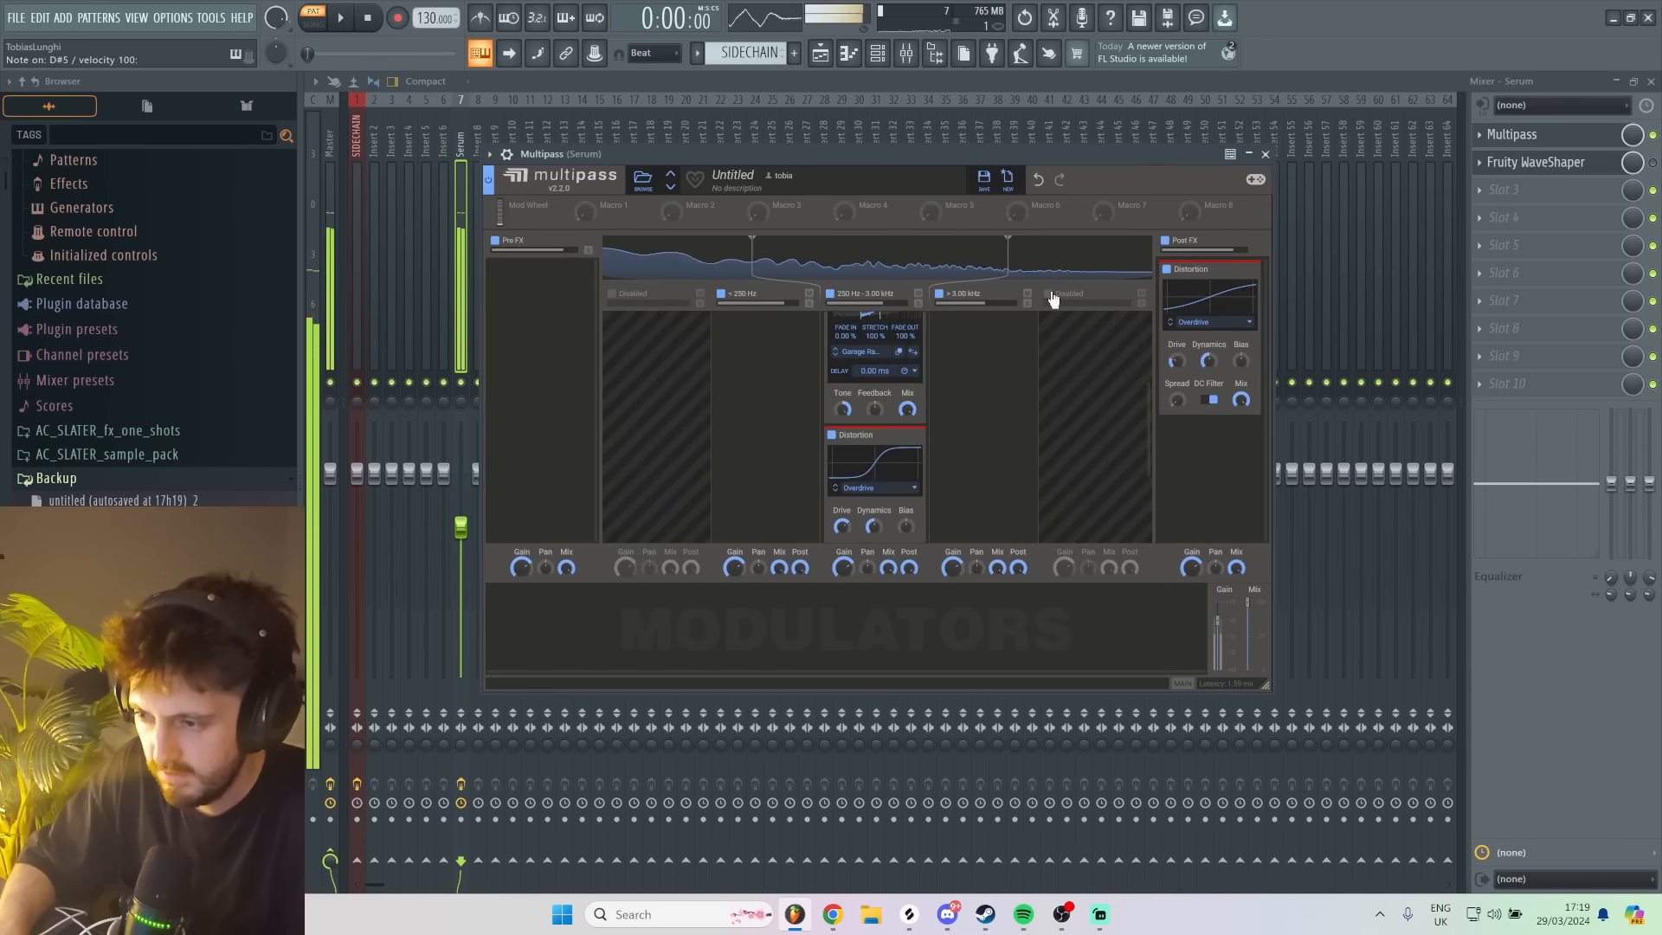
left_click(1558, 137)
left_click(1557, 137)
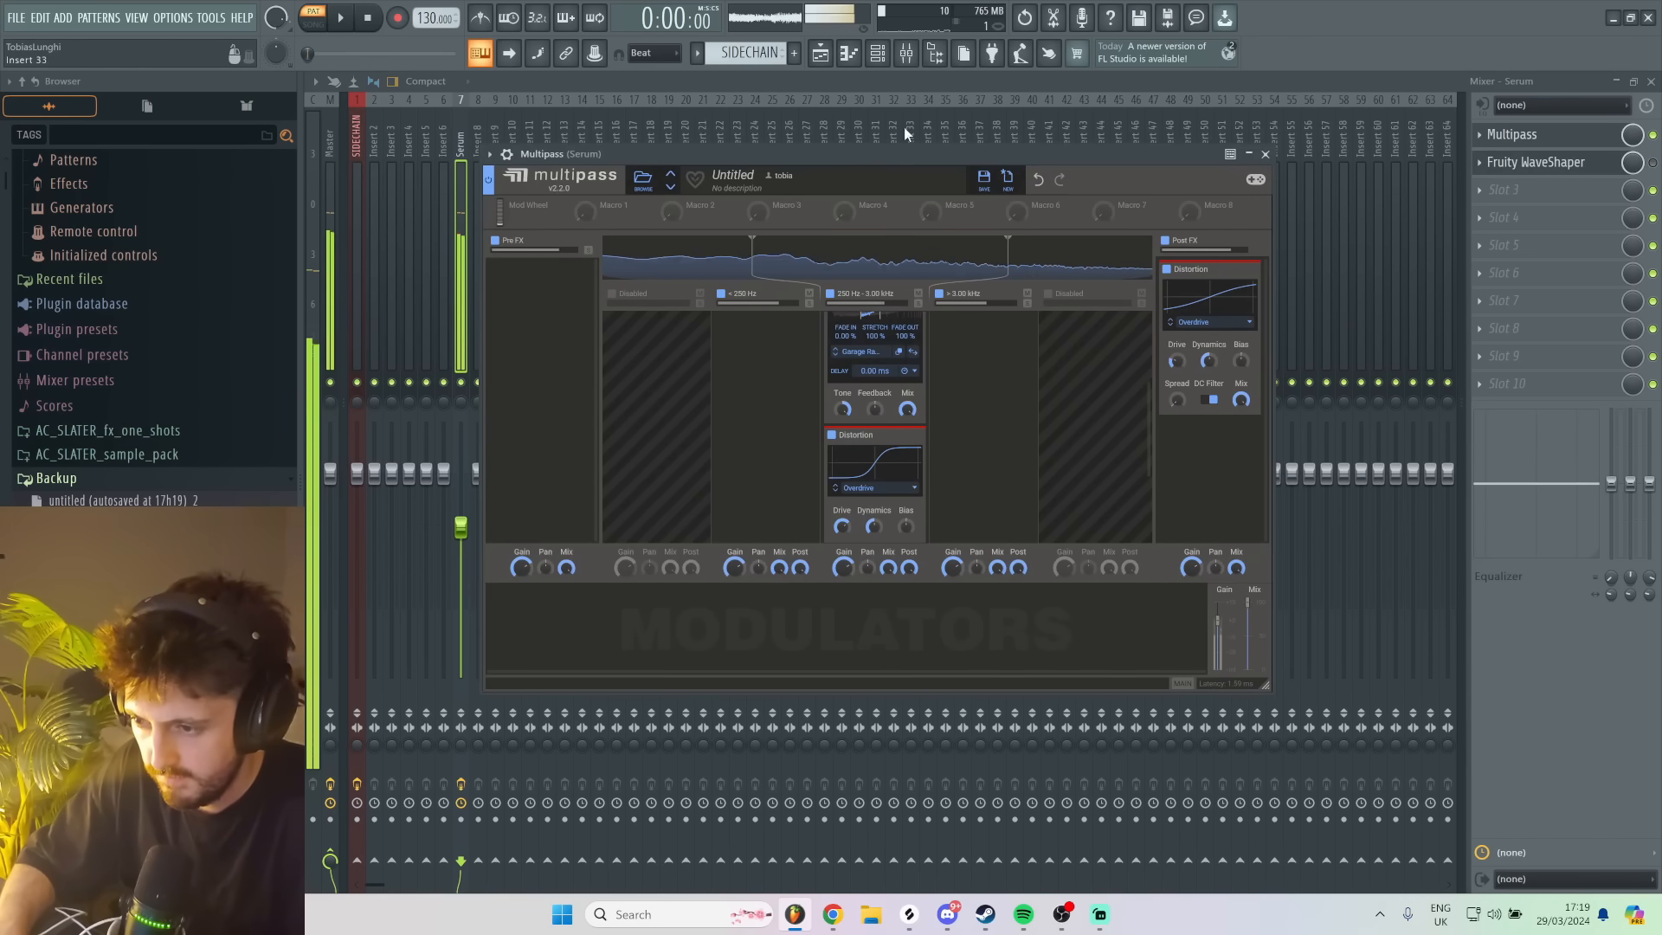
- Reopen the Serum instrument and step oscillator A's wavetable forward to Tentacles 1, comparing the options with test notes
left_click(877, 54)
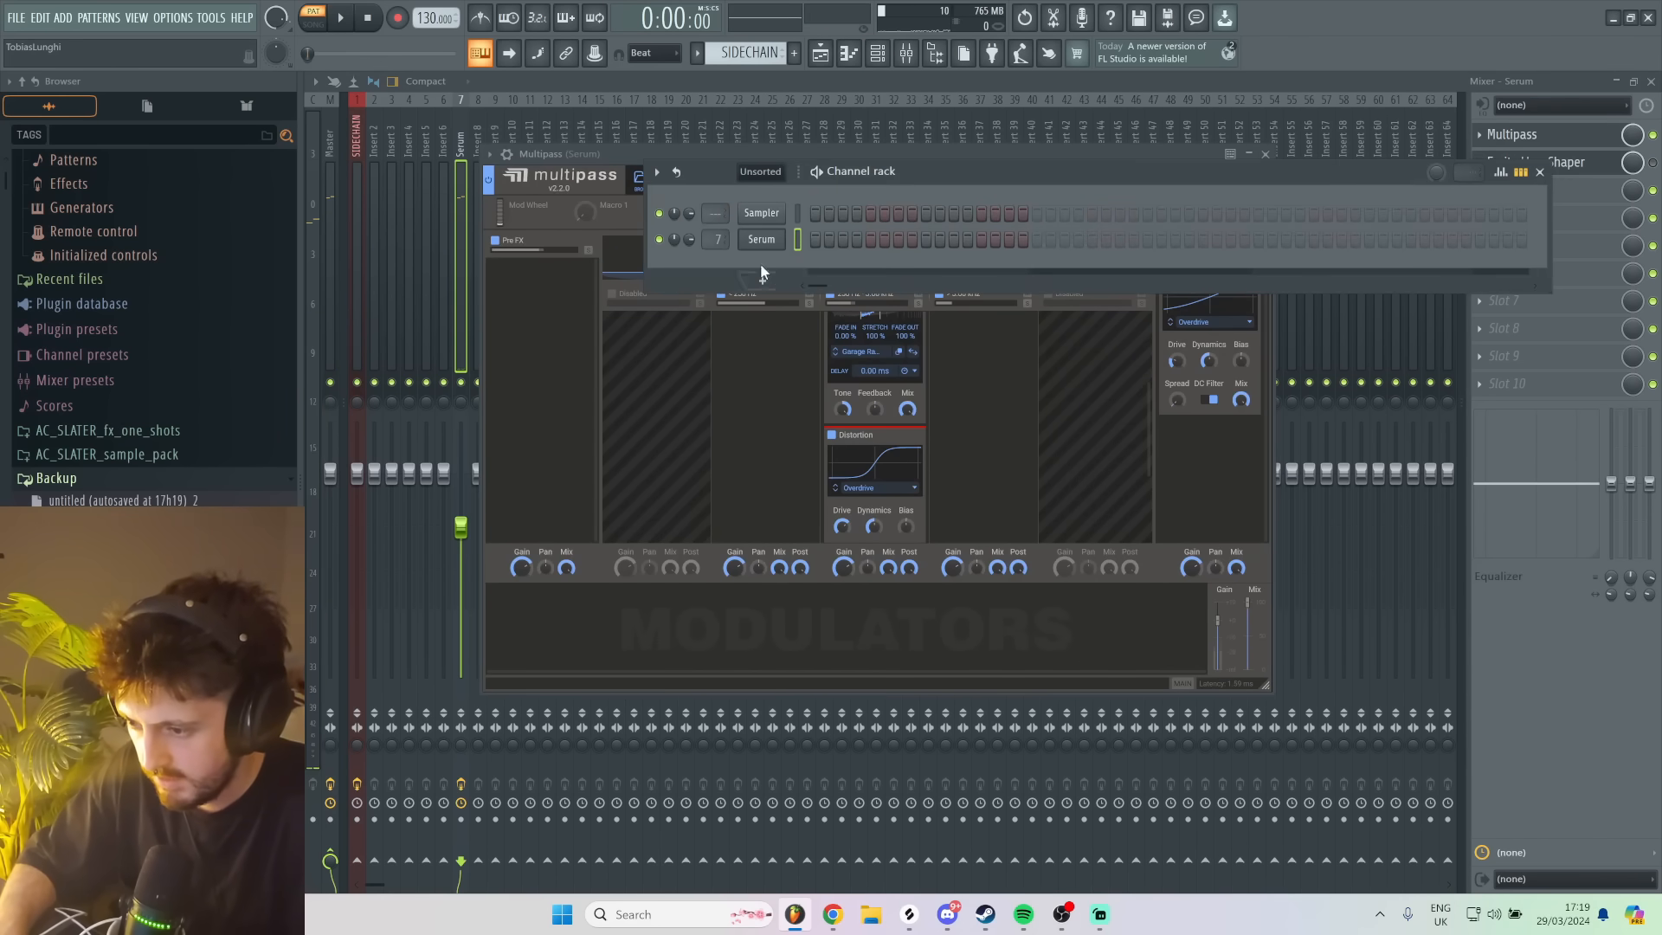
left_click(761, 244)
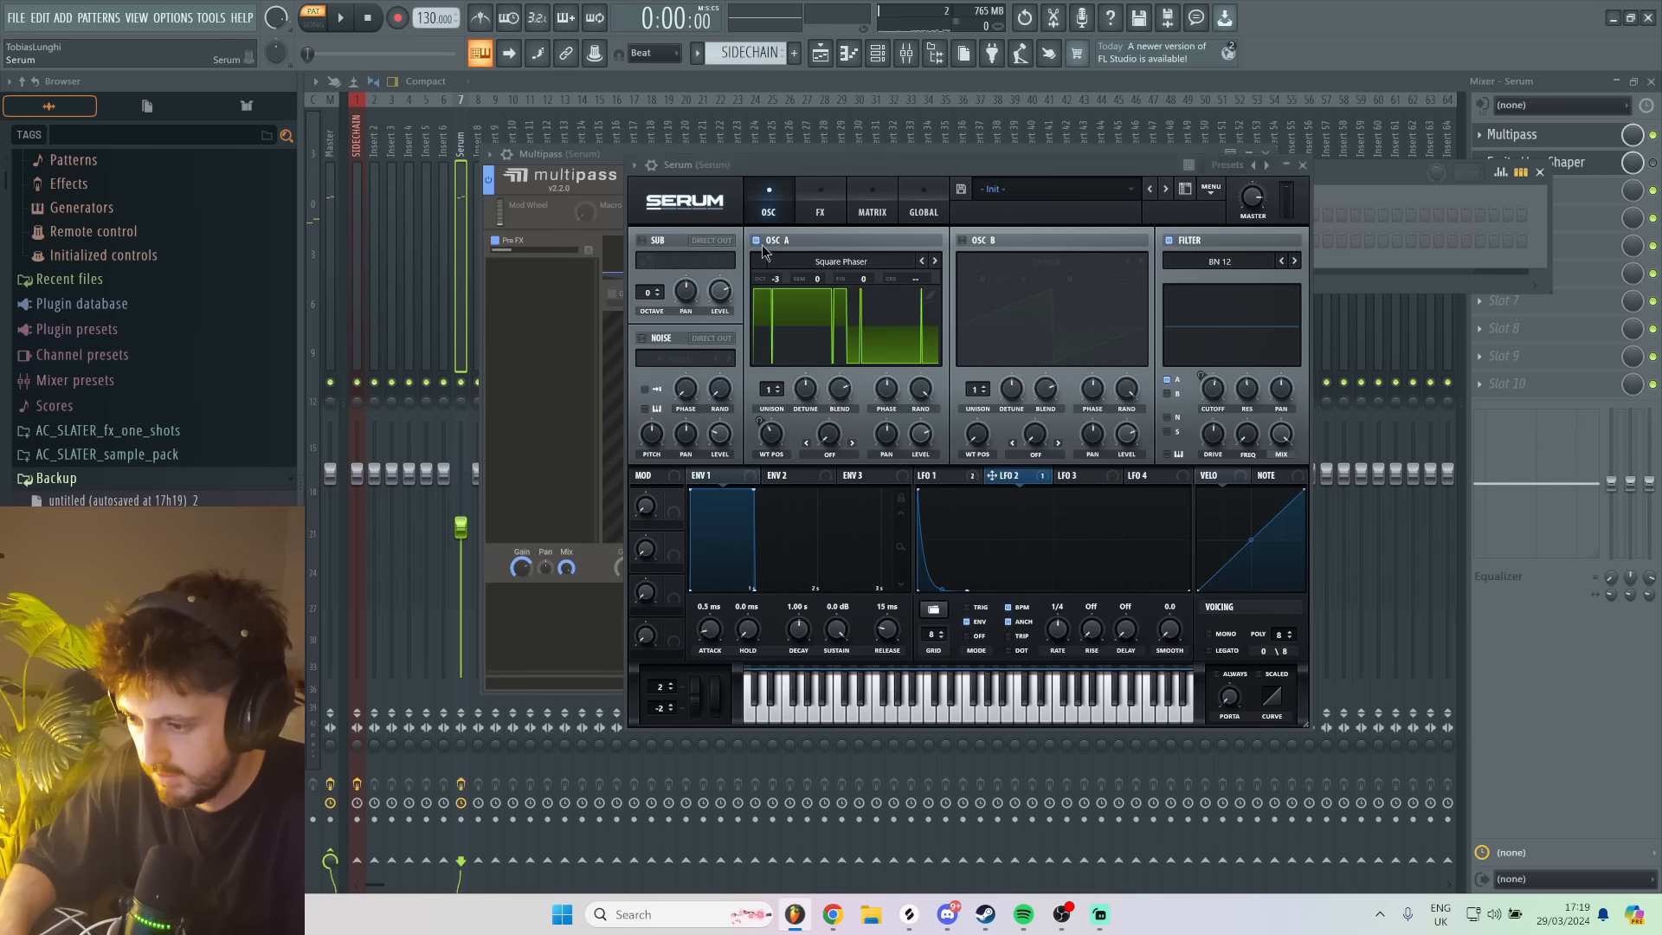
left_click(935, 261)
left_click(936, 261)
left_click(921, 261)
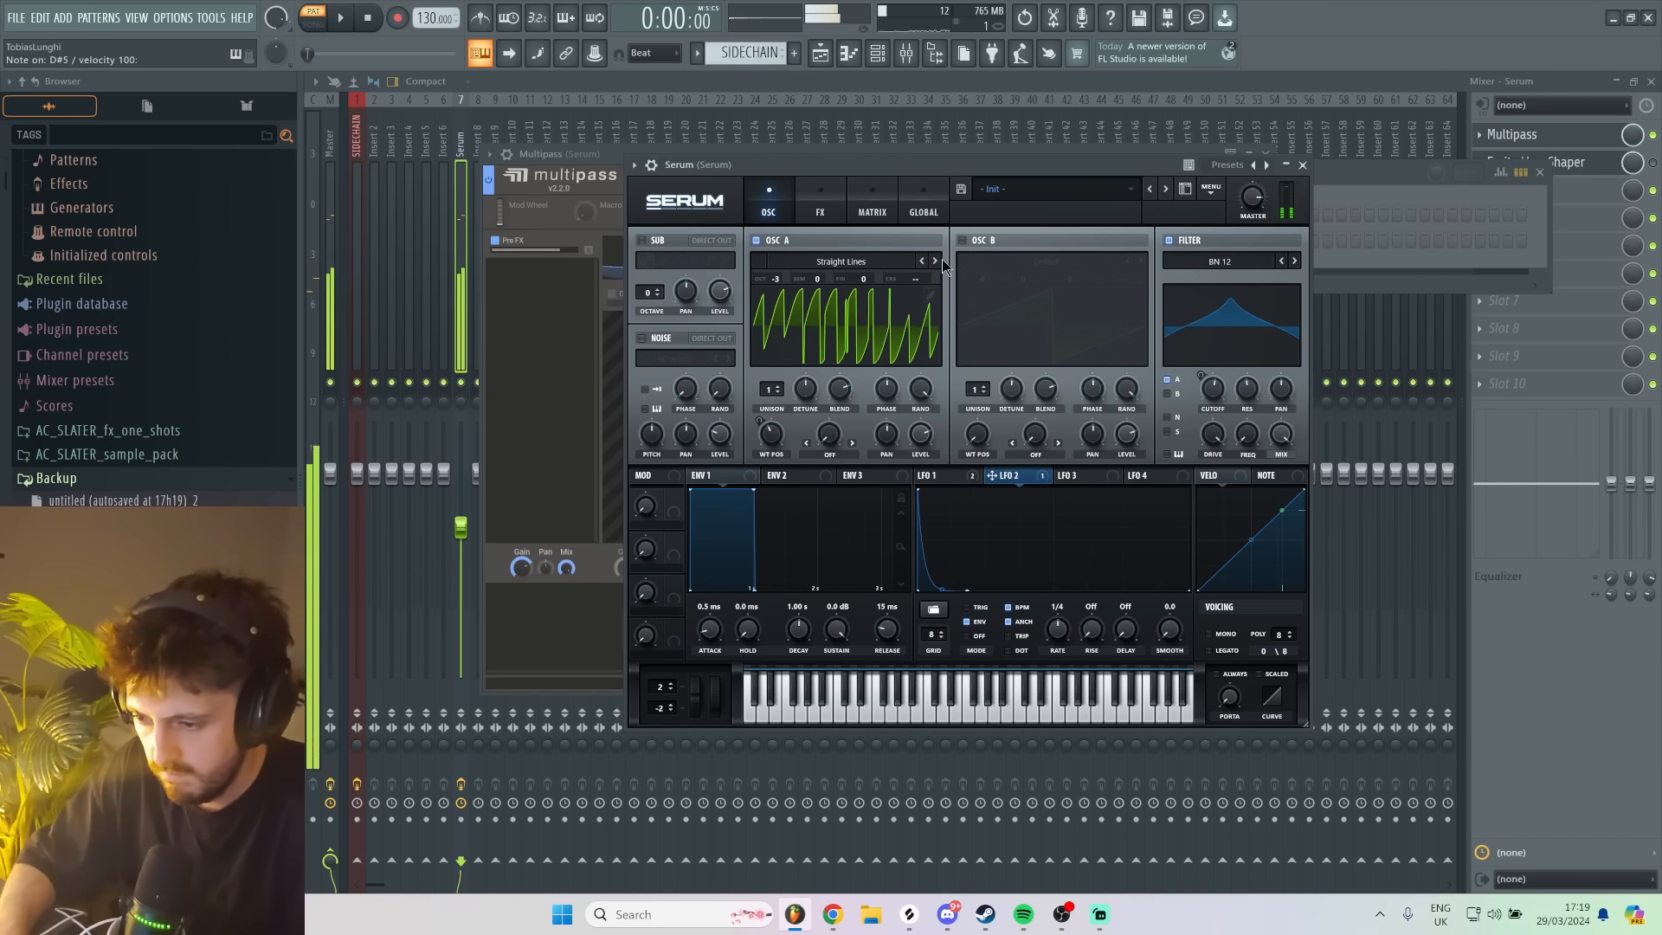
left_click(935, 261)
left_click(935, 261)
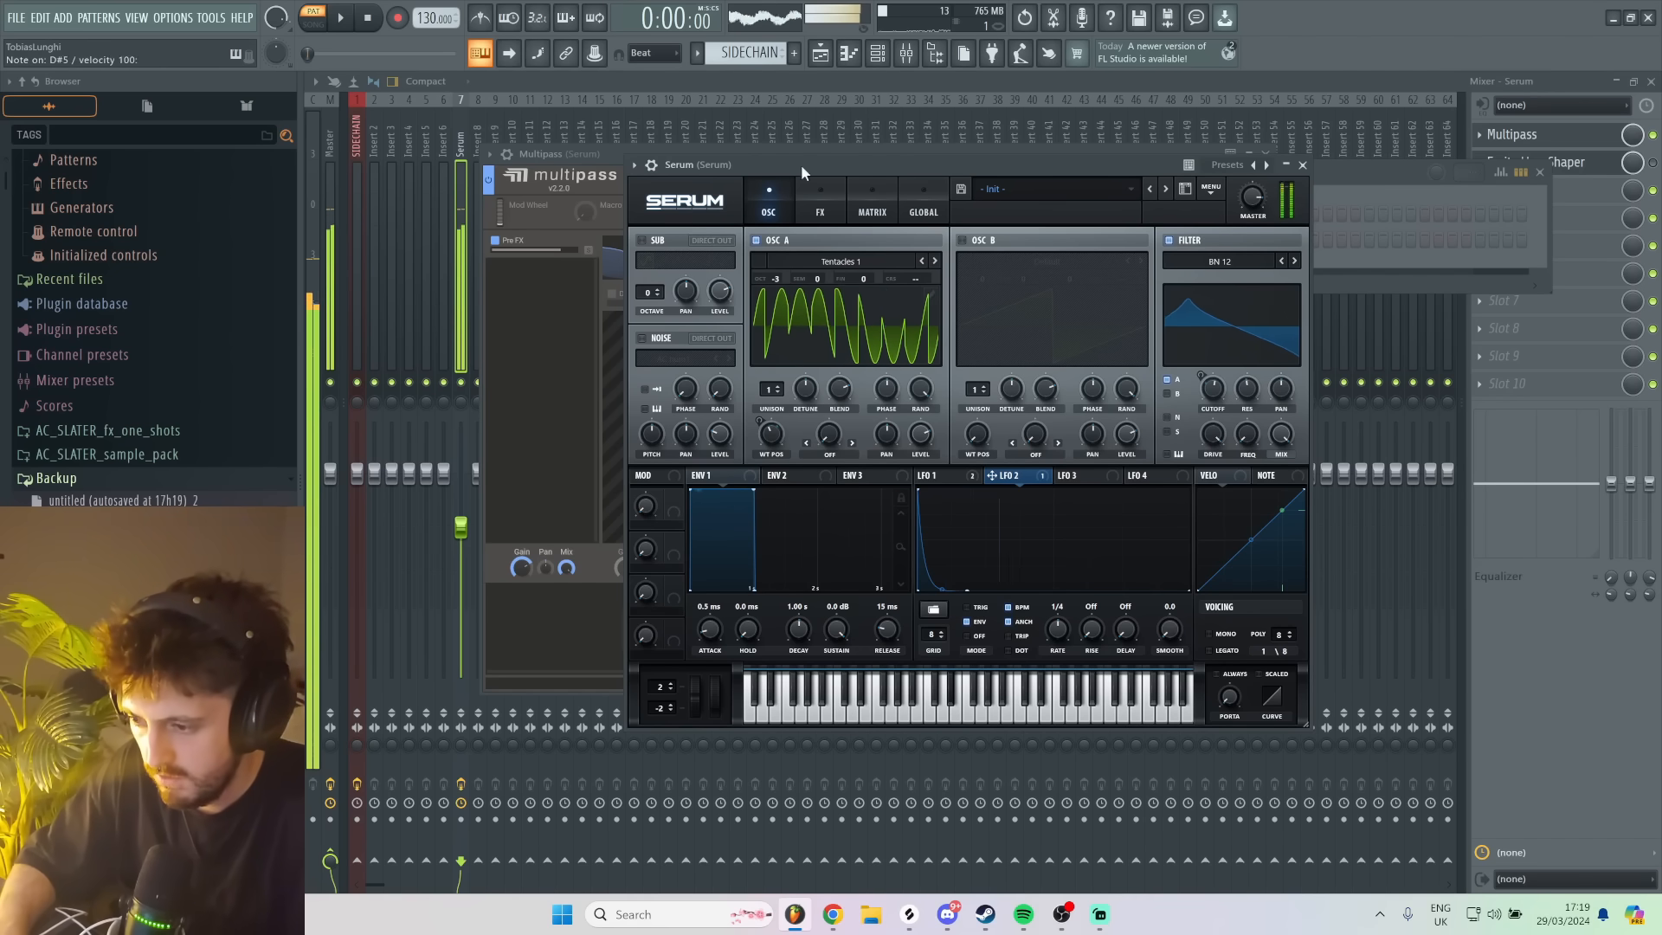
- Enable Serum's Tube Distortion effect, raise its drive and audition the result with test notes
left_click(819, 206)
left_click(648, 266)
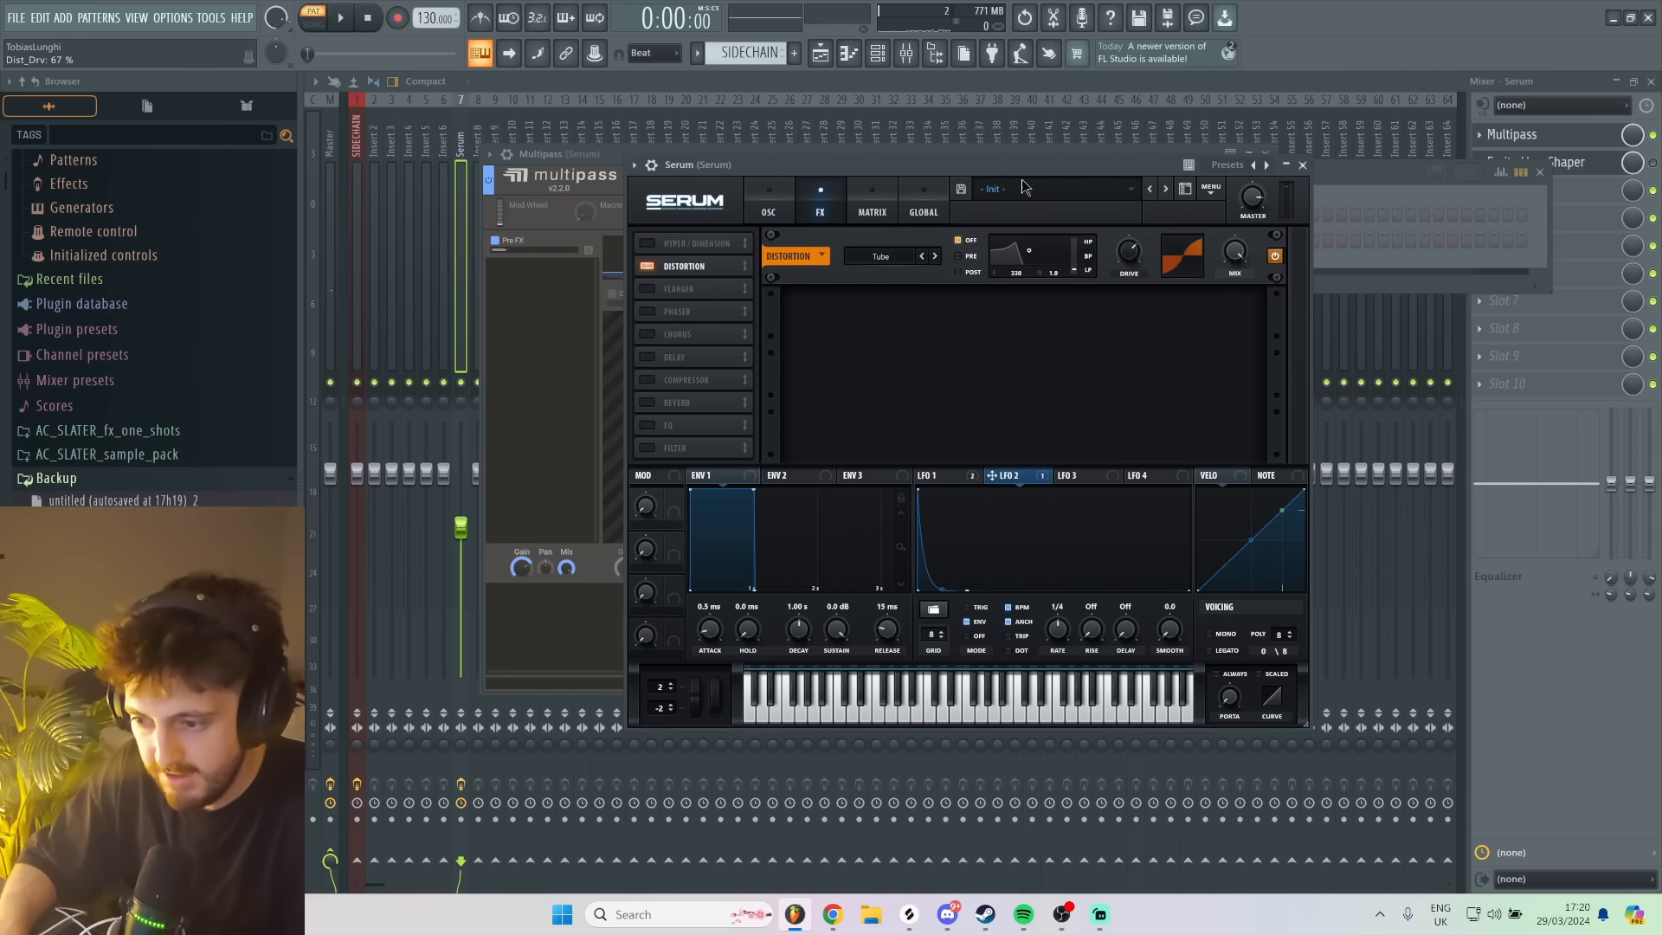
left_click_drag(946, 161, 911, 130)
key("d")
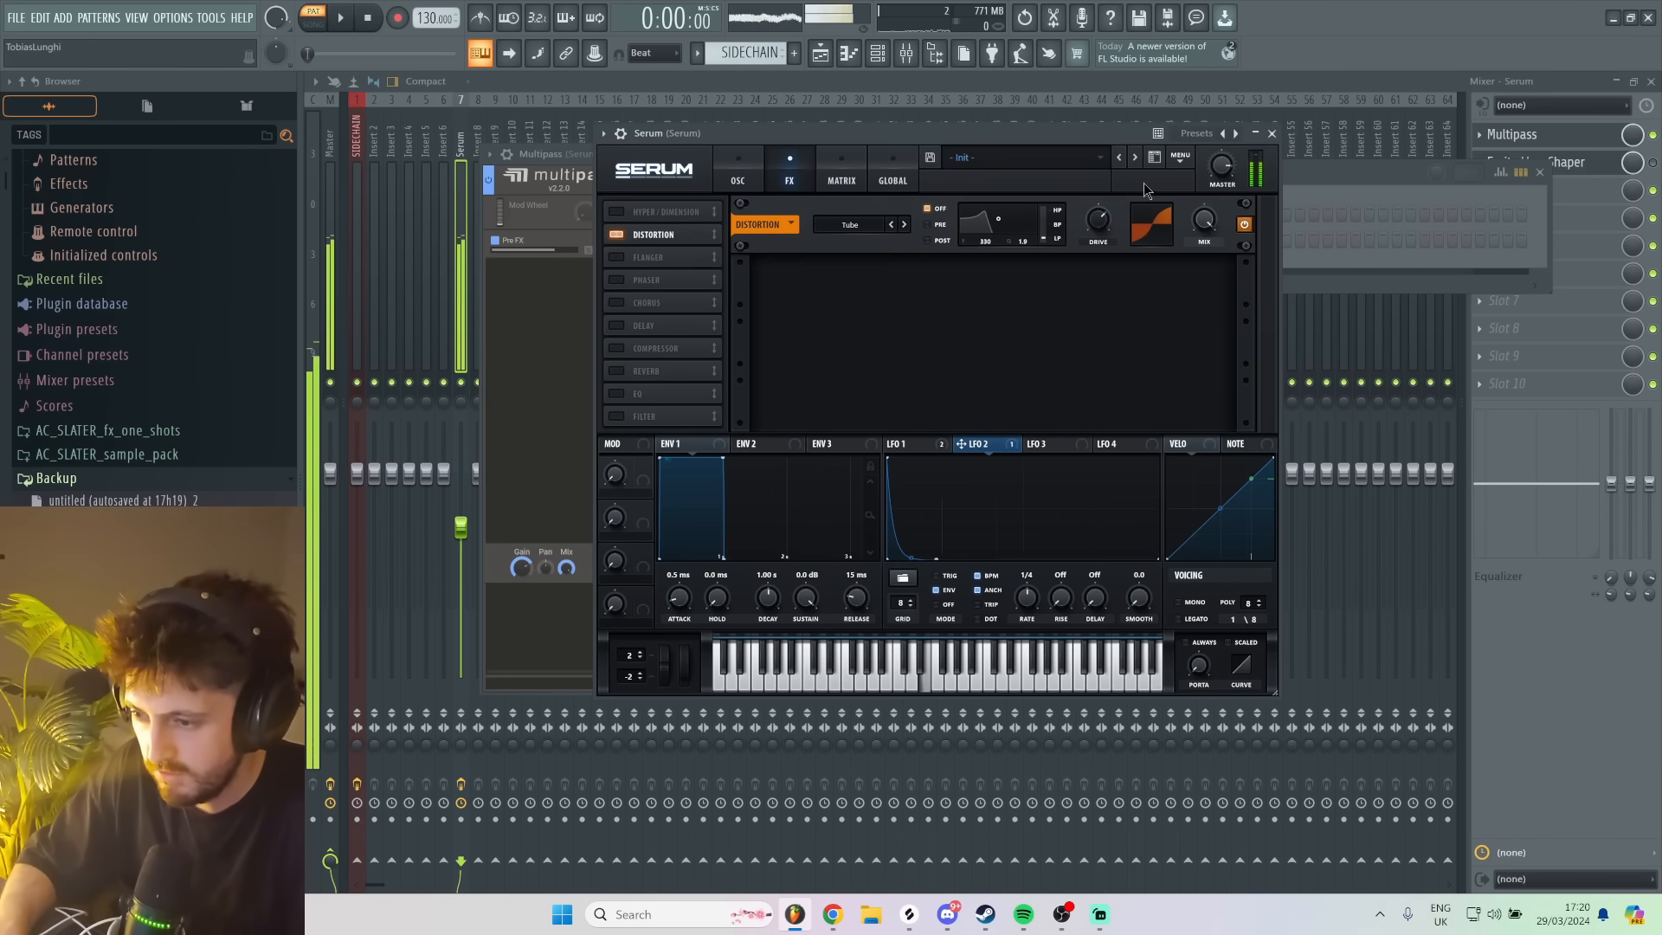
left_click_drag(1098, 222, 1049, 141)
key("d")
left_click_drag(1099, 219, 1099, 229)
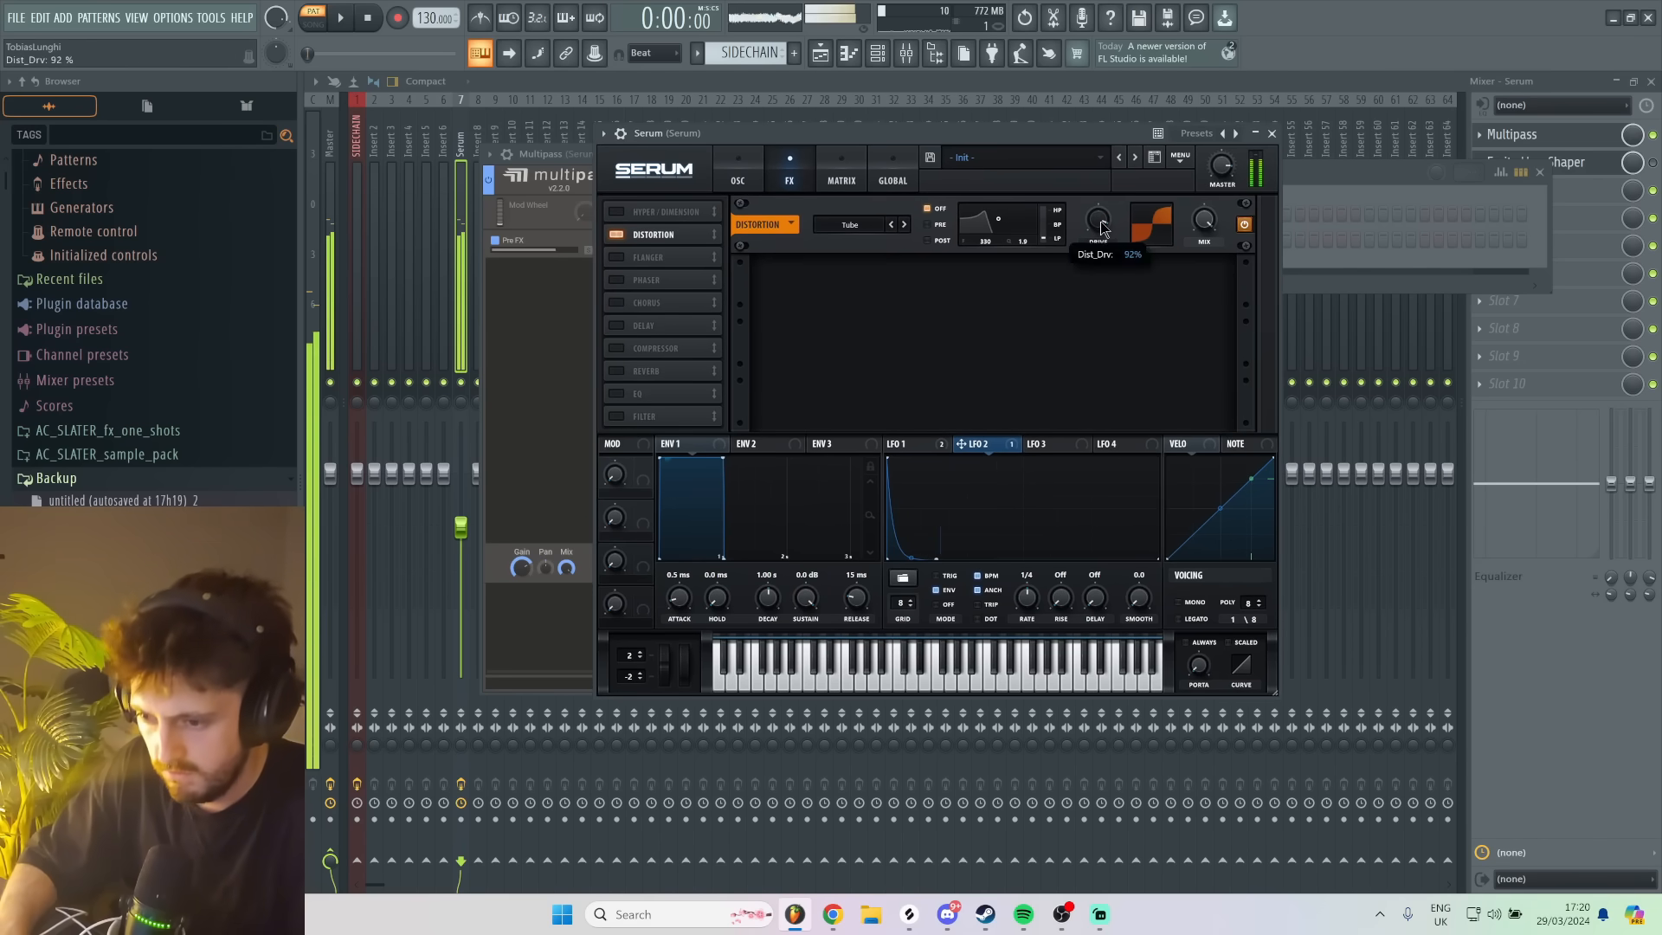
- Return to Multipass, raise the Post FX gain slightly and audition the sound
left_click(1598, 146)
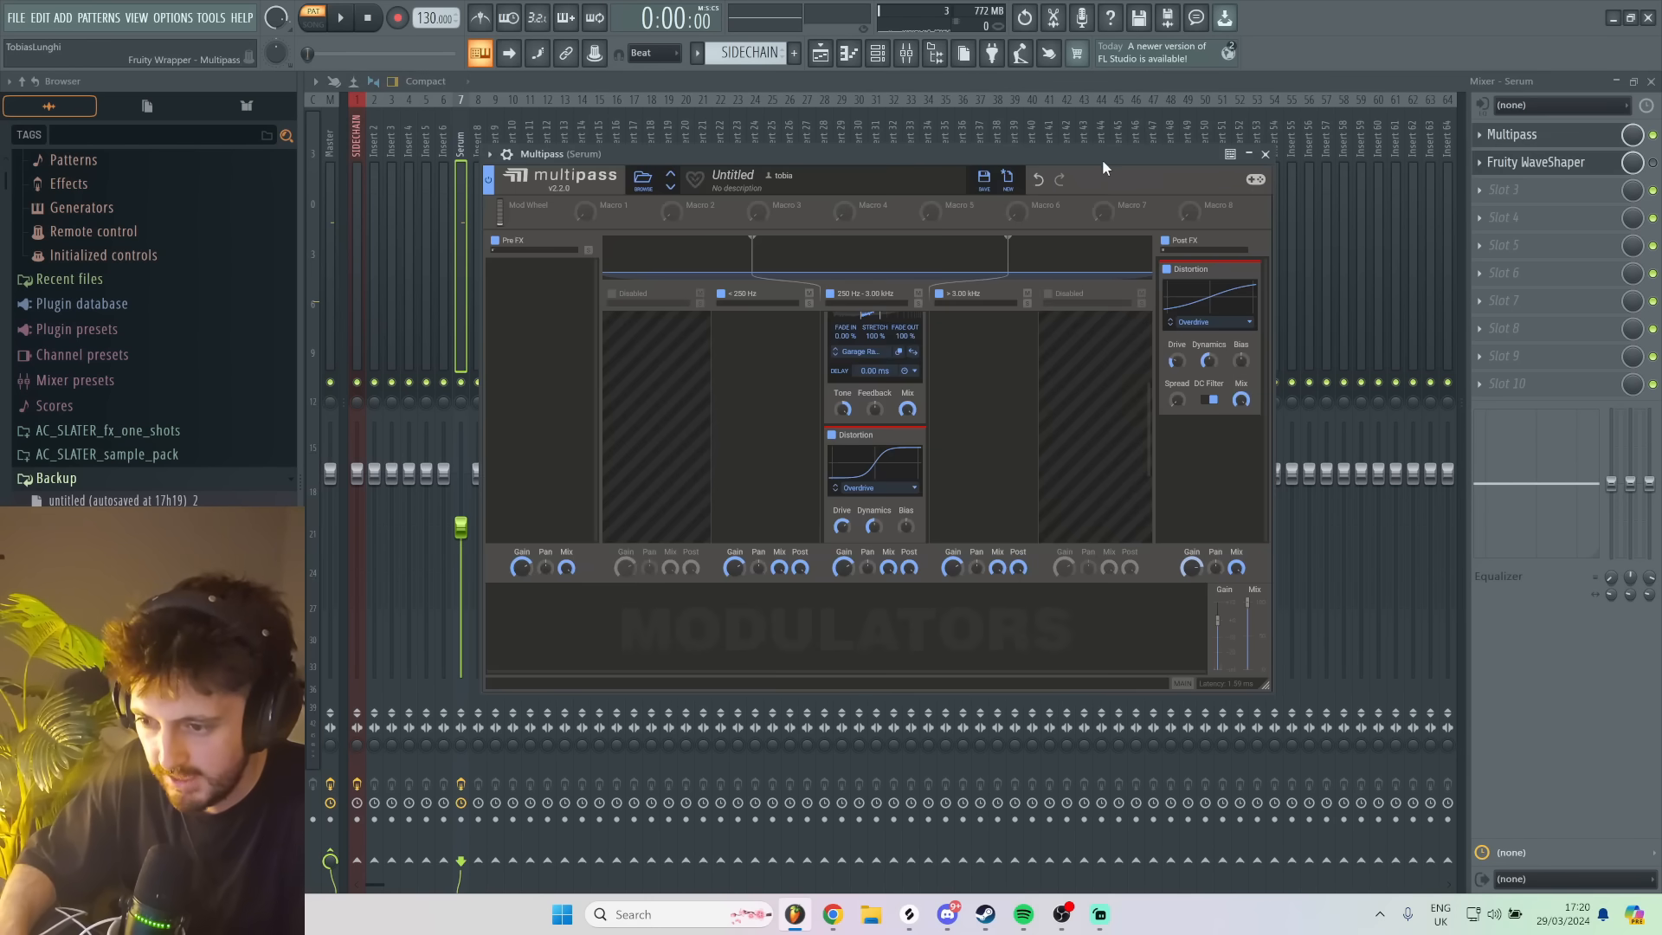
key("d")
left_click_drag(1192, 568, 1192, 560)
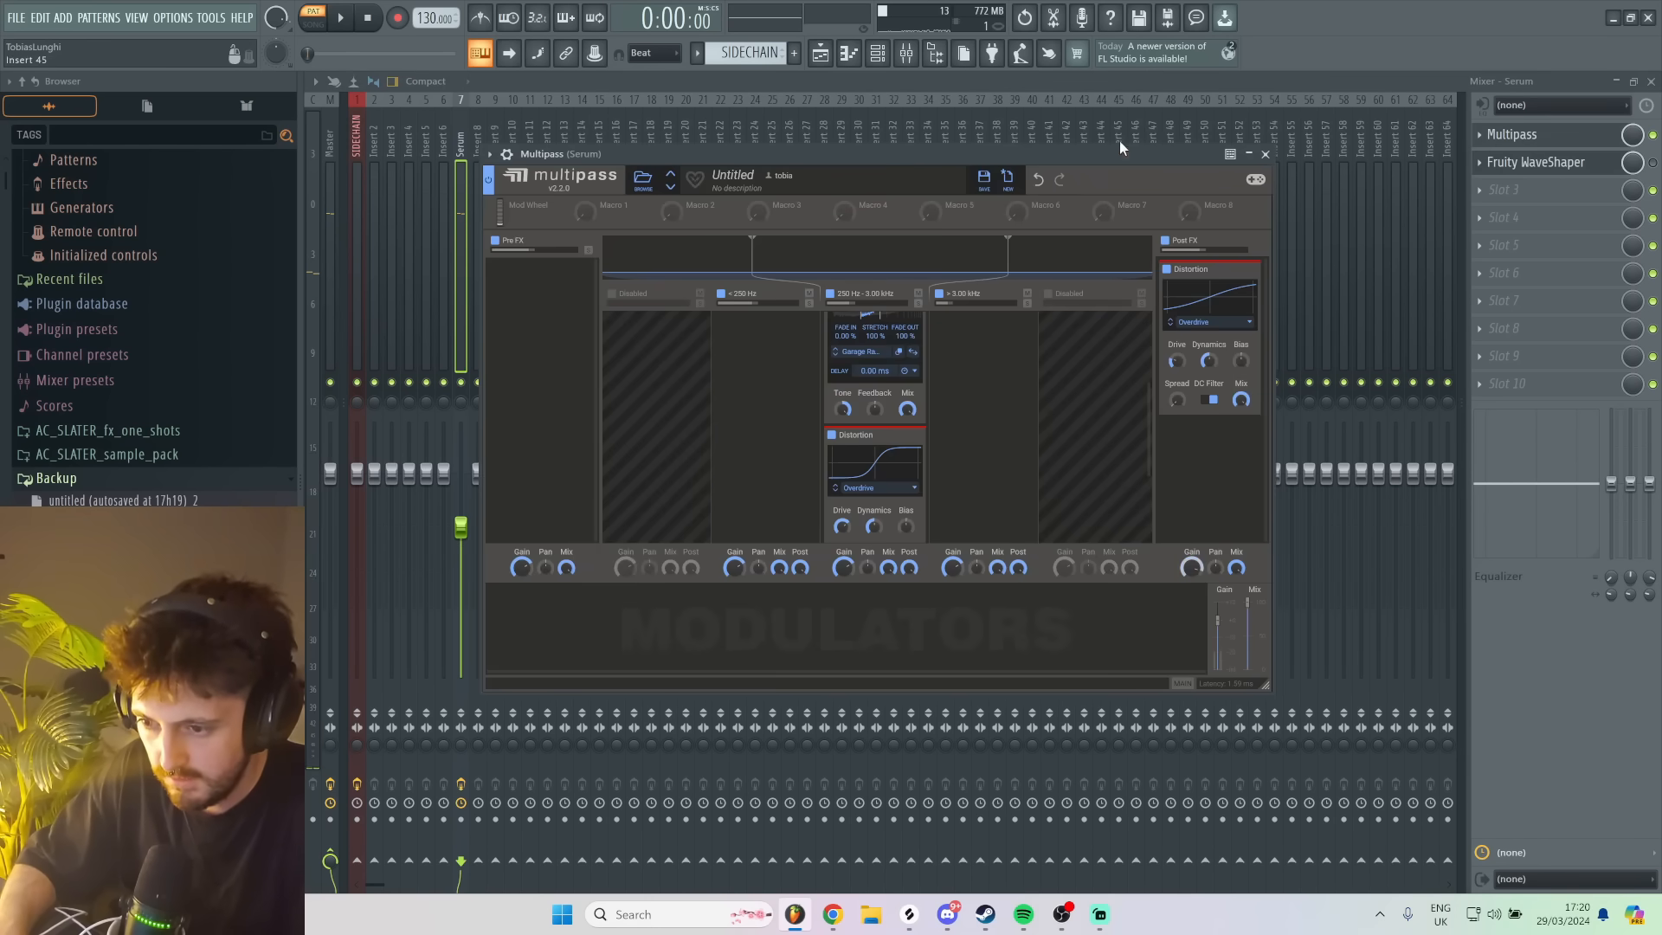
left_click(1119, 147)
key("d")
left_click(463, 143)
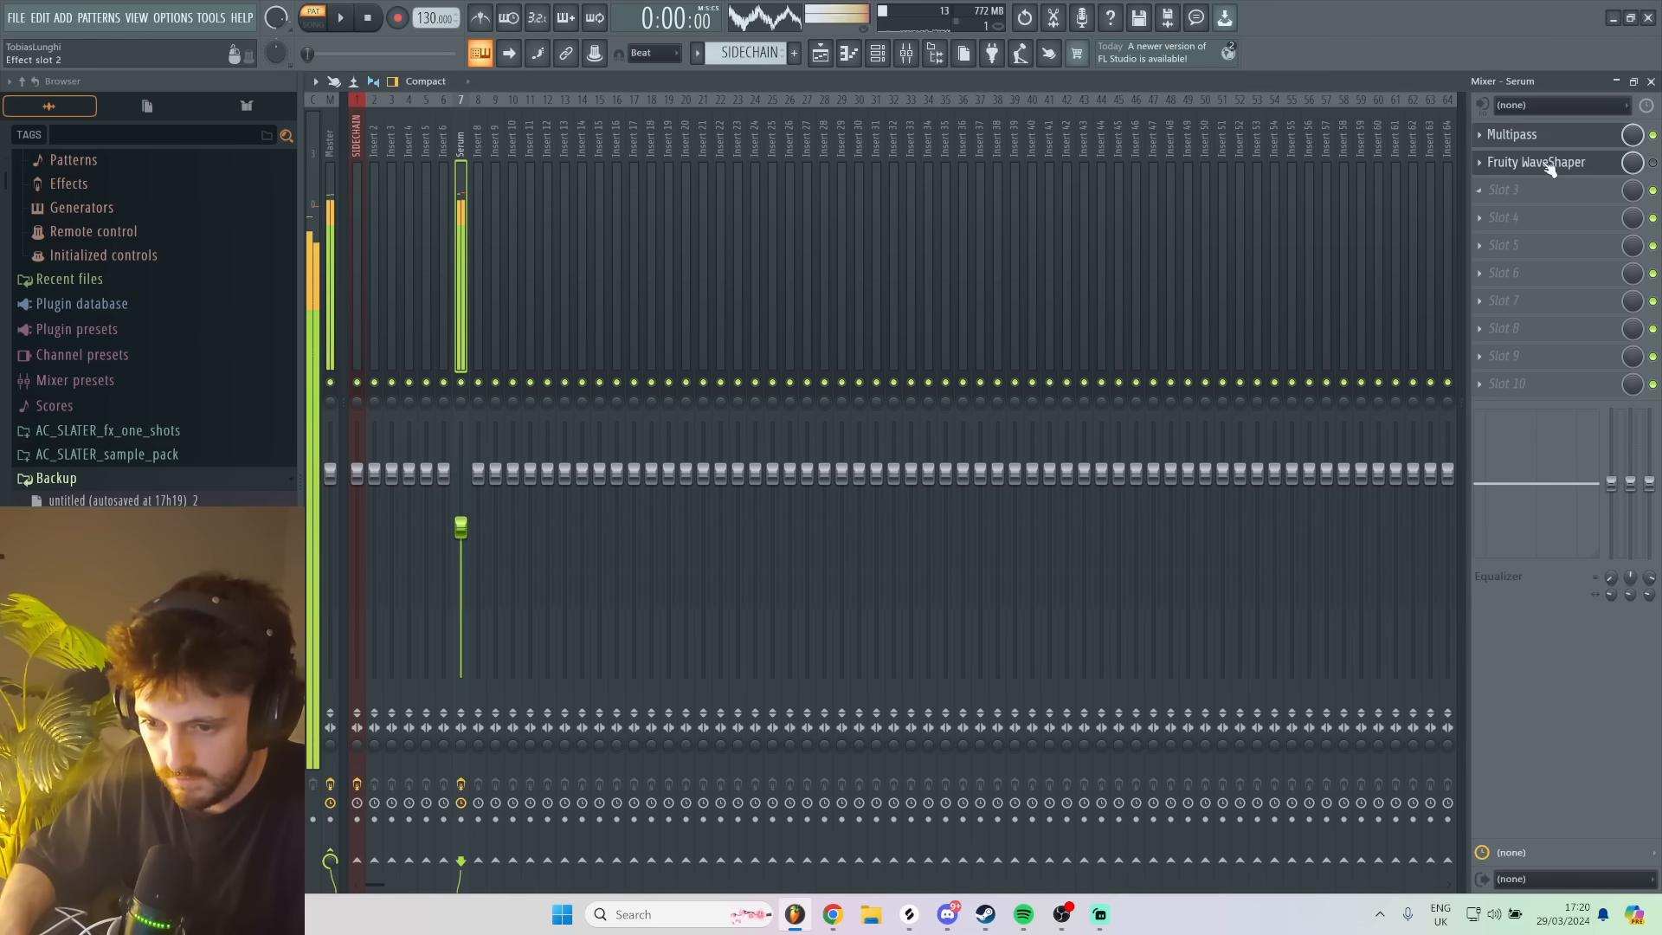
- Reopen Multipass from the Serum mixer track, raise the Post FX Distortion's drive and audition it
left_click(1518, 141)
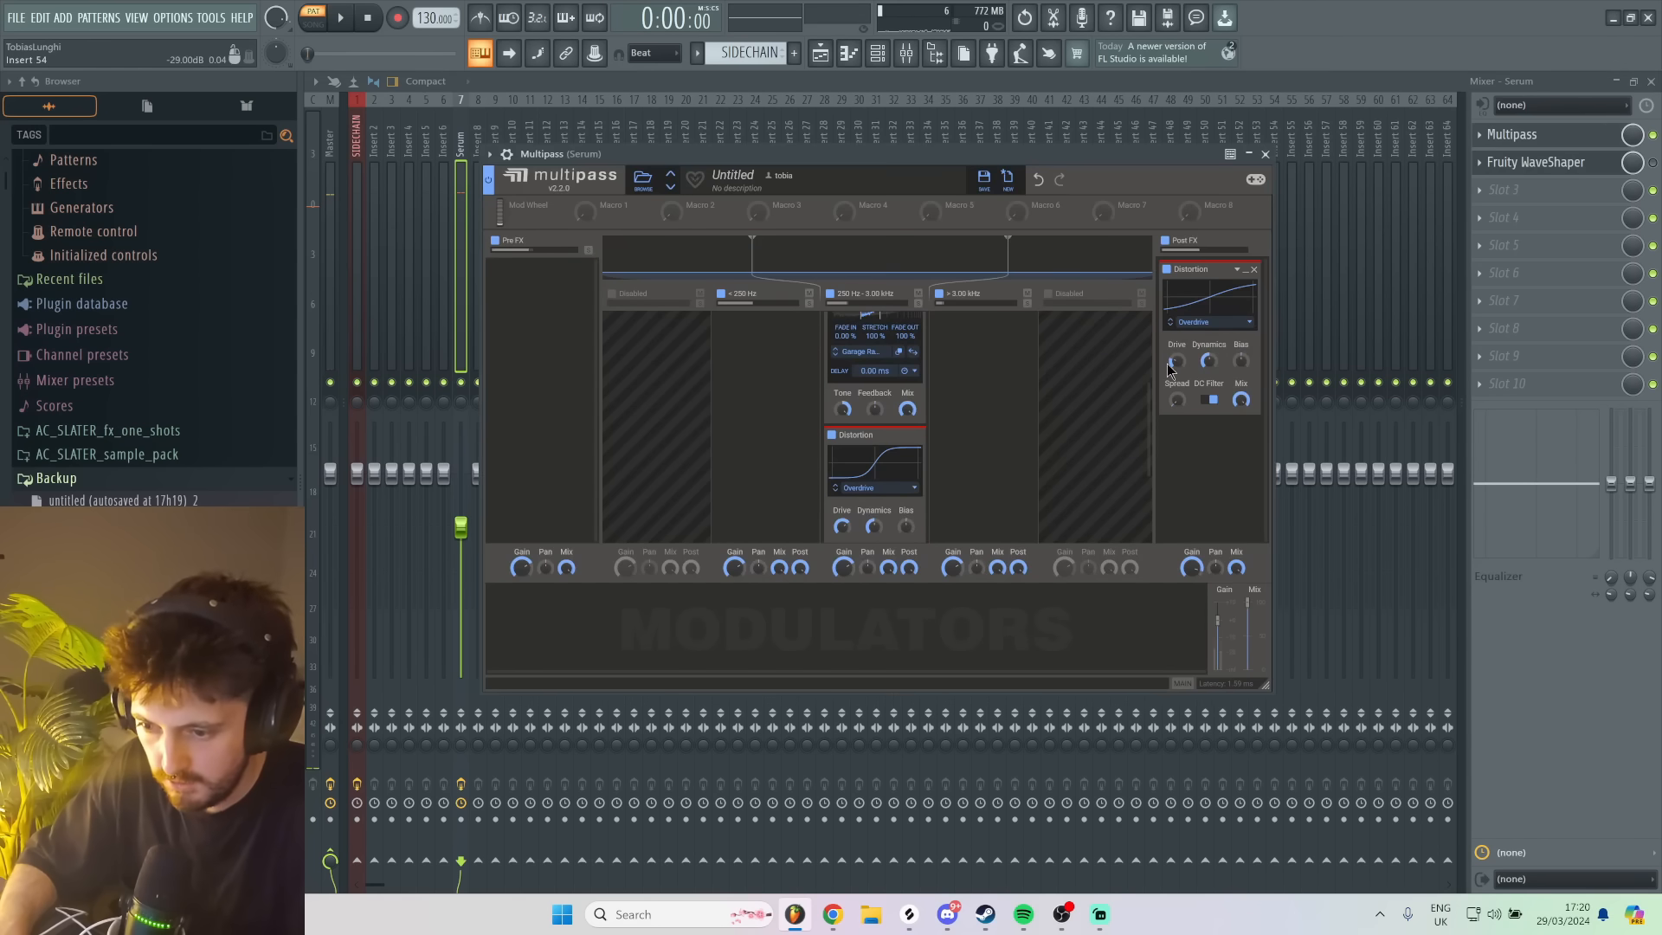
key("c")
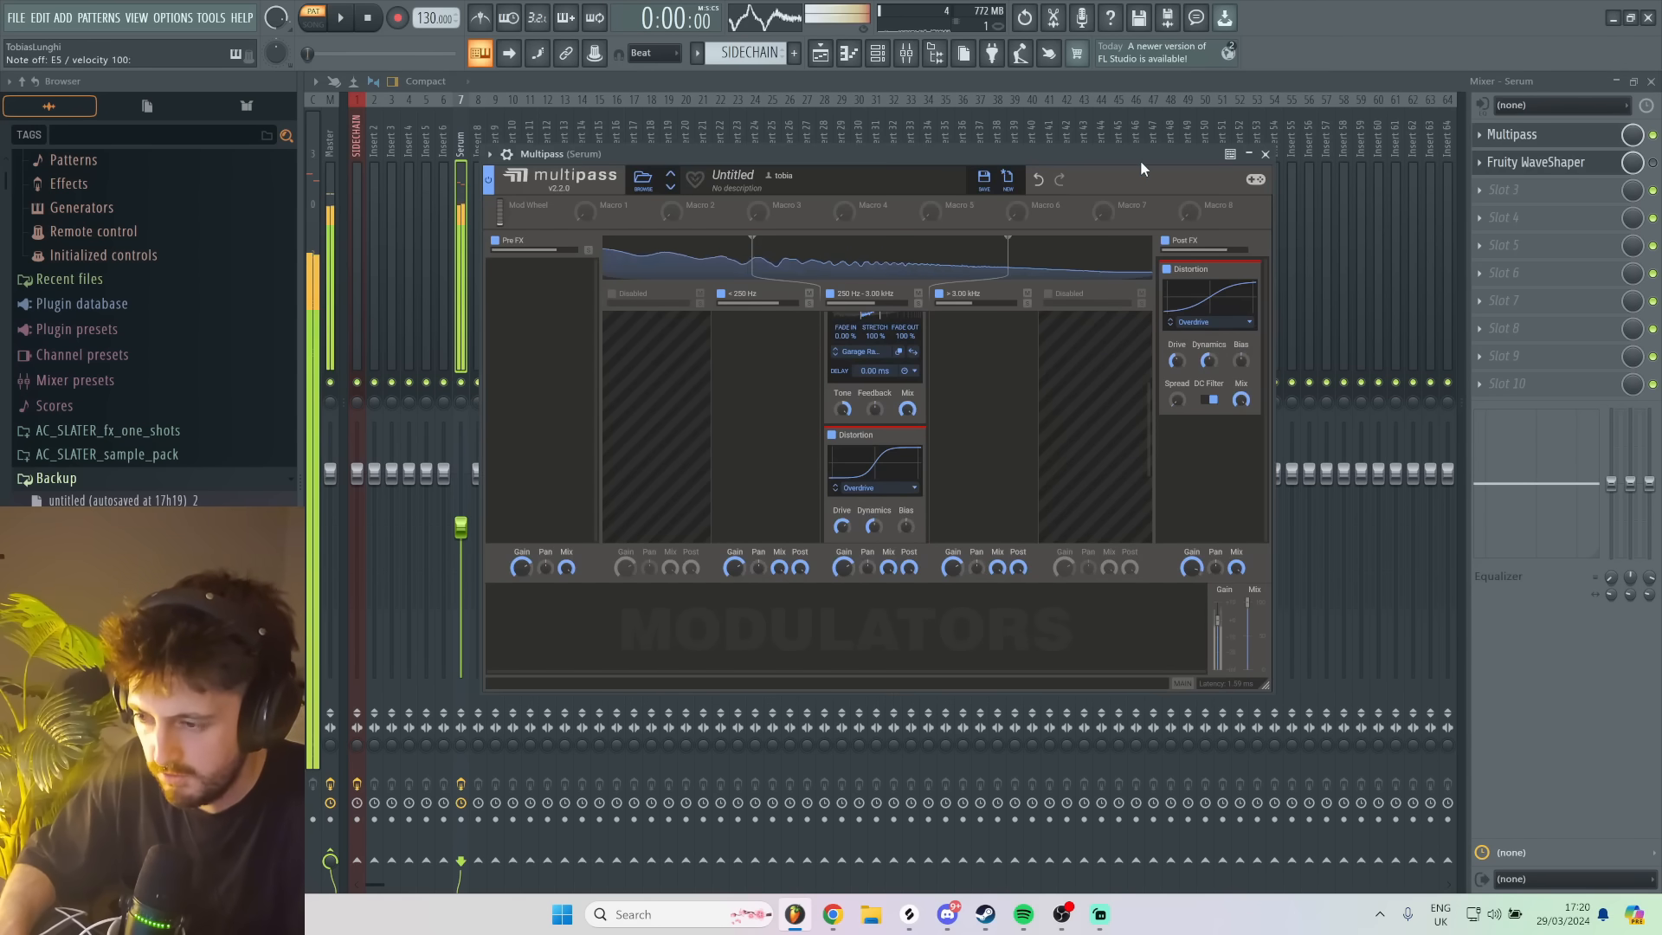
key("d")
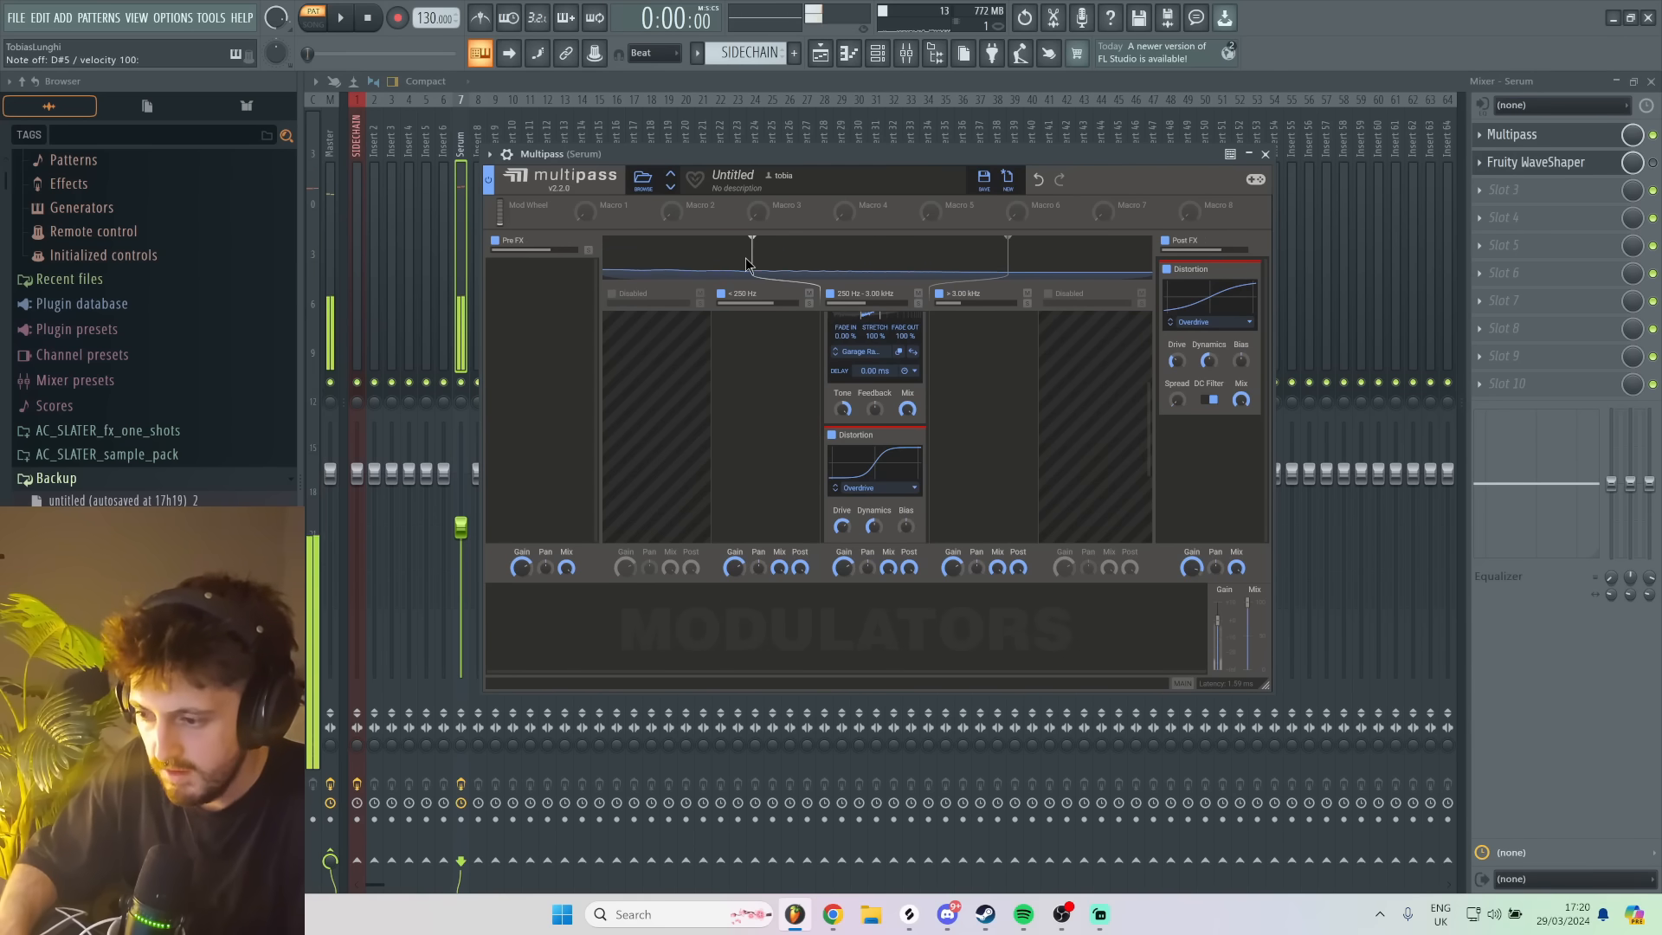
- Move Multipass's lower crossover up to 424 Hz and audition the new band split
scroll(837, 373, "up", 1)
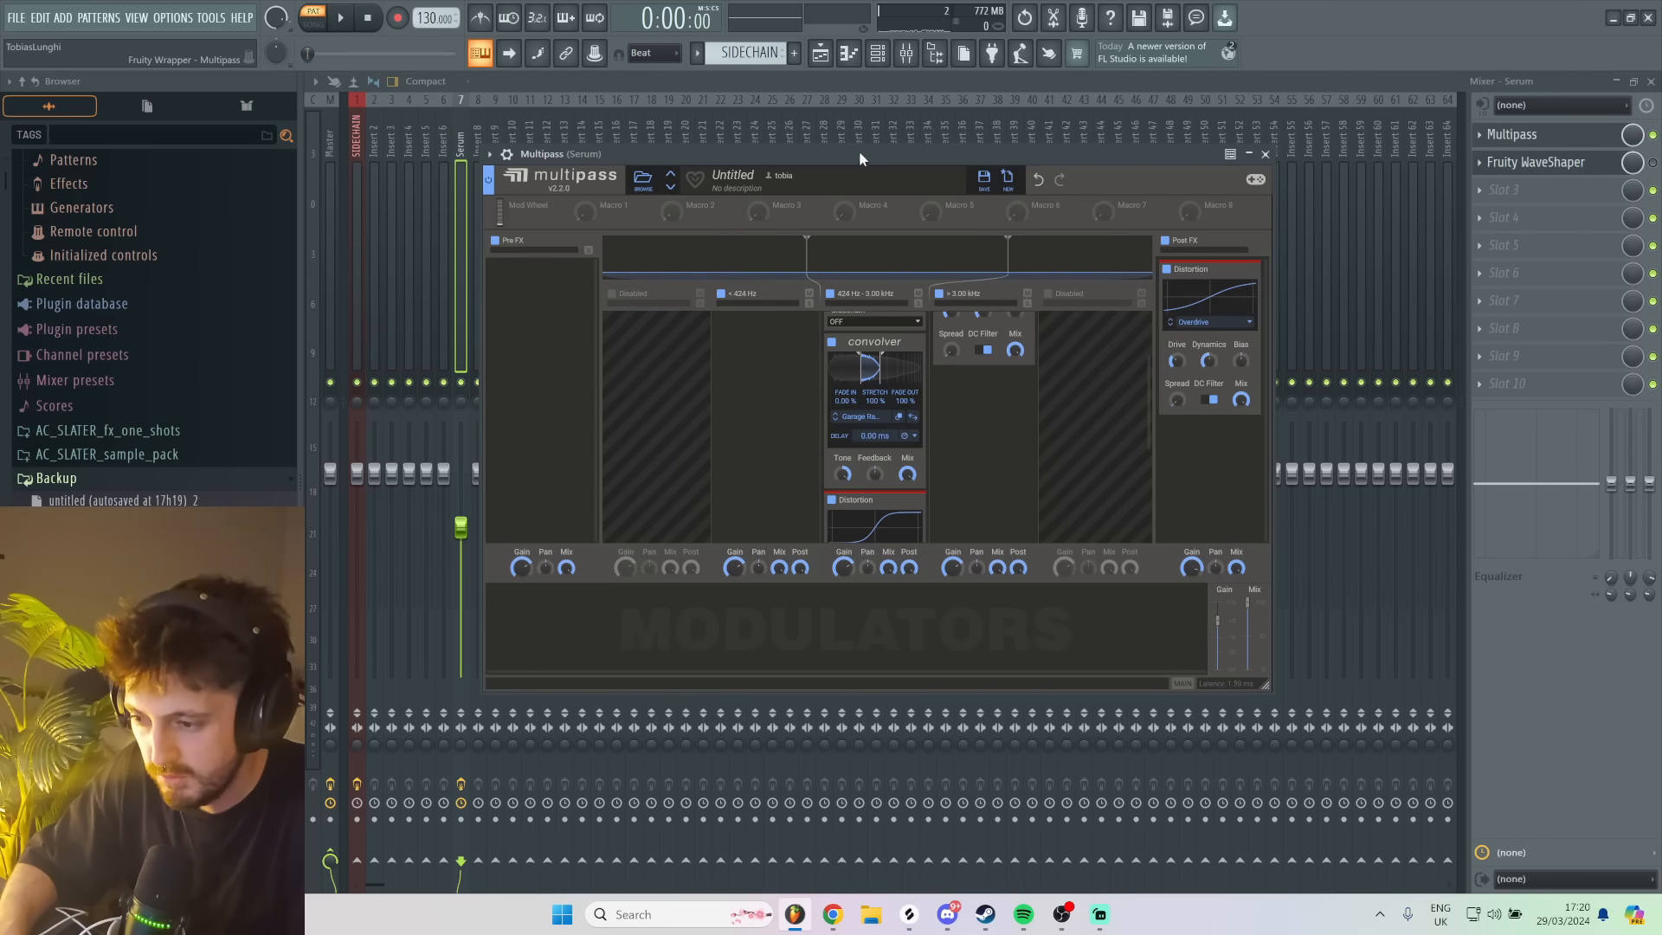
key("d")
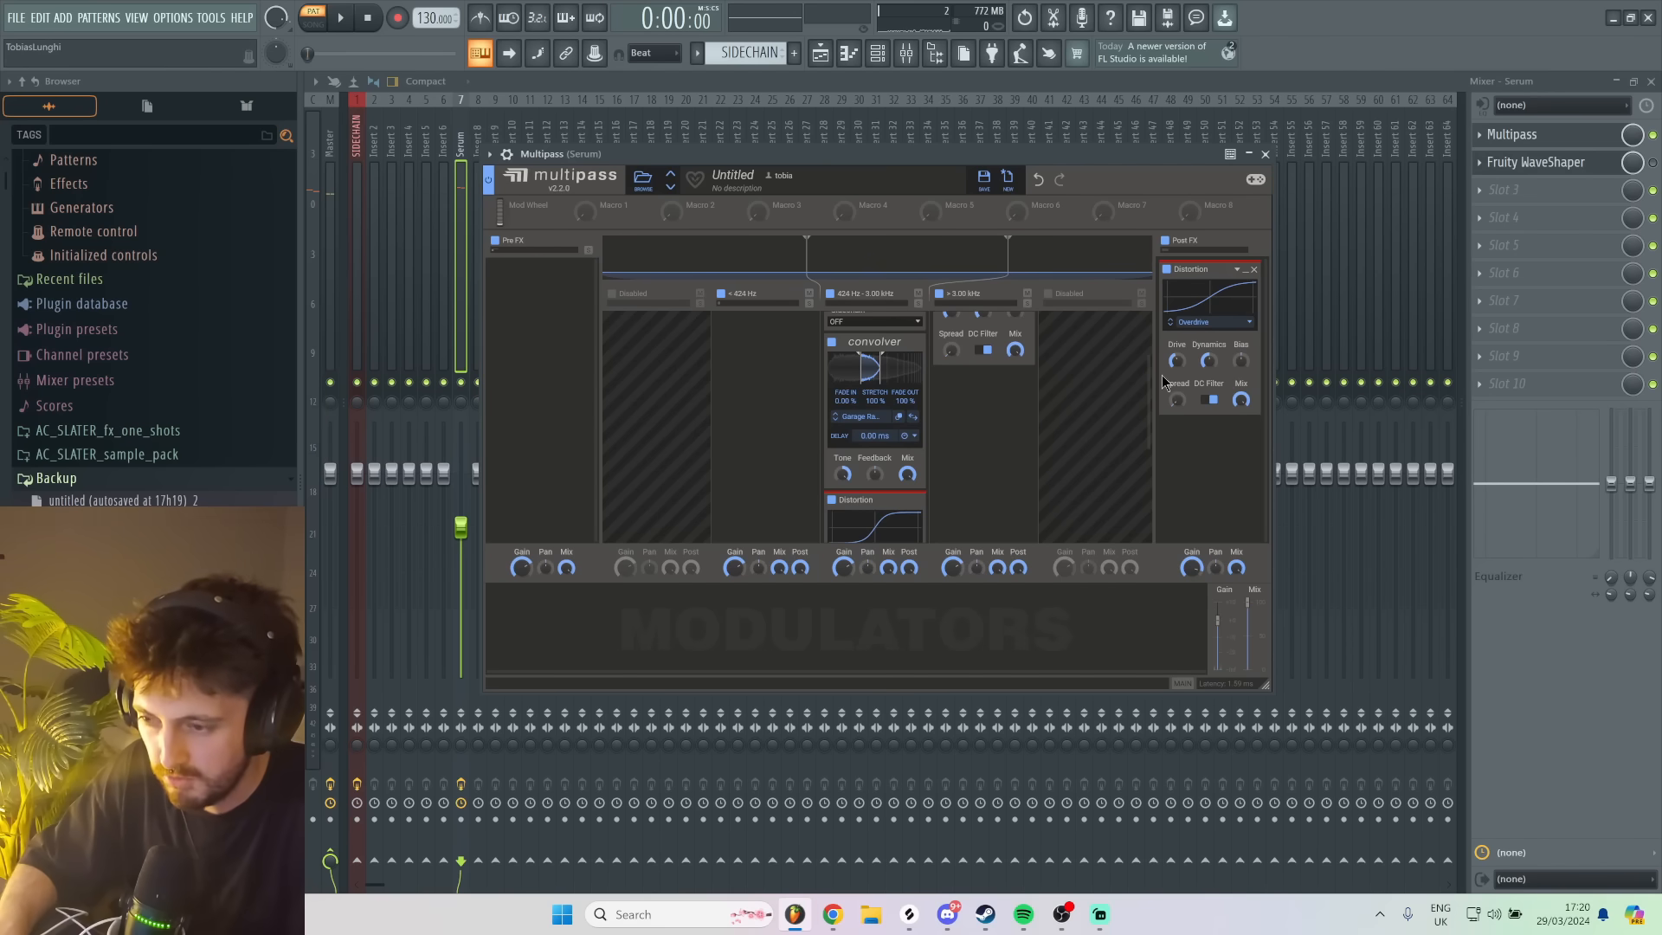
key("d")
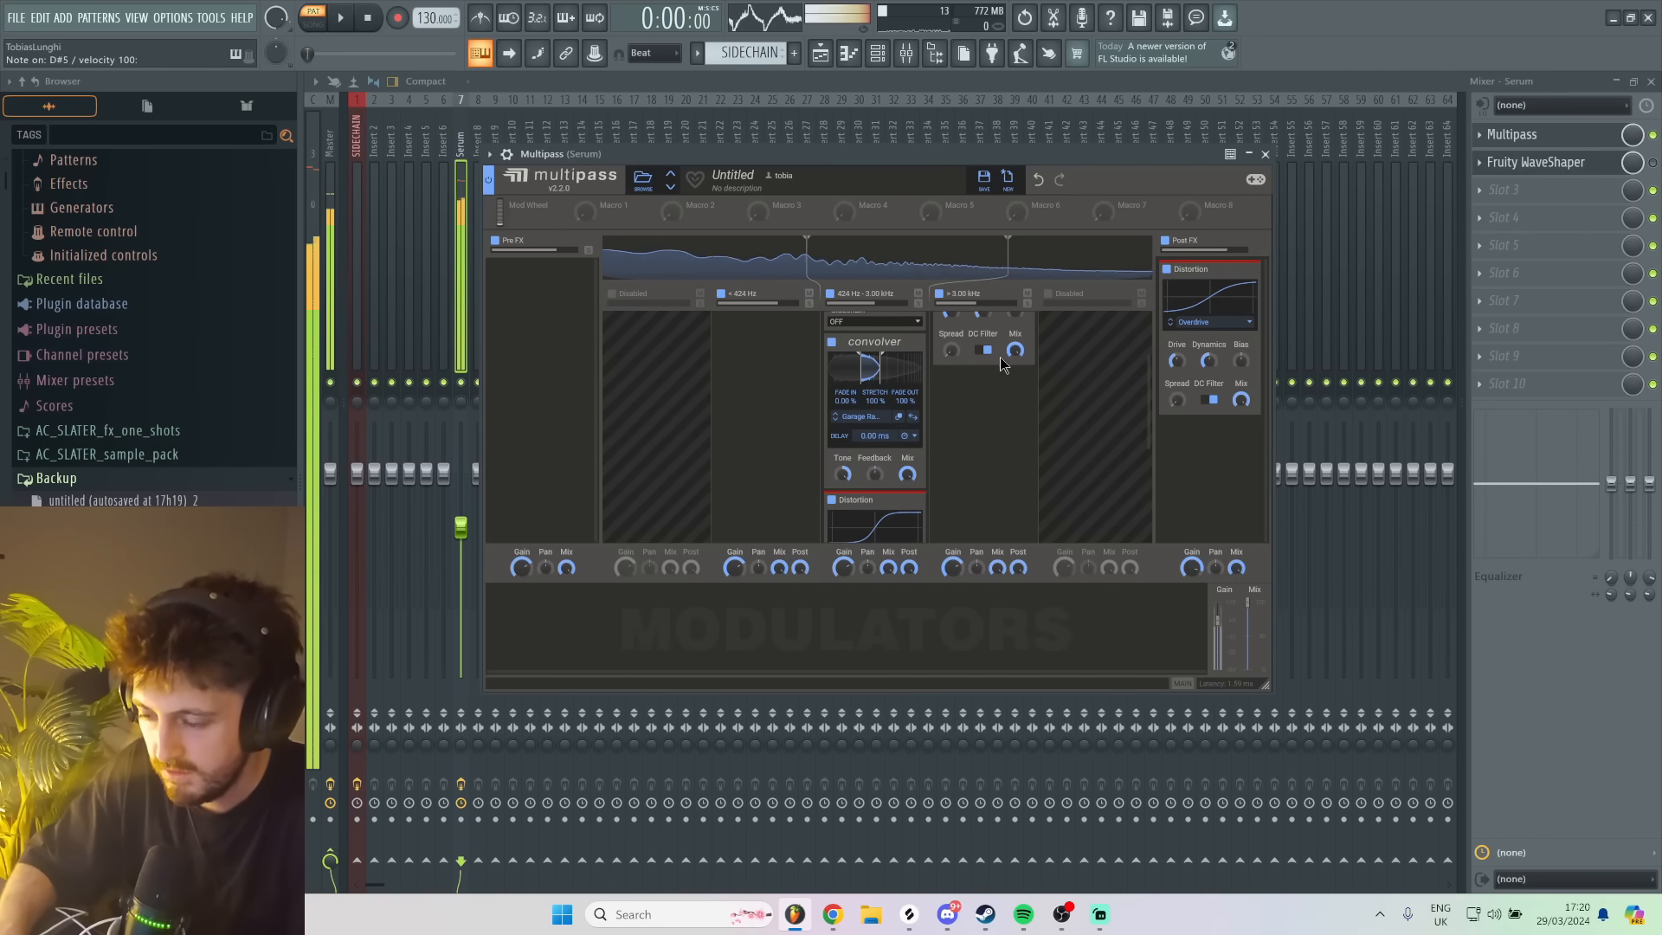
- Add a Frequency Shifter ahead of the Phase Distortion in Multipass's 424 Hz to 3.00 kHz band
scroll(1006, 396, "up", 2)
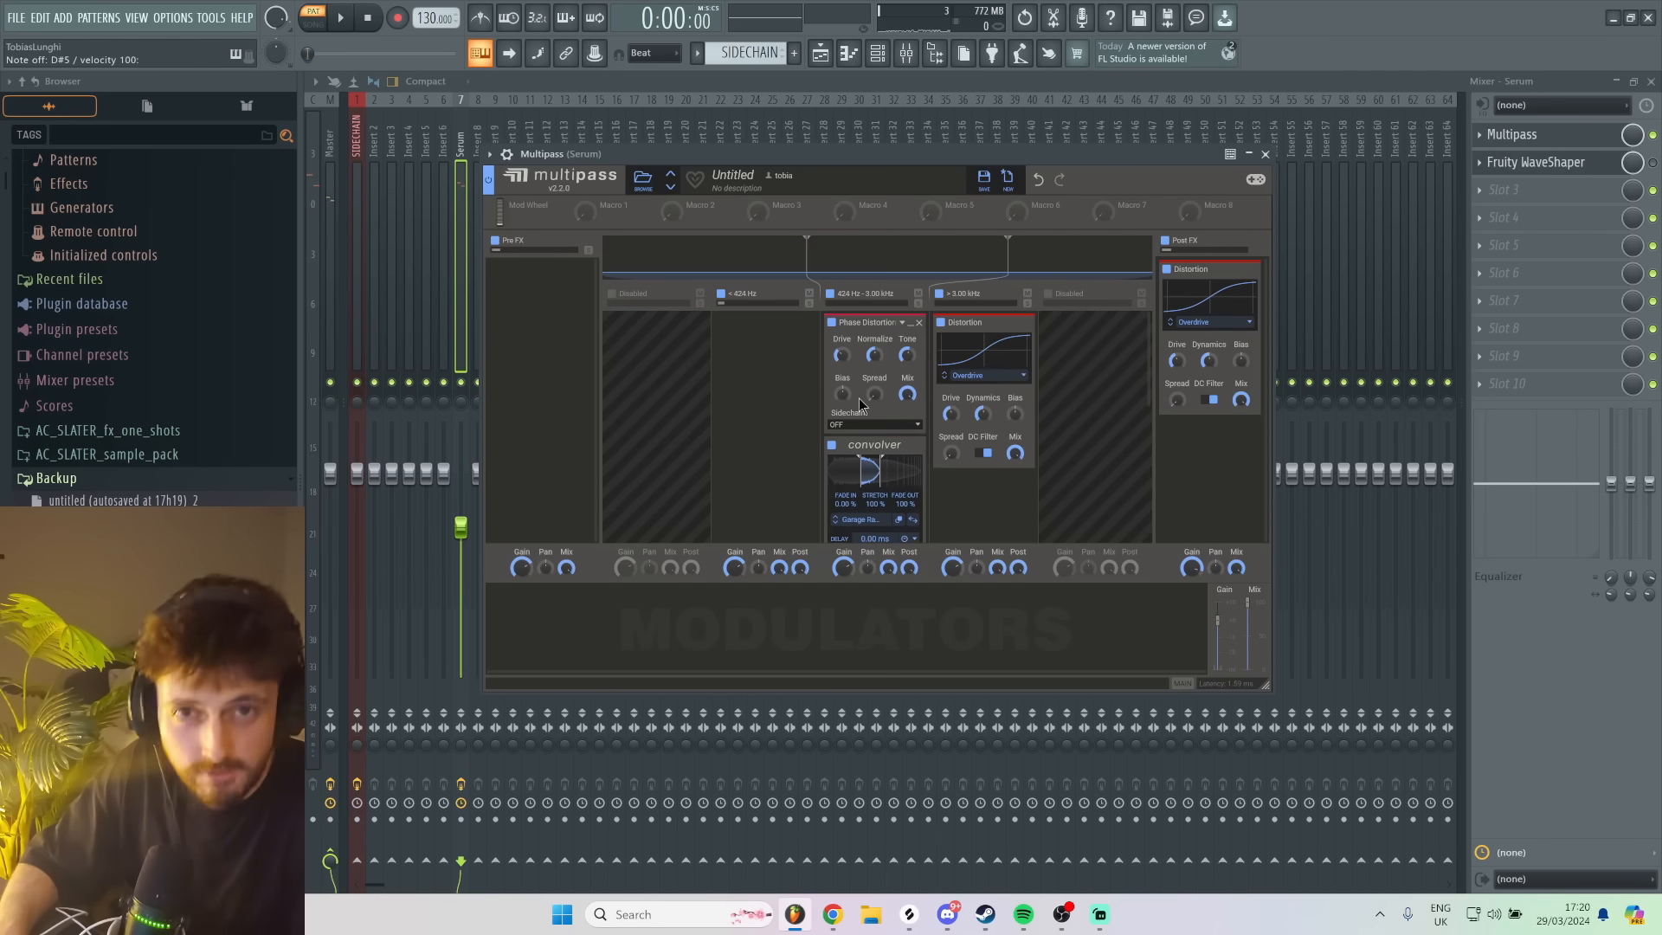
left_click(791, 364)
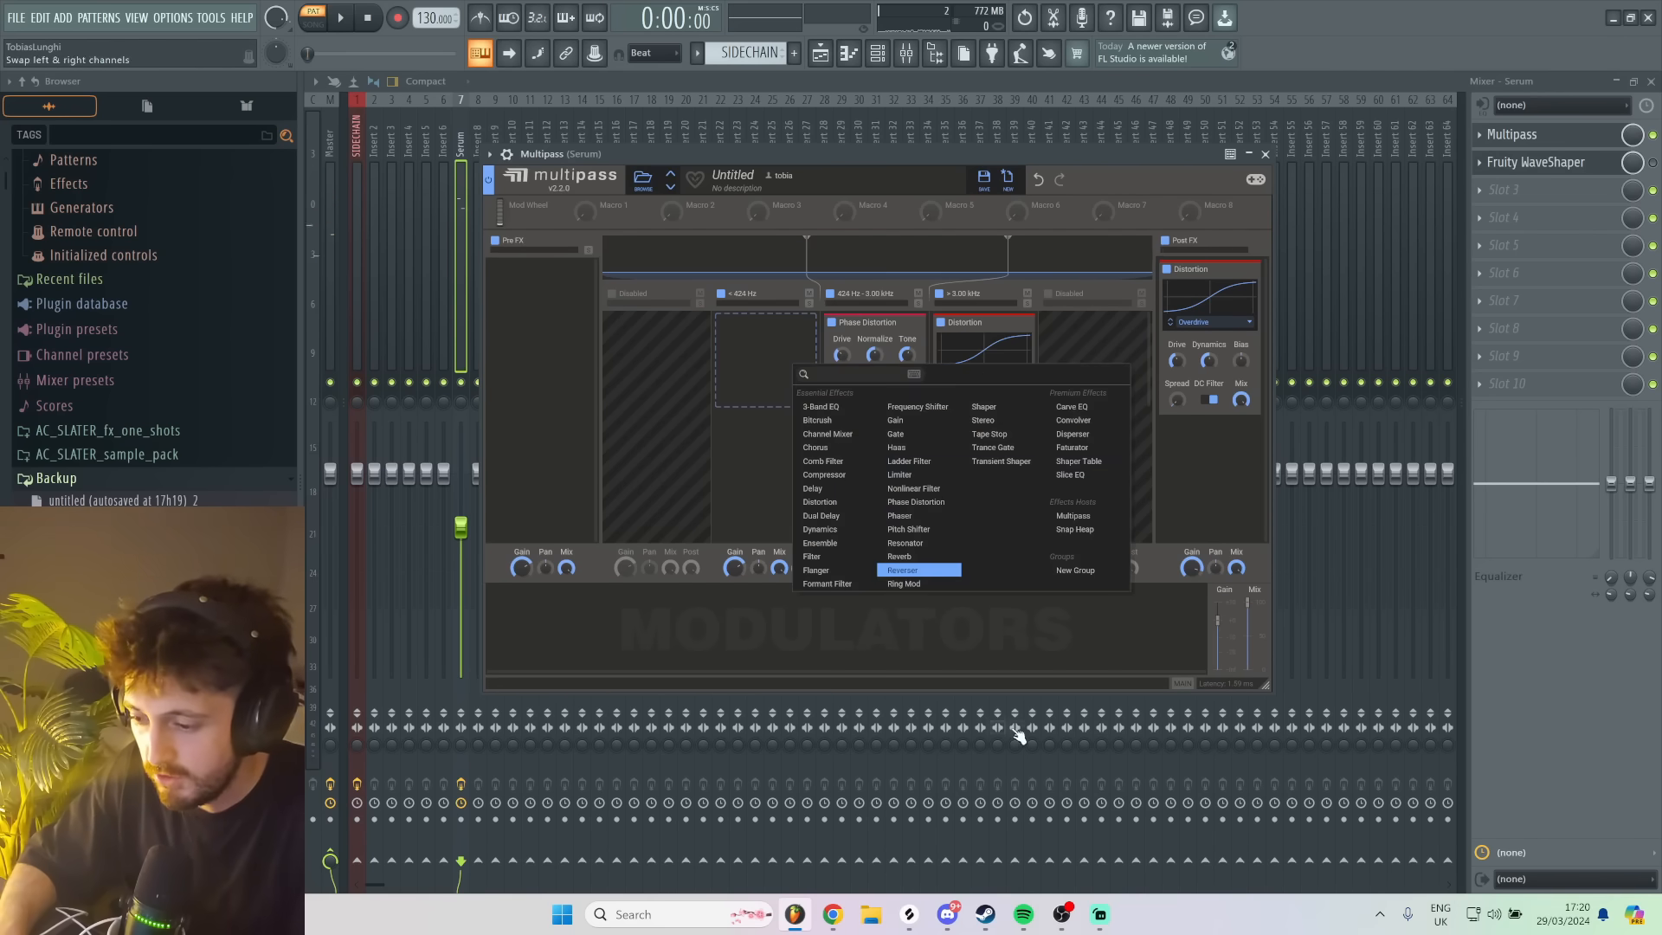
left_click(917, 409)
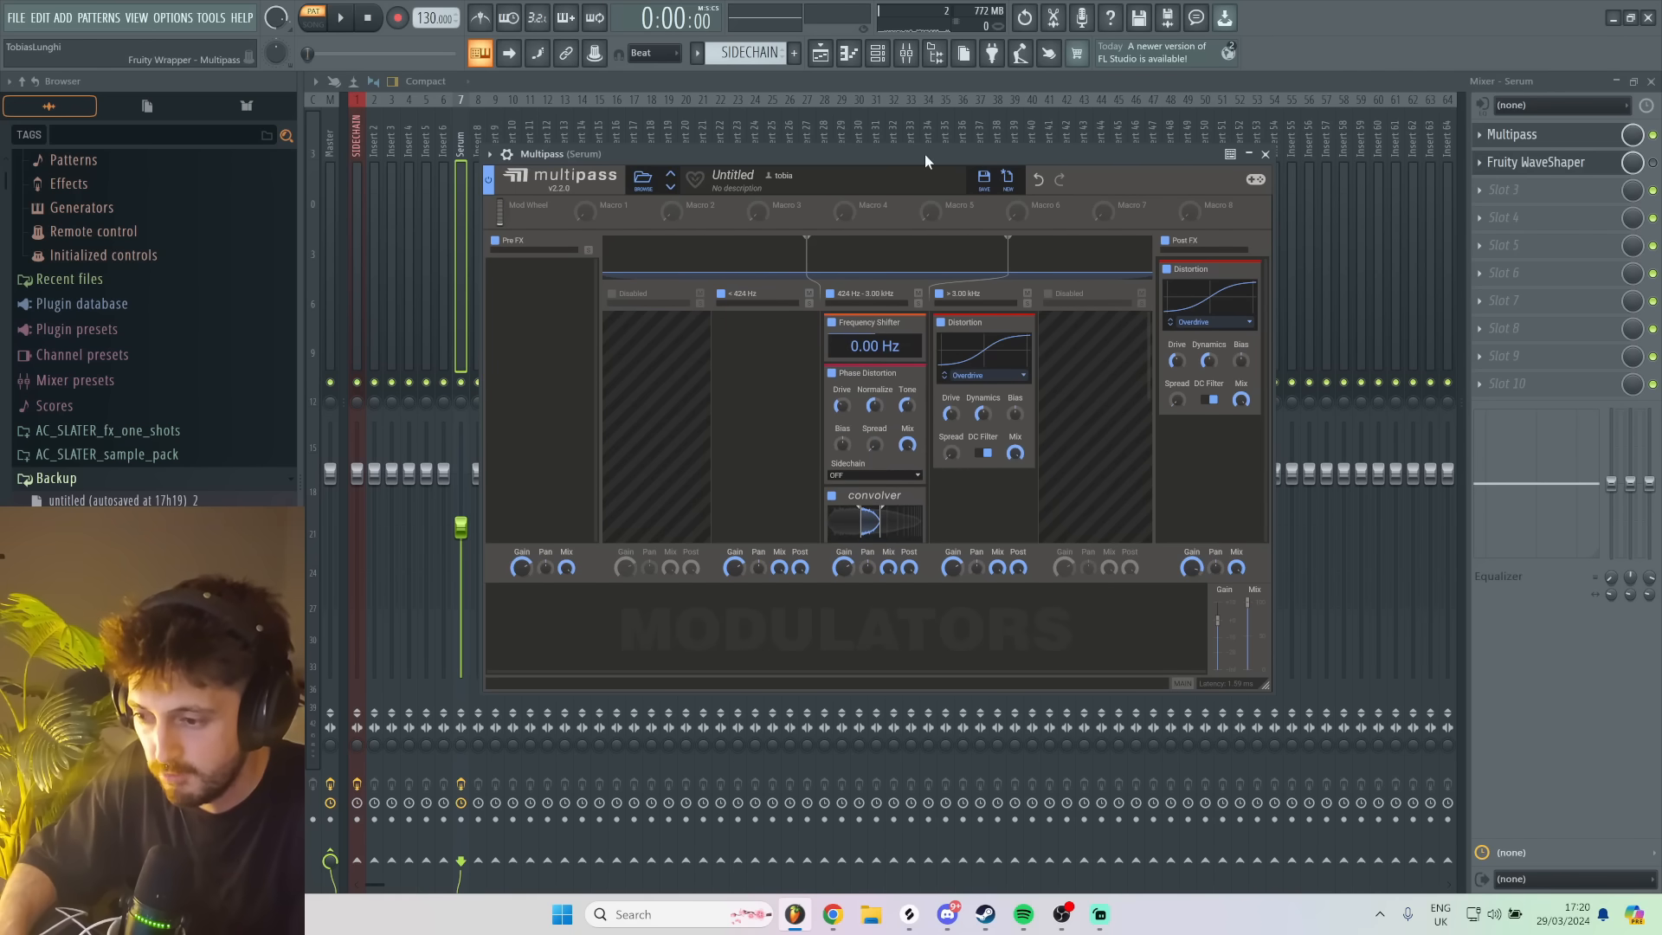
left_click_drag(909, 154, 910, 152)
- Try different Frequency Shifter amounts with test notes and set the shift to 165 Hz
key("m")
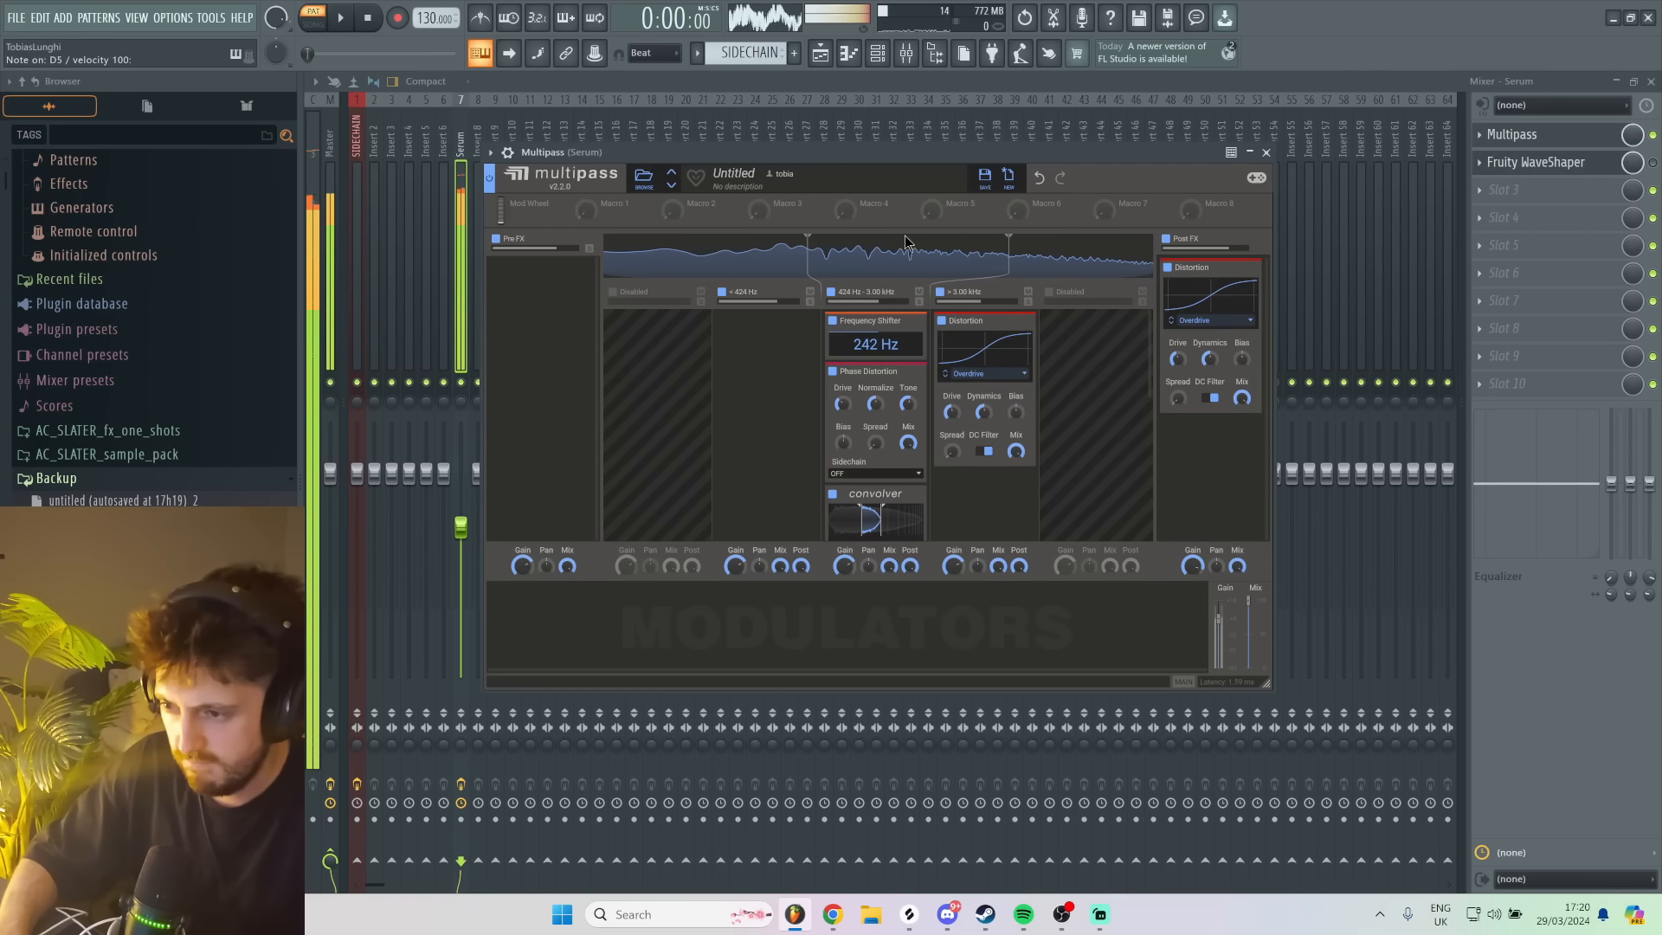
key("d")
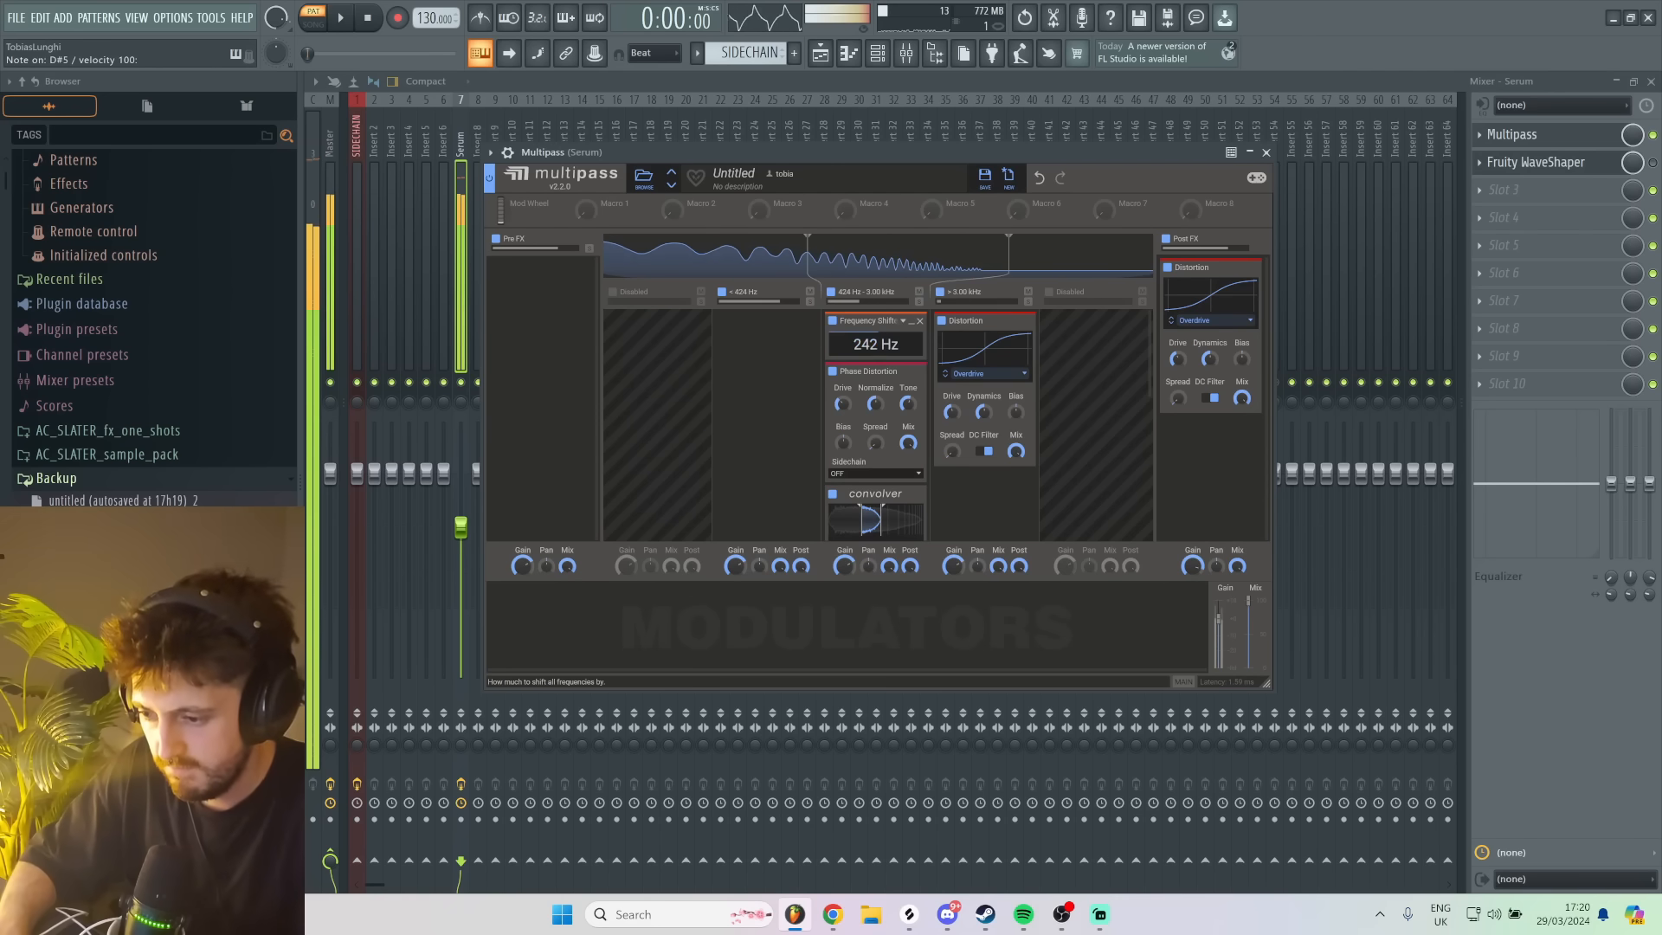
key("c")
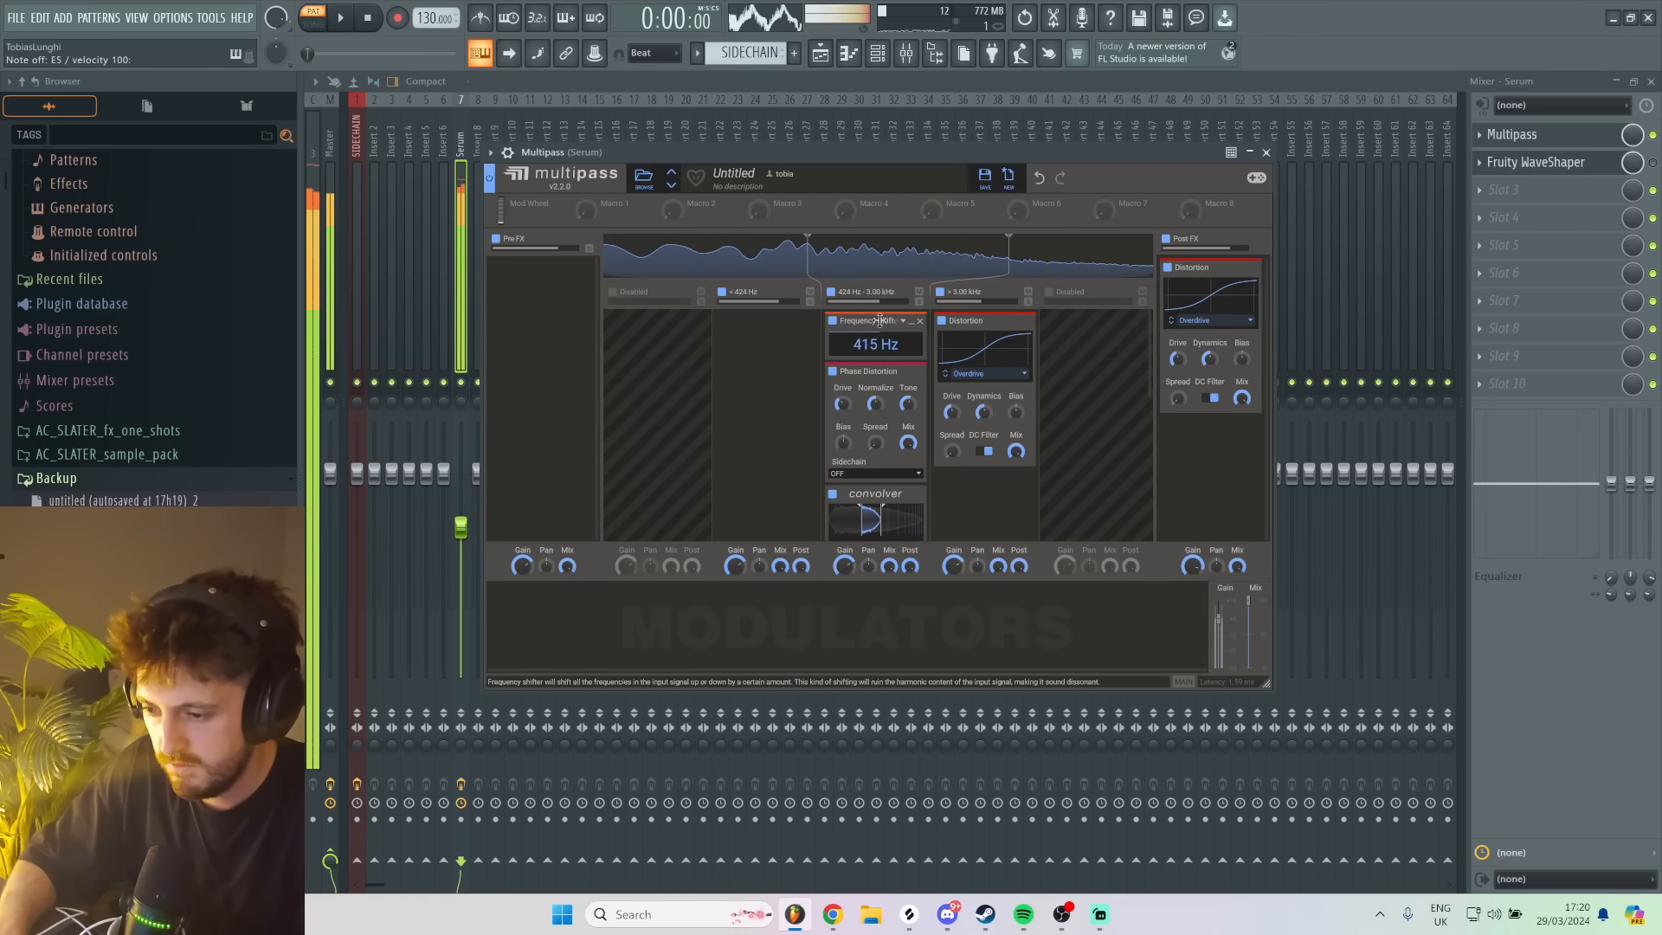
left_click_drag(883, 340, 883, 346)
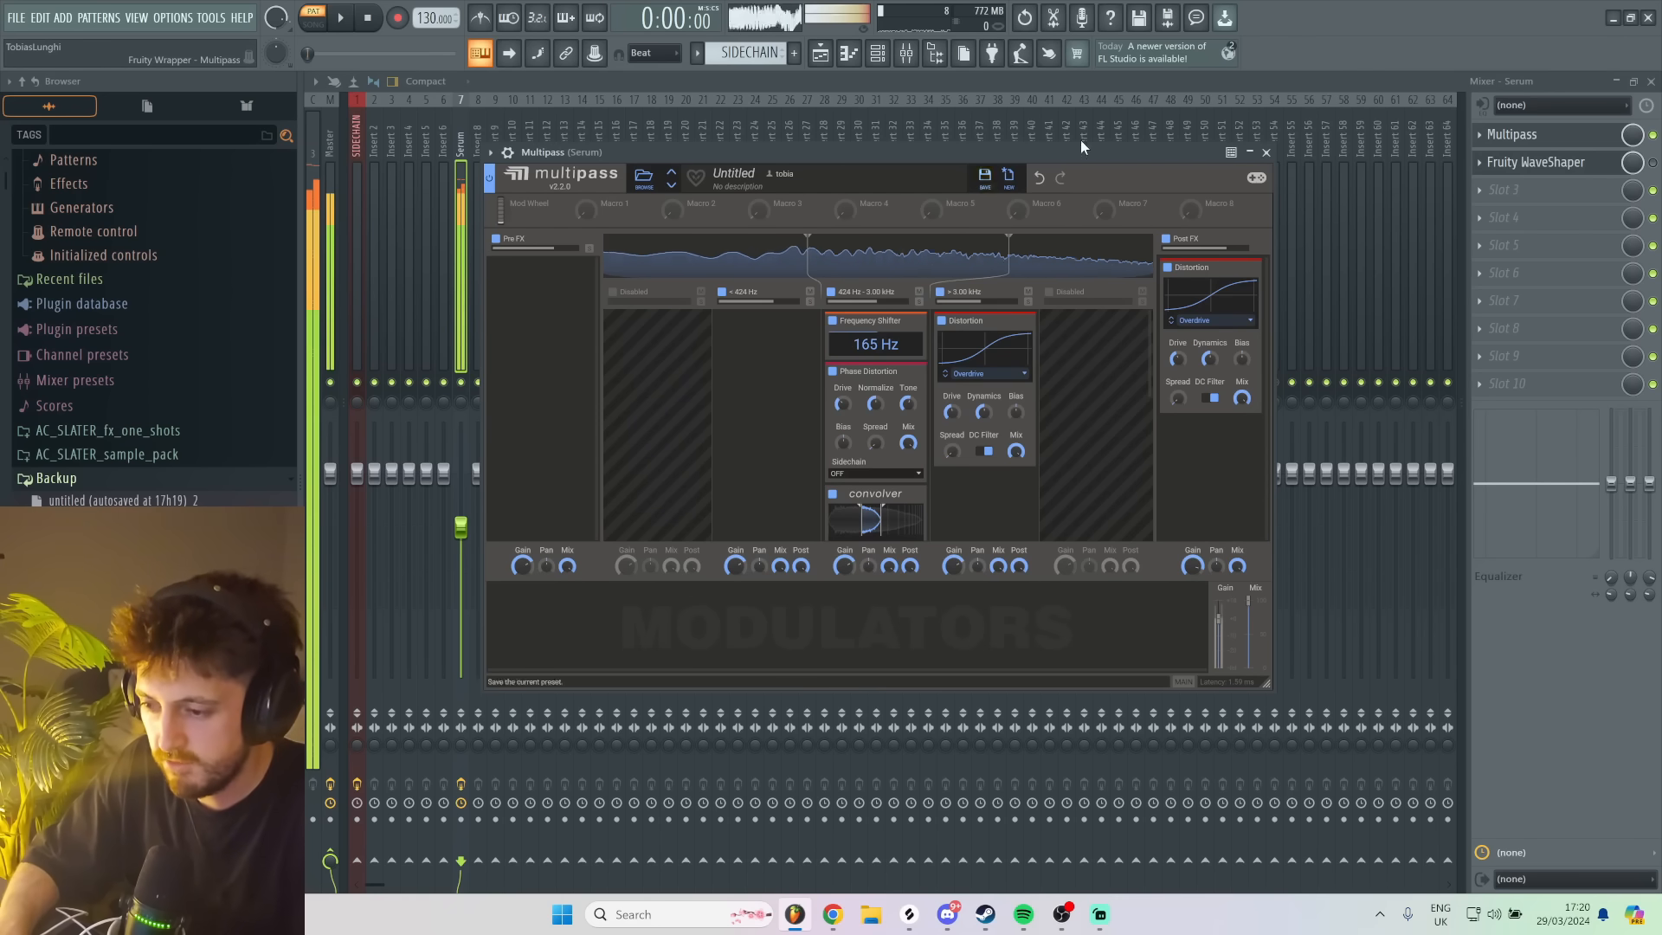
key("d")
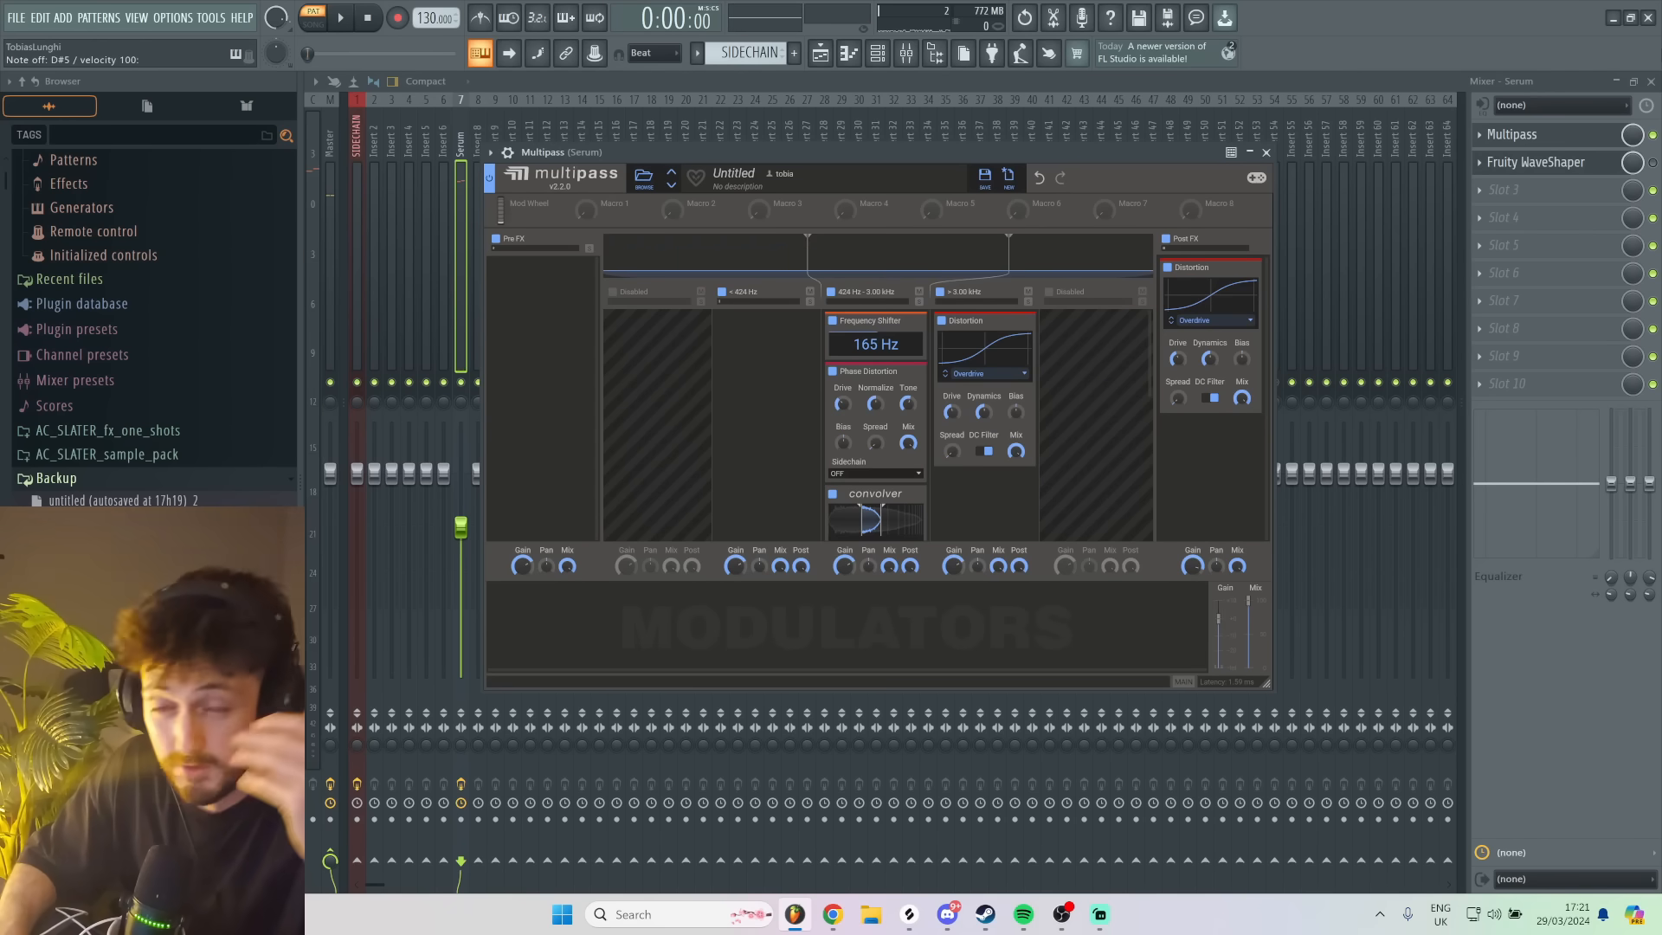
- Add a Convolver to Multipass's Pre FX section and load the factory Phase impulse response Phaser 1
left_click(575, 312)
left_click(842, 367)
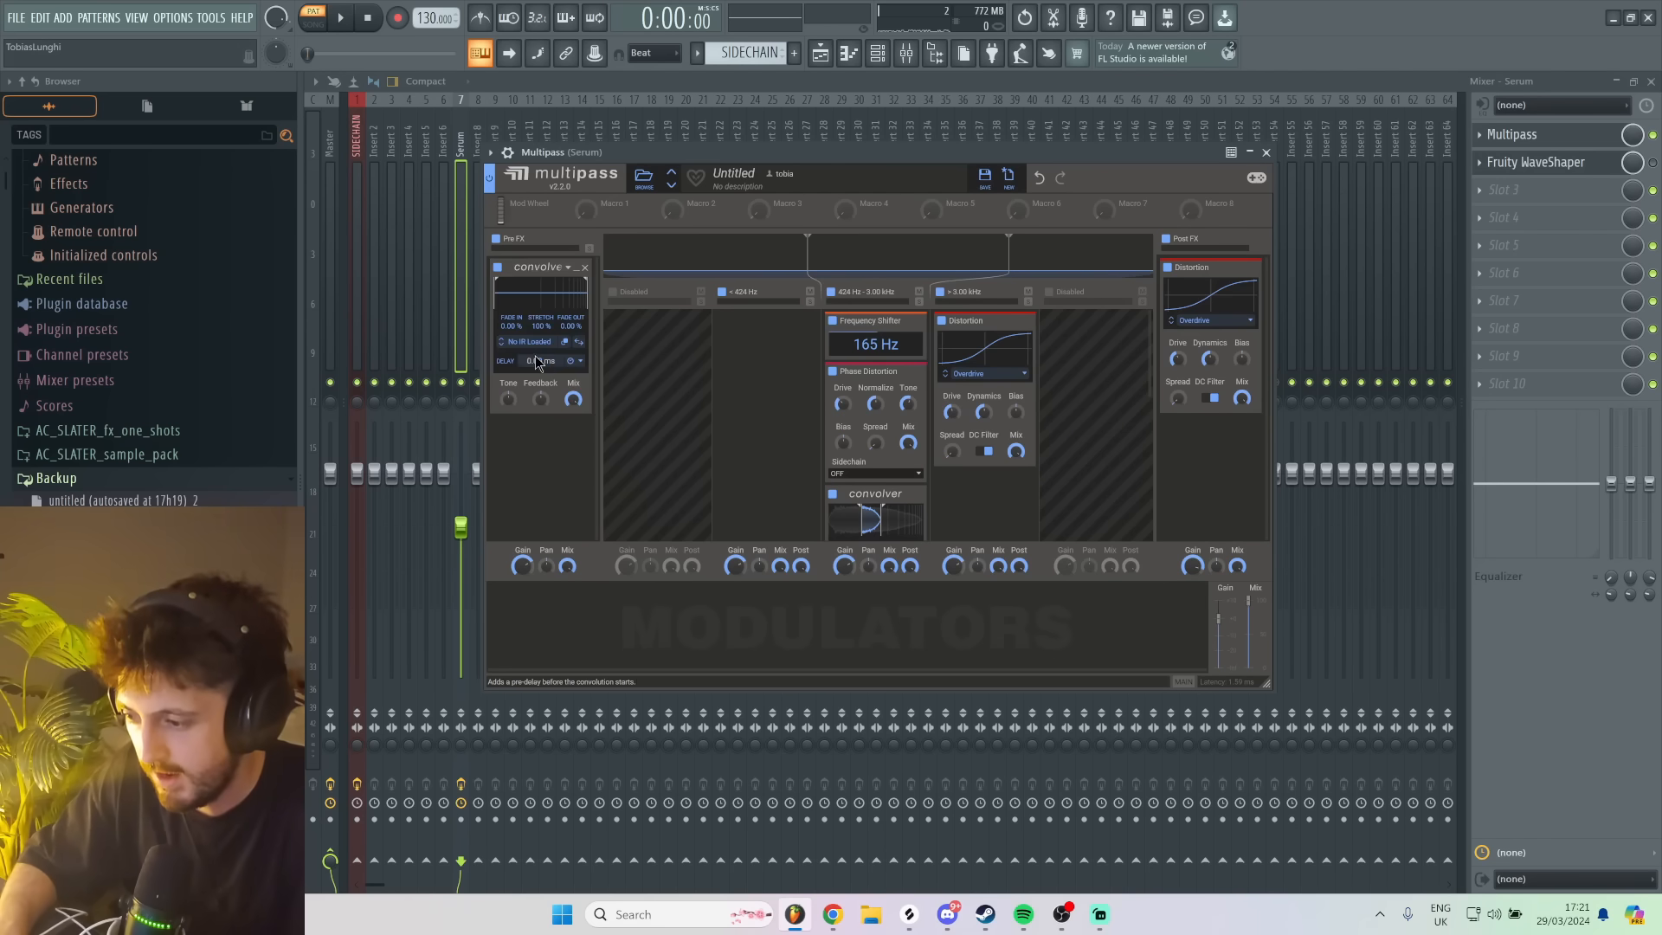
left_click(543, 346)
left_click(622, 436)
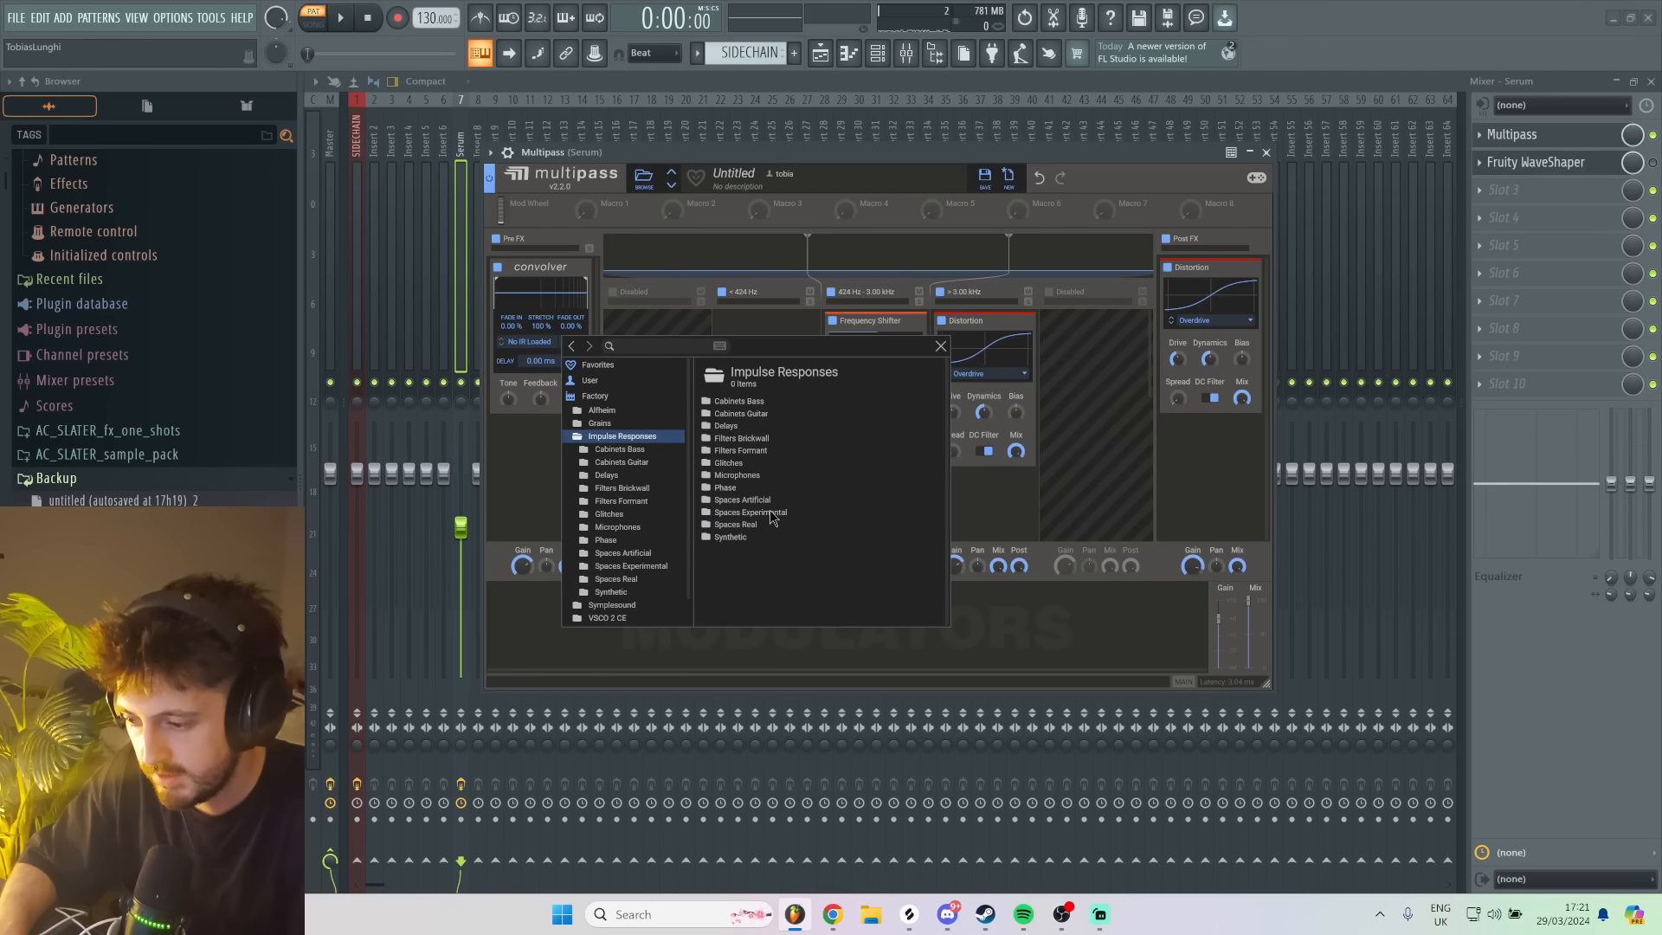
left_click(727, 488)
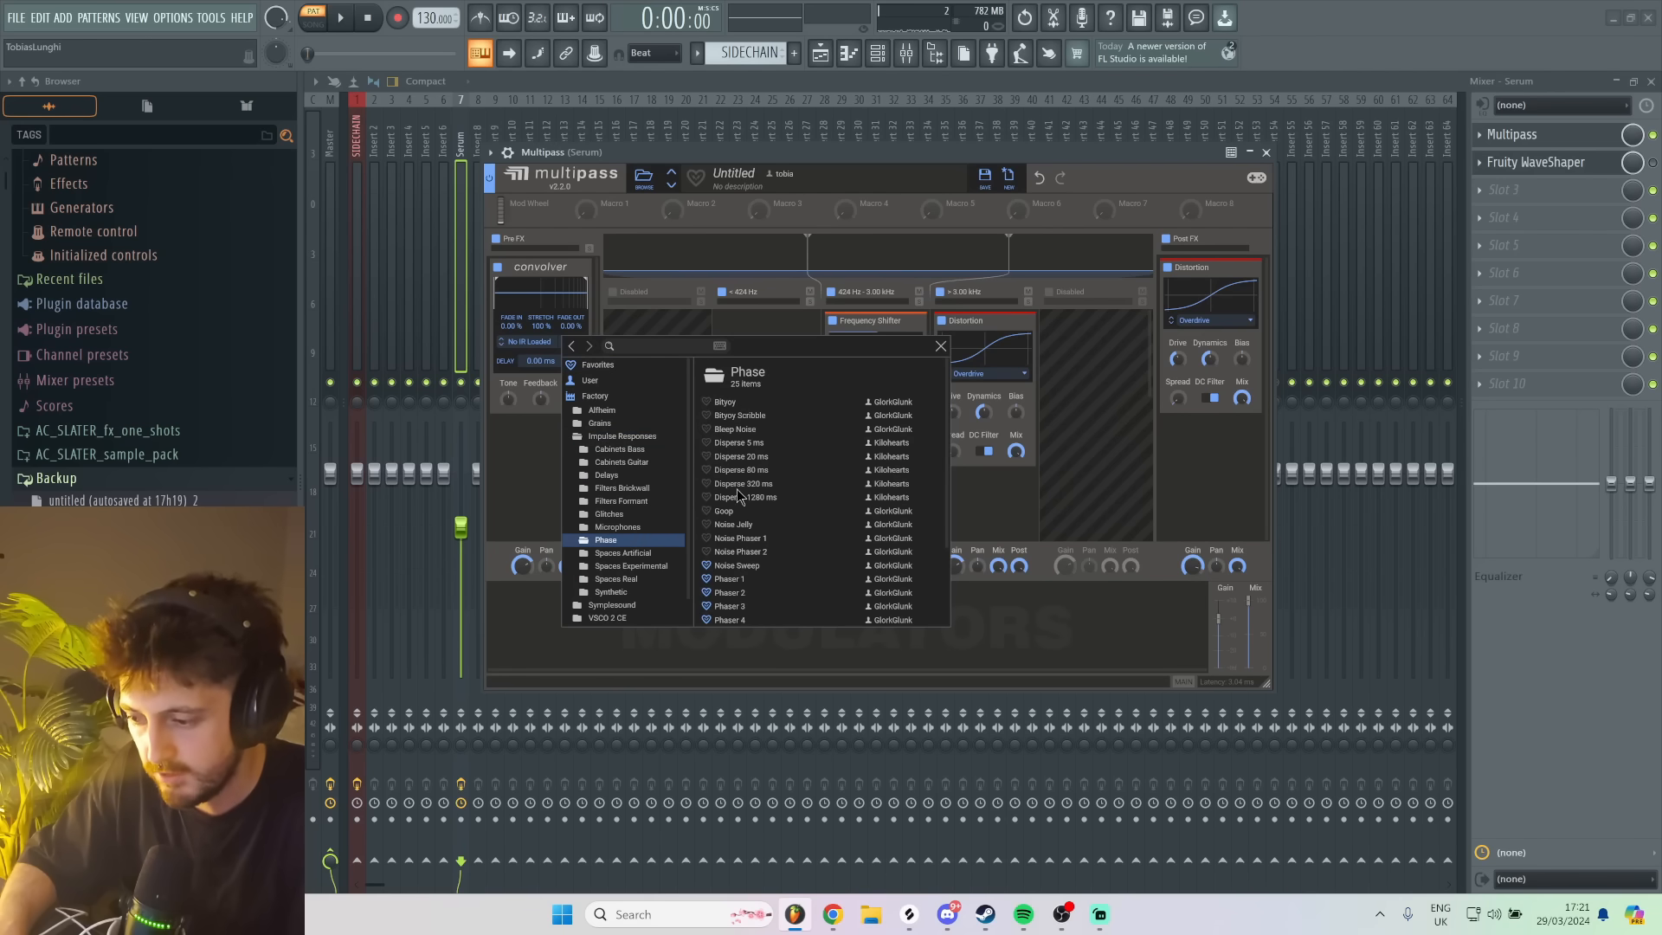
left_click(742, 580)
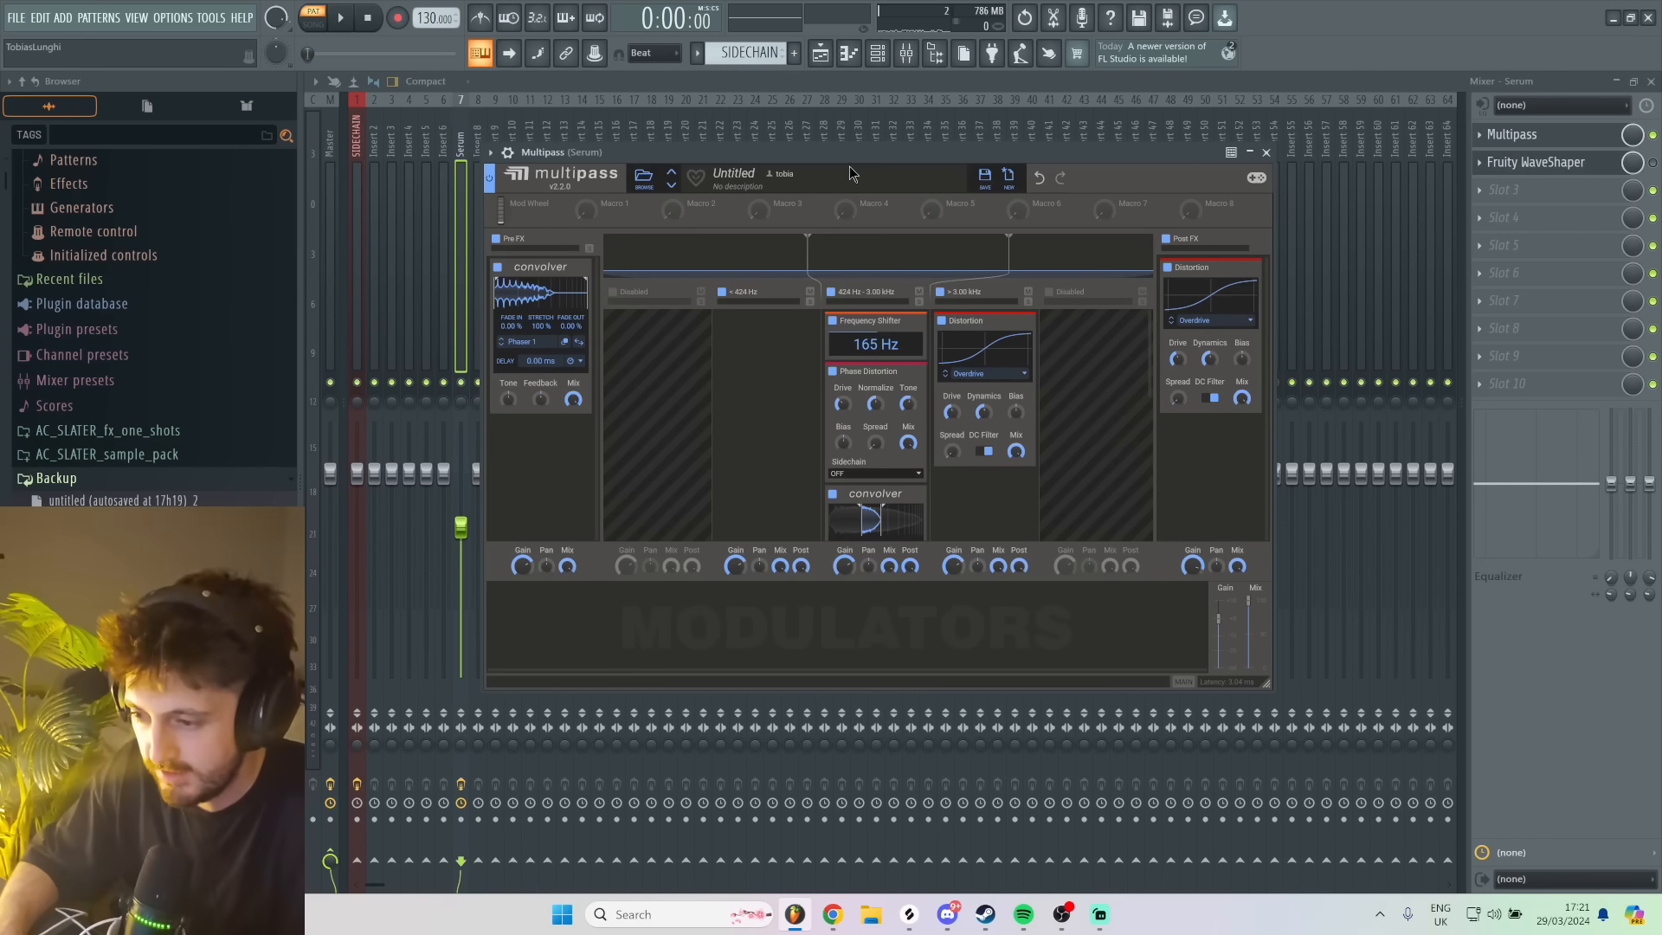
- Shorten the Pre FX Convolver's stretch to 40% and audition it with test notes
key("d")
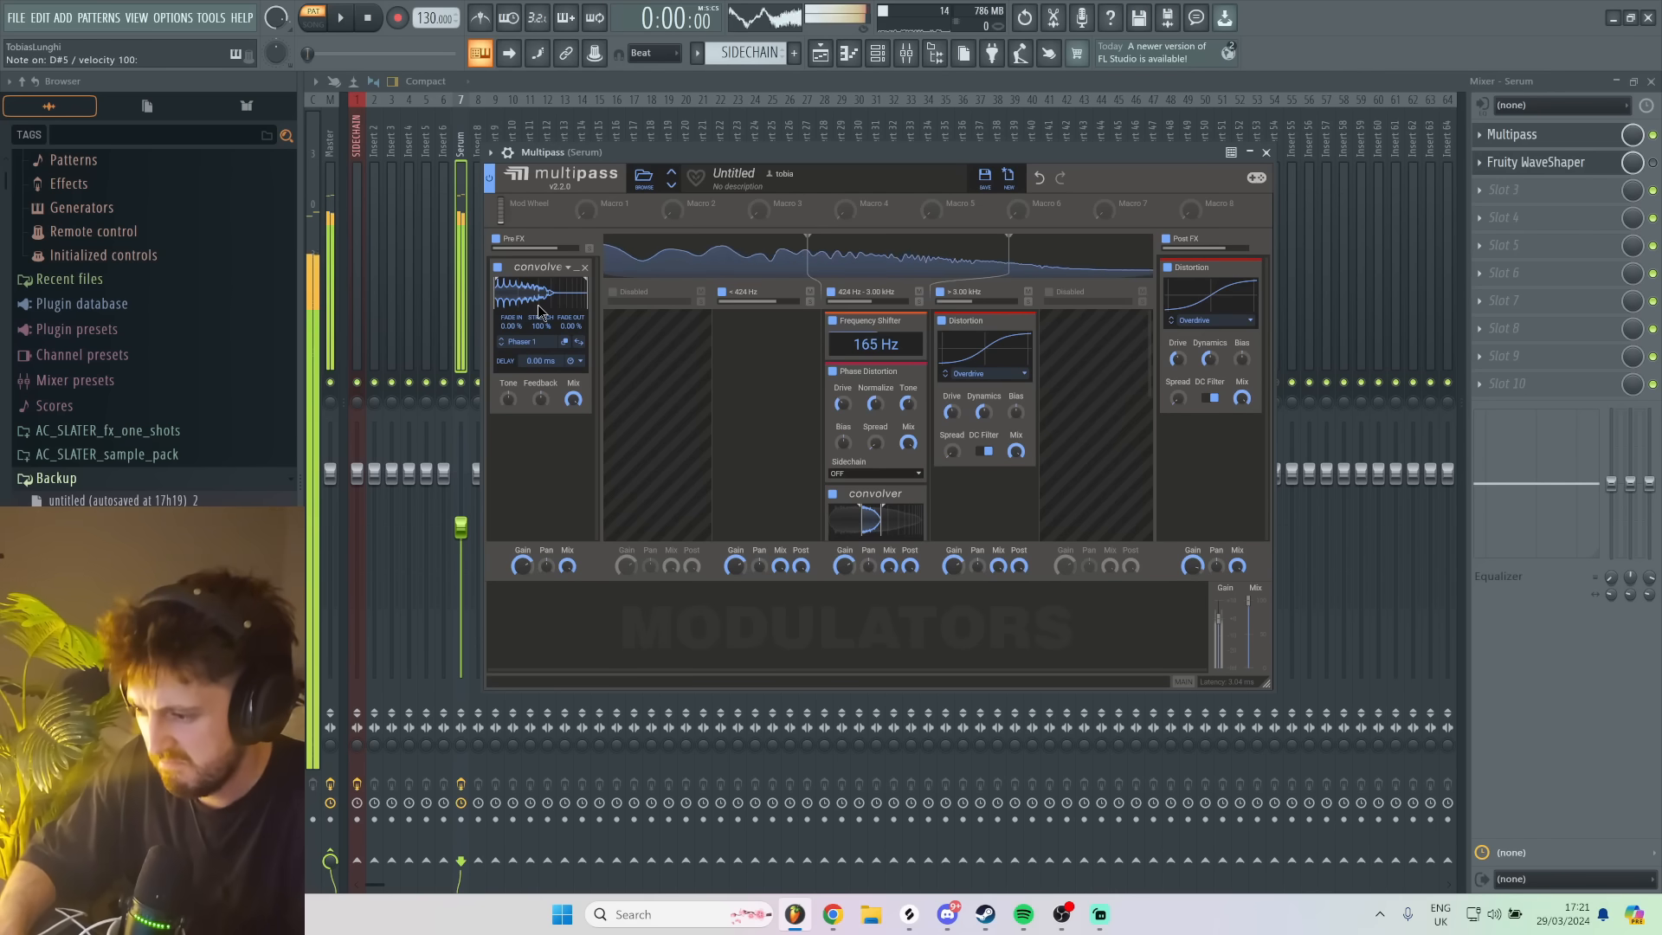
left_click_drag(539, 311, 524, 430)
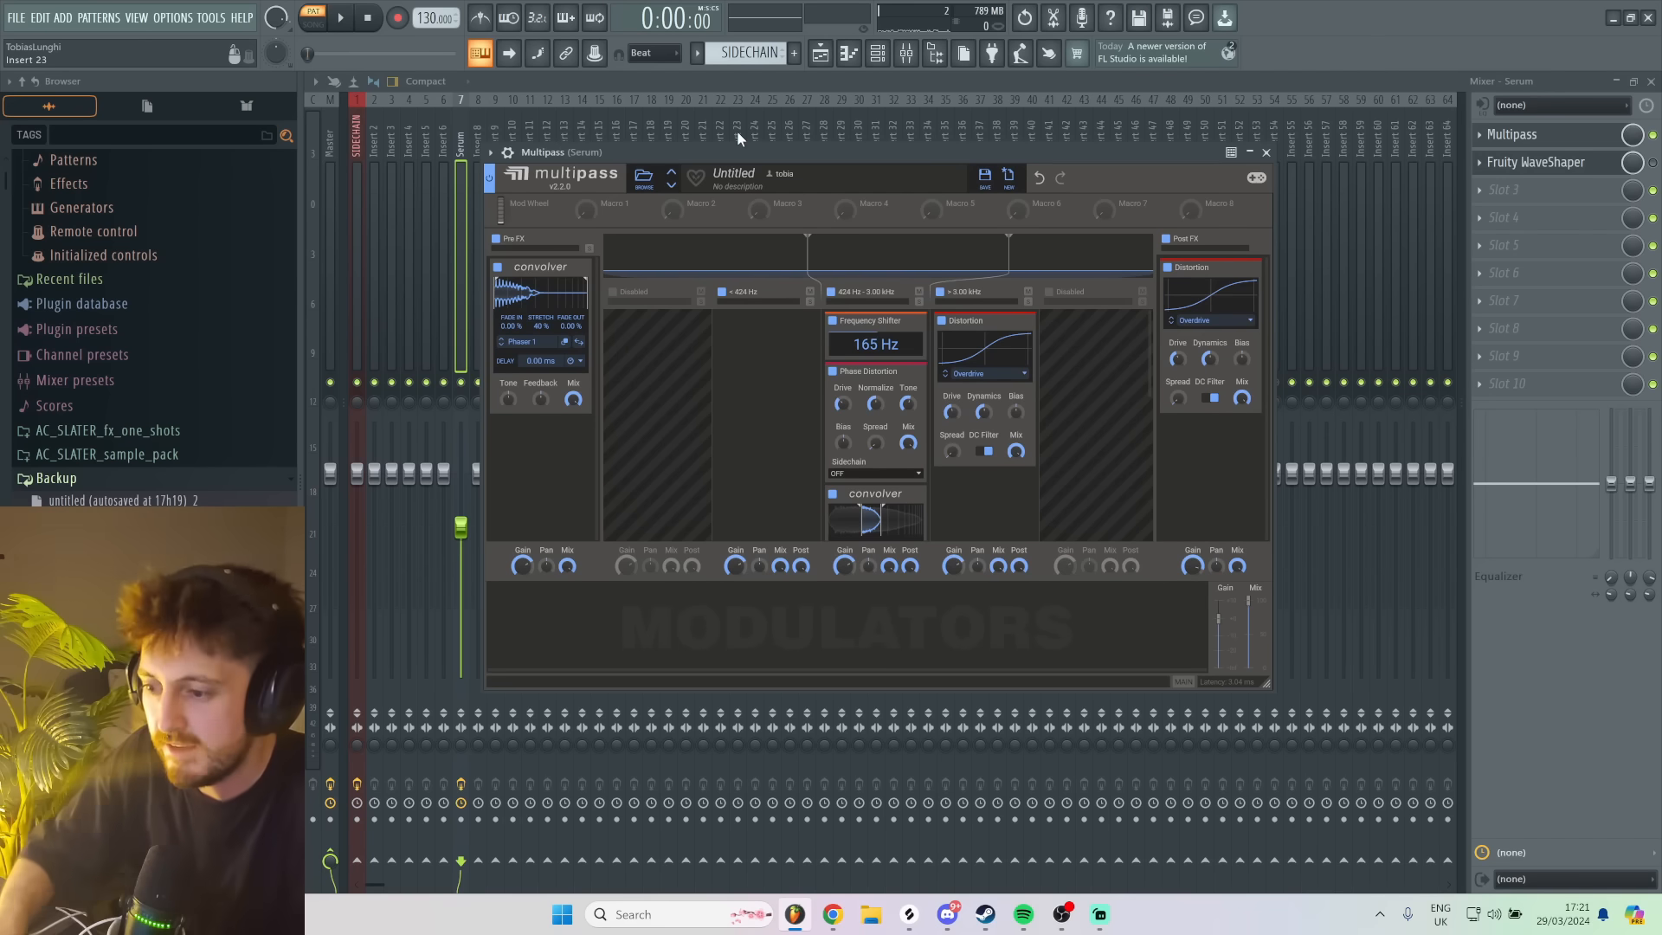
key("d")
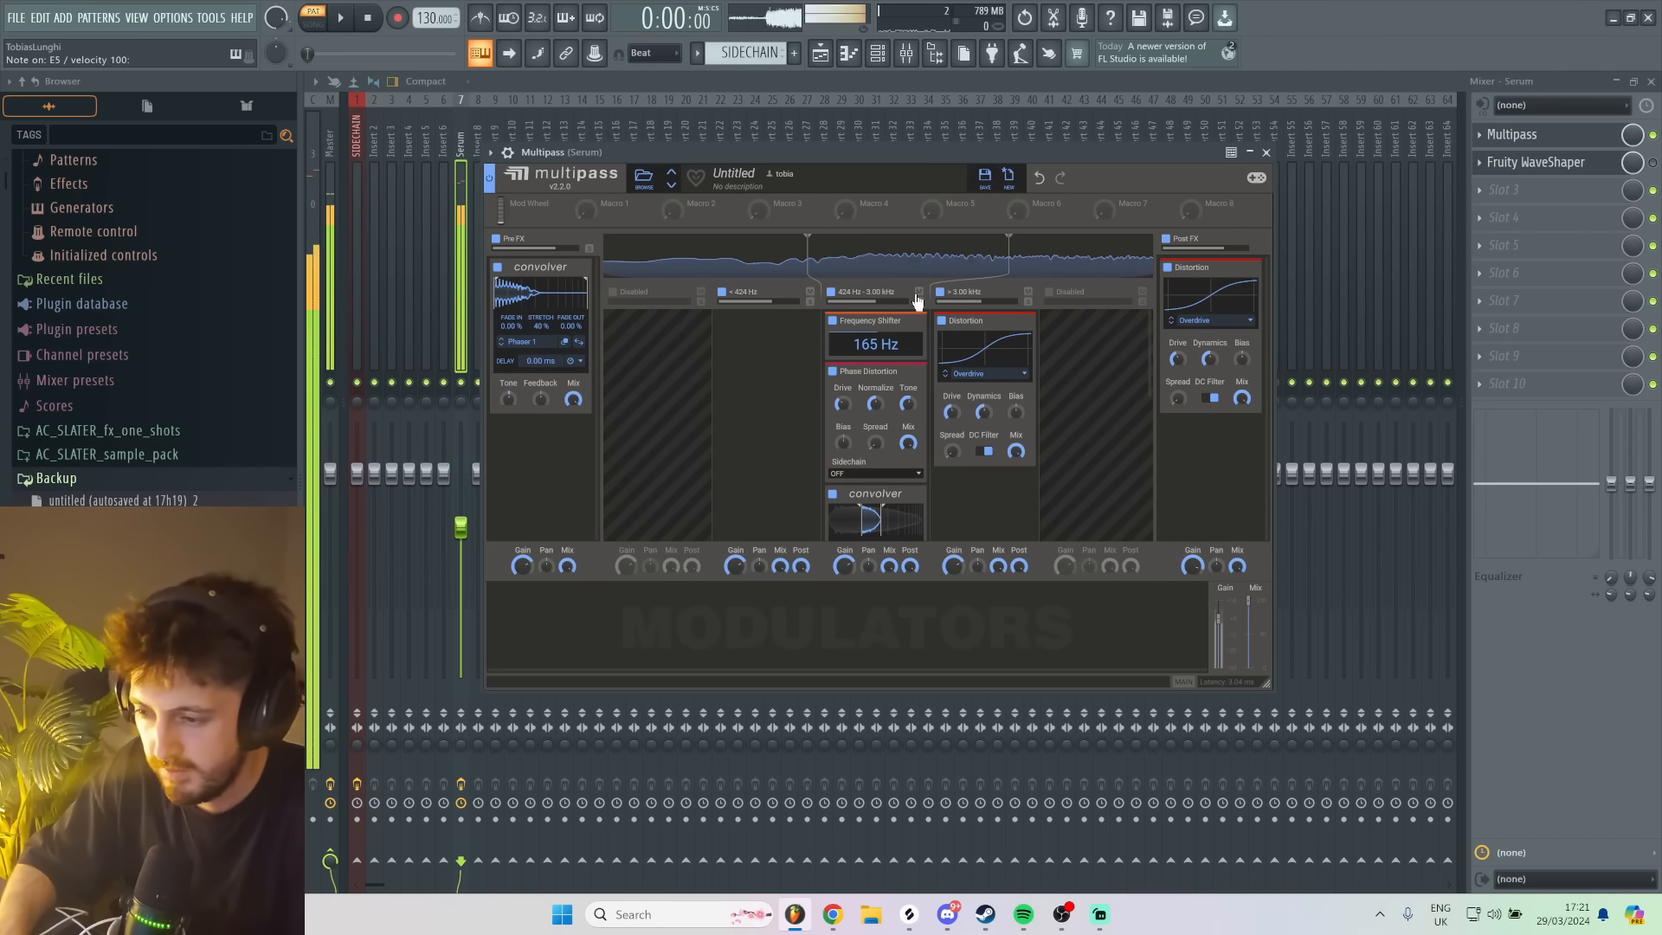
- Reopen the Serum instrument and enable its EQ effect after the Distortion
key("F6")
left_click(761, 239)
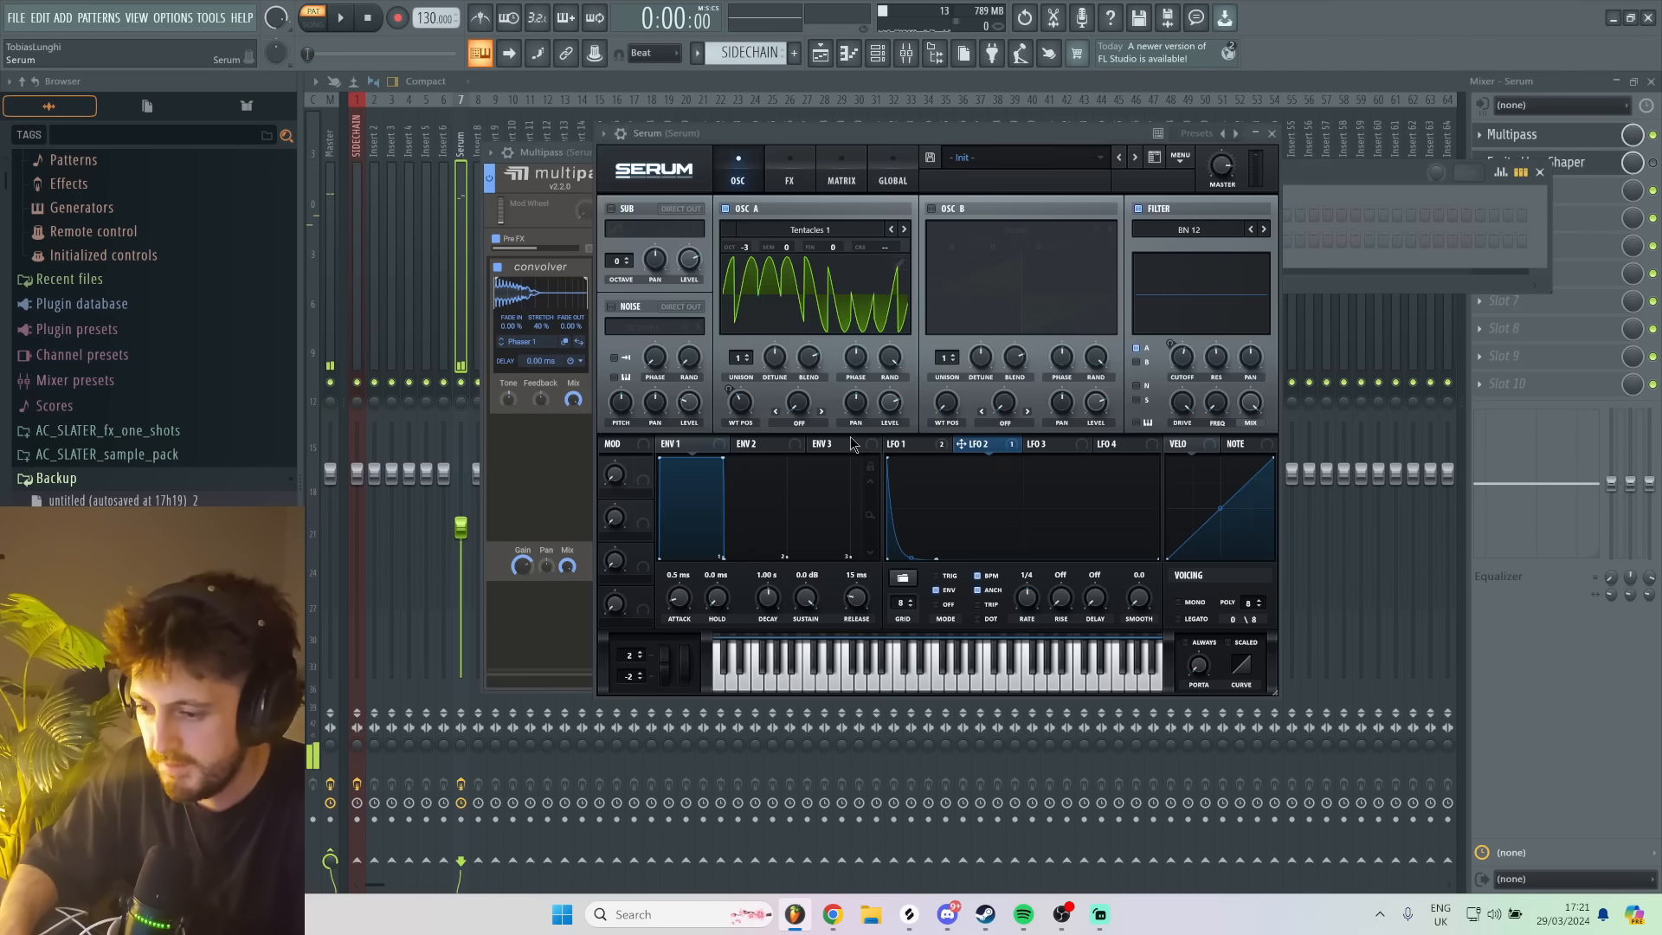
left_click(789, 173)
left_click(616, 395)
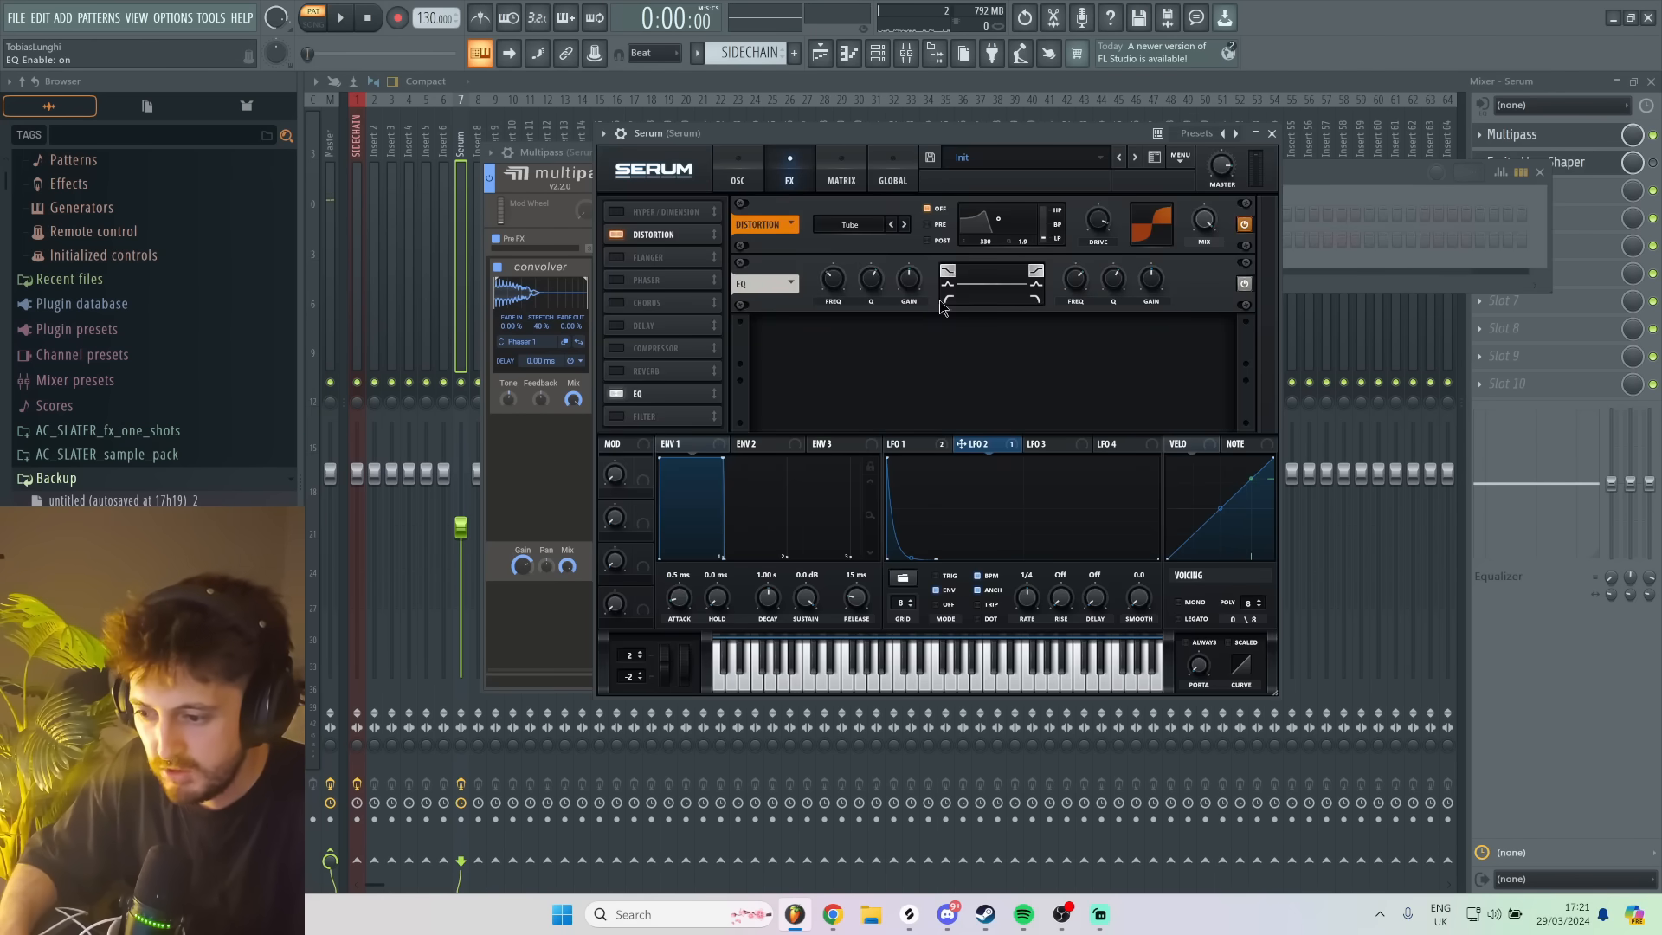
- Switch the Serum EQ's low band to a peak shape and boost its gain while playing test notes
left_click(949, 286)
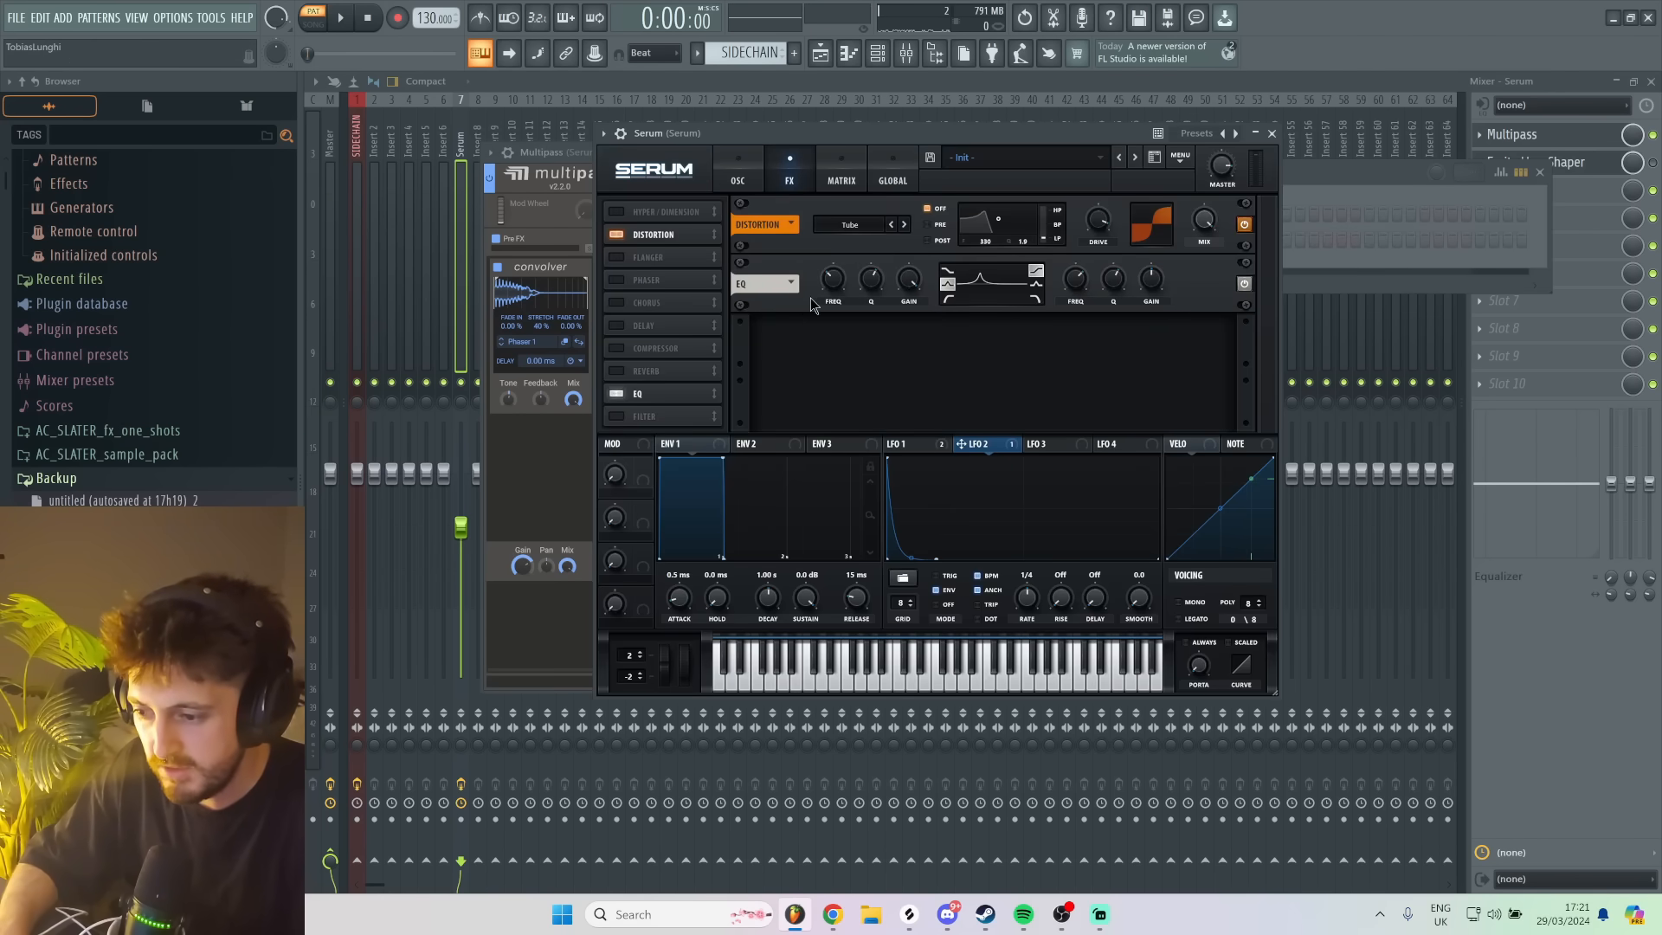
key("c")
key("c")
left_click_drag(821, 296, 909, 284)
key("c")
key("d")
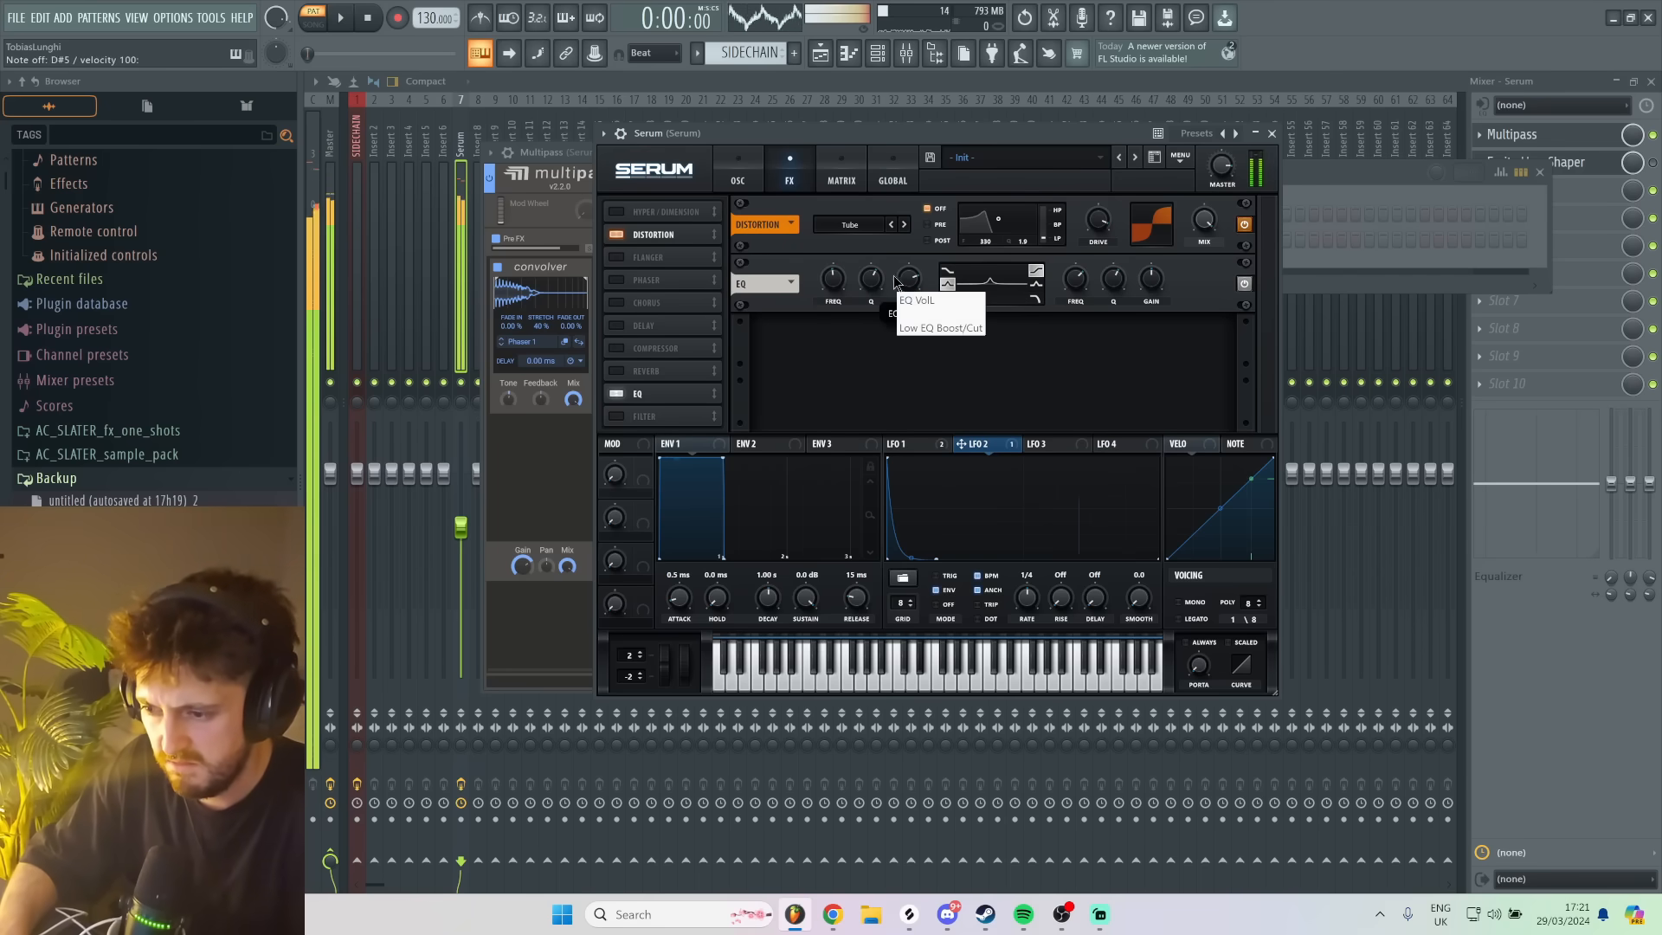
- Lower the EQ low band's frequency slightly while playing test notes
key("c")
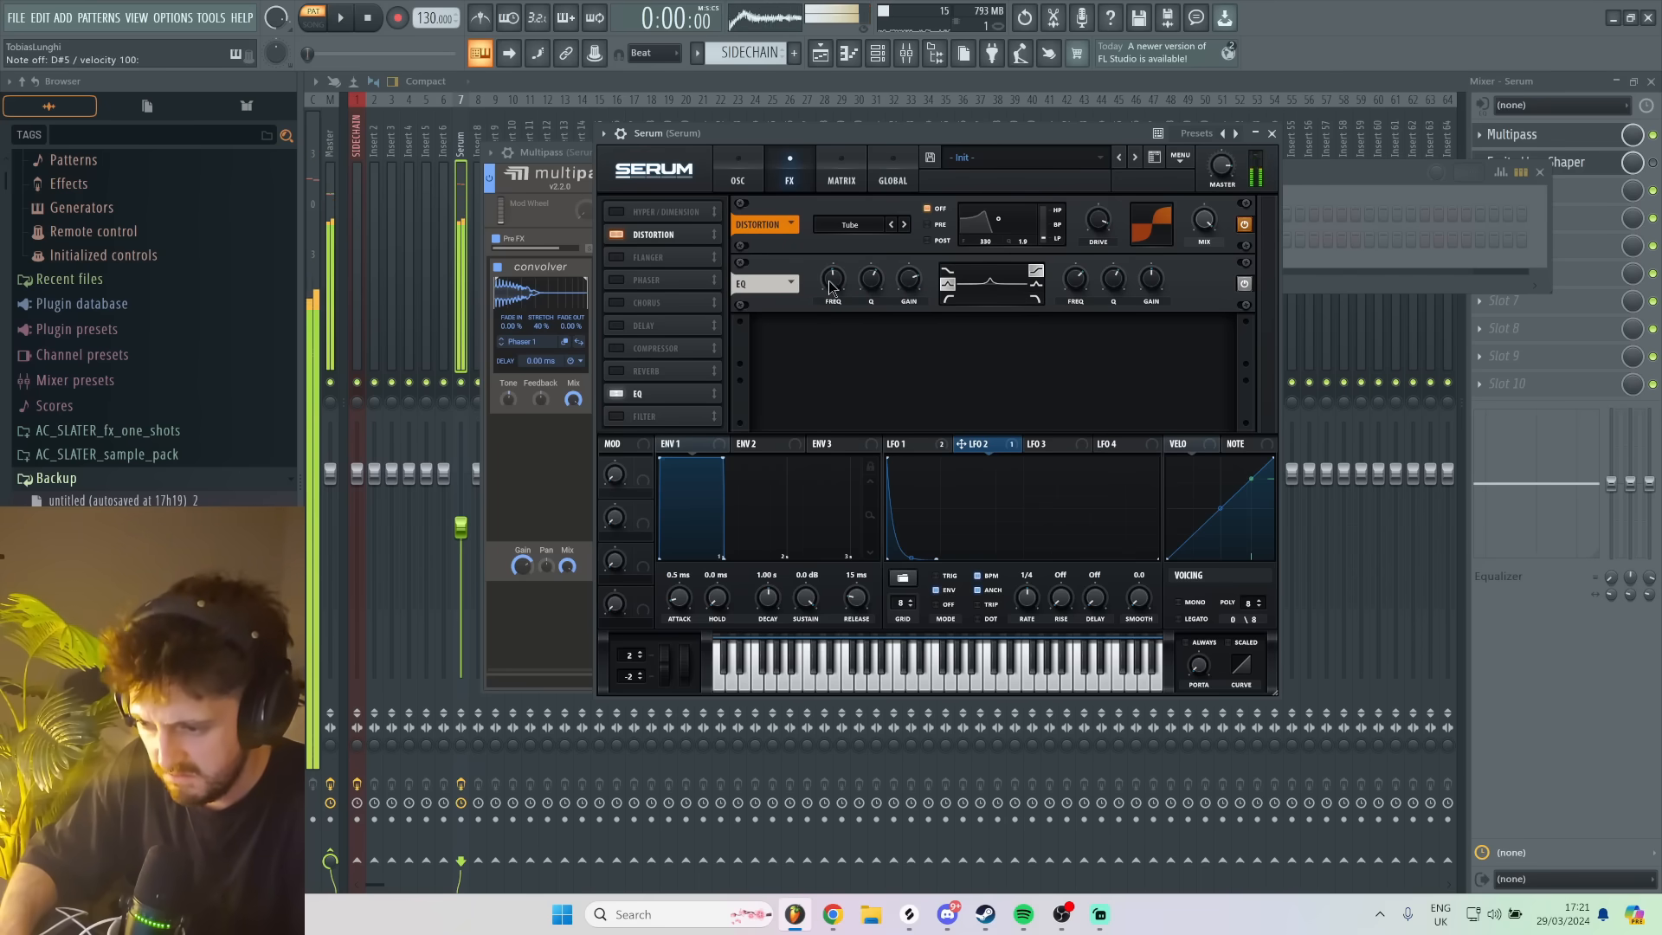
key("d")
left_click_drag(832, 281, 832, 292)
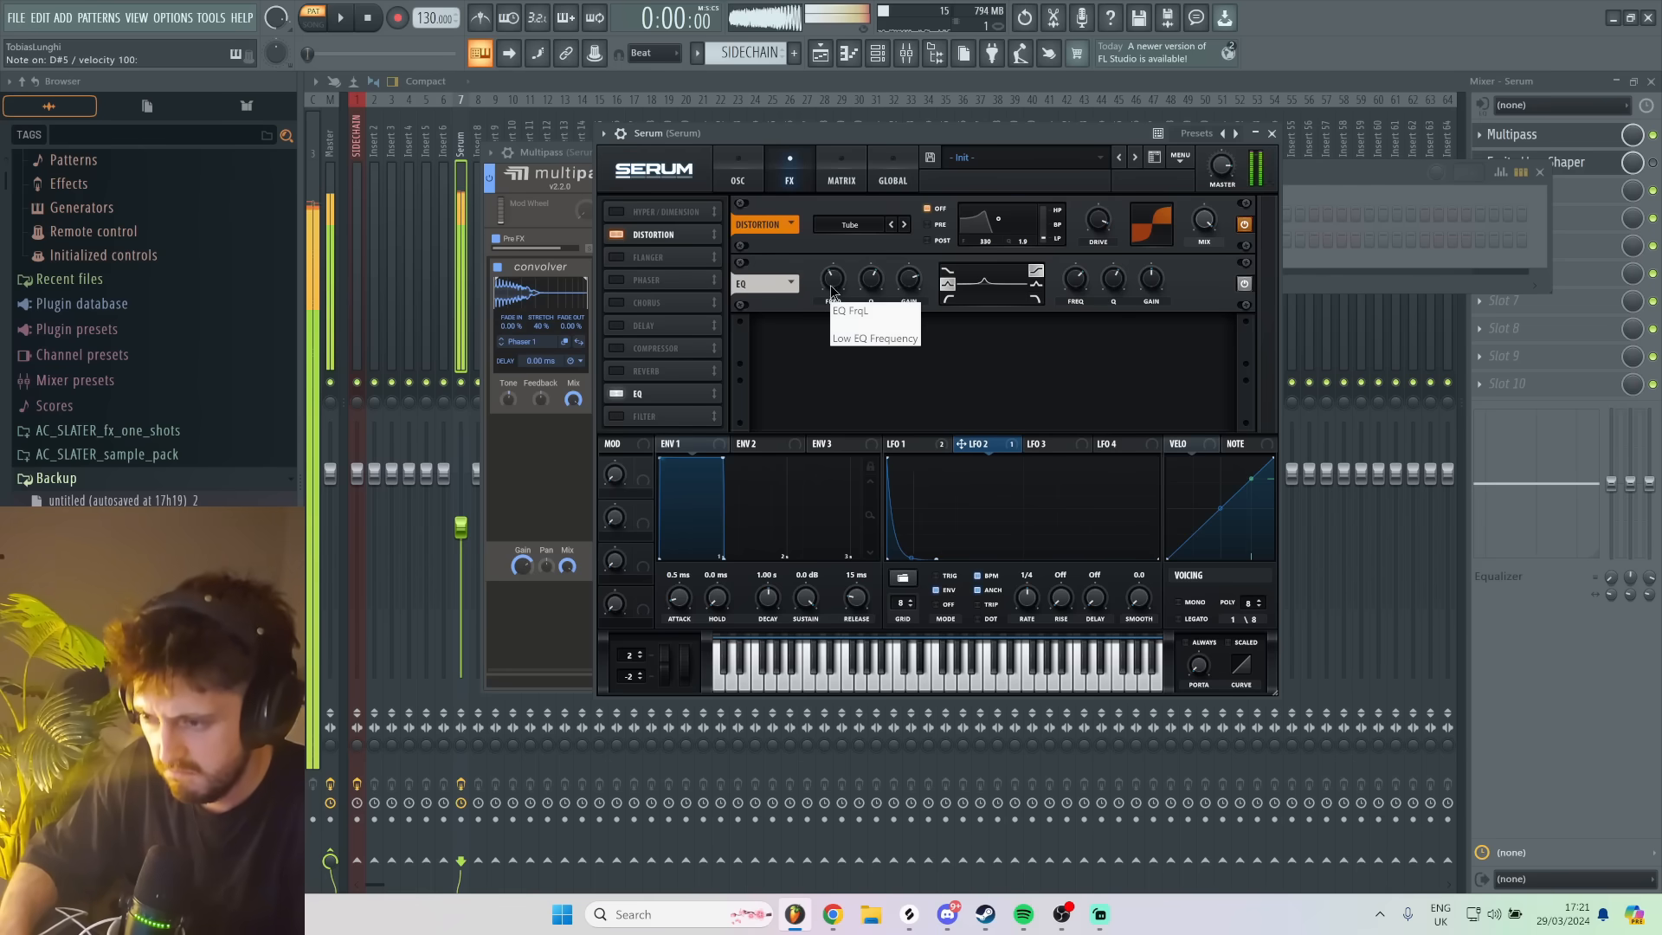
key("m")
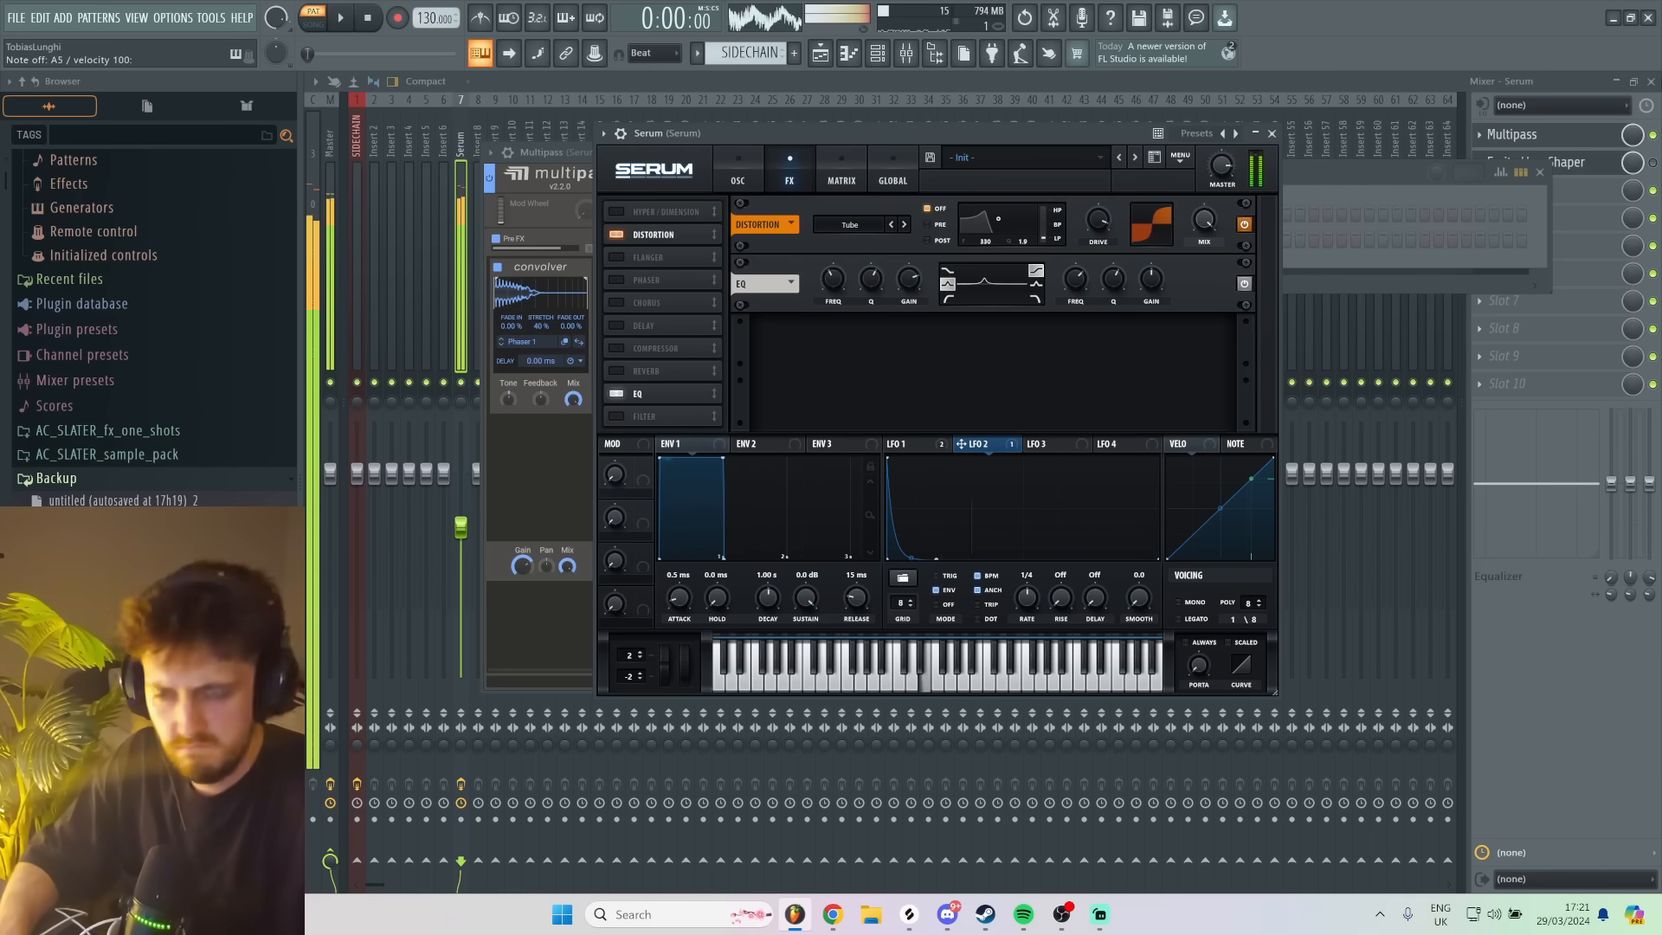
- Reopen Multipass on the Serum mixer track and add a Convolver to the band above 3.00 kHz
left_click(1569, 137)
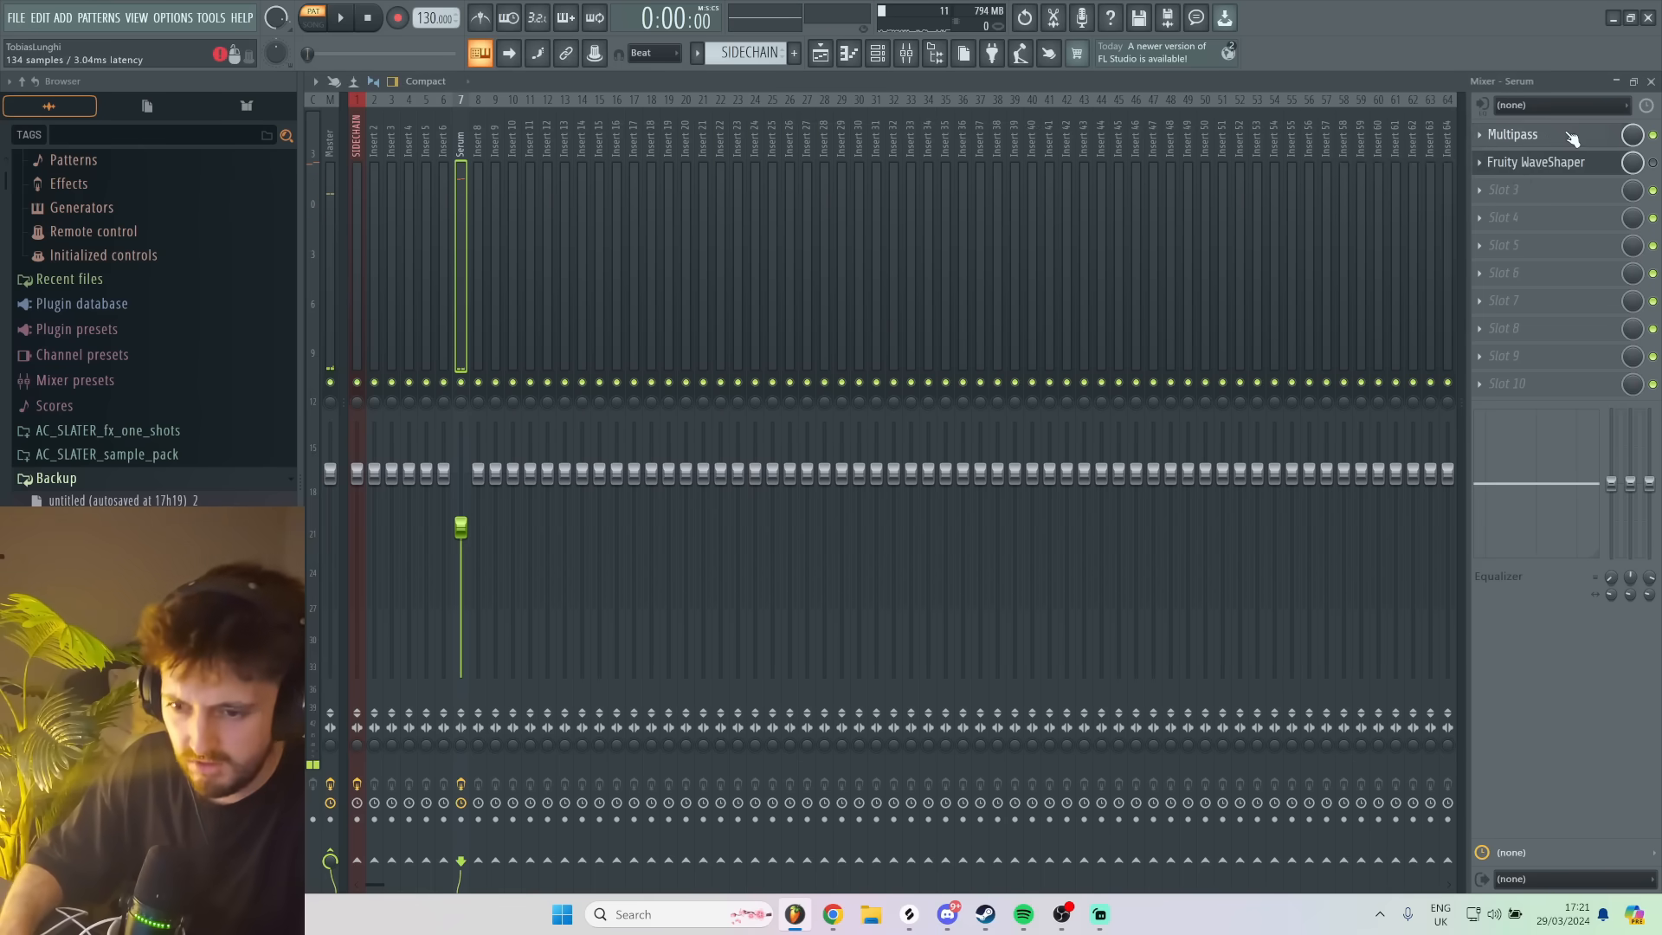
left_click(1569, 136)
scroll(961, 446, "down", 3)
left_click(954, 457)
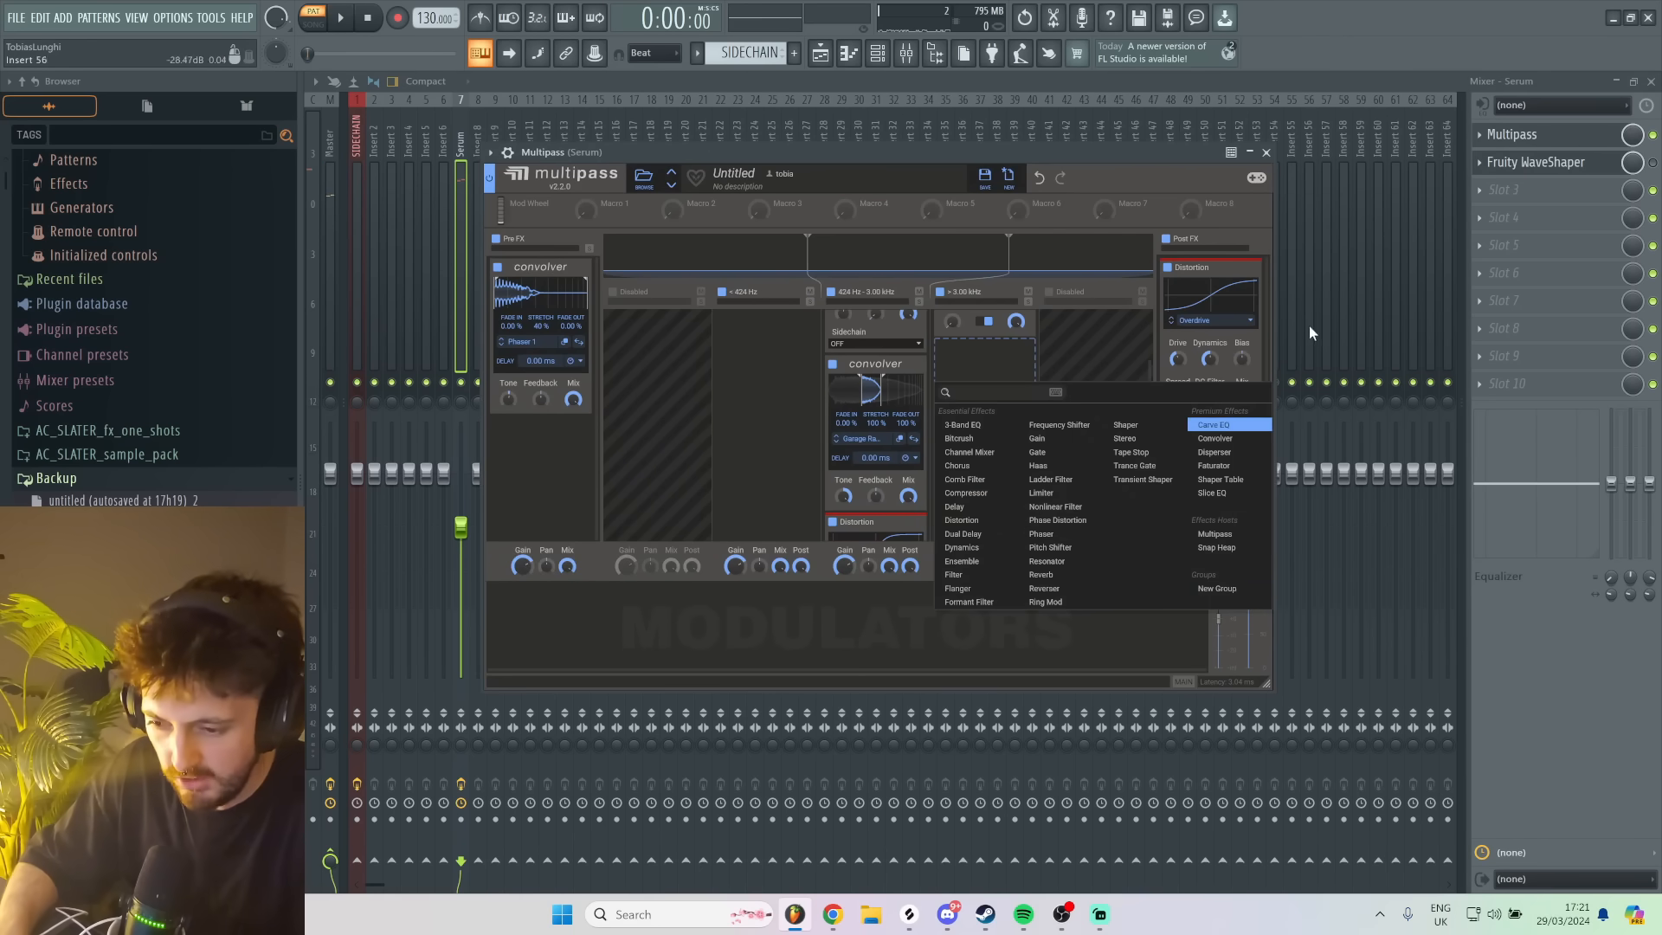
left_click(1218, 439)
- Load the factory Spaces Real impulse response Empty Apartment Bedroom into the high band's Convolver
left_click(973, 422)
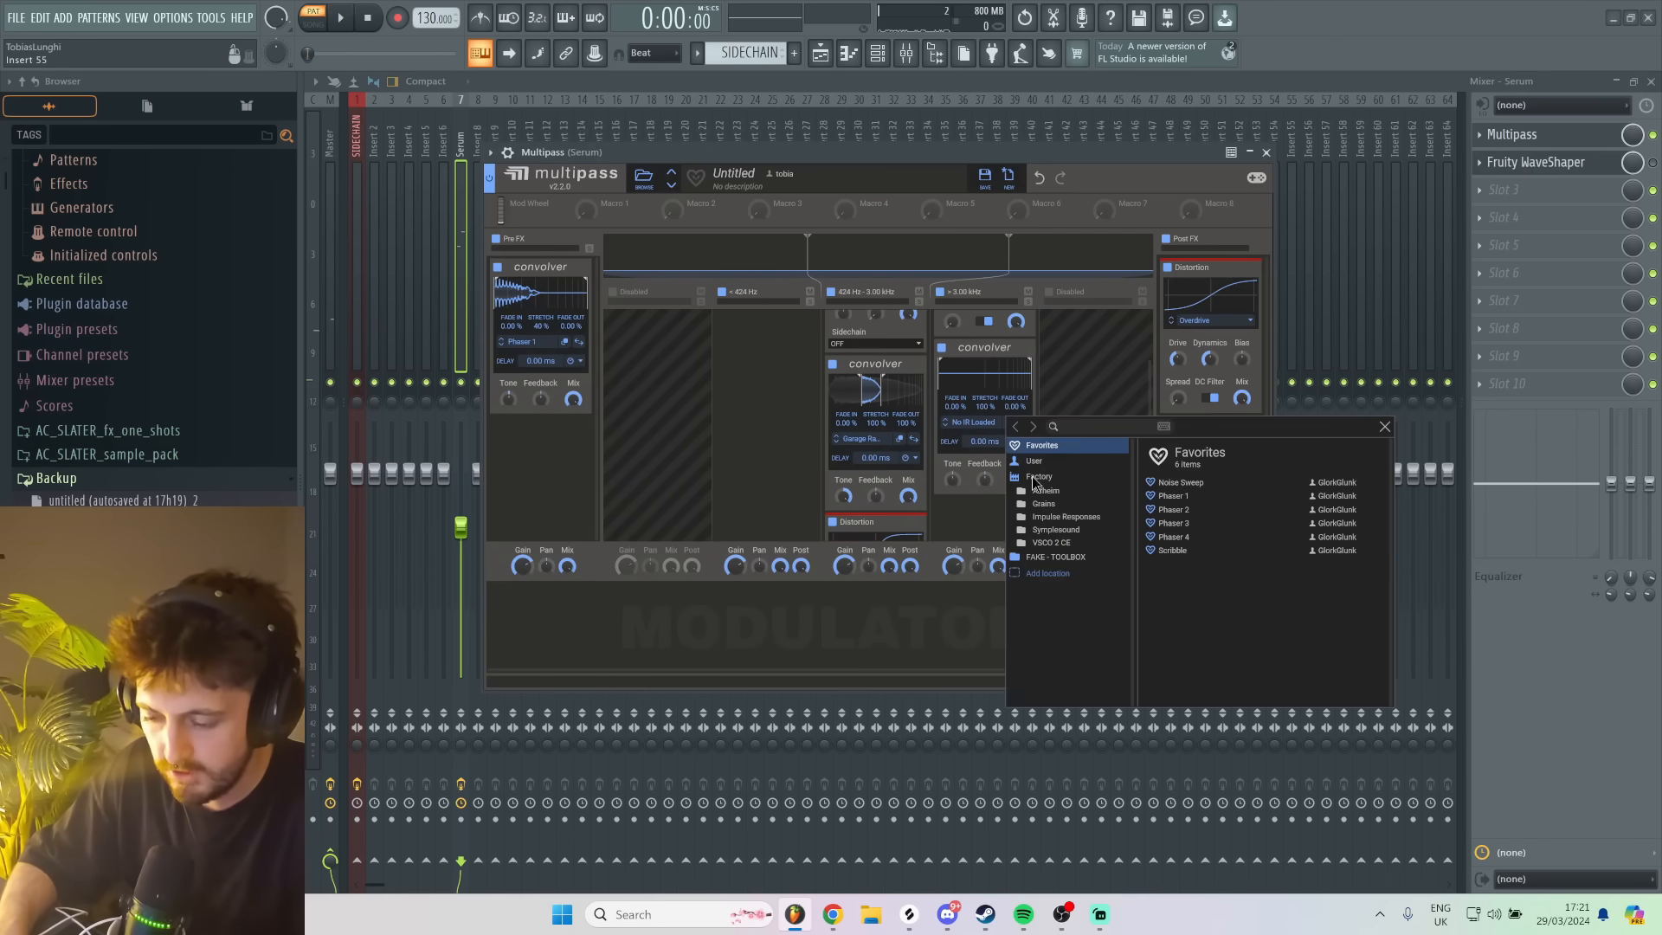
left_click(1082, 518)
left_click(1200, 618)
left_click(1209, 538)
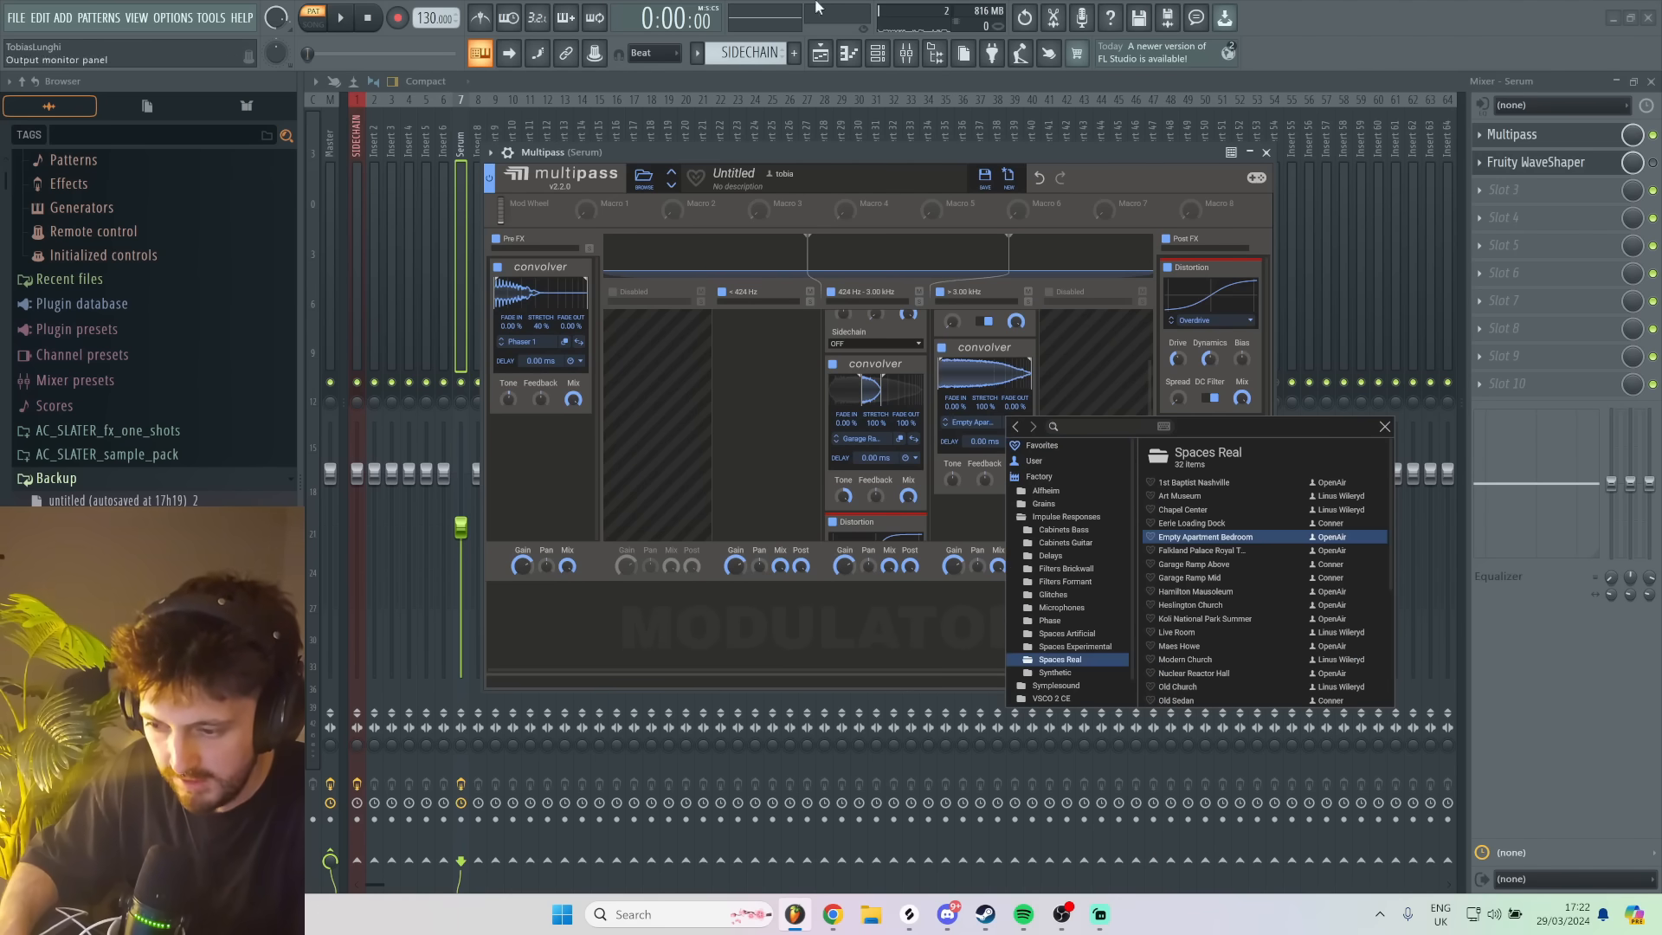
left_click(877, 162)
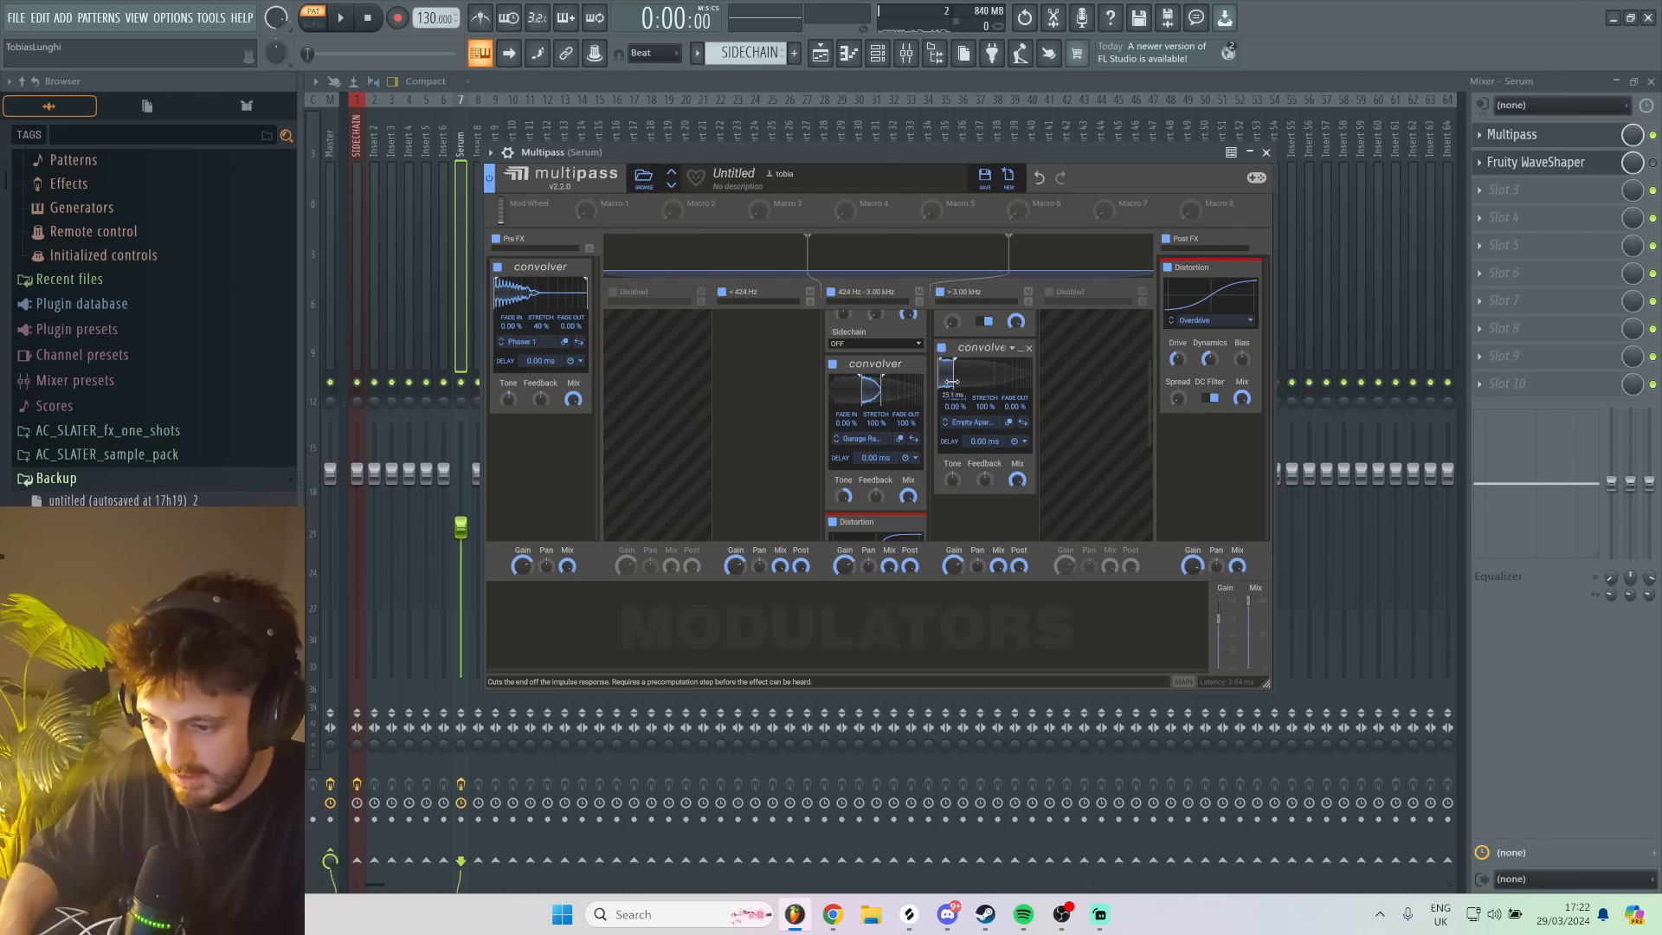
- Trim the high band Convolver's impulse response to a short section and raise its tone, auditioning with test notes
left_click_drag(949, 379, 980, 381)
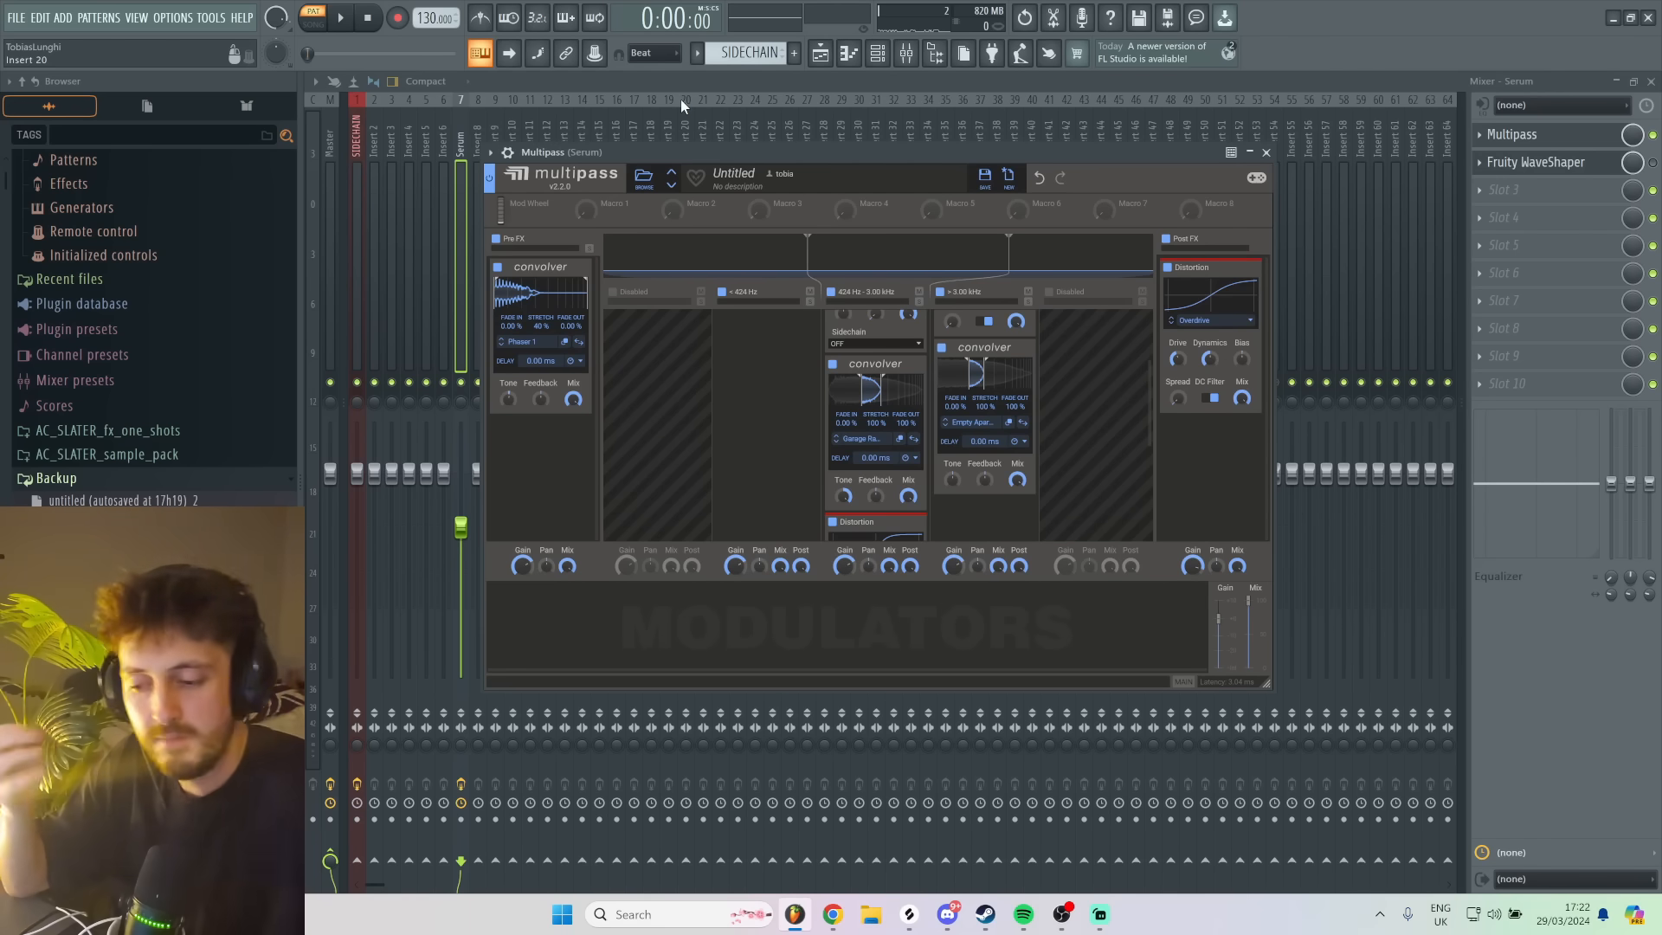
key("c")
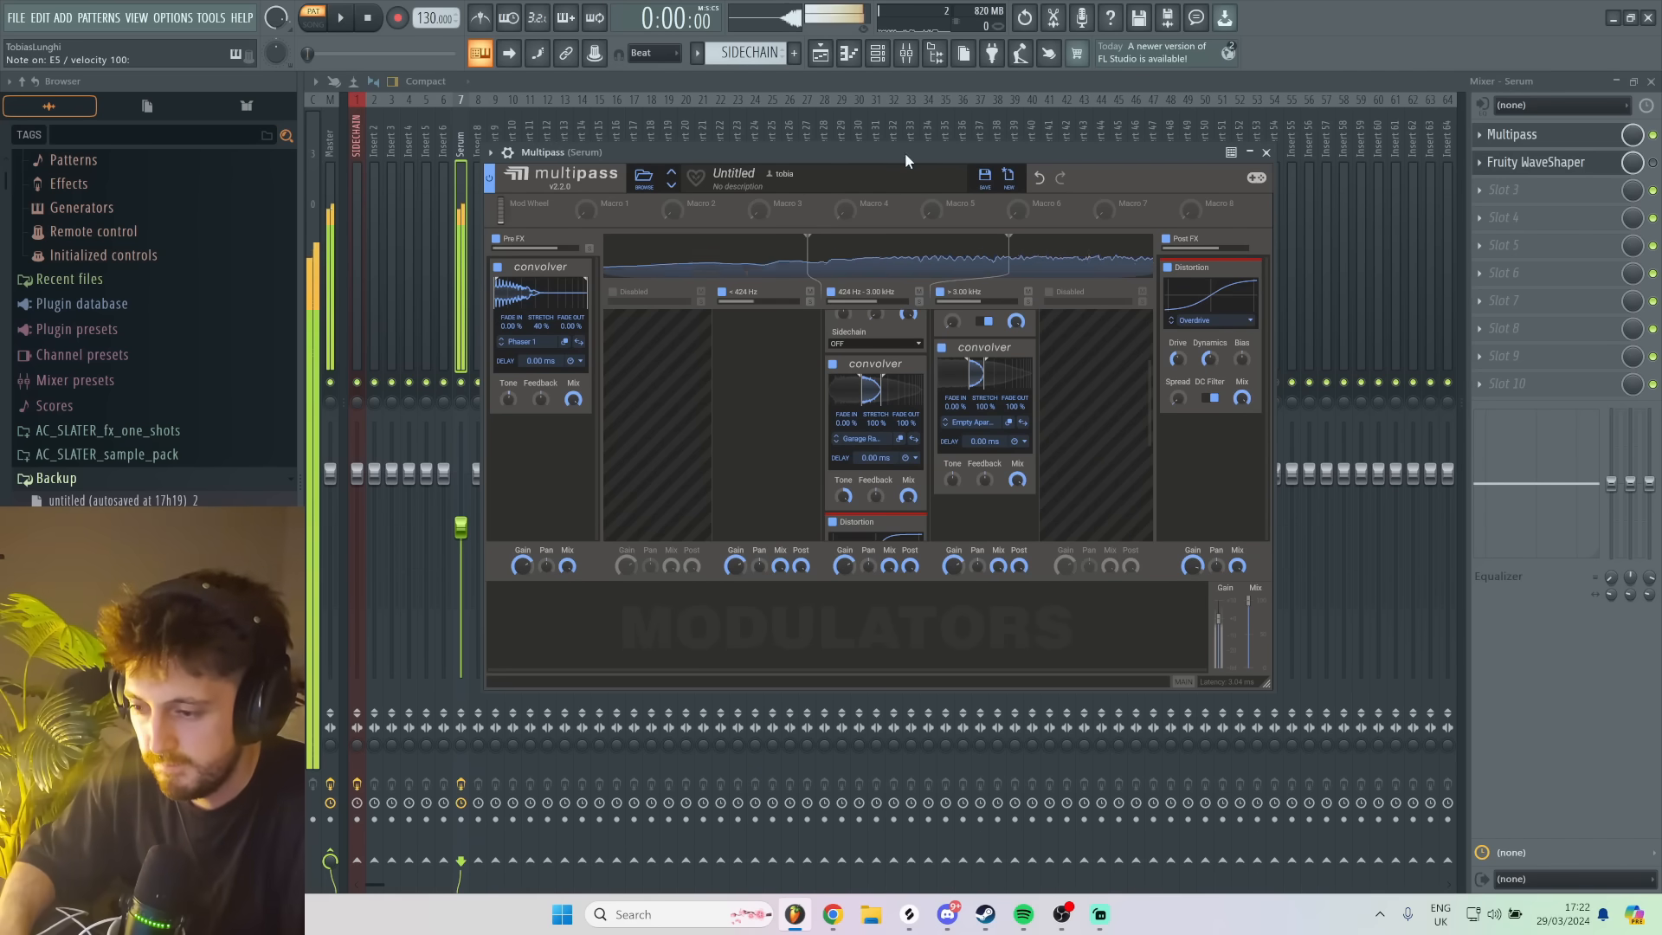
key("d")
left_click_drag(953, 479, 954, 447)
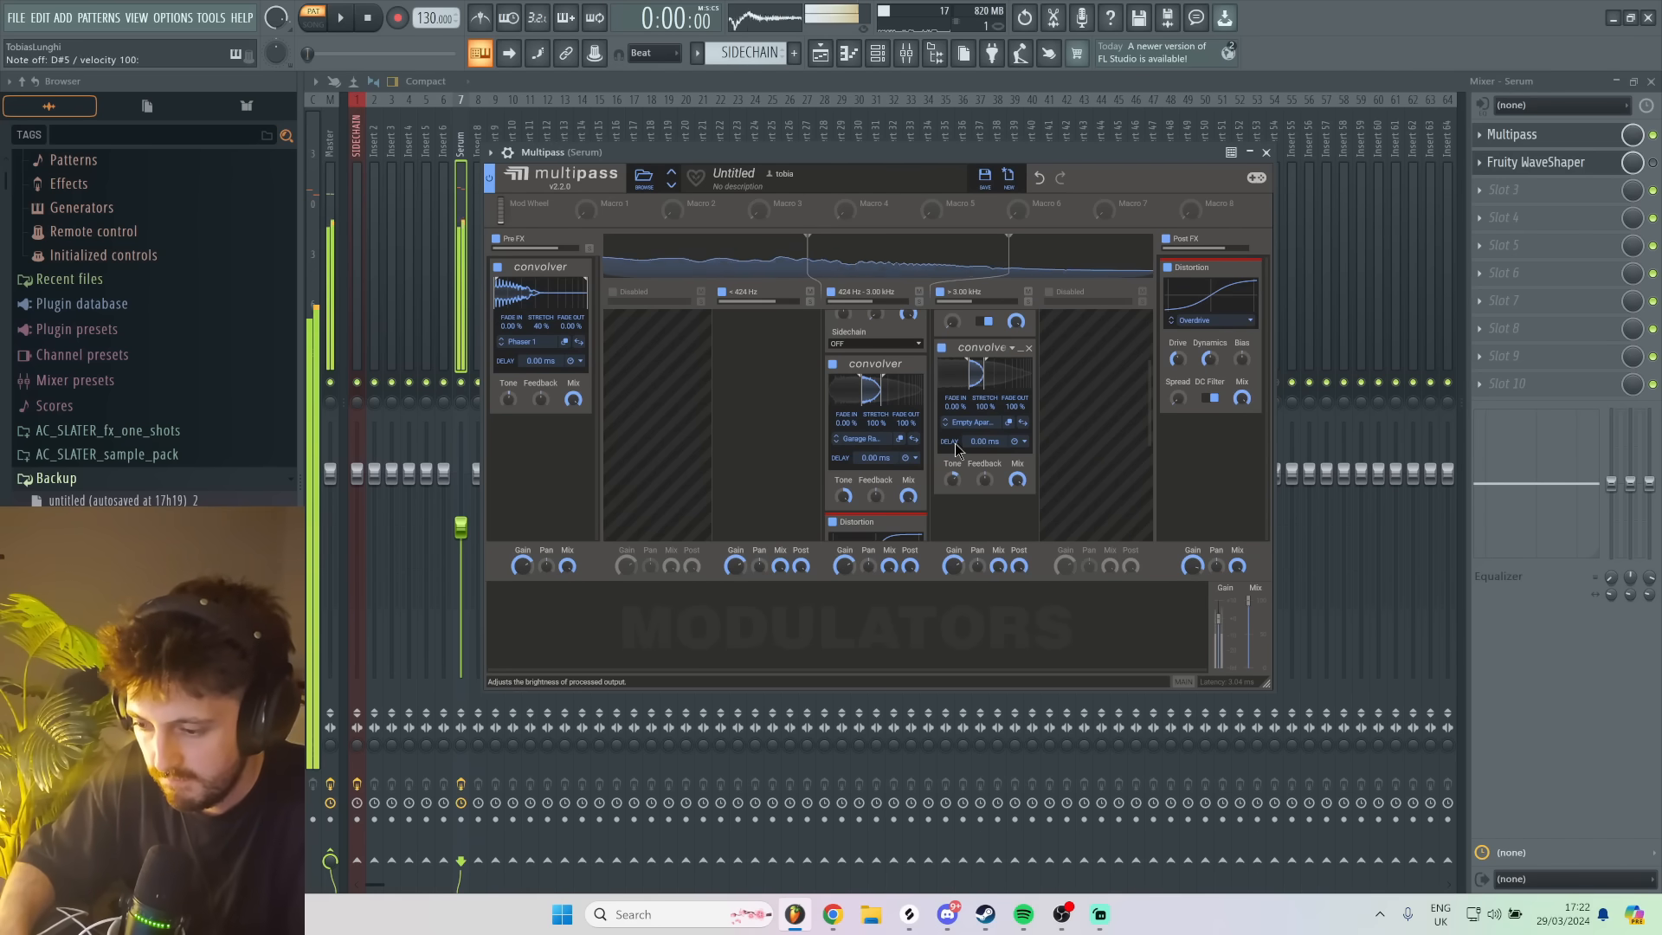
key("c")
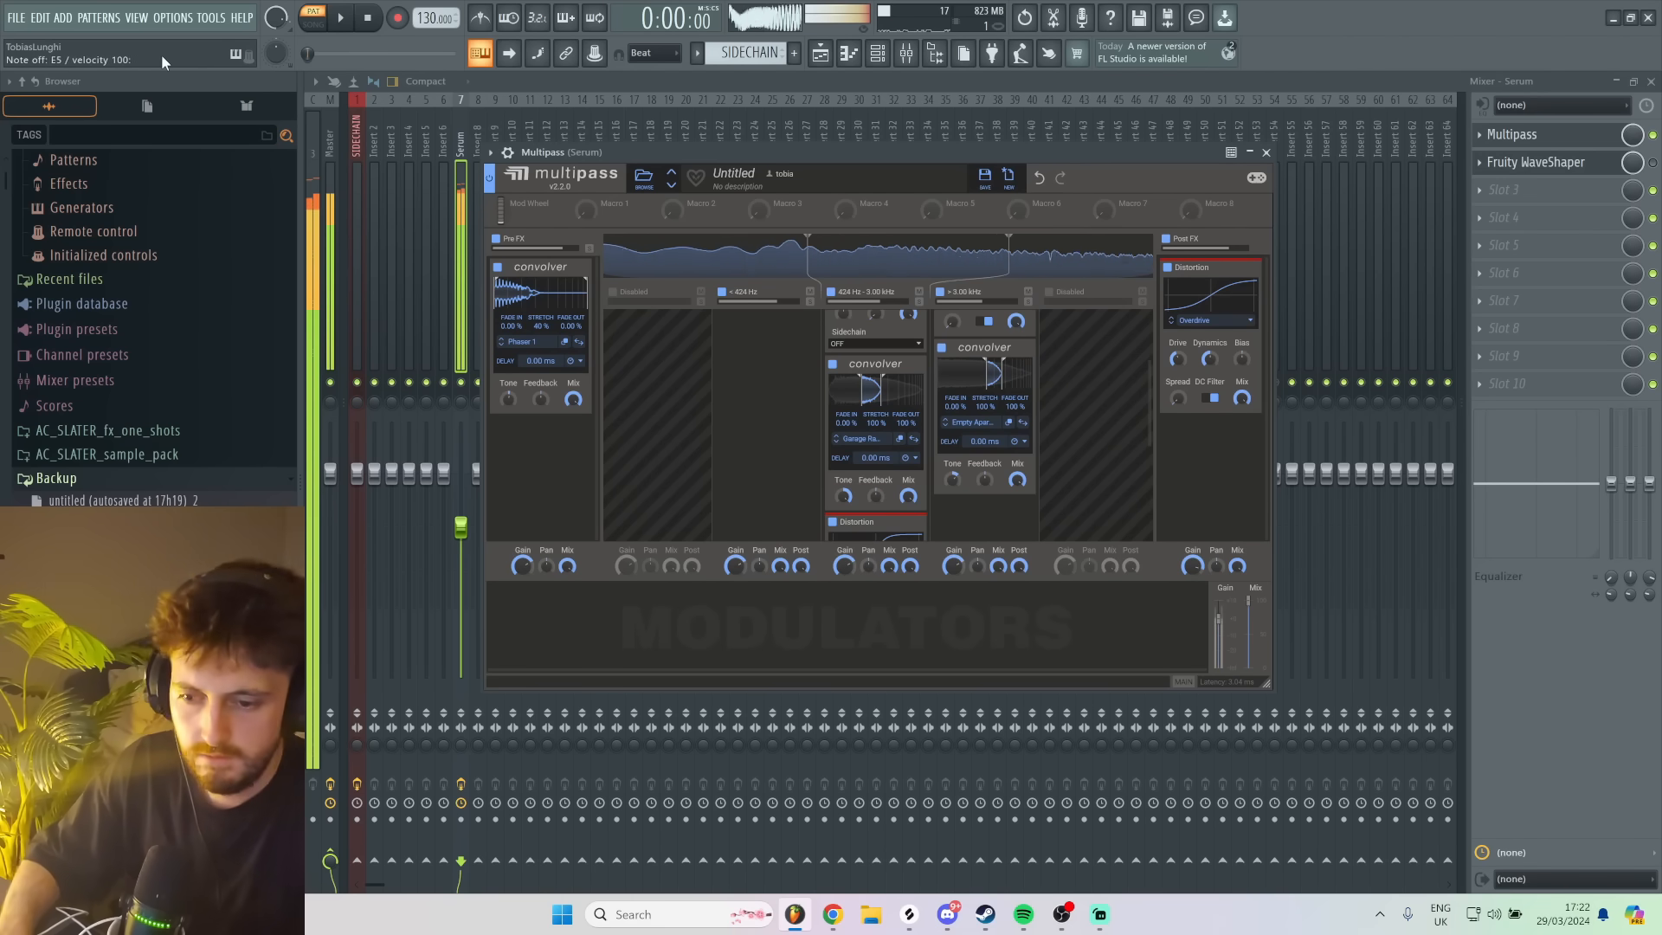
- Add Fruity Parametric EQ 2 to the third effect slot of the Serum mixer track
left_click(1506, 190)
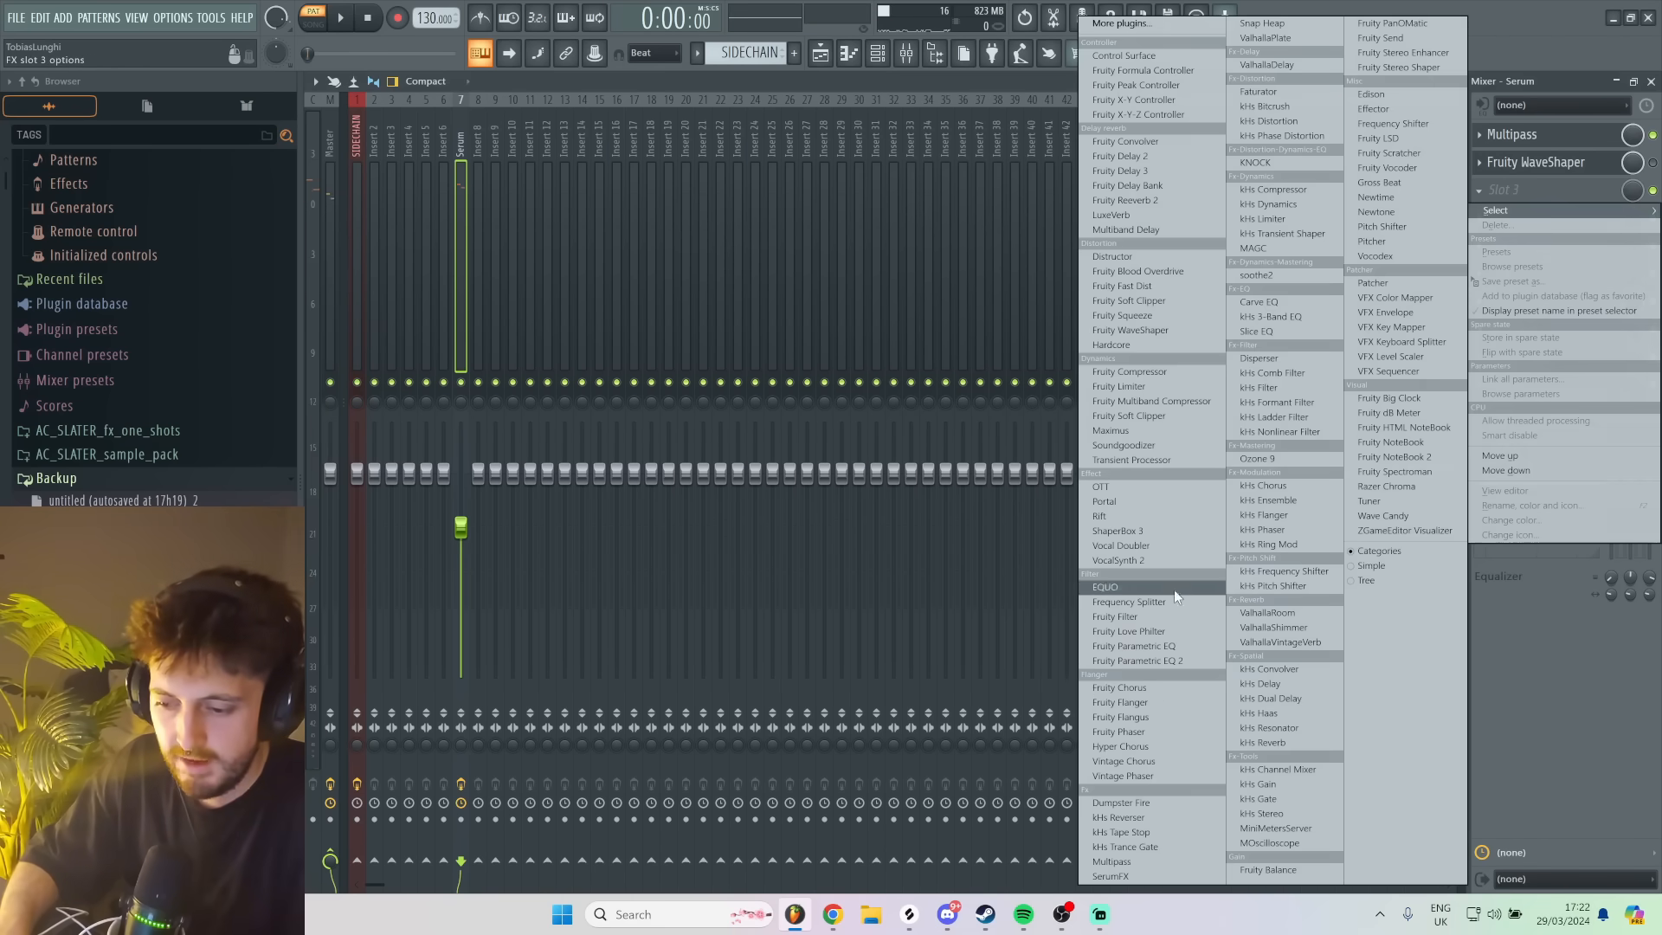
left_click(1150, 661)
left_click_drag(751, 175, 807, 158)
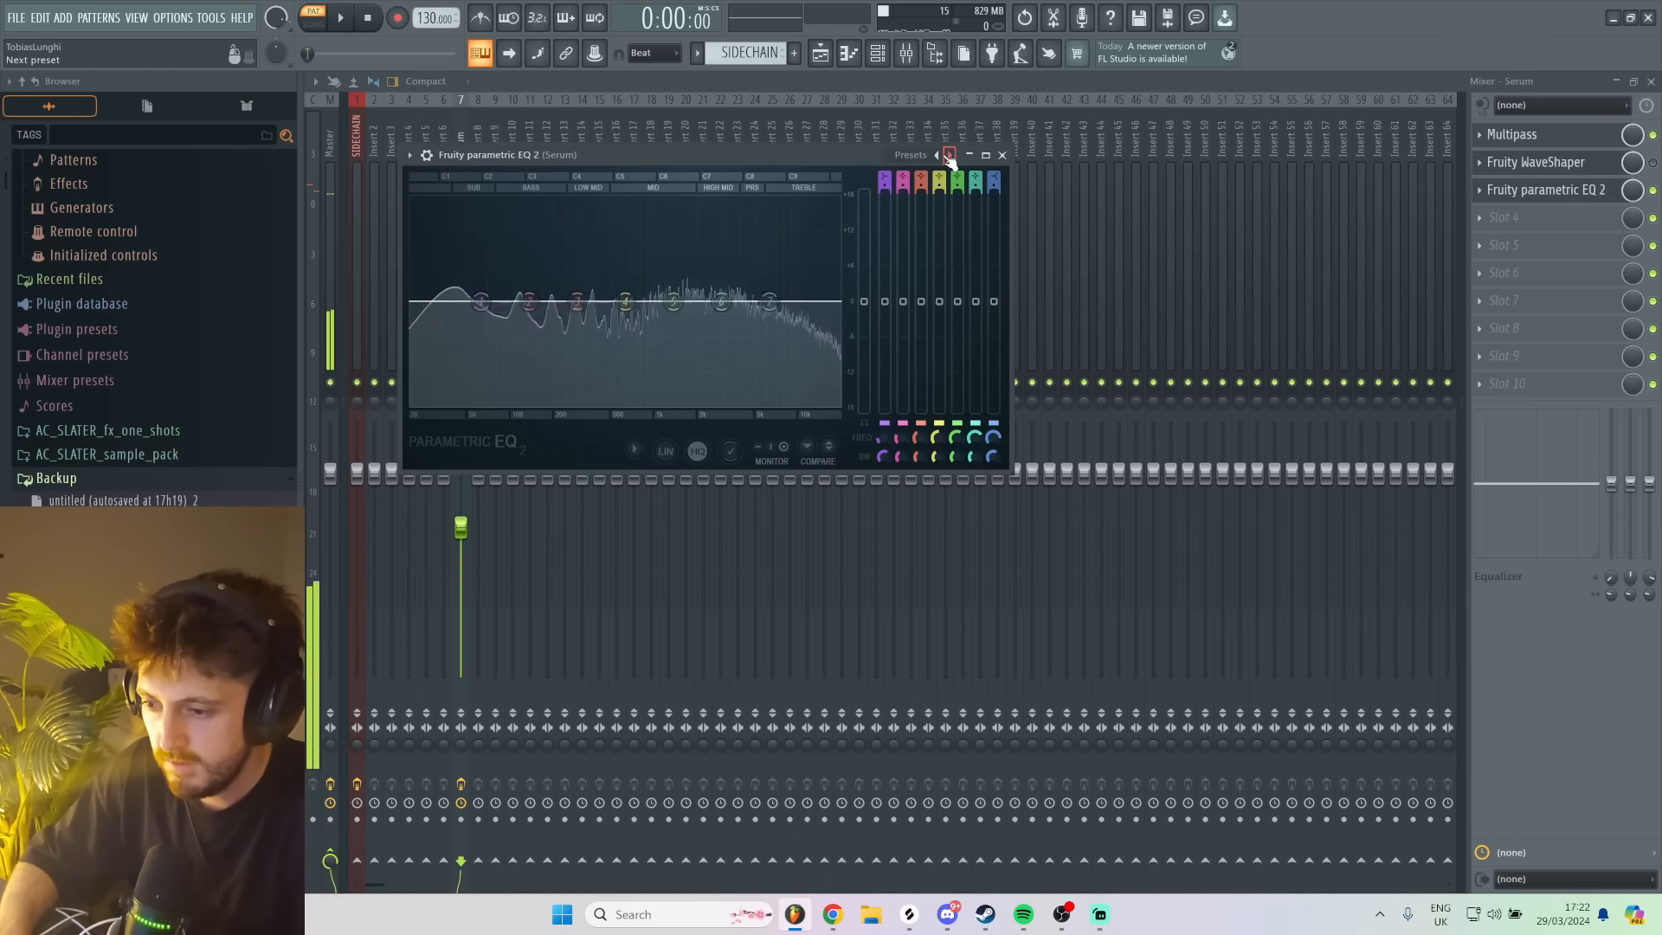
- Boost the parametric EQ's band 7 high shelf and band 1, cut bands 4 and 5 slightly, and audition with test notes
mouse_move(771, 302)
left_mouse_down()
mouse_move(777, 244)
mouse_move(772, 319)
left_mouse_up()
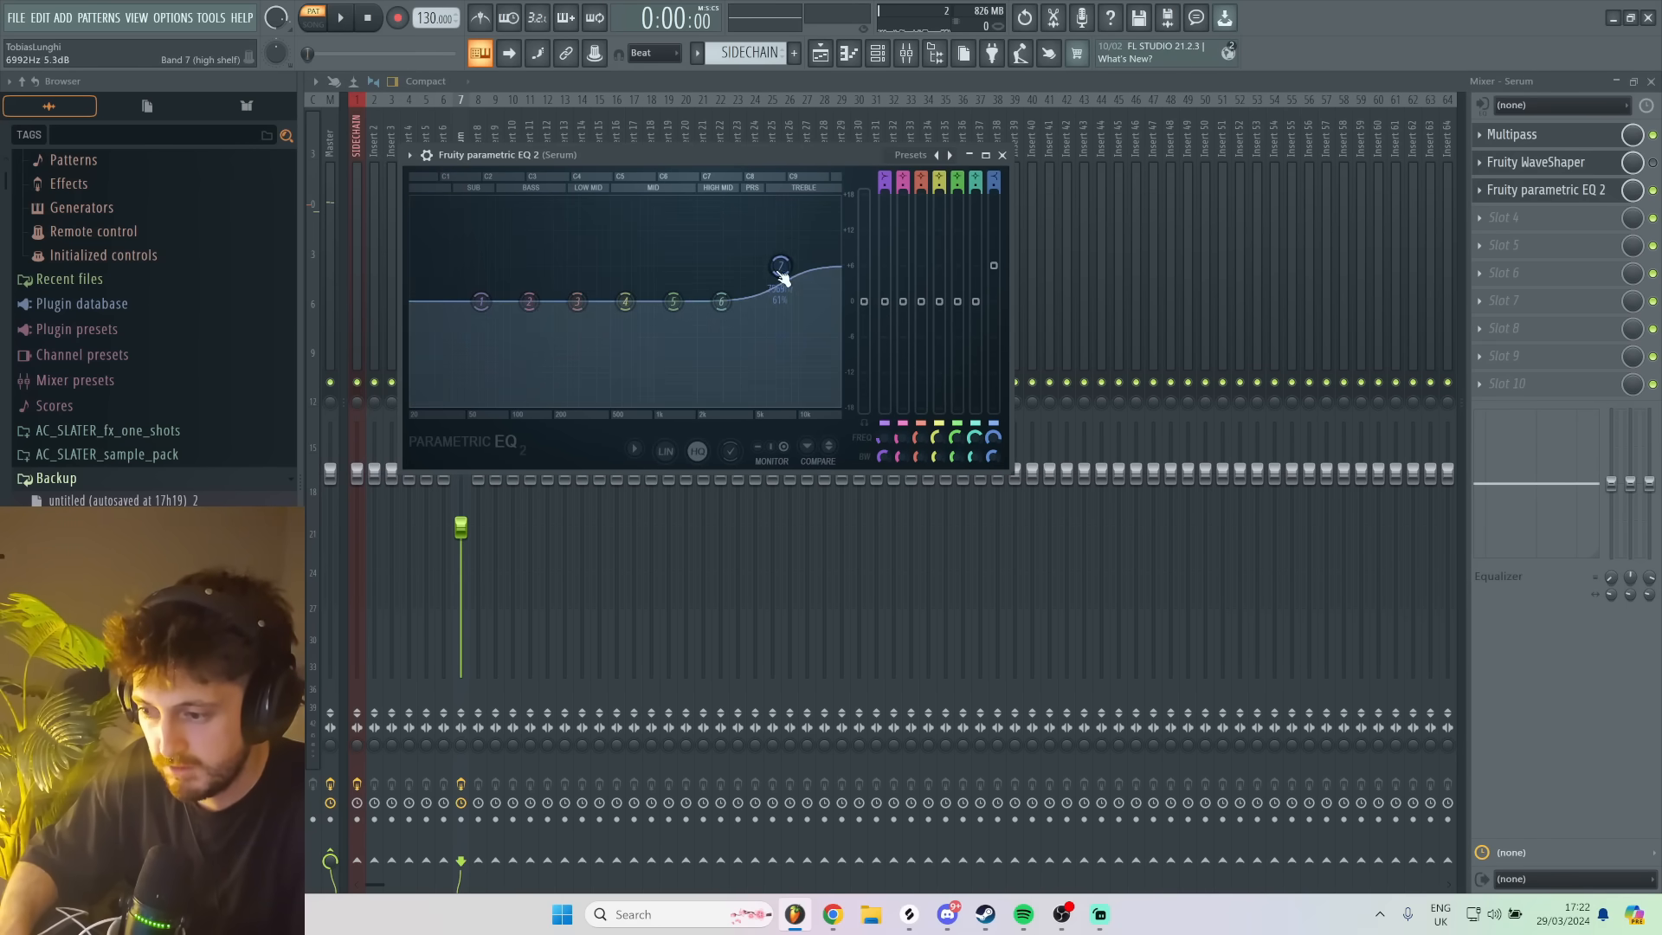
left_click_drag(786, 260, 782, 273)
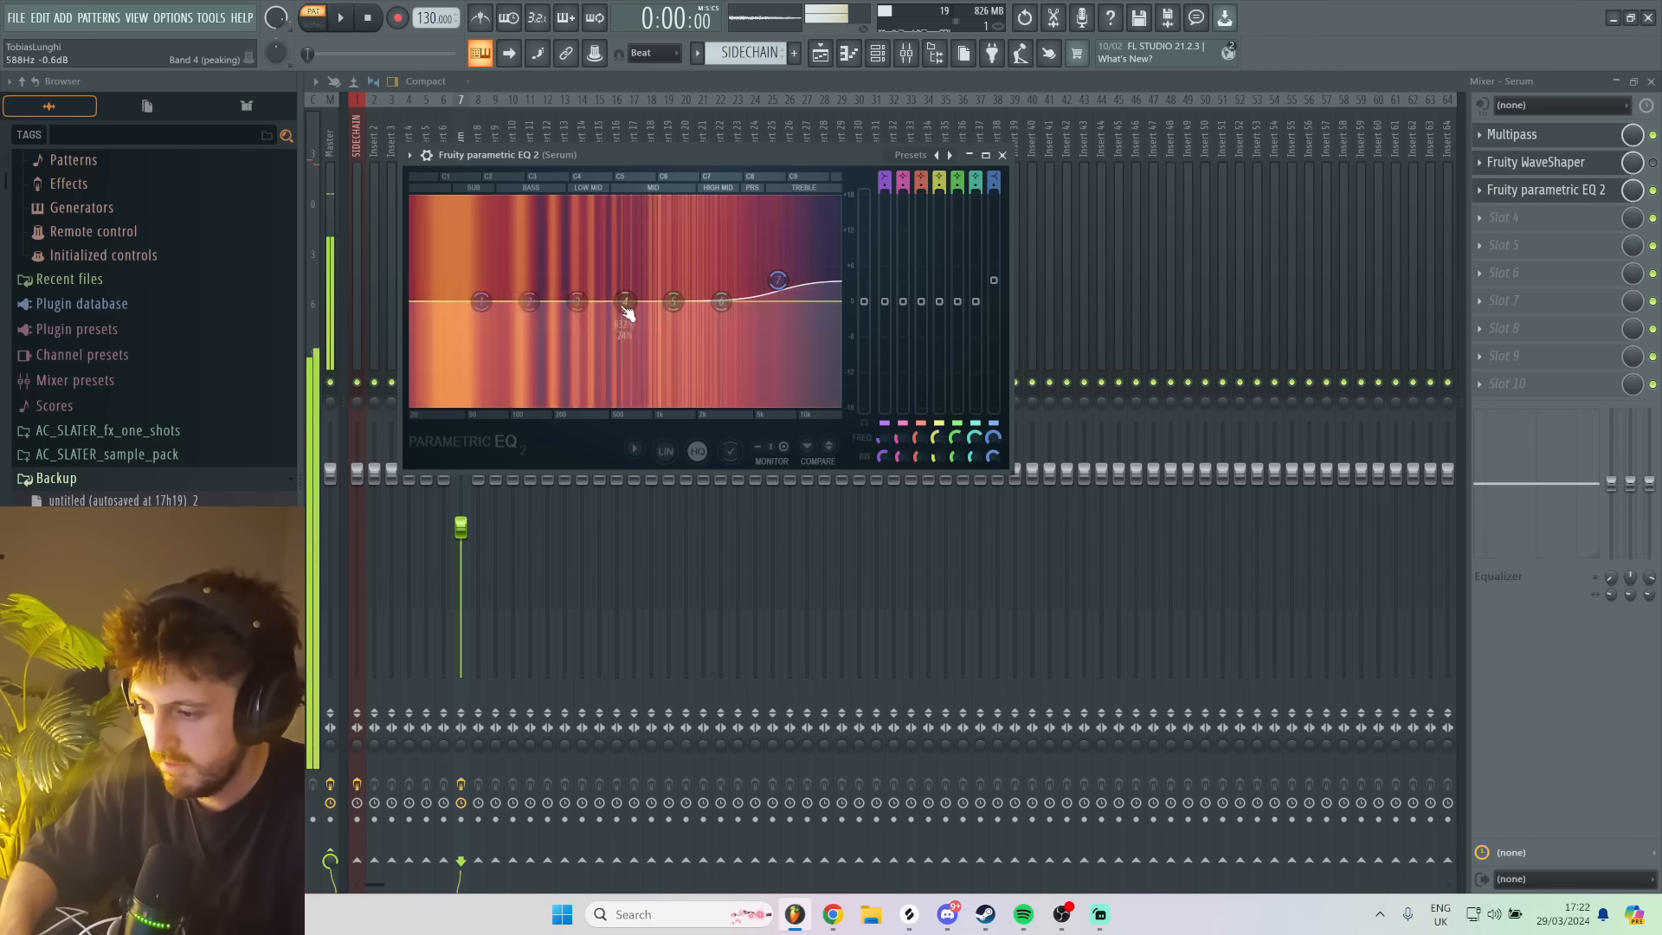
left_click_drag(624, 307, 678, 315)
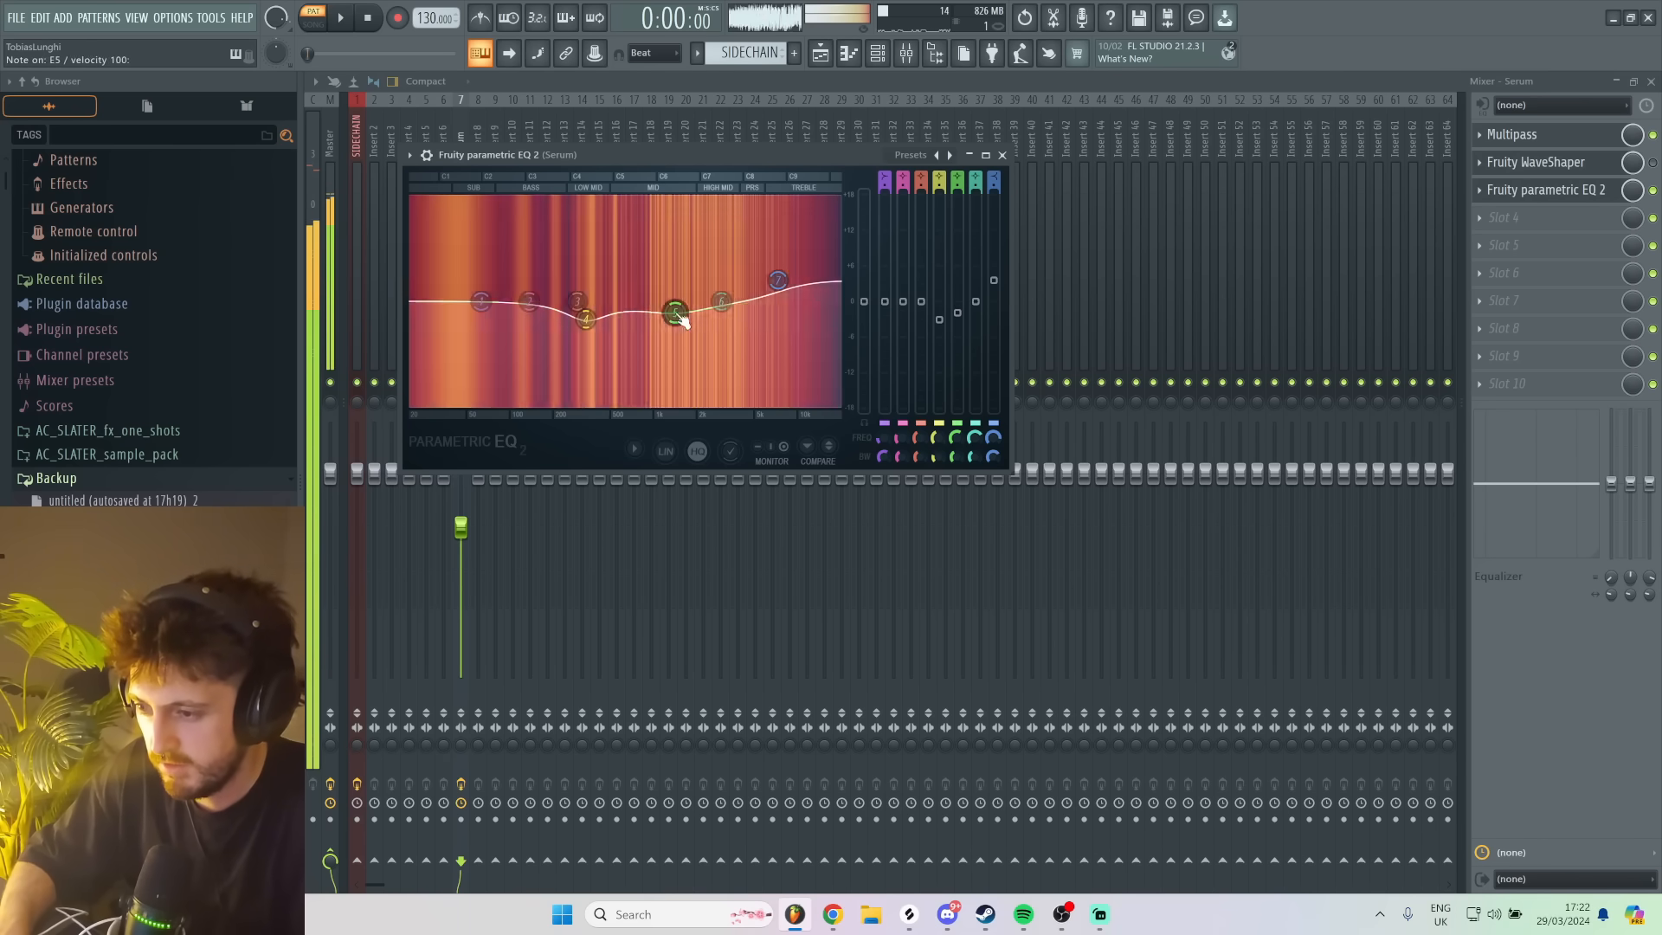
left_click_drag(482, 303, 494, 292)
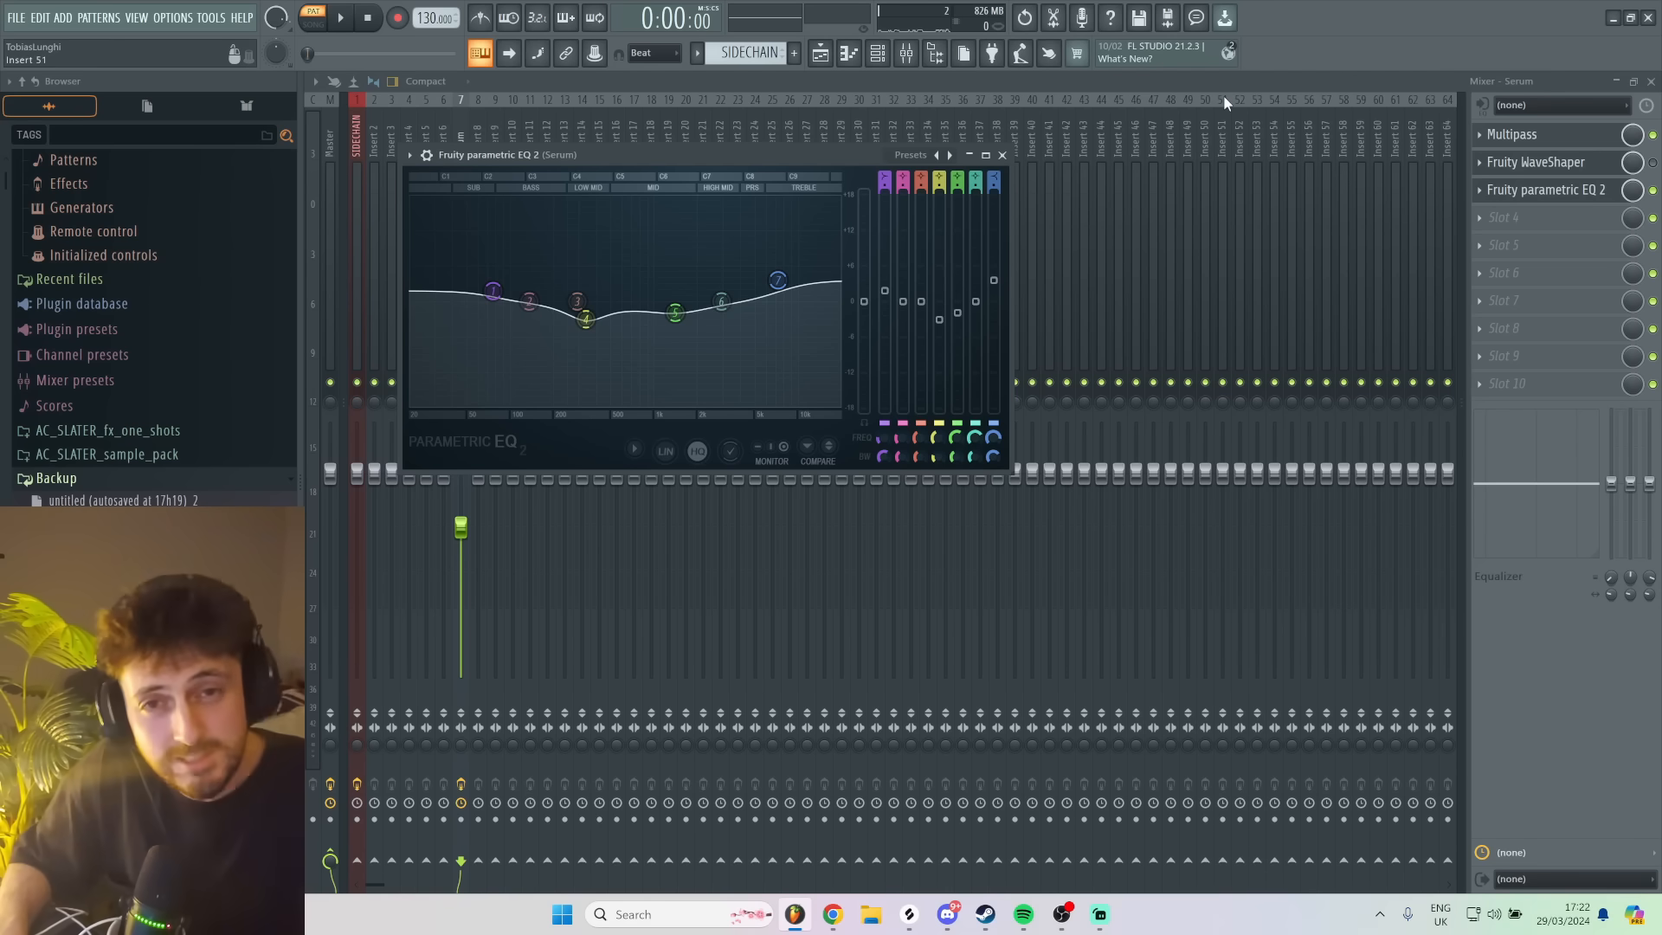
key("d")
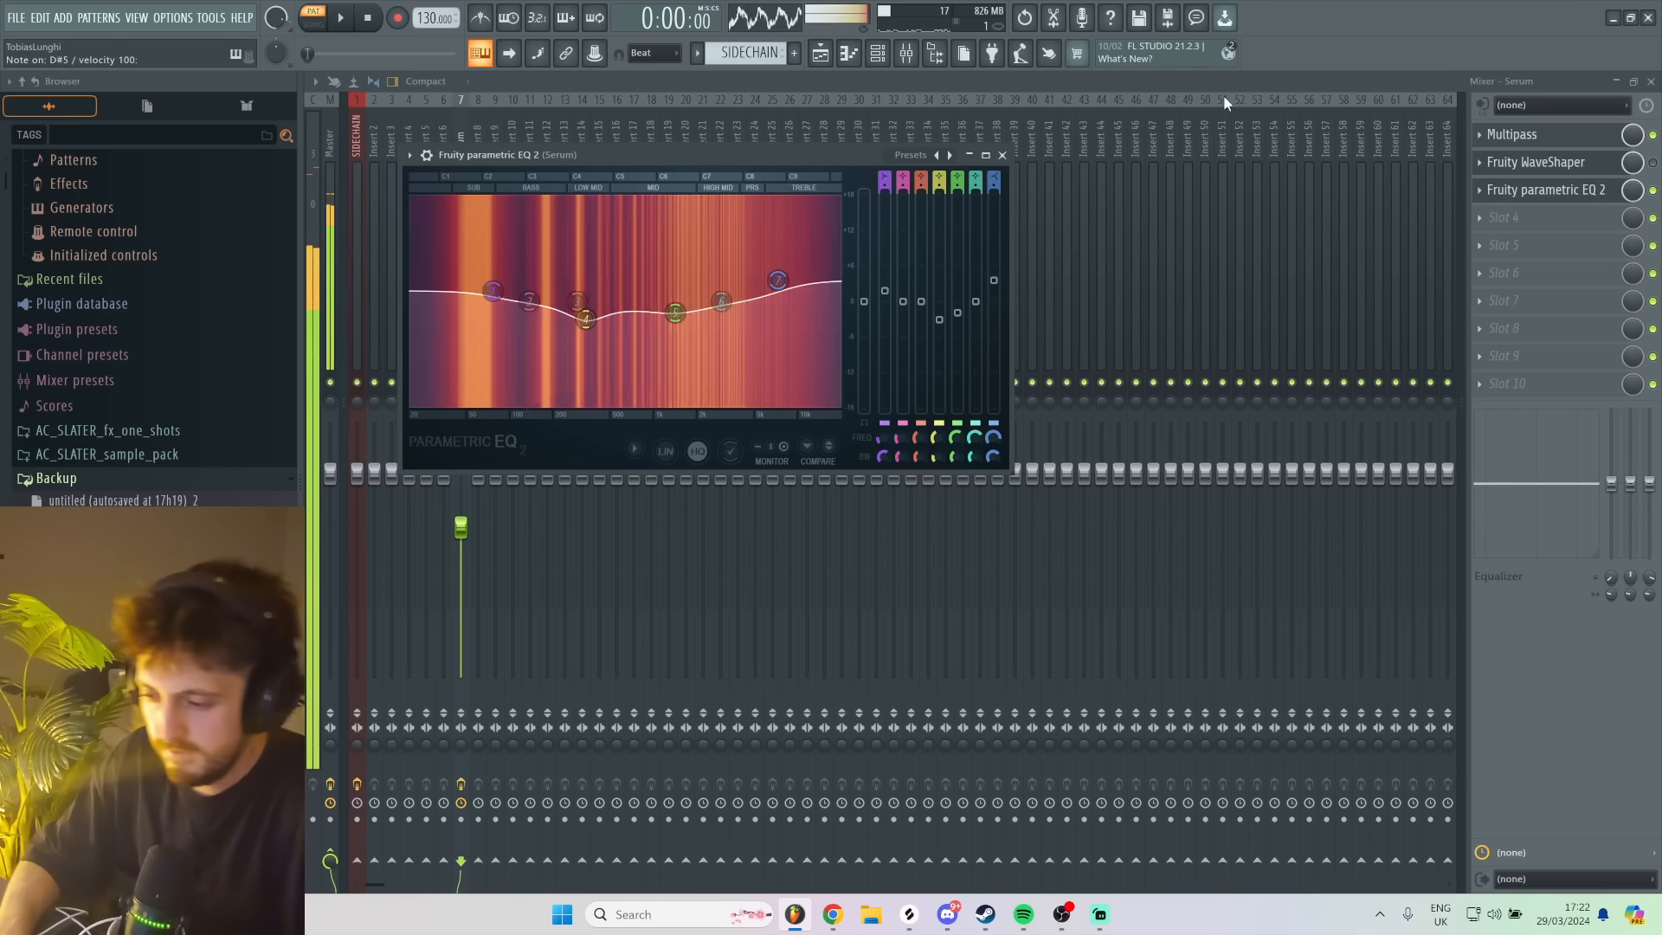
key("d")
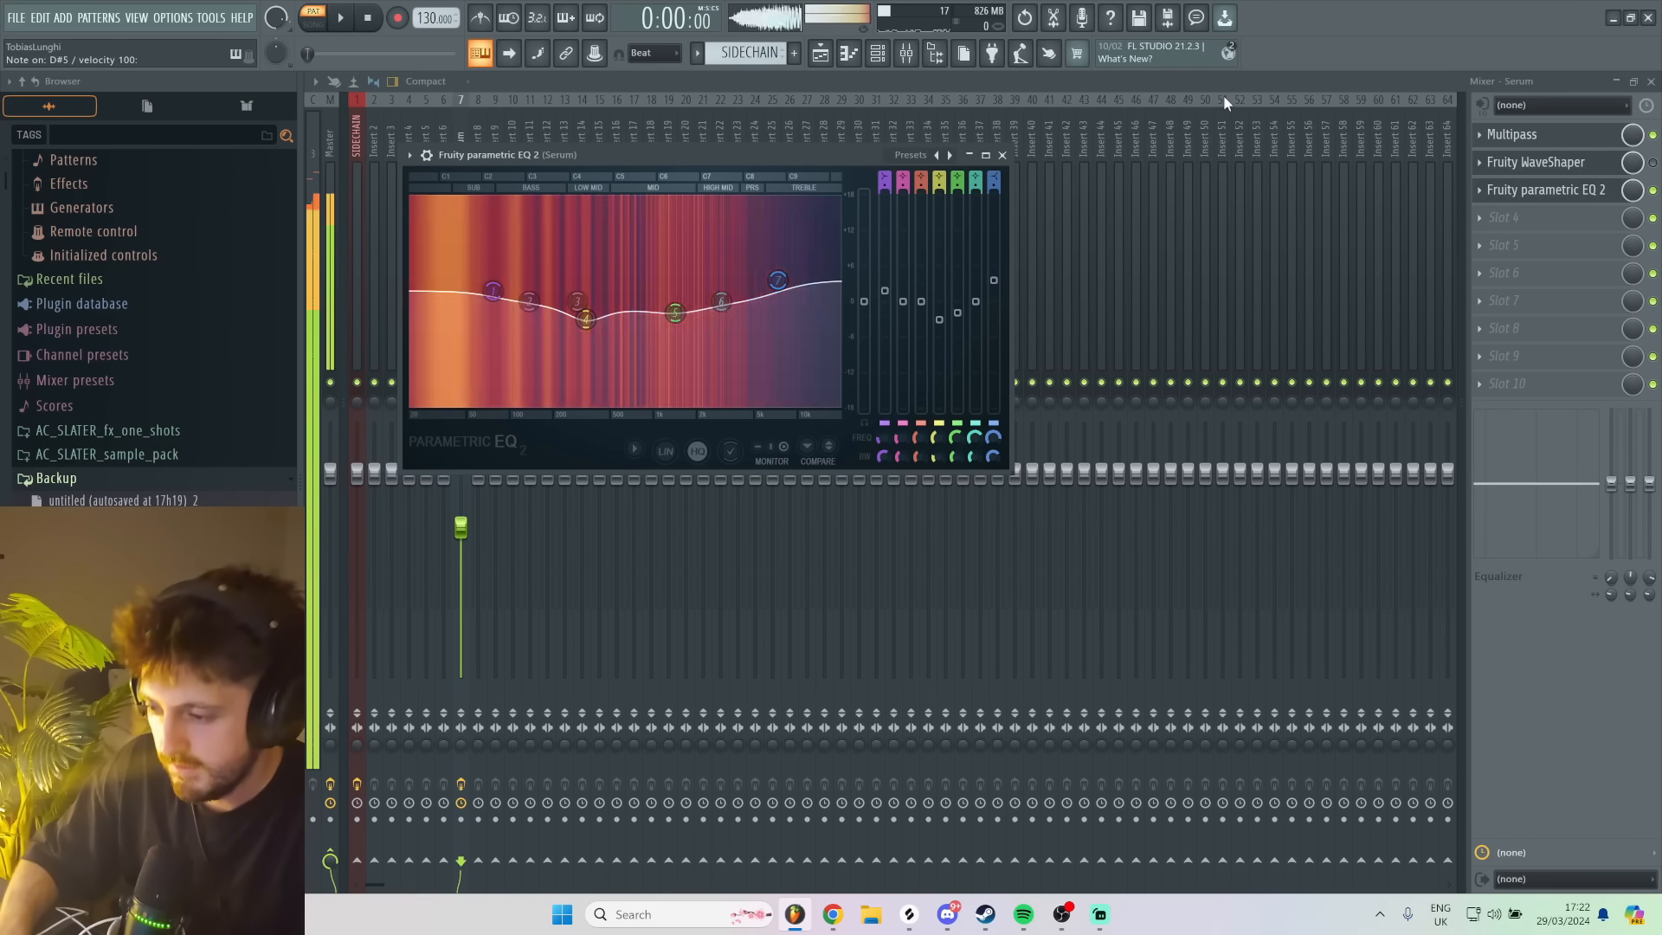
key("Escape")
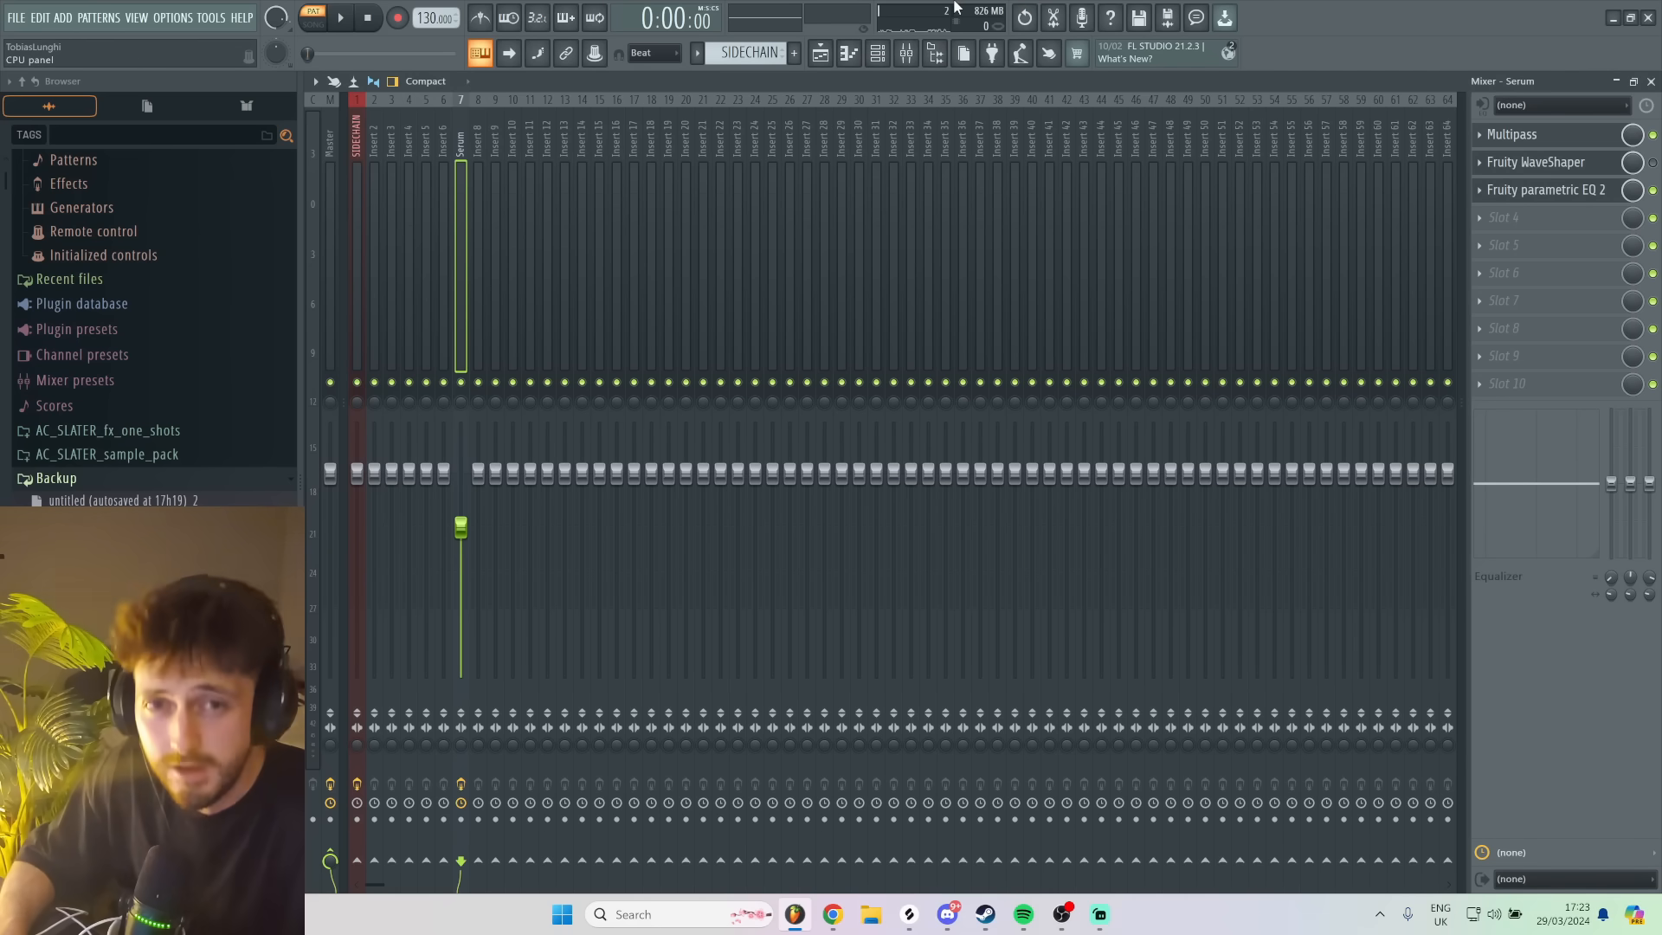
- Open the second Serum instance and load the TONAL GUN MAIN user preset from the TONAL GUN folder
left_click(876, 53)
left_click(762, 239)
left_click(880, 280)
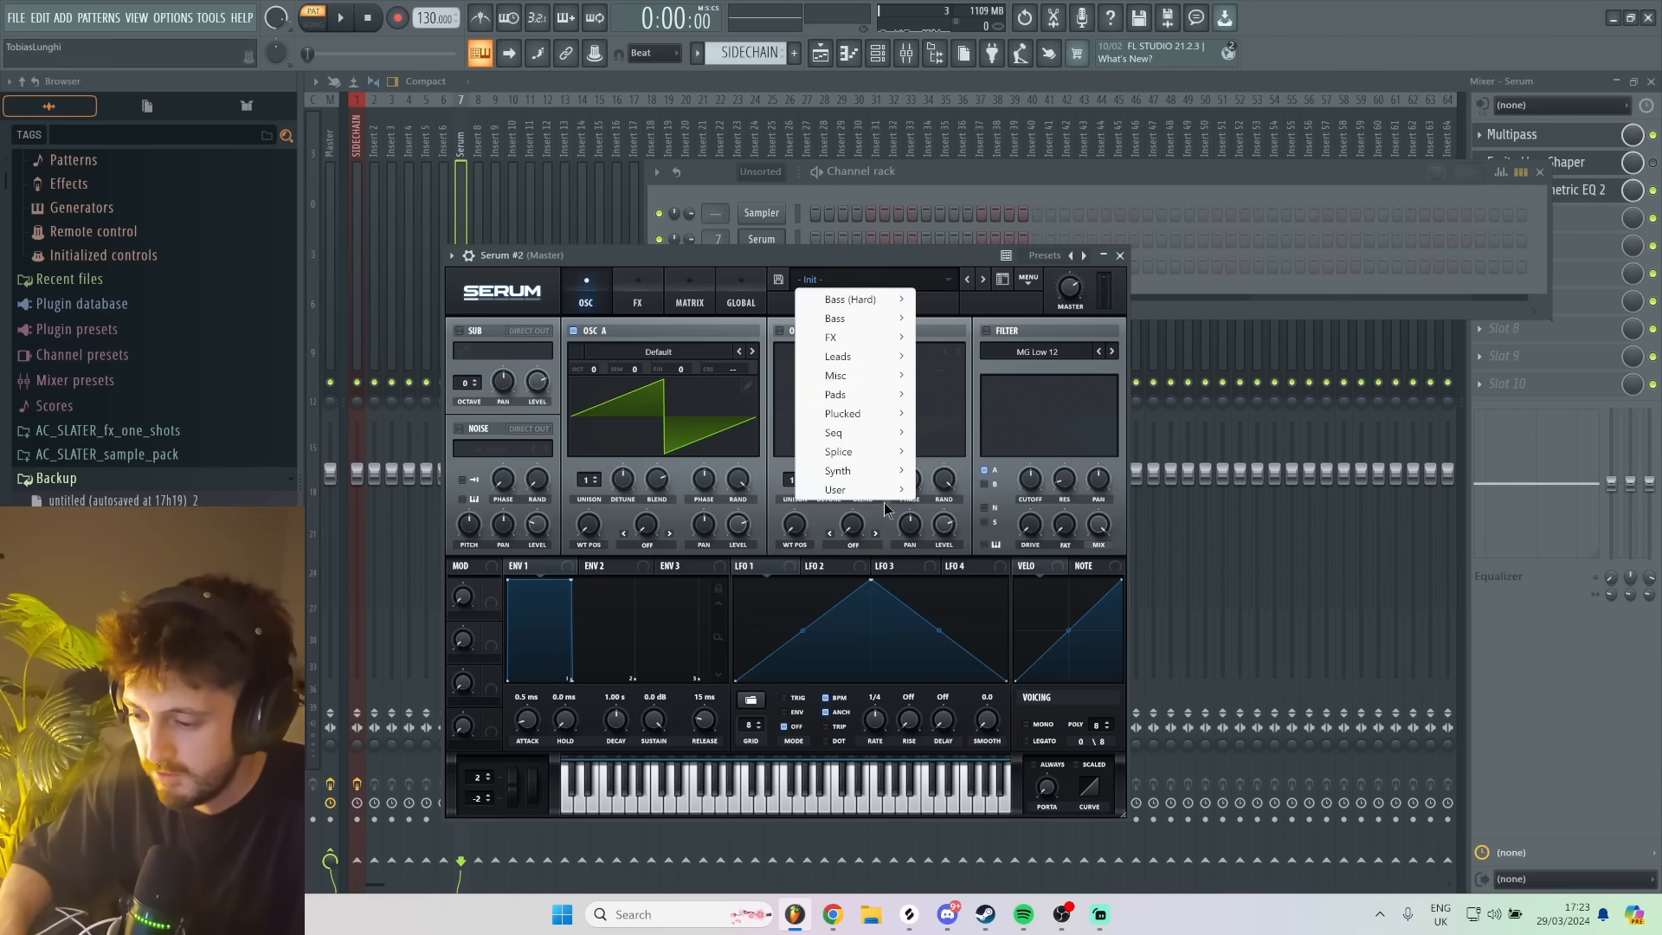
mouse_move(884, 490)
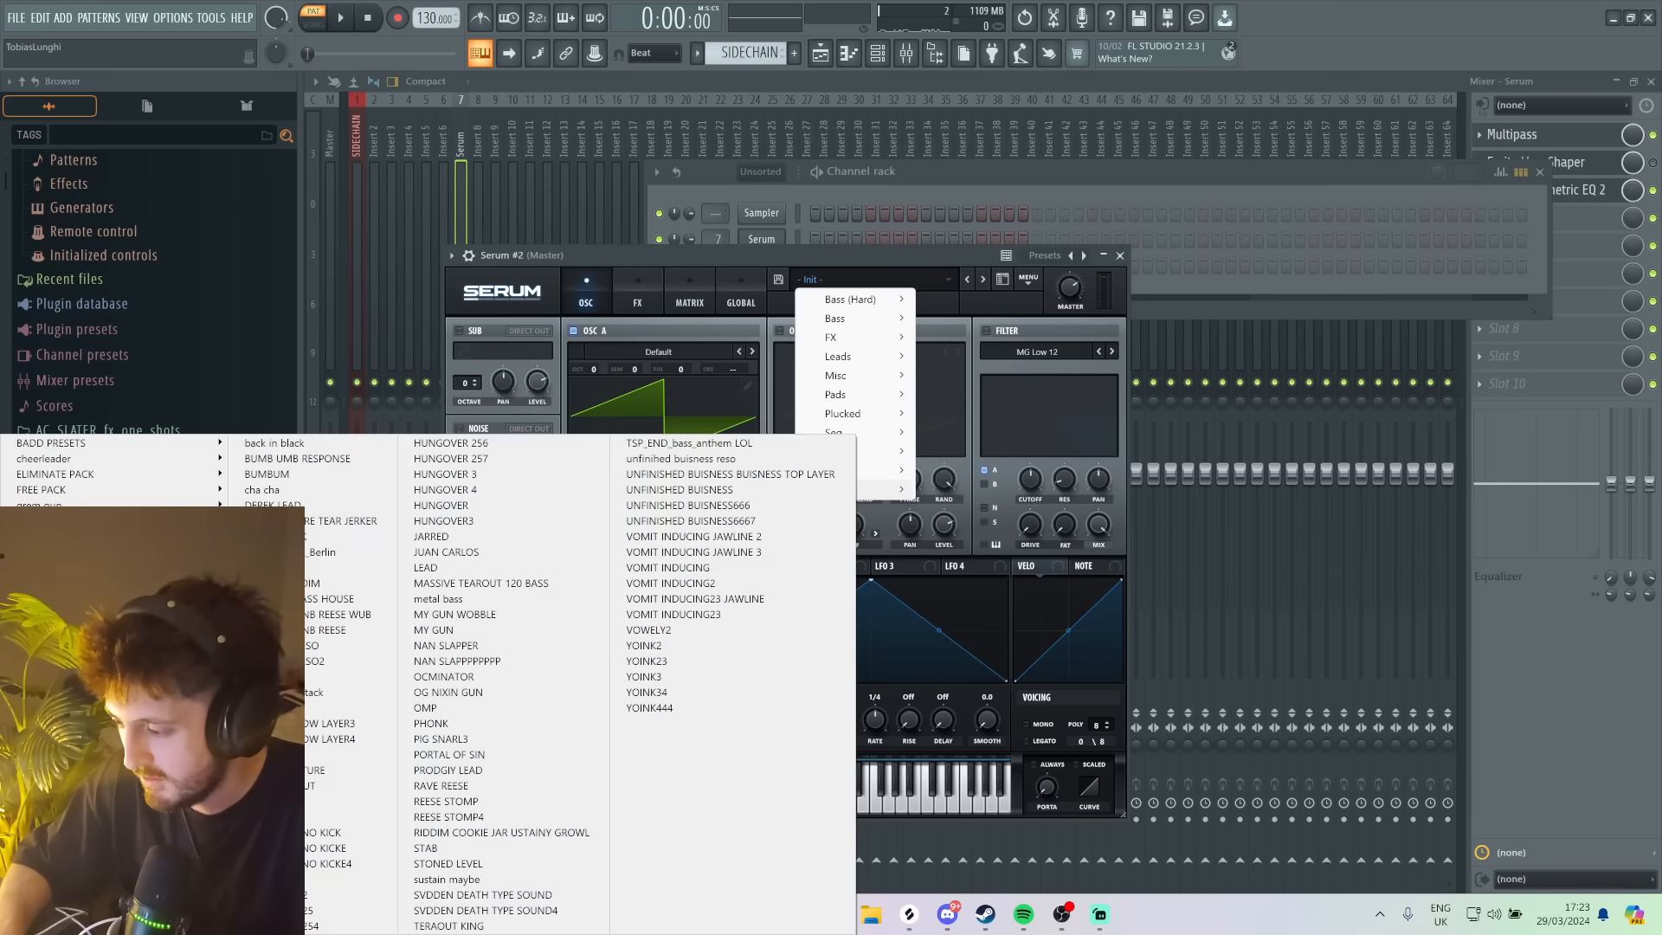
mouse_move(349, 630)
mouse_move(639, 596)
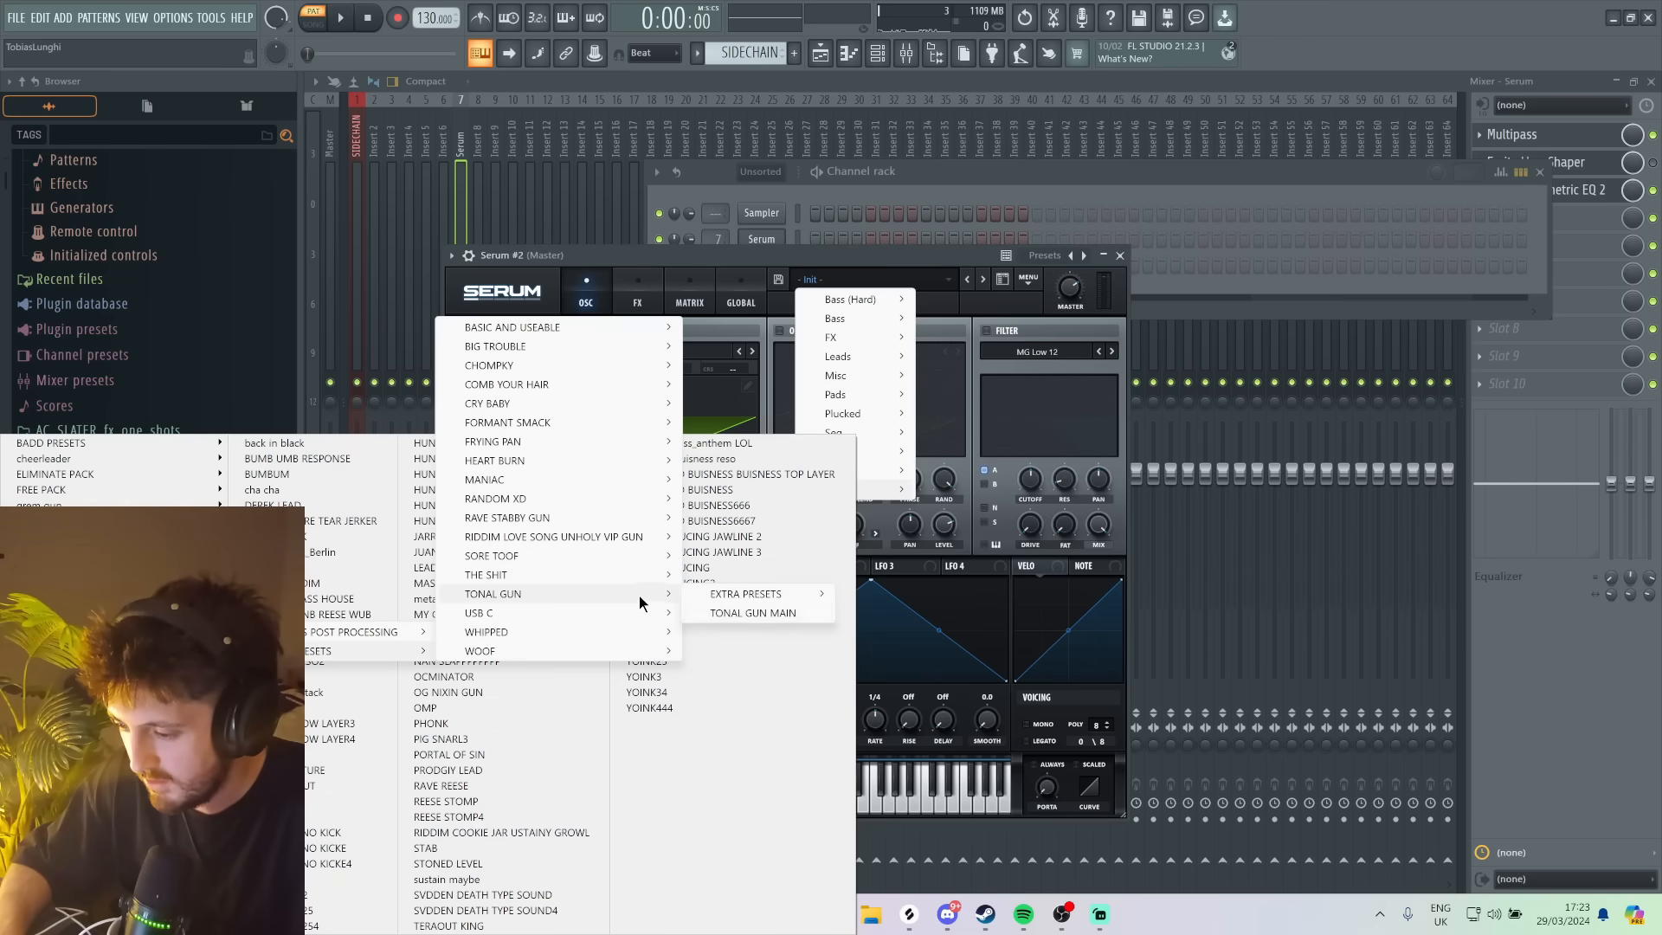
left_click(733, 609)
- Route the second Serum to mixer insert 19, play a test note, and add Multipass to the track's first effect slot
left_click(564, 145)
left_click(666, 169)
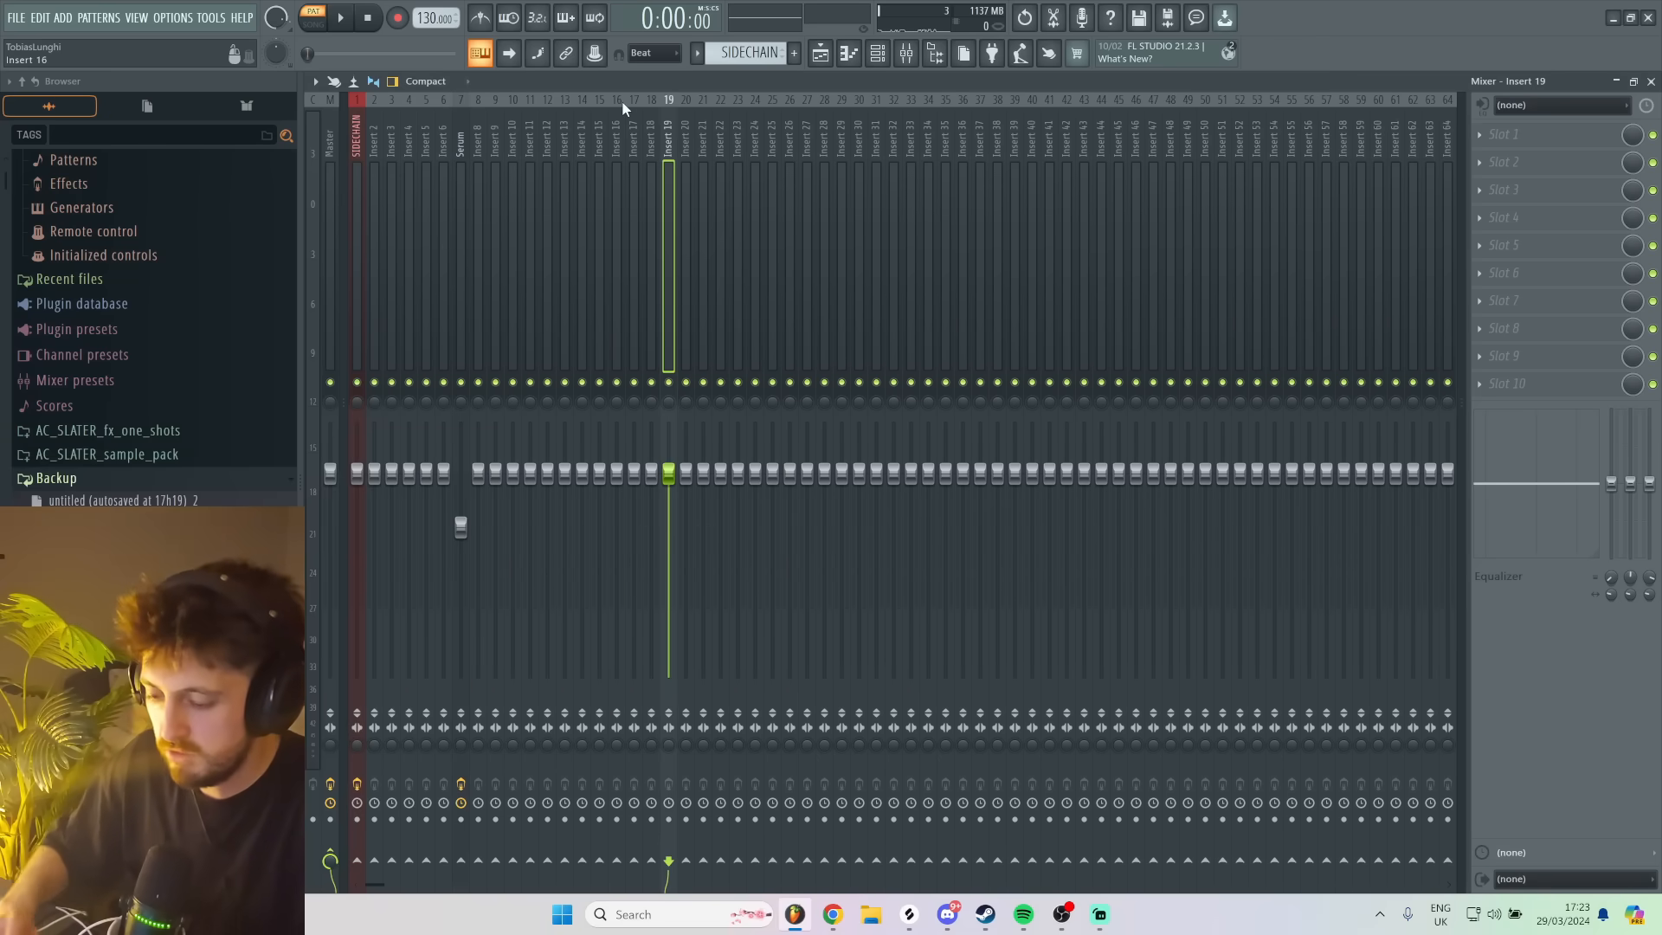
key("d")
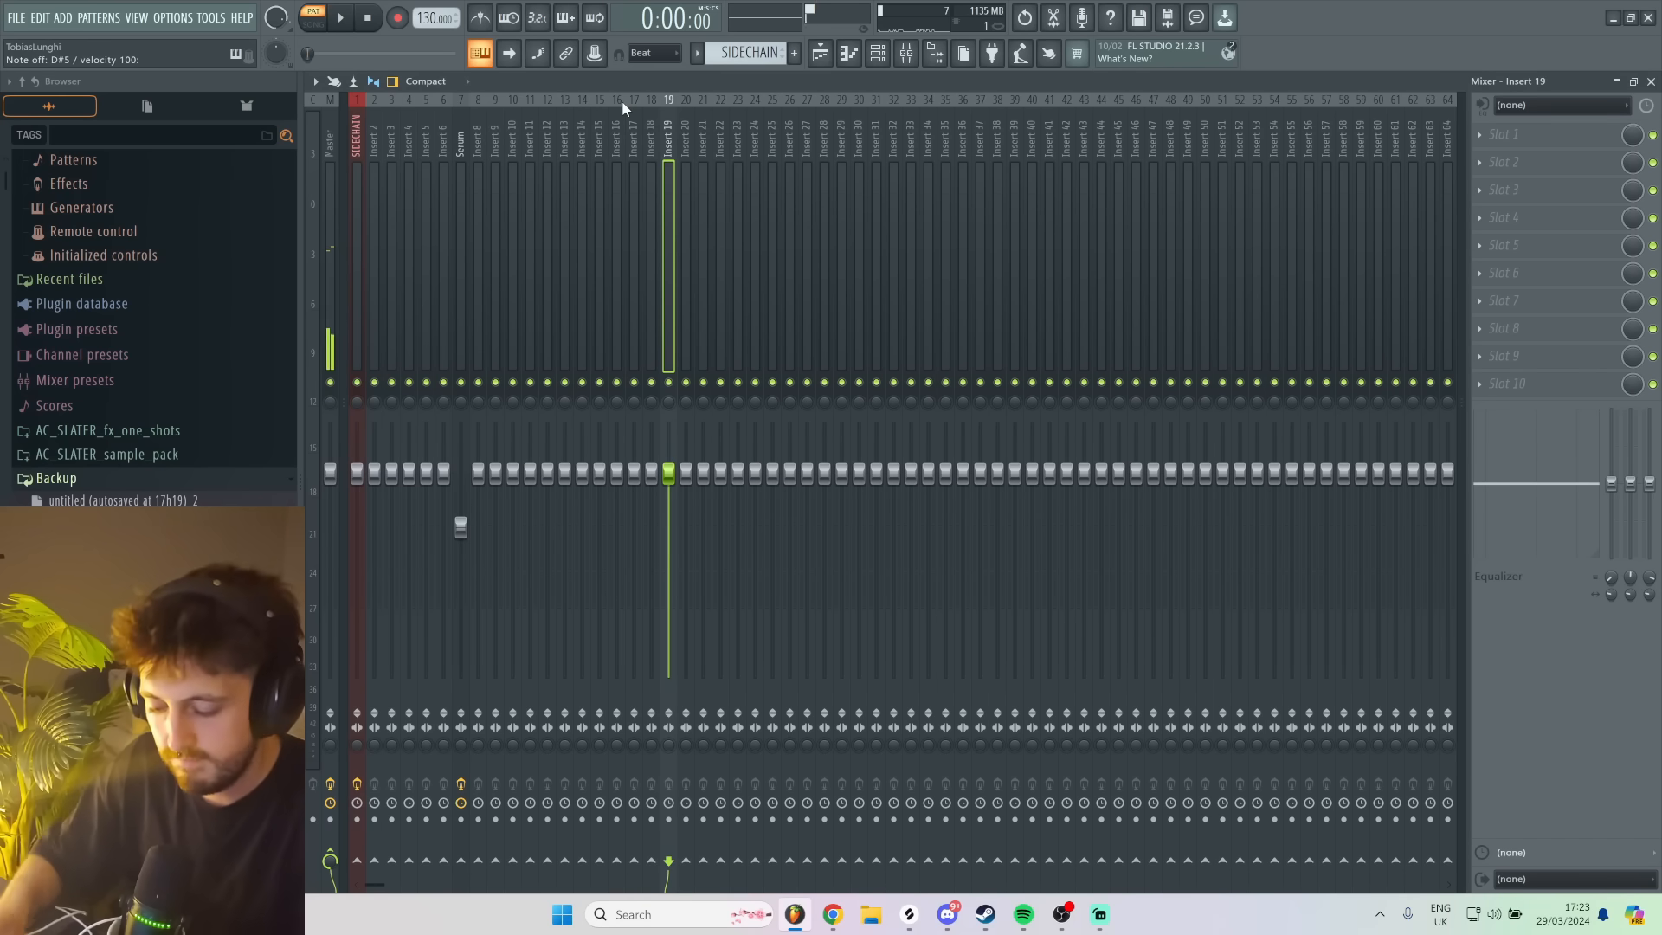
left_click(508, 228)
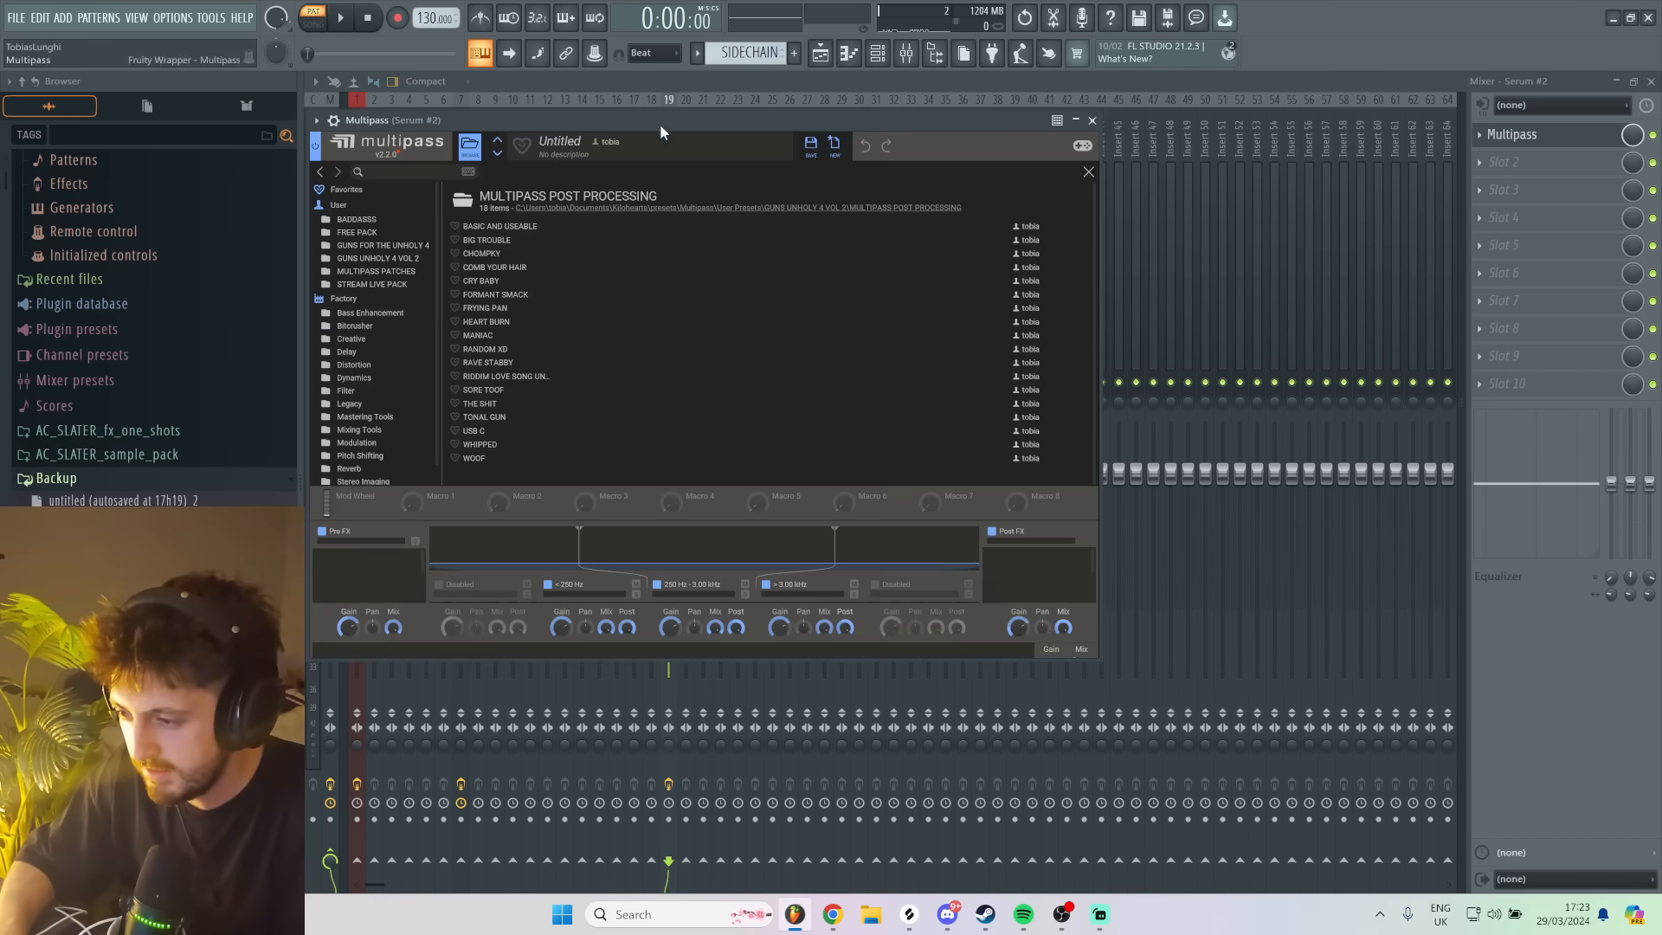
- Load the TONAL GUN preset from Multipass's MULTIPASS POST PROCESSING folder and audition it with test notes
left_click_drag(659, 125, 1136, 140)
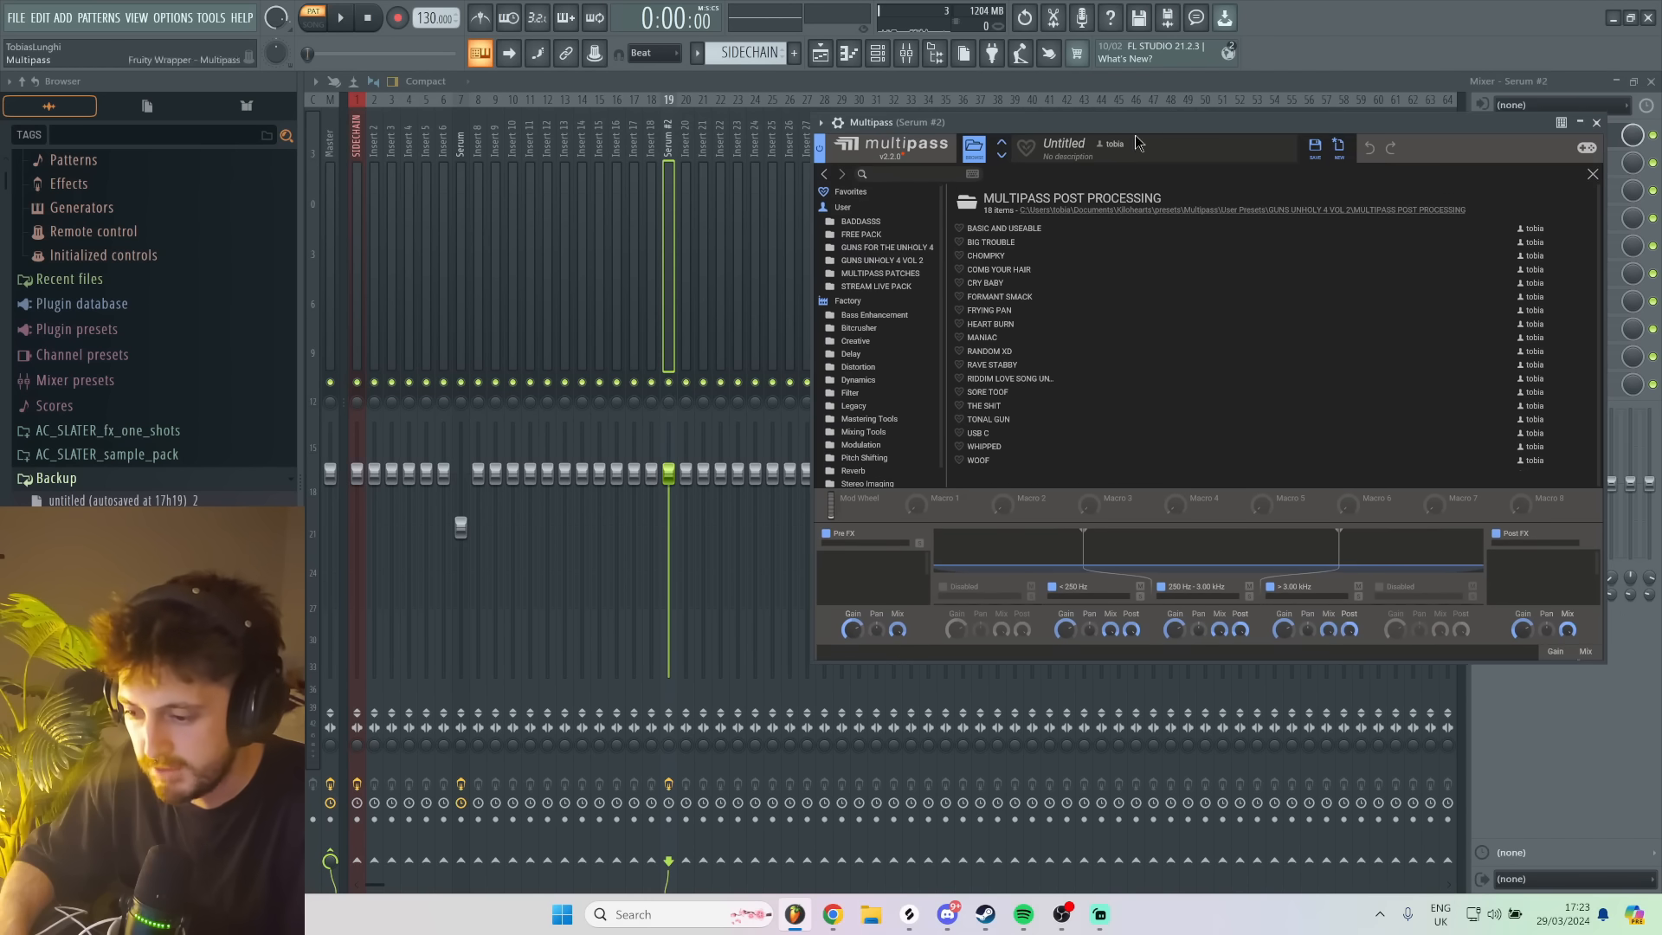
left_click(988, 419)
key("m")
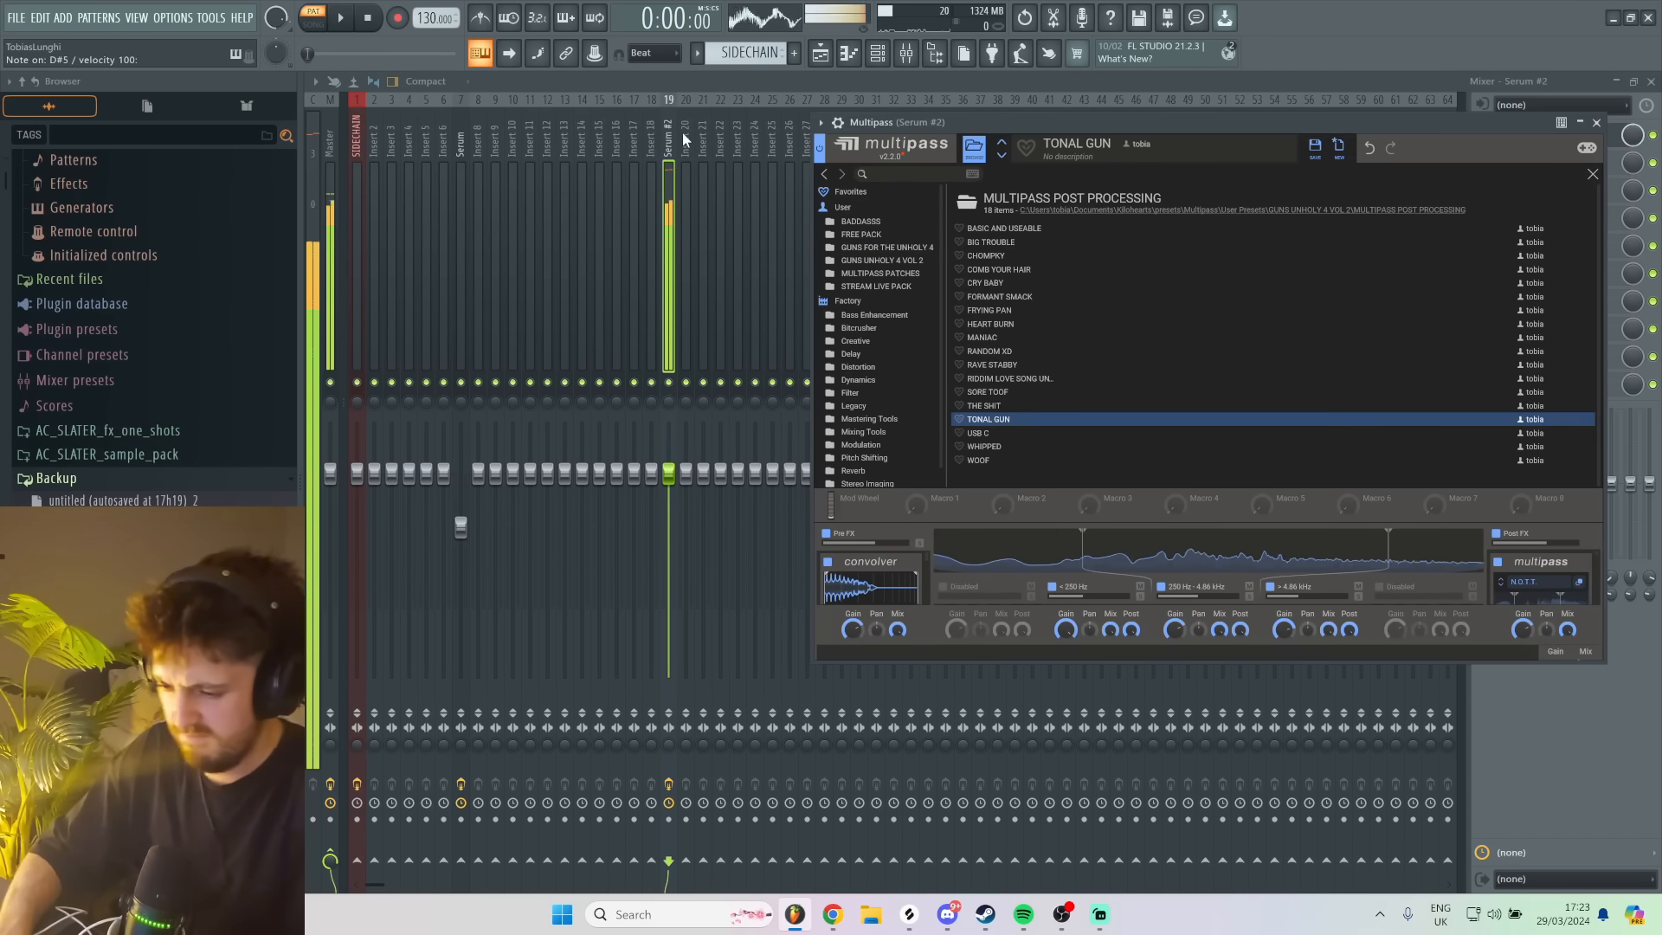
key("d")
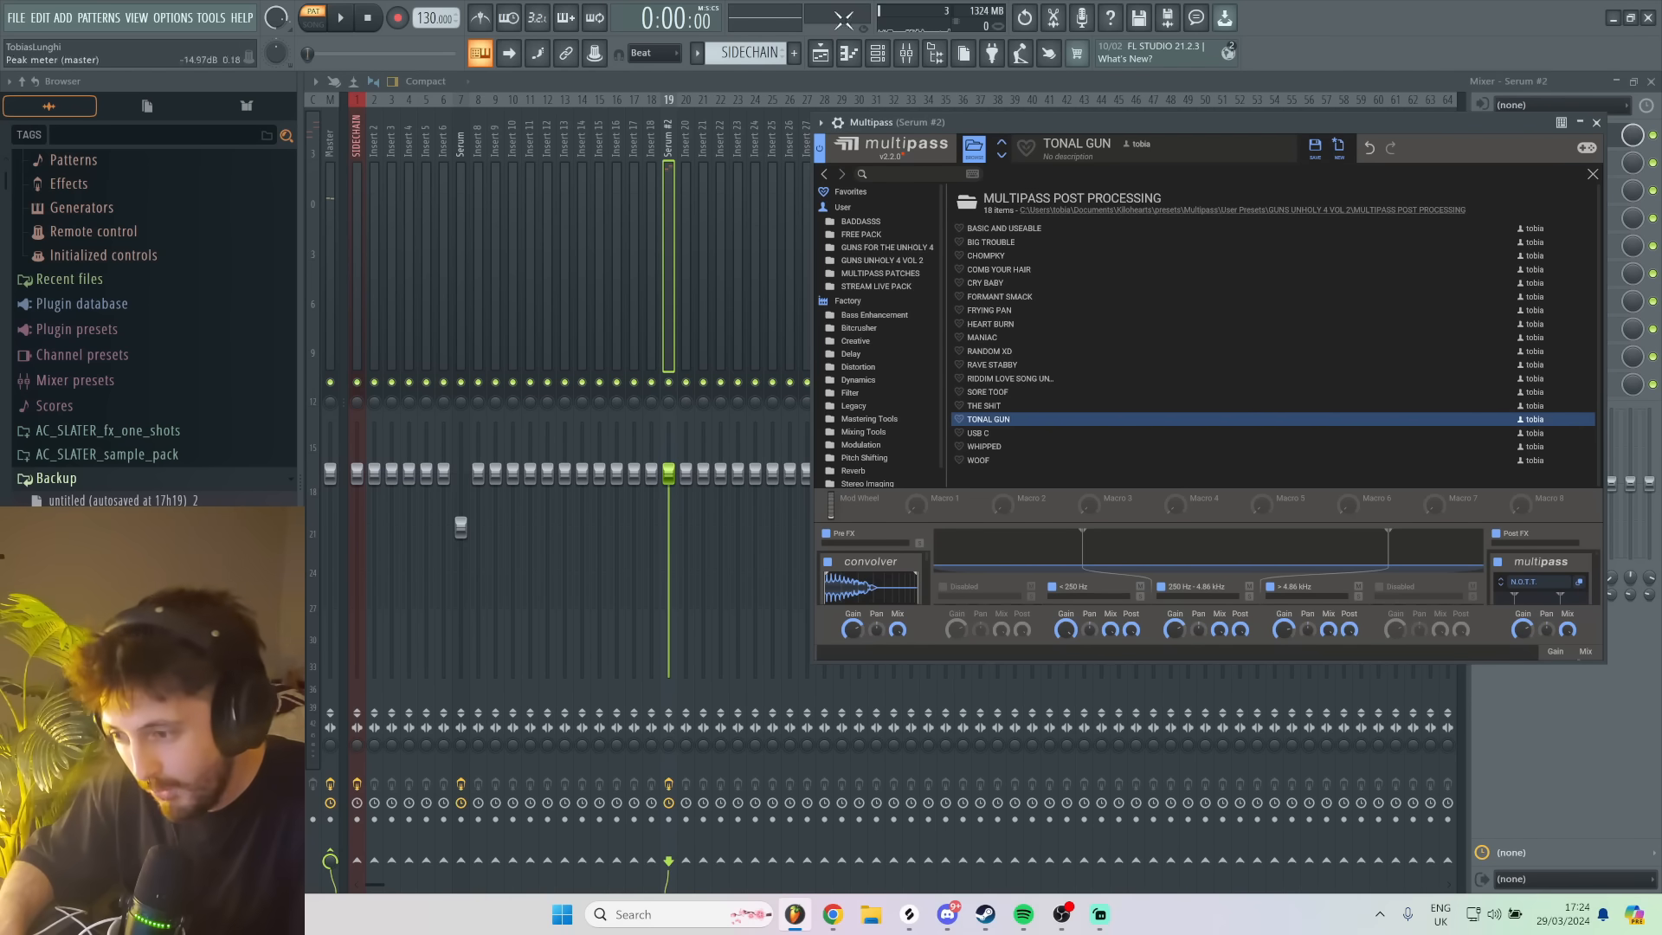
- Reopen the second Serum from the channel rack, move its window, and bring its Multipass to the front
key("F6")
left_click(759, 265)
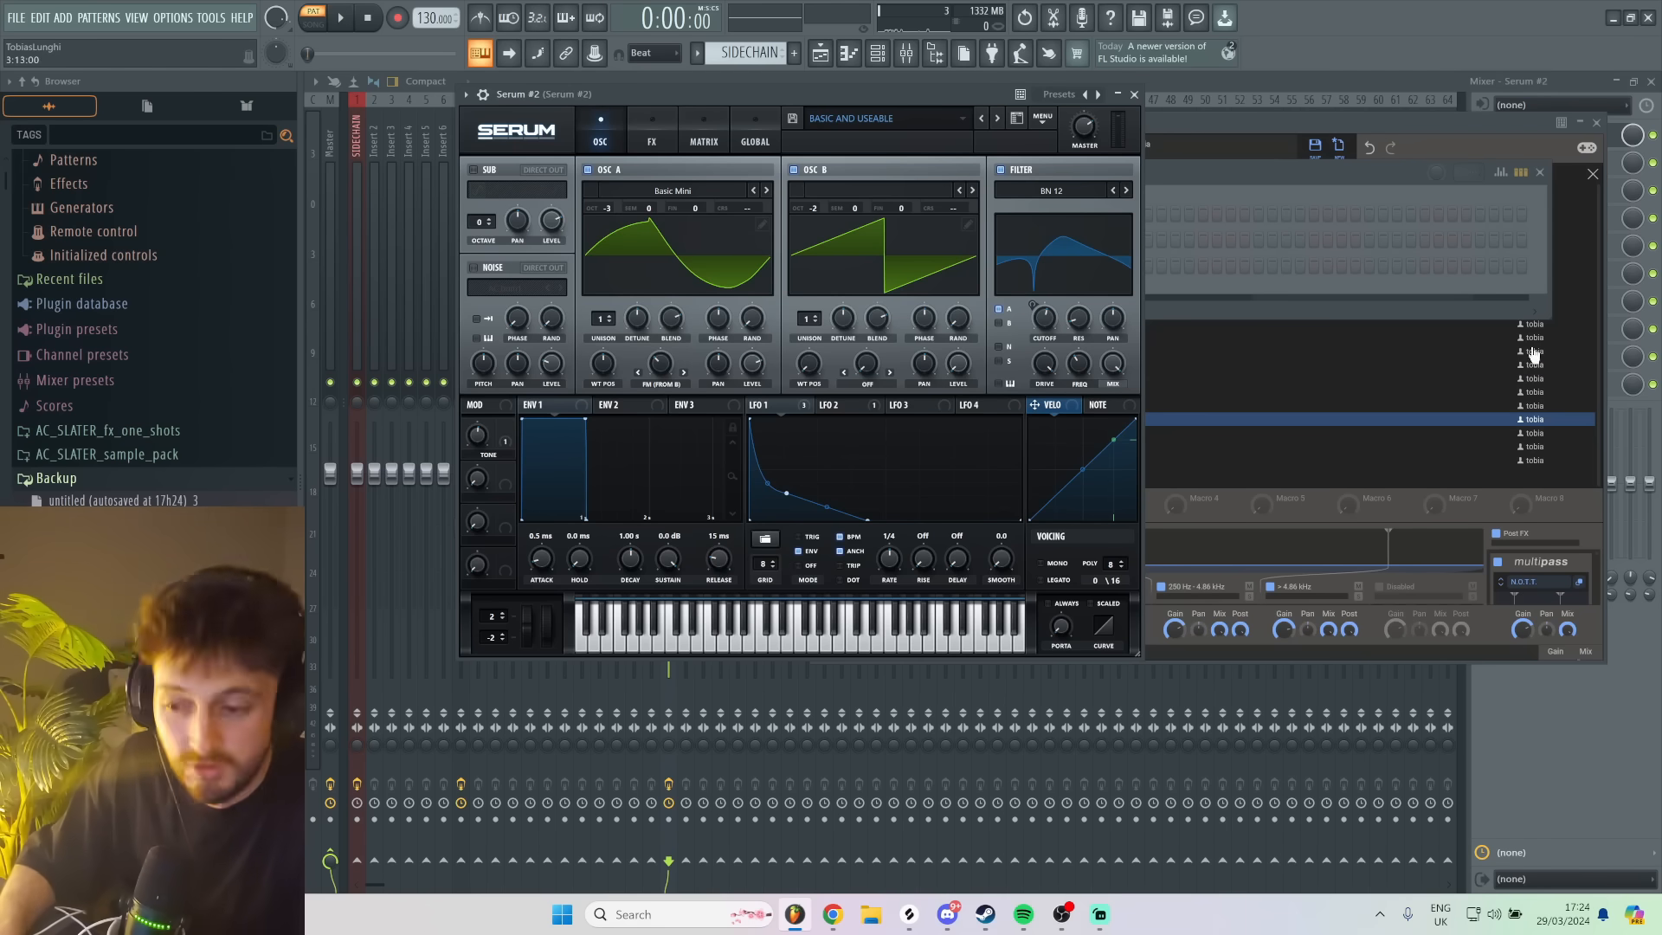
left_click_drag(822, 92, 796, 168)
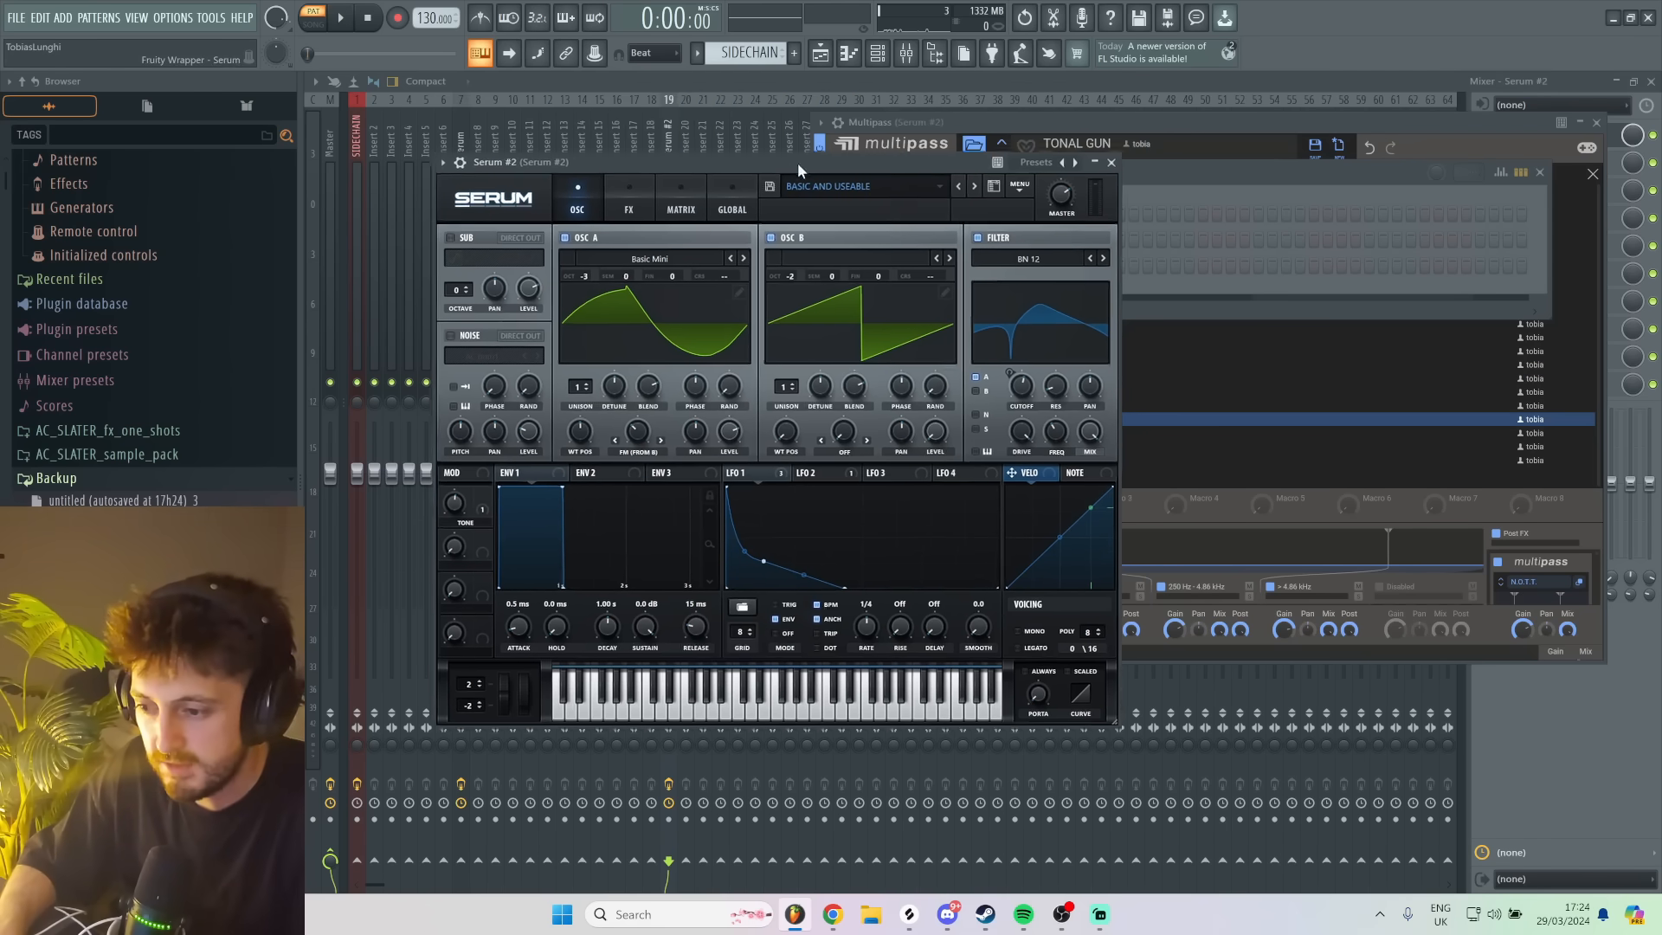
left_click(1333, 123)
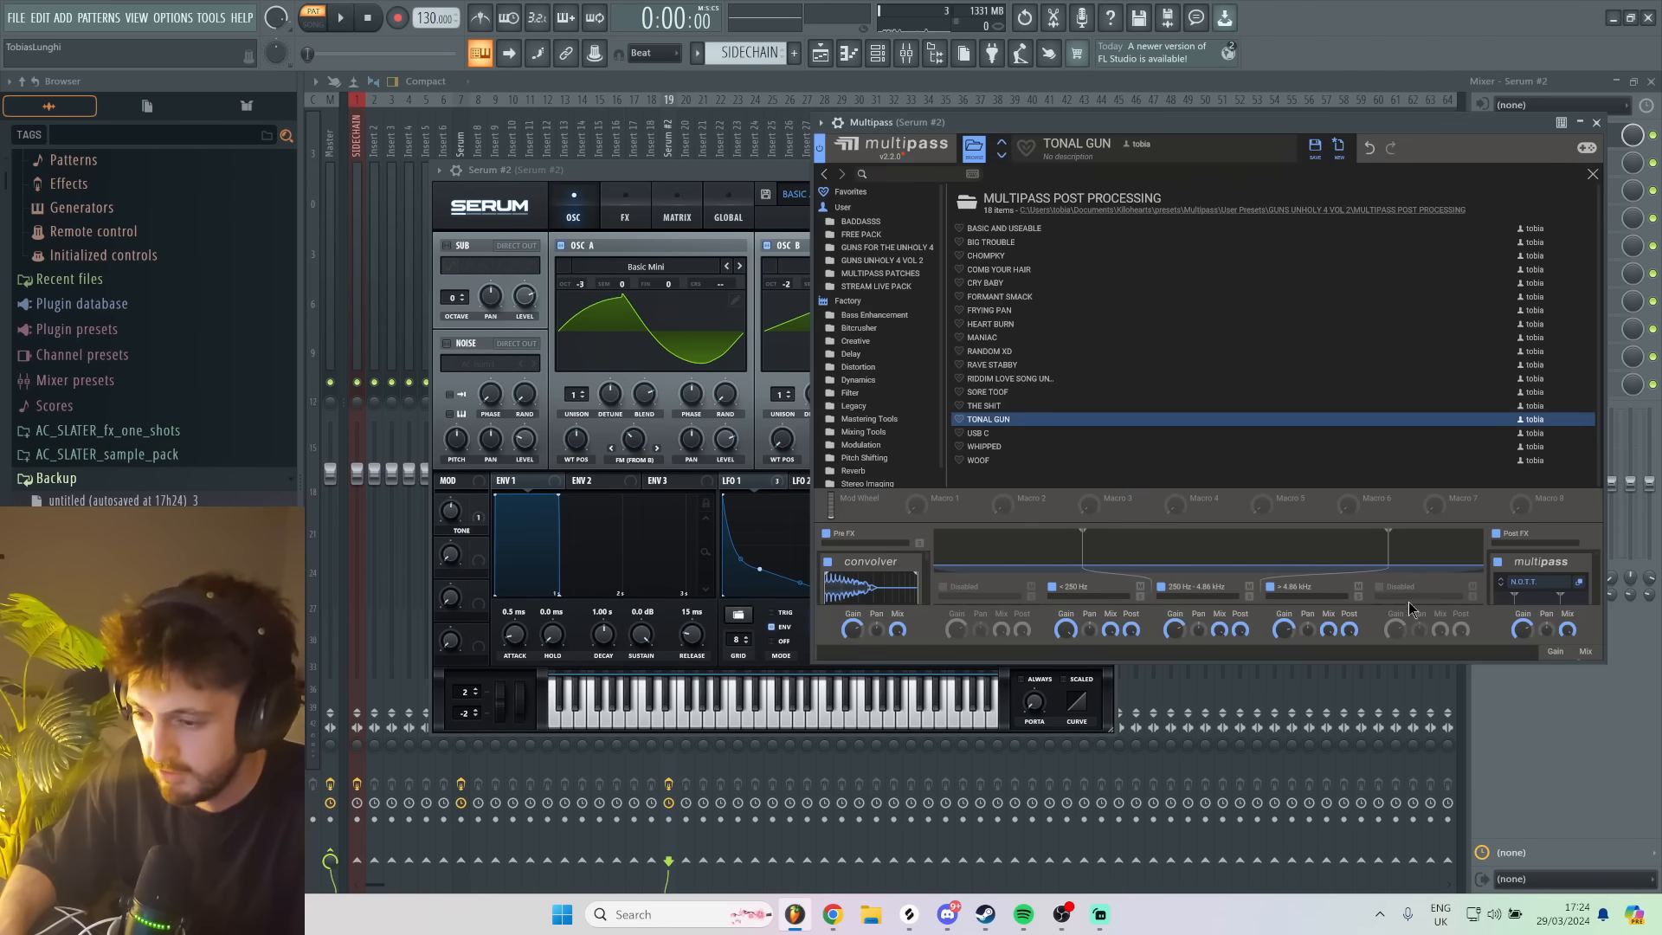
- Load the FRYING PAN and CRY BABY presets in Multipass in turn, auditioning each with test notes
key("m")
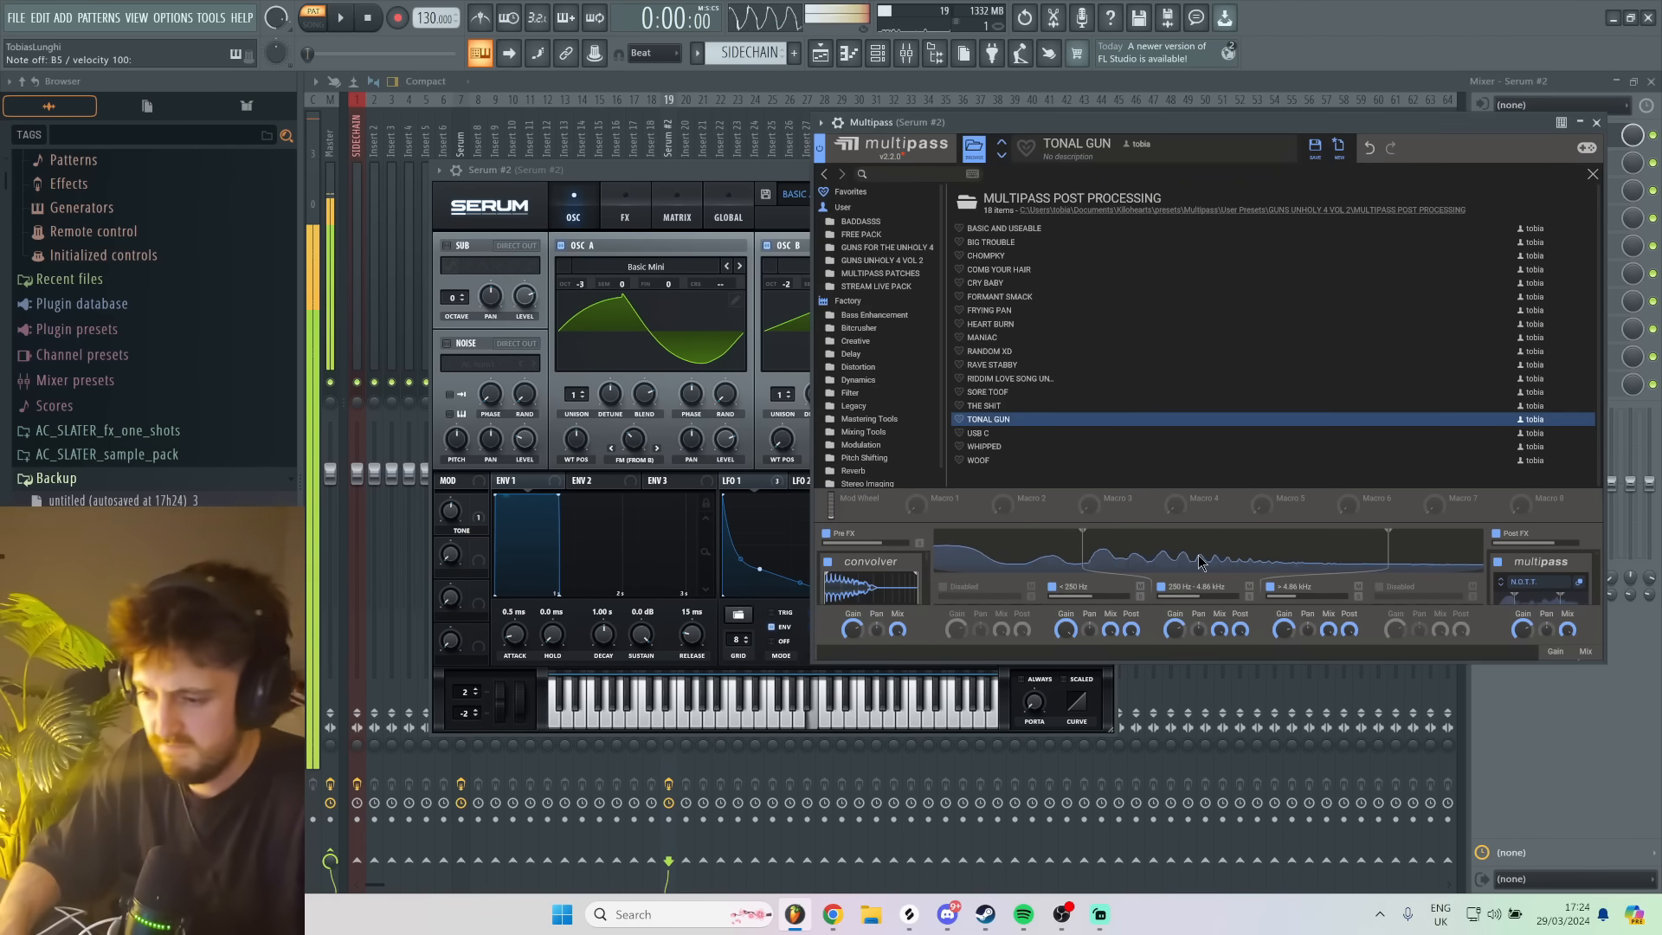
key("d")
left_click(995, 309)
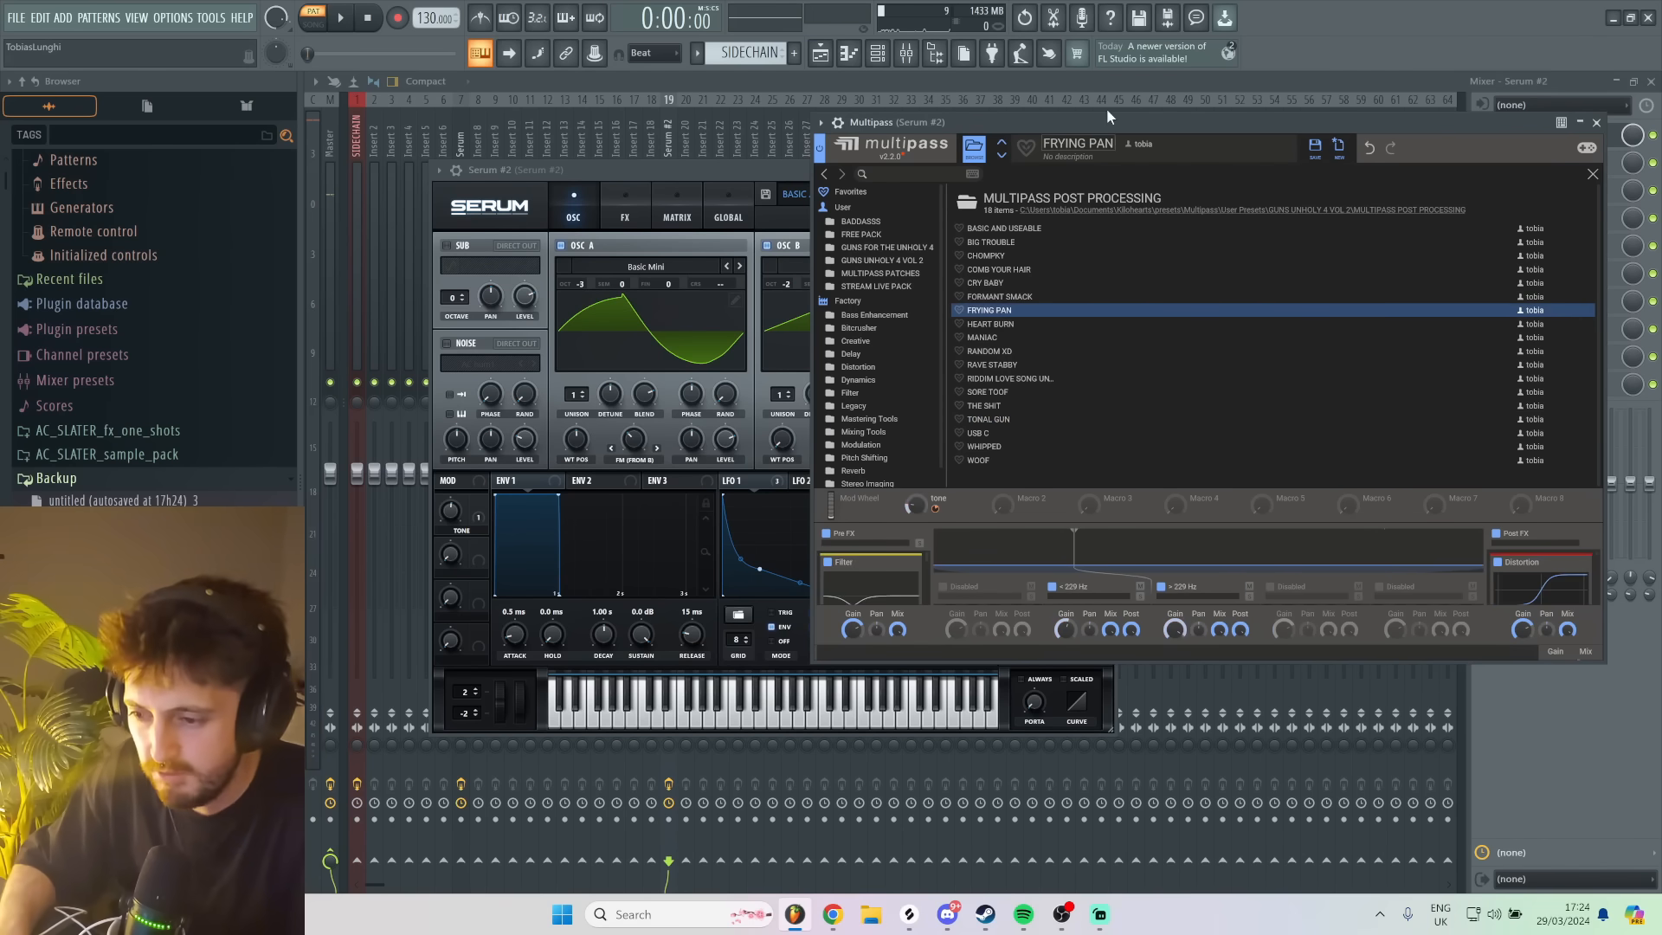
key("m")
key("m")
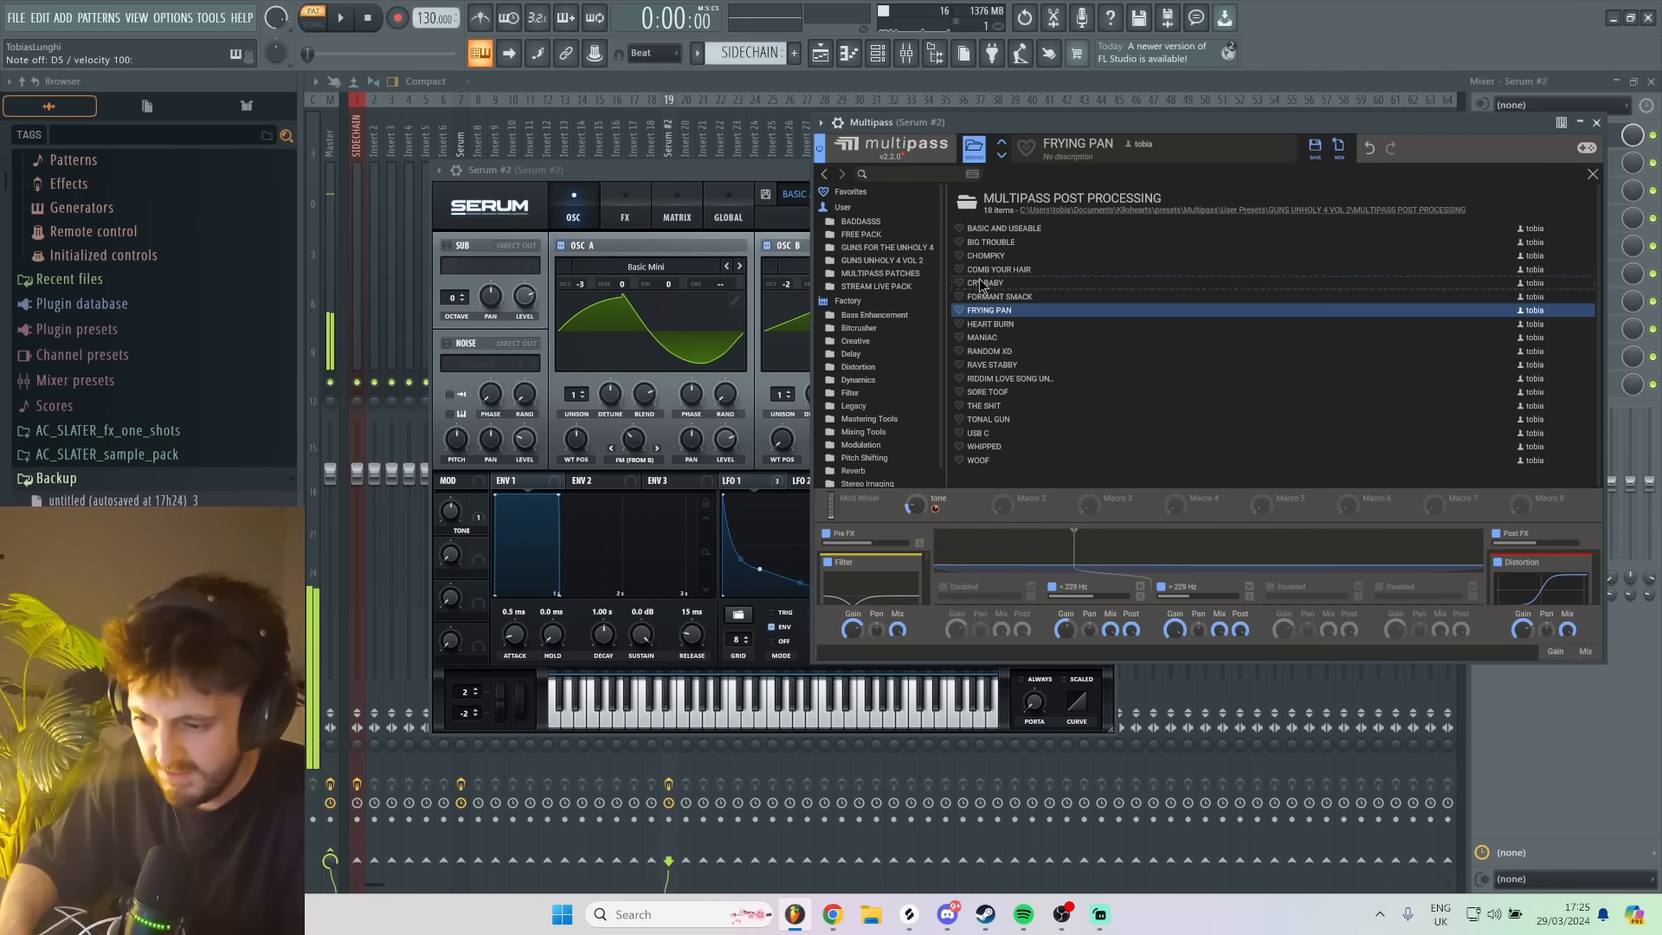
left_click(985, 283)
left_click_drag(1017, 119, 1016, 123)
key("m")
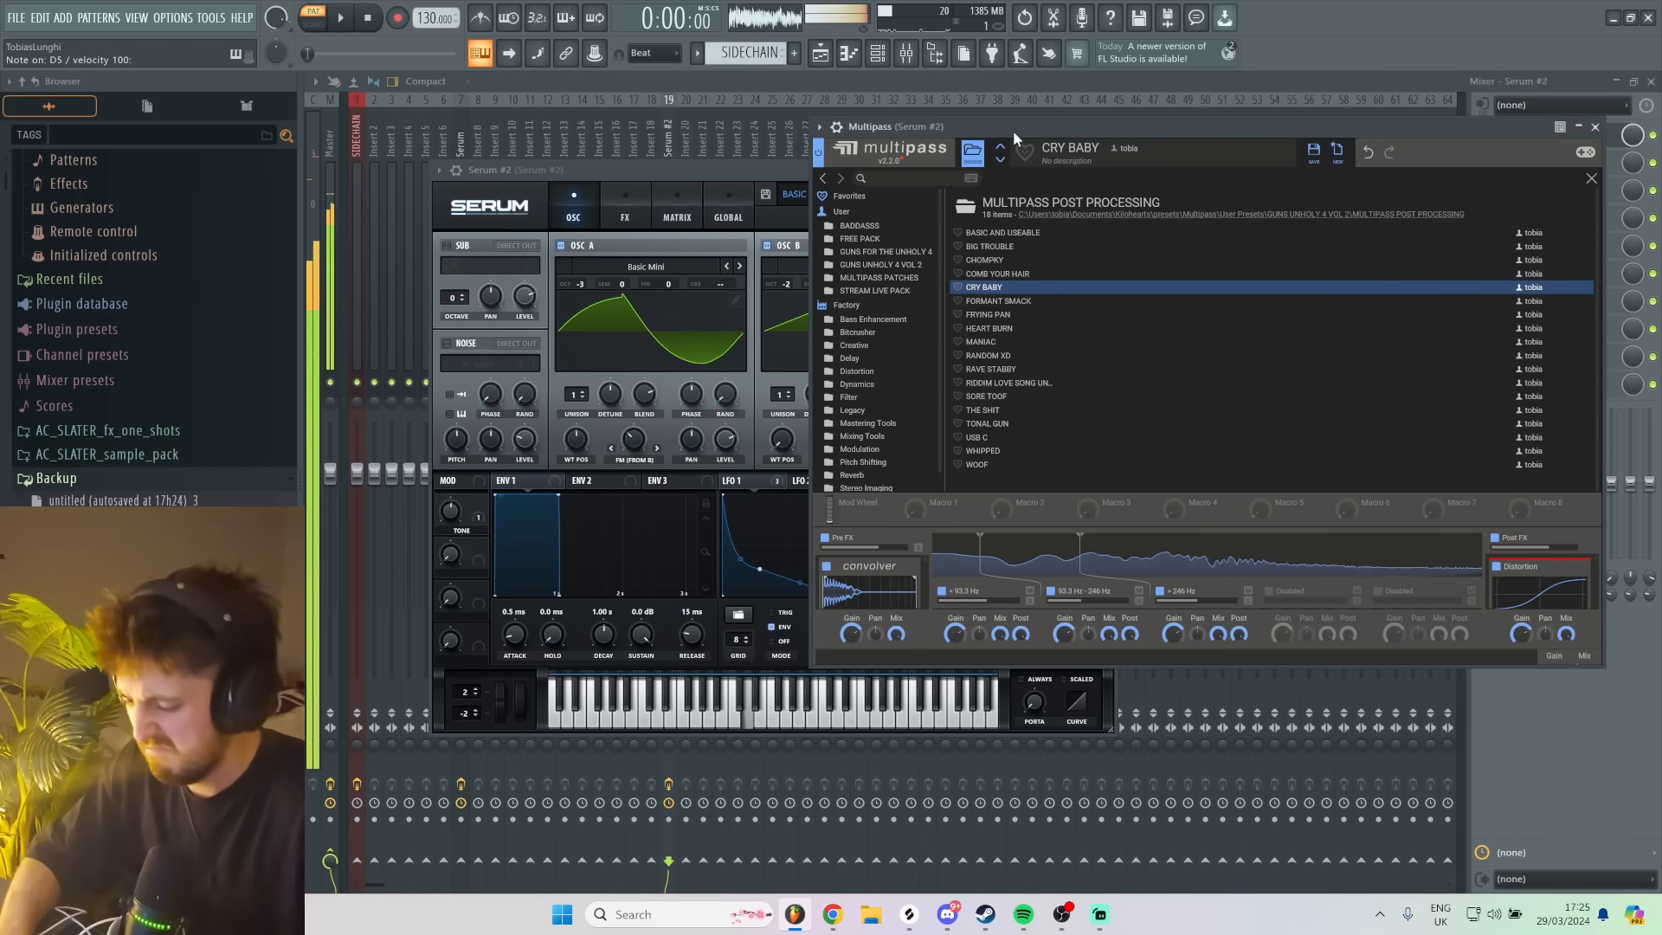
key("b")
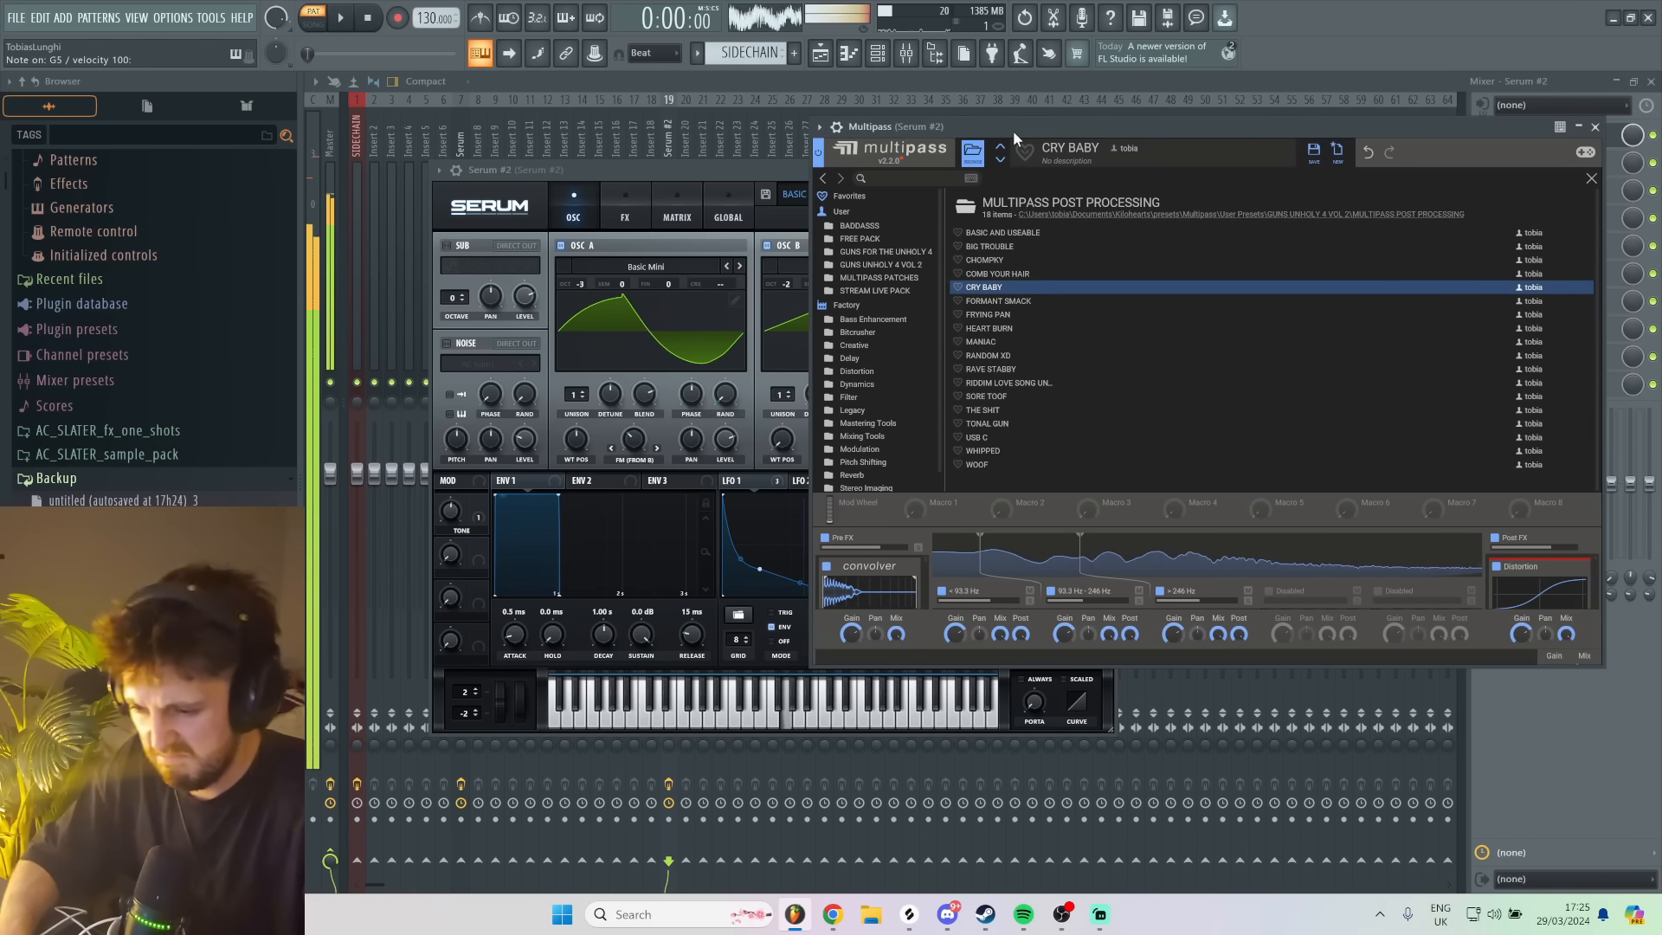
- Raise the tail of Serum's LFO 1 curve, set its rate to bar, and audition the change with test notes
left_click(751, 168)
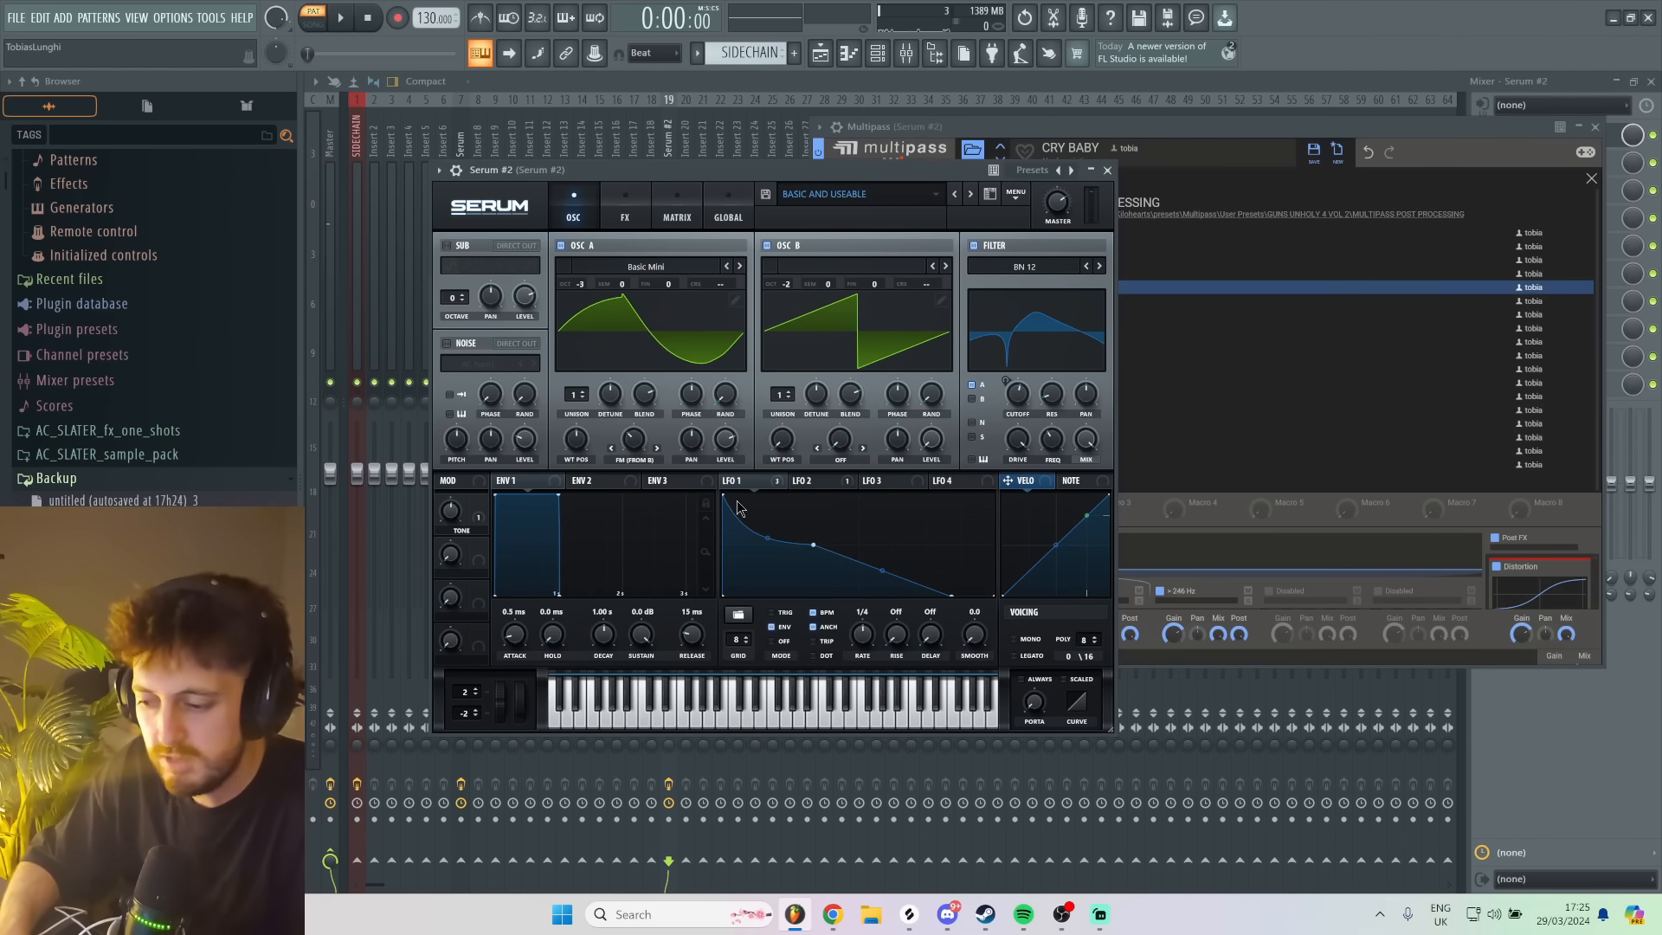
key("z")
key("d")
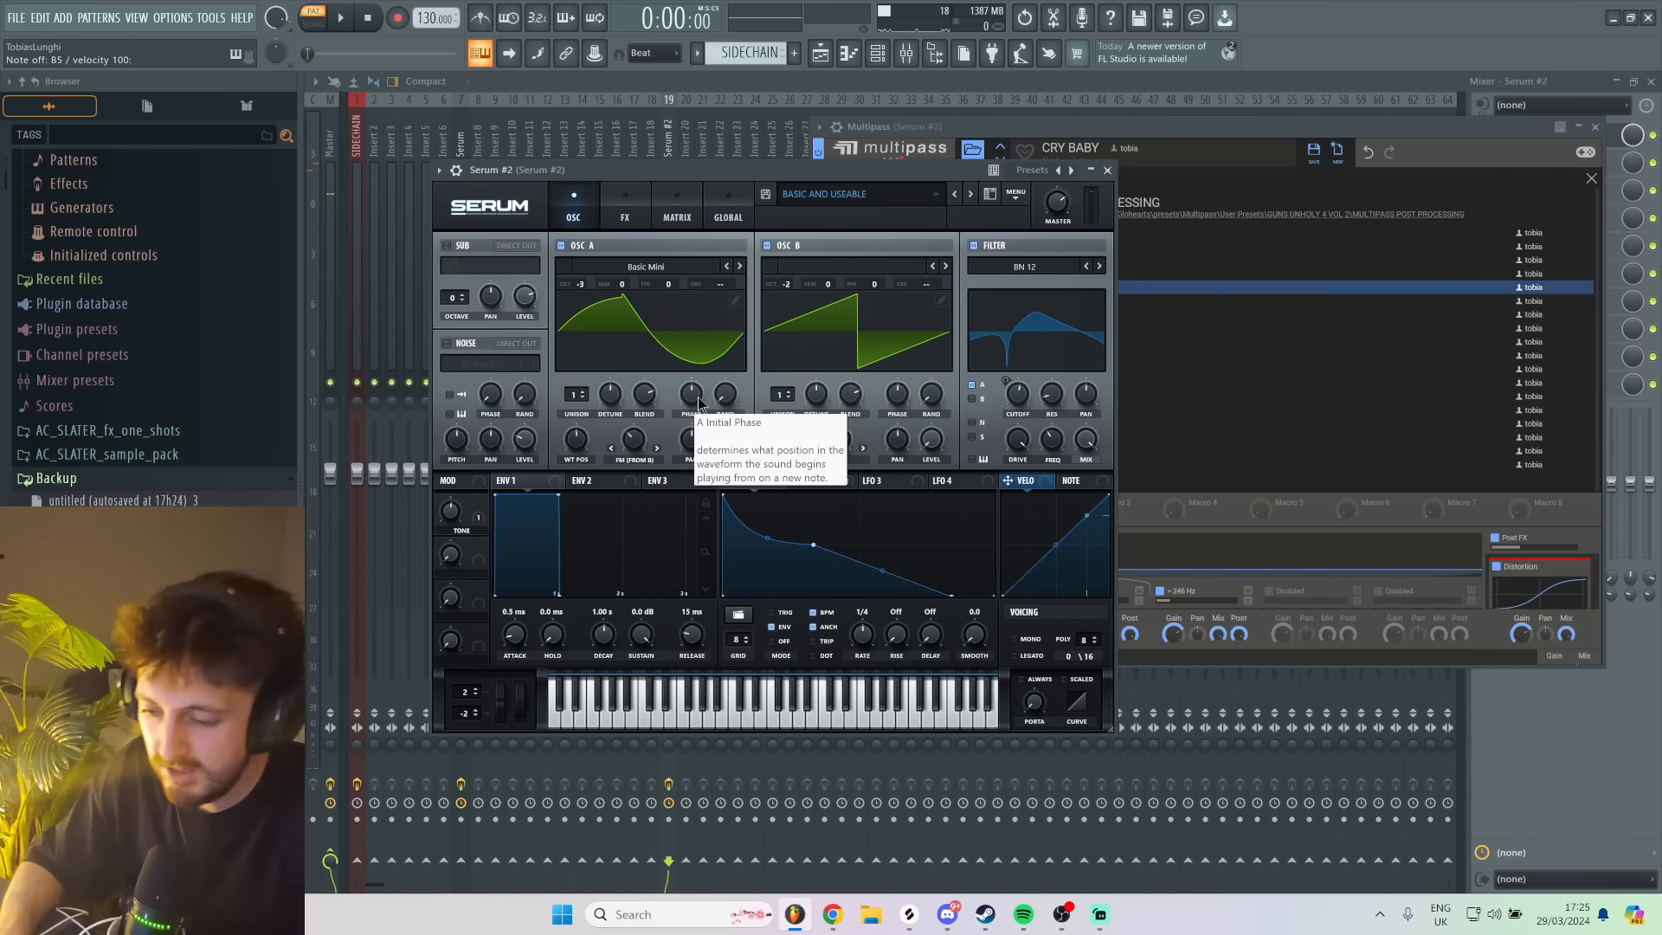
left_click_drag(951, 569, 955, 533)
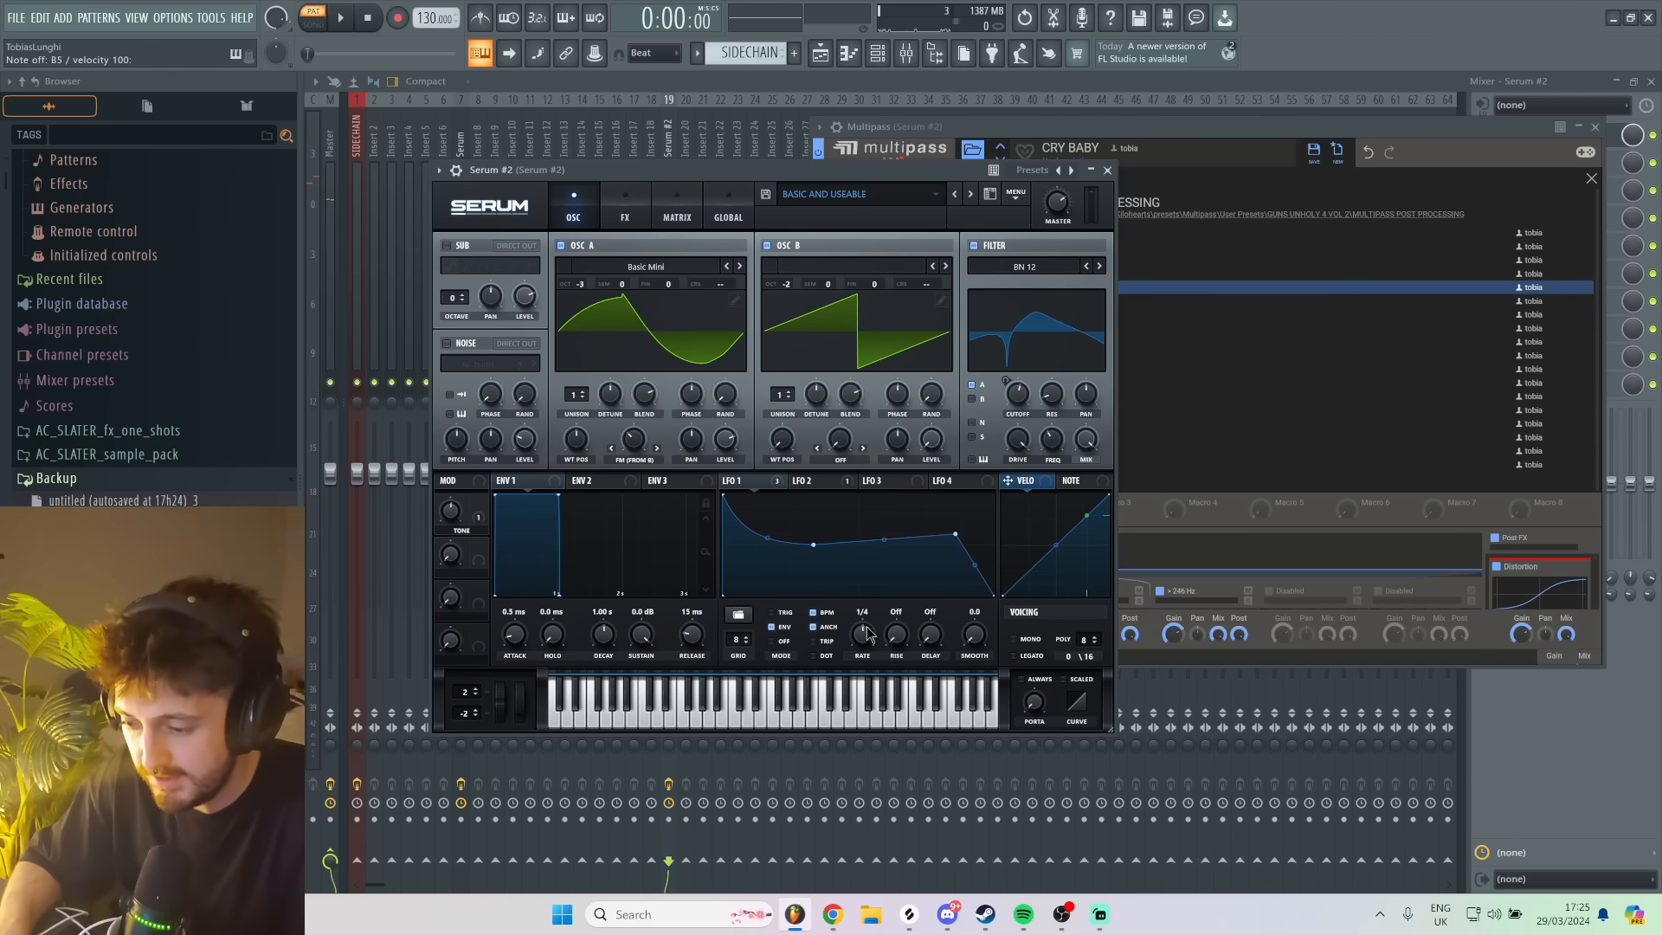
left_click_drag(868, 629, 874, 644)
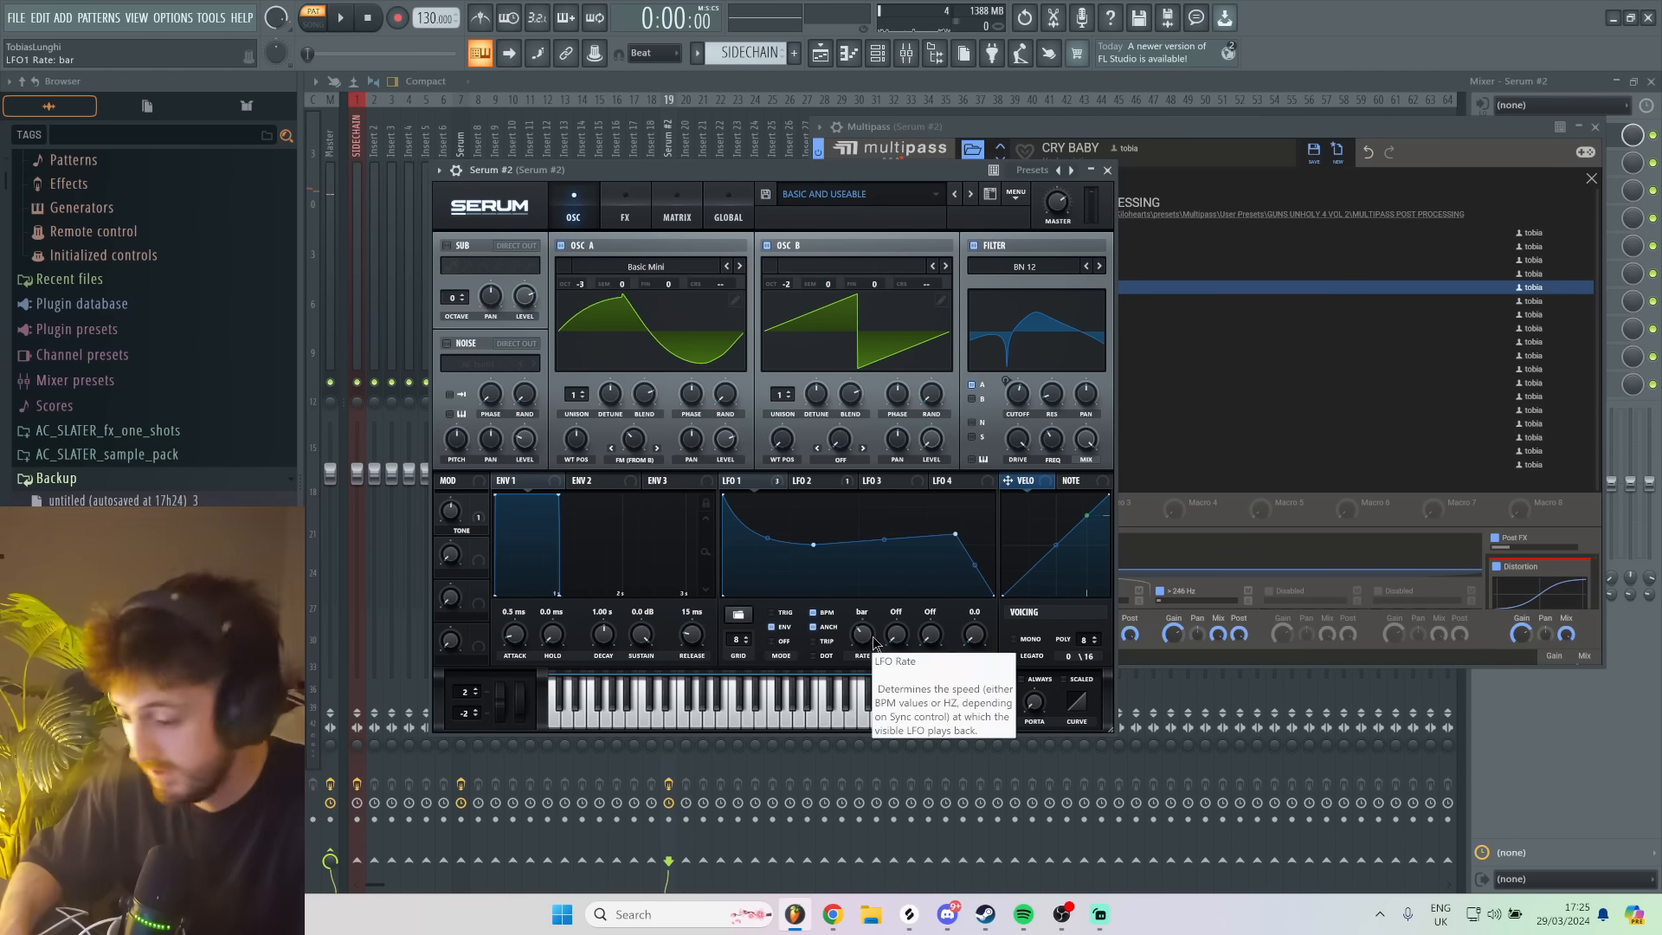
key("c")
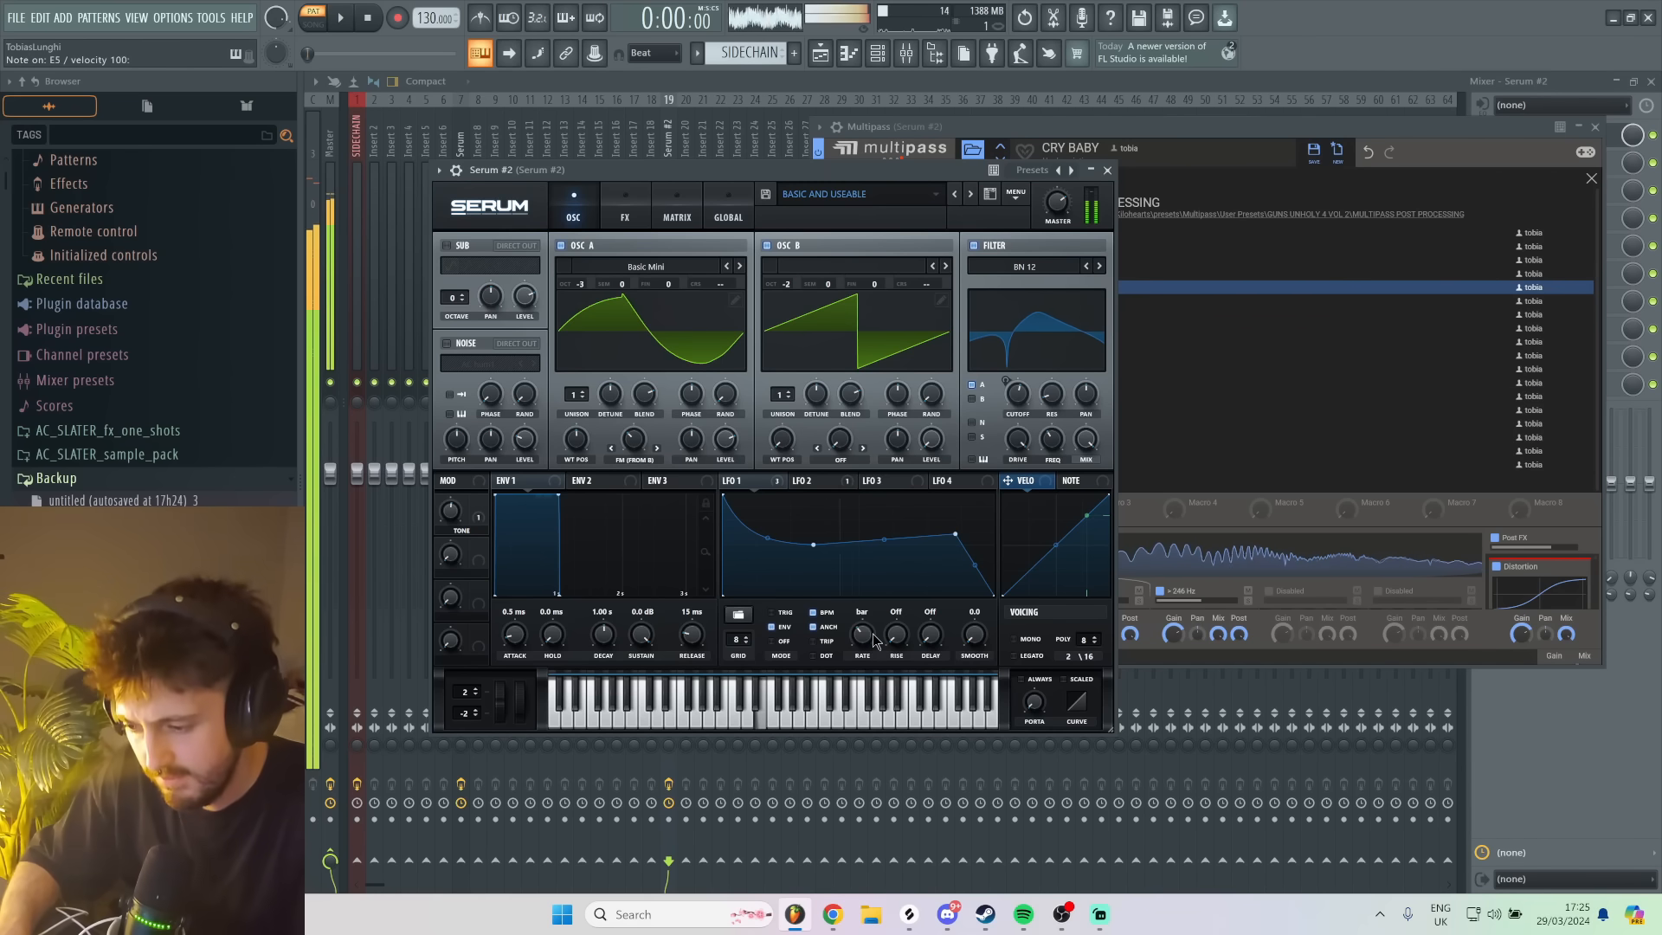
key("d")
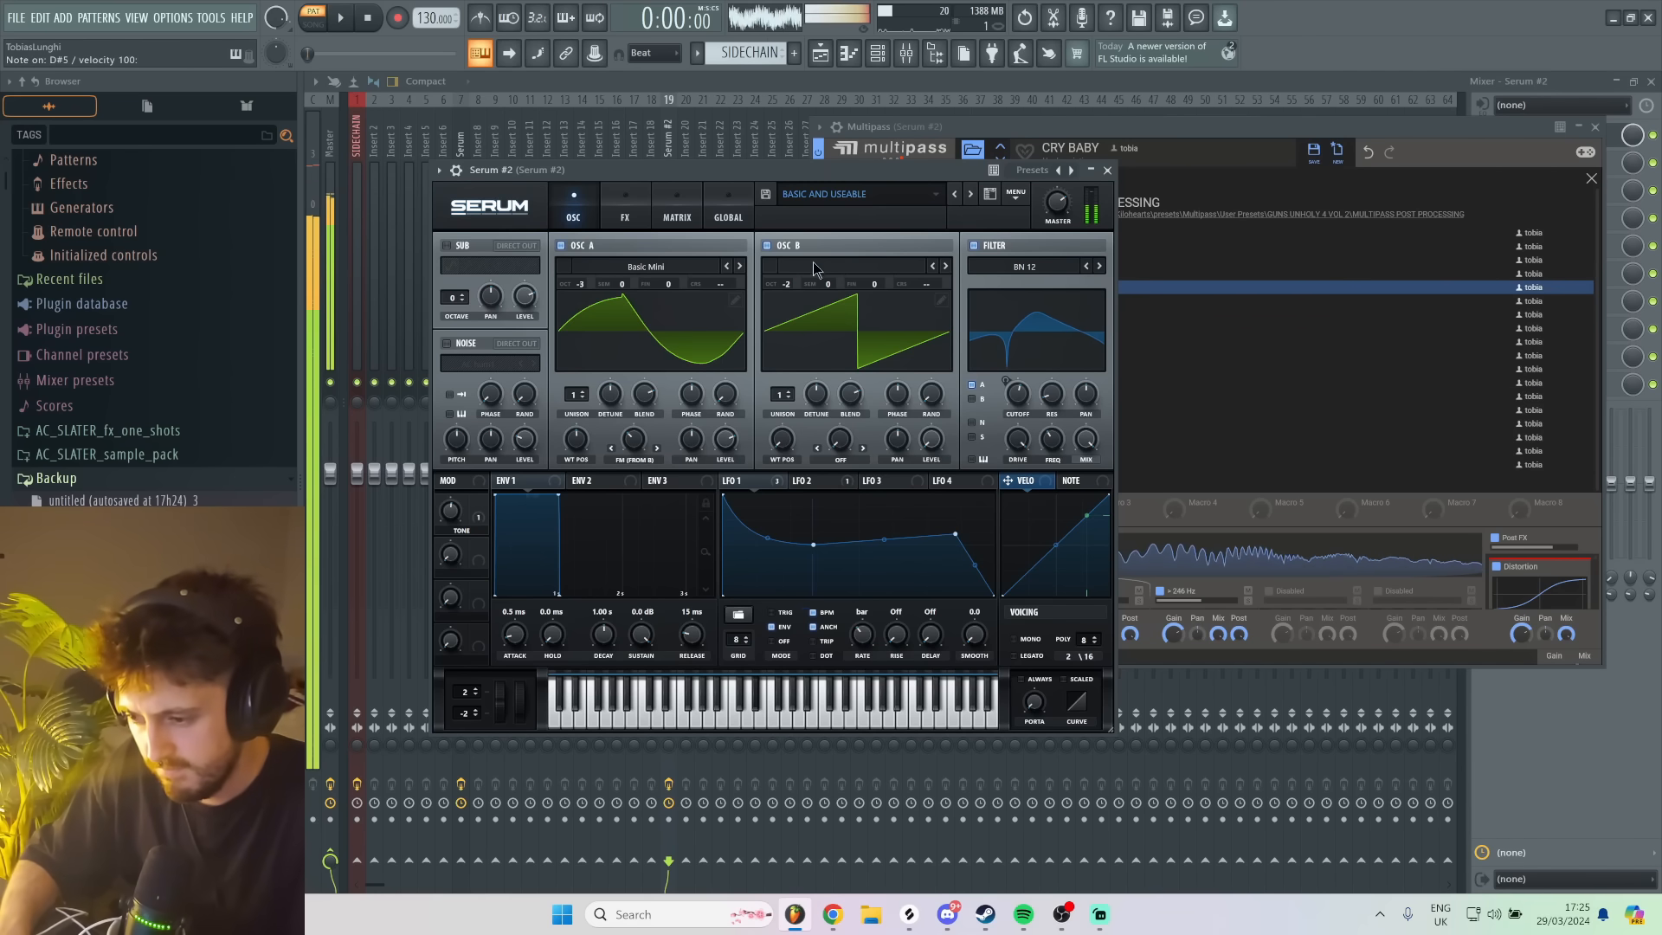
- Load the BASIC AND USEABLE 2 preset from the EXTRAS folder in Serum and audition it
left_click(937, 196)
mouse_move(832, 404)
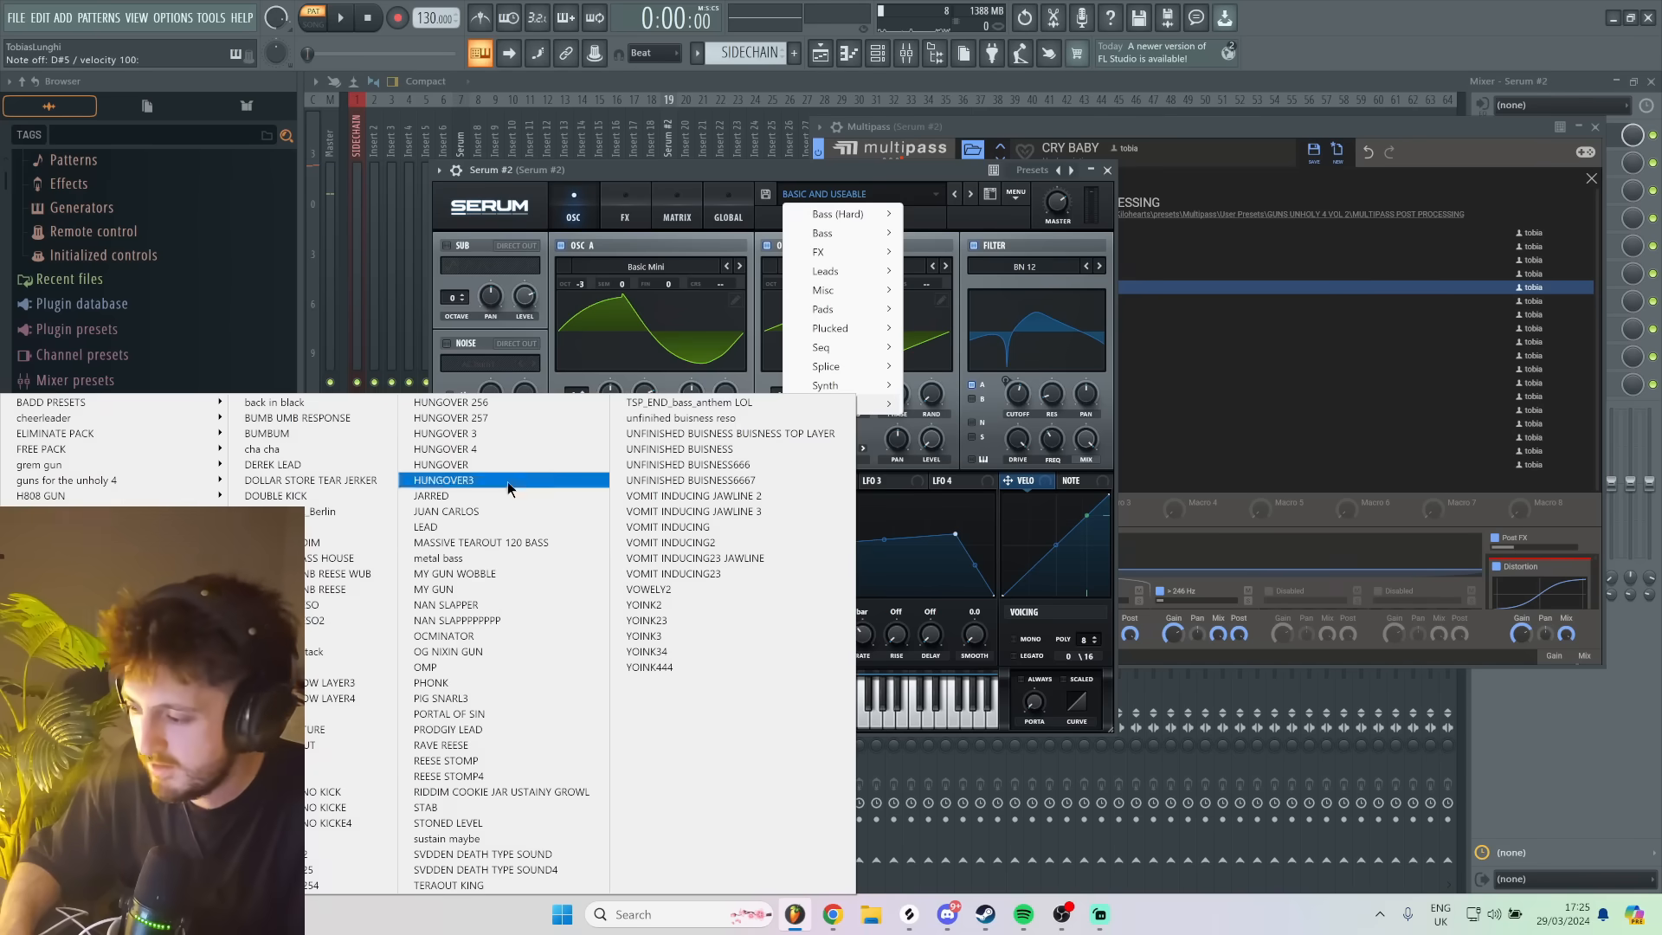
mouse_move(372, 591)
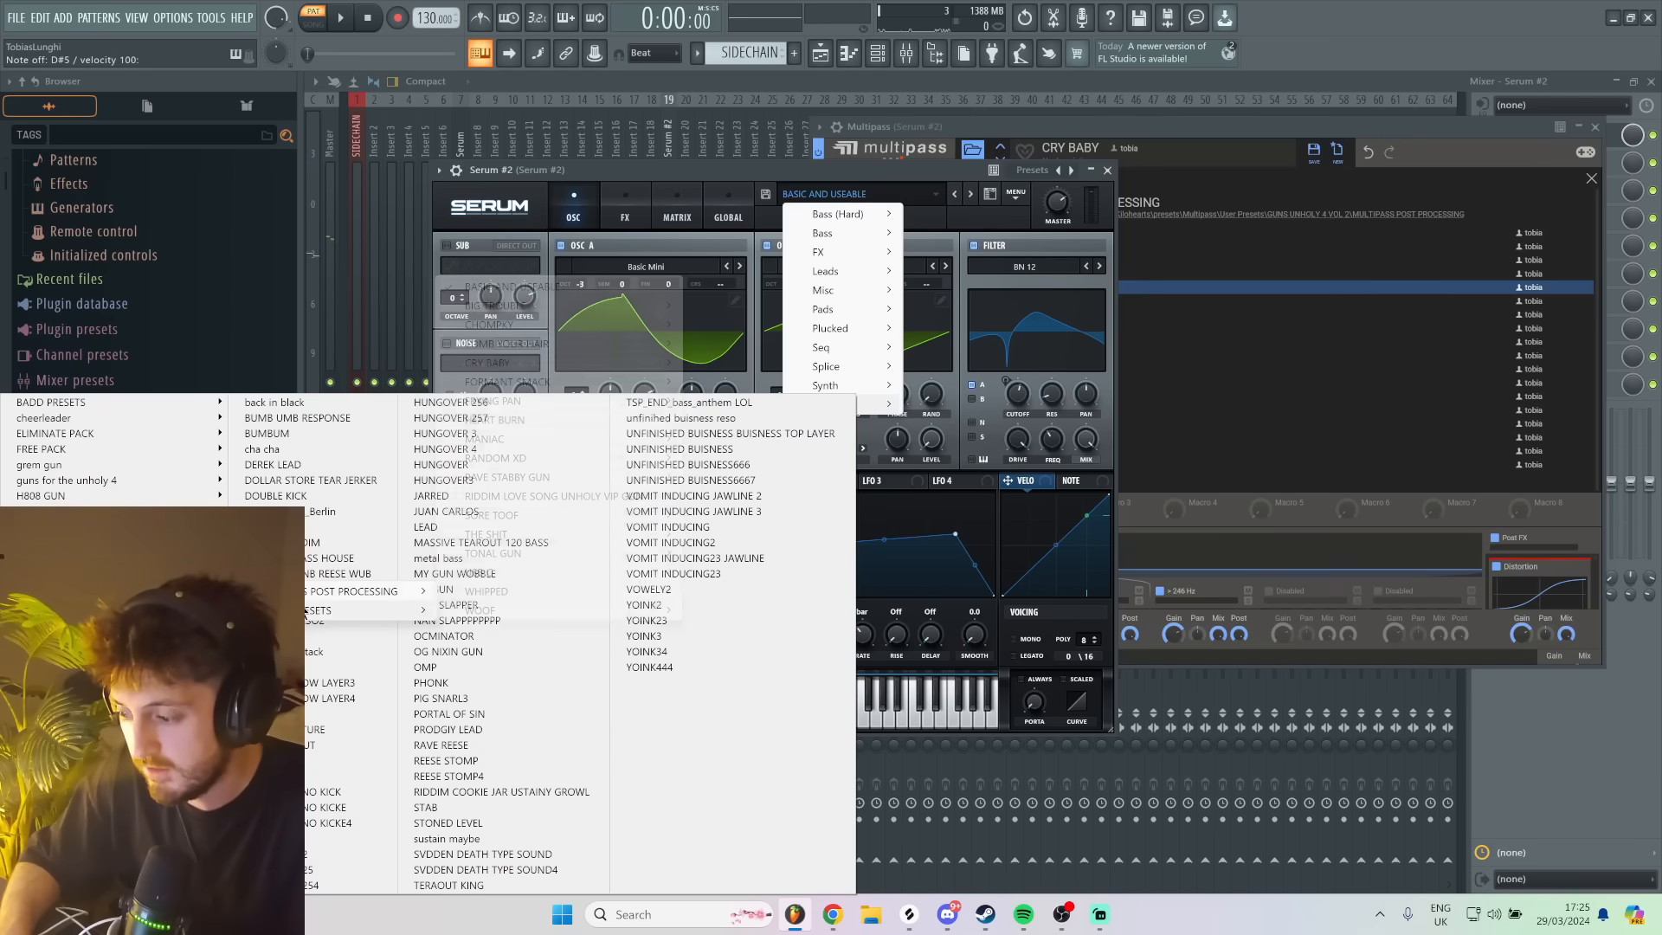
mouse_move(661, 287)
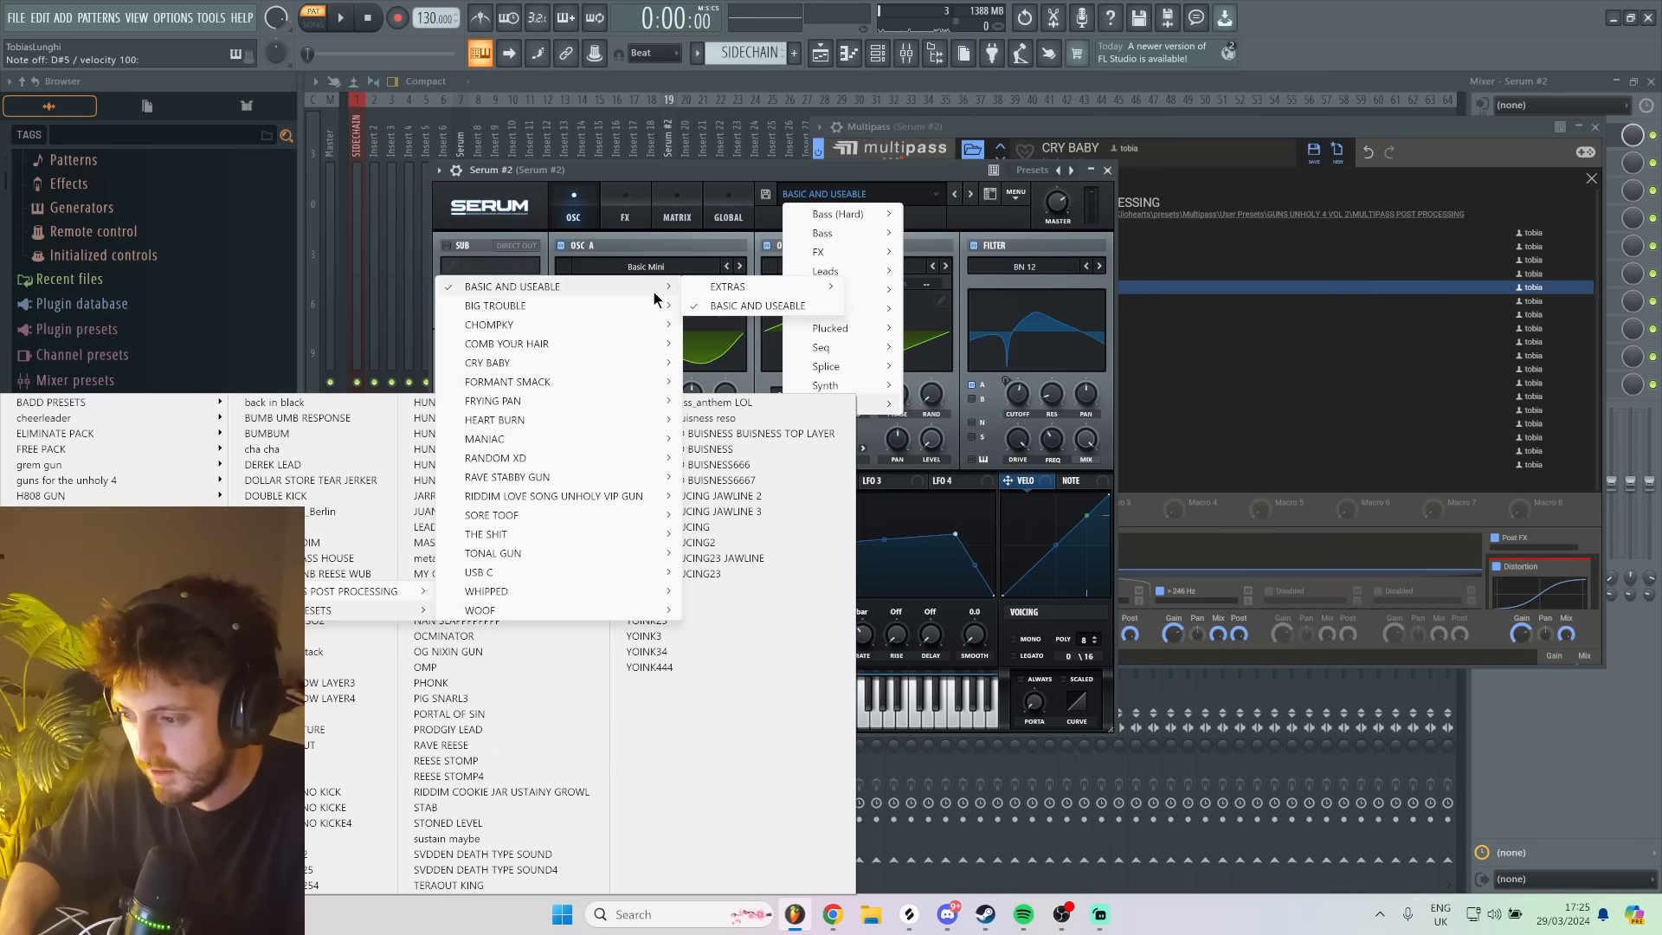
left_click(932, 292)
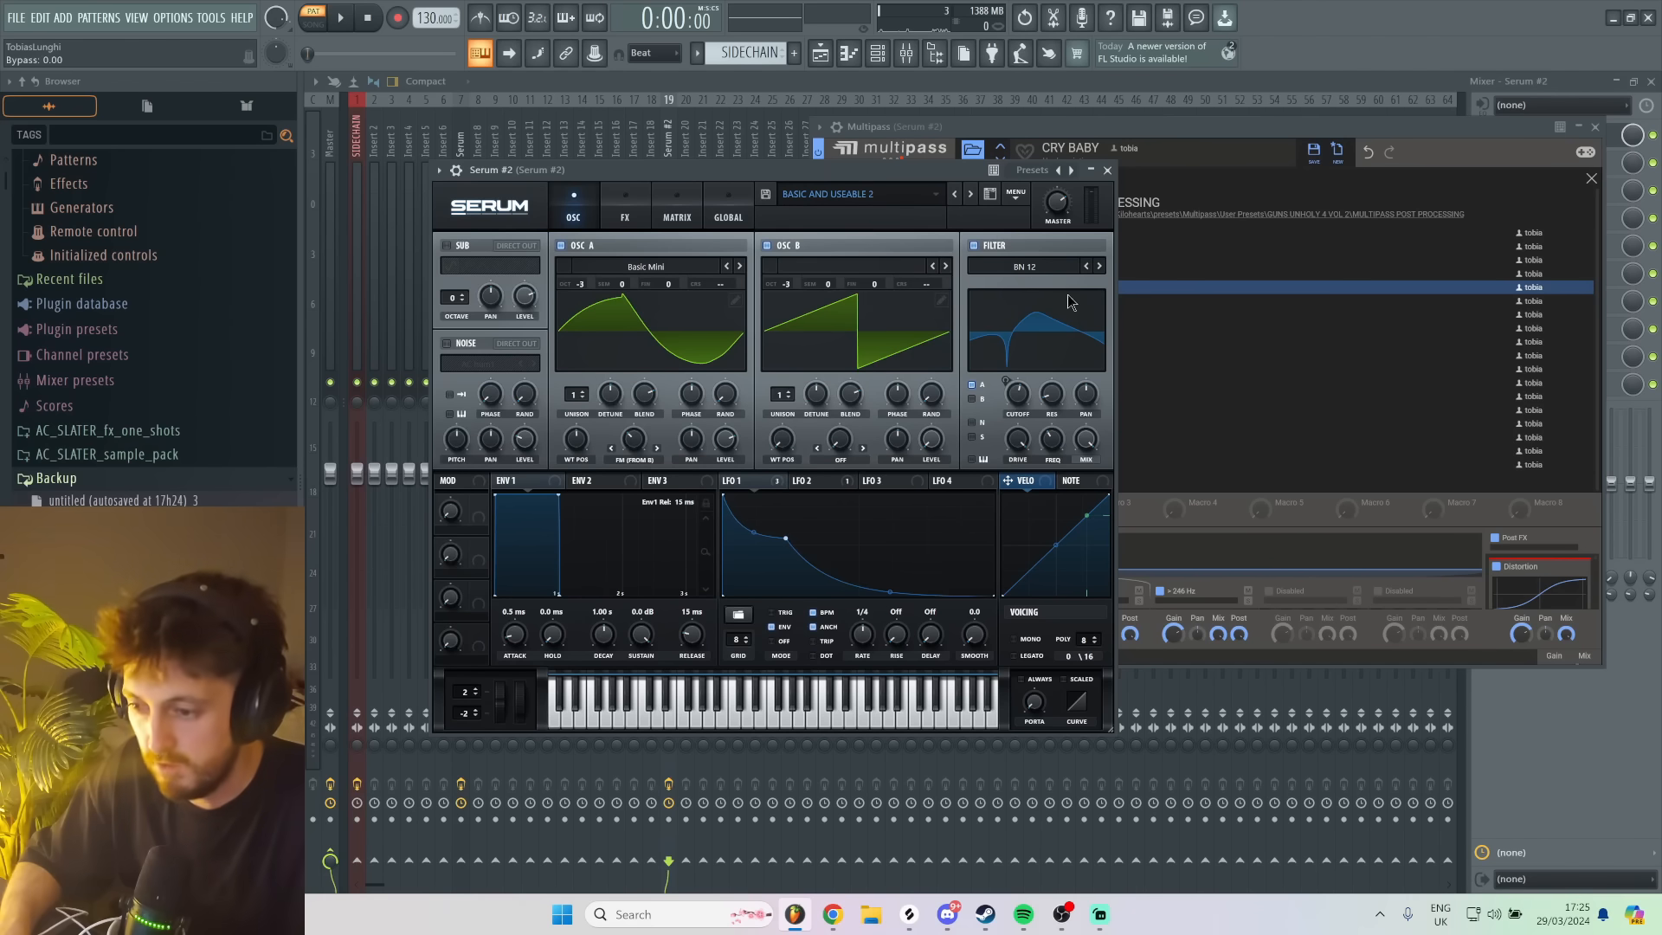
key("c")
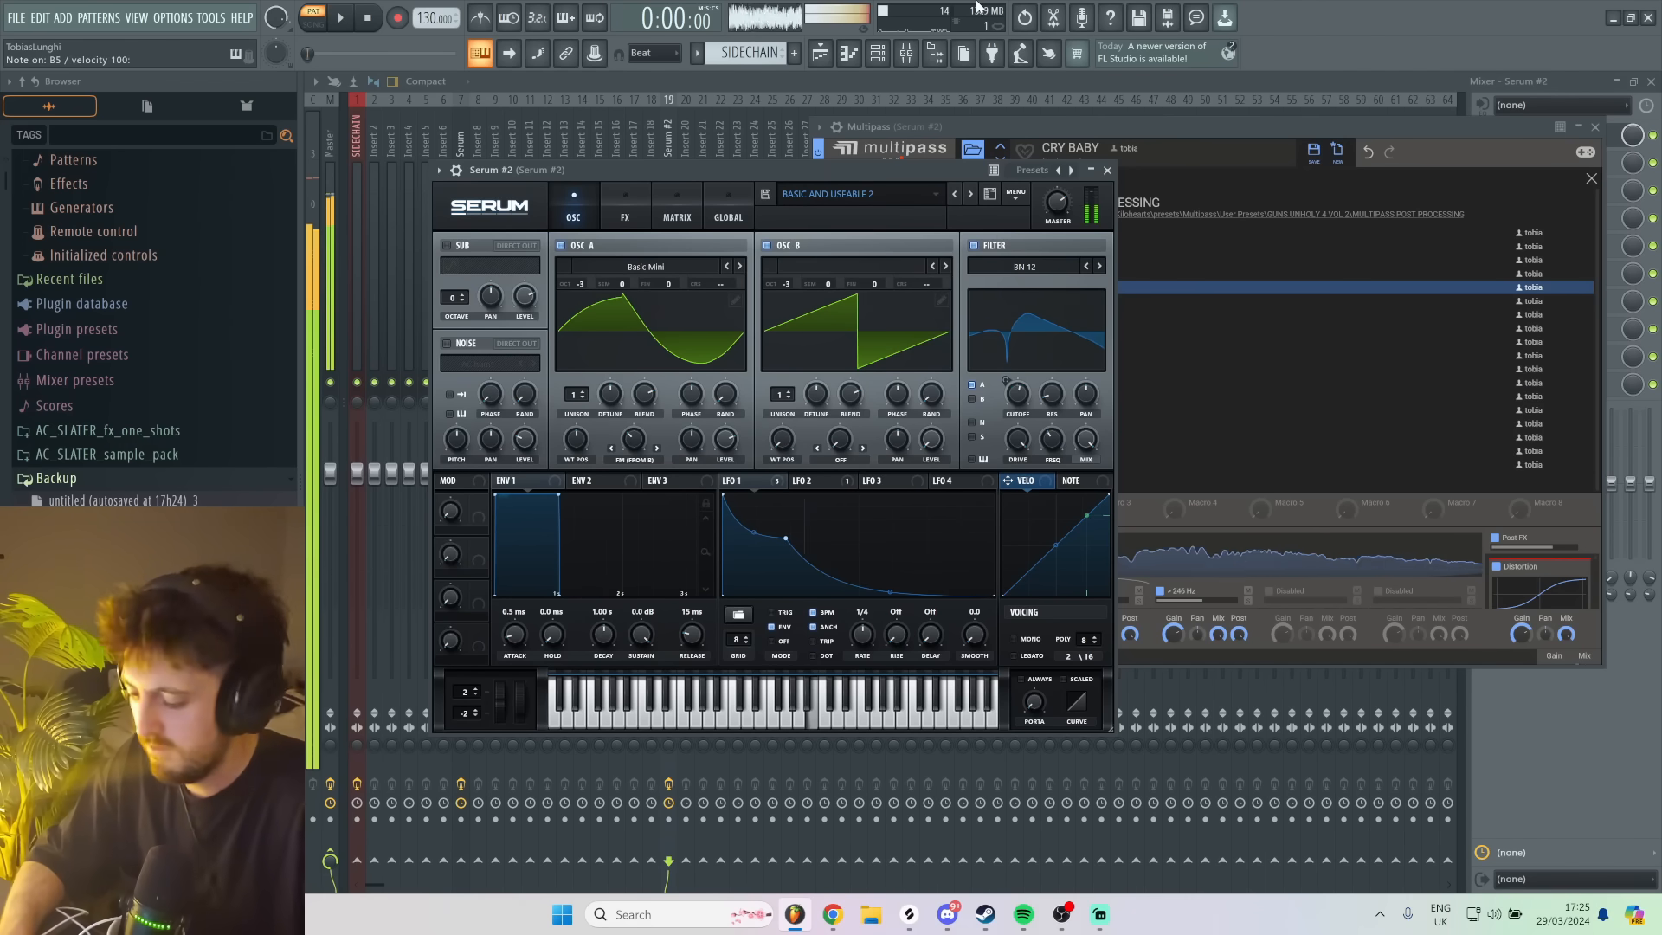
- Step through the Serum presets BASIC AND USEABLE 3 to BASIC AND USEABLE 6, auditioning each with test notes
left_click(970, 195)
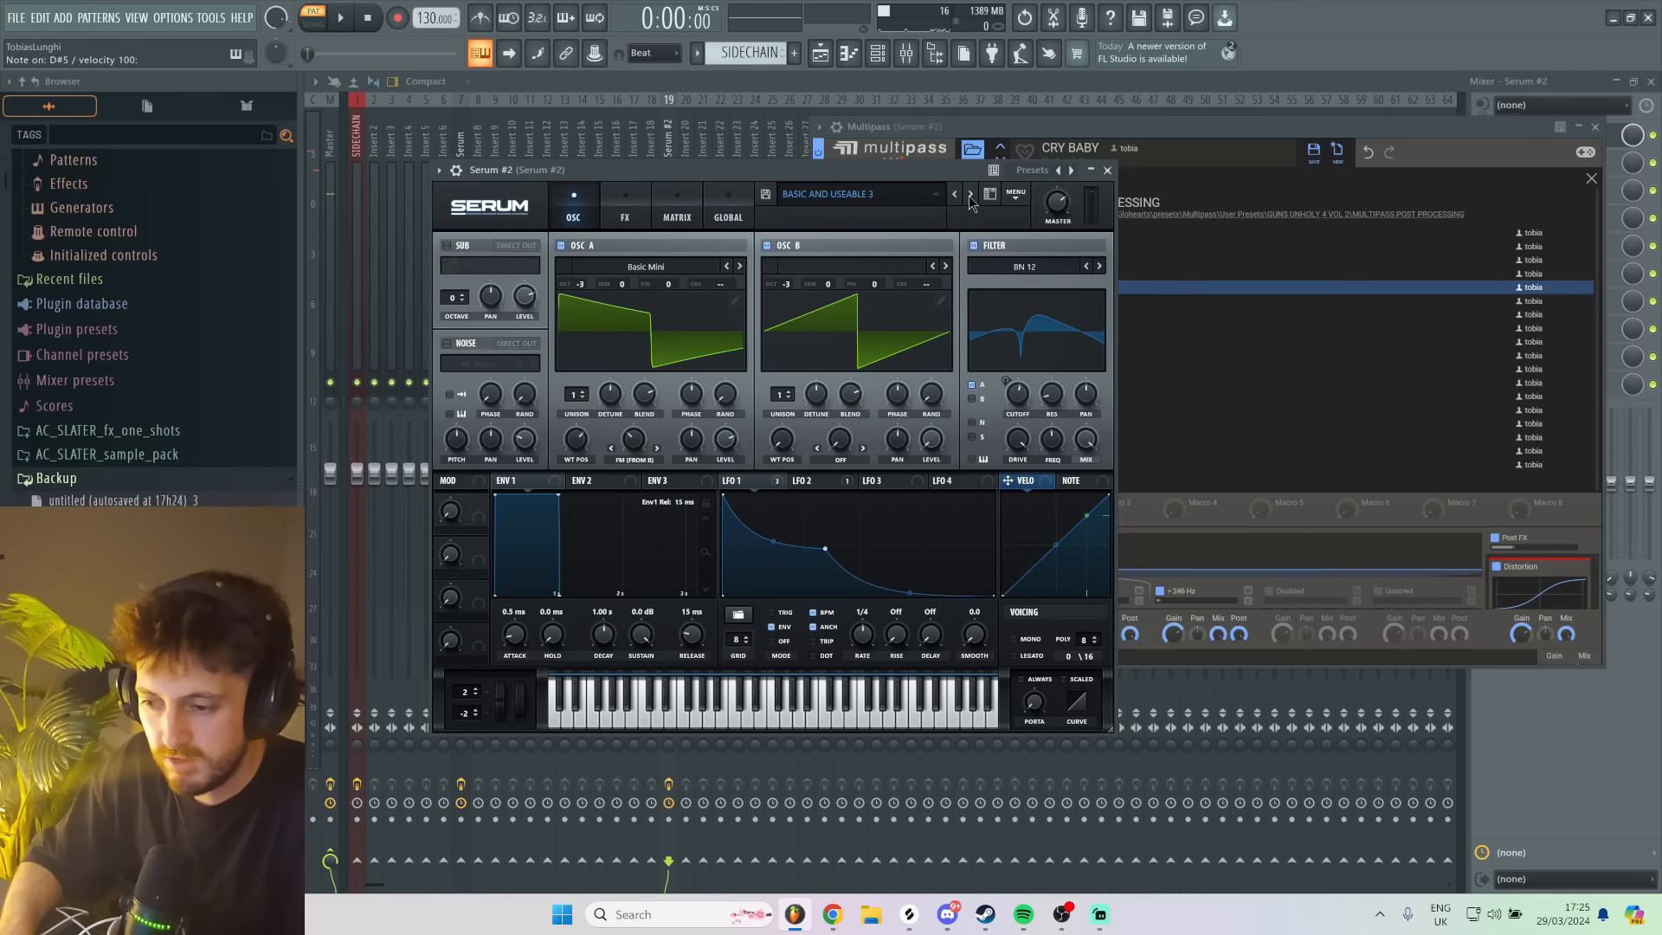
key("d")
left_click(971, 196)
key("c")
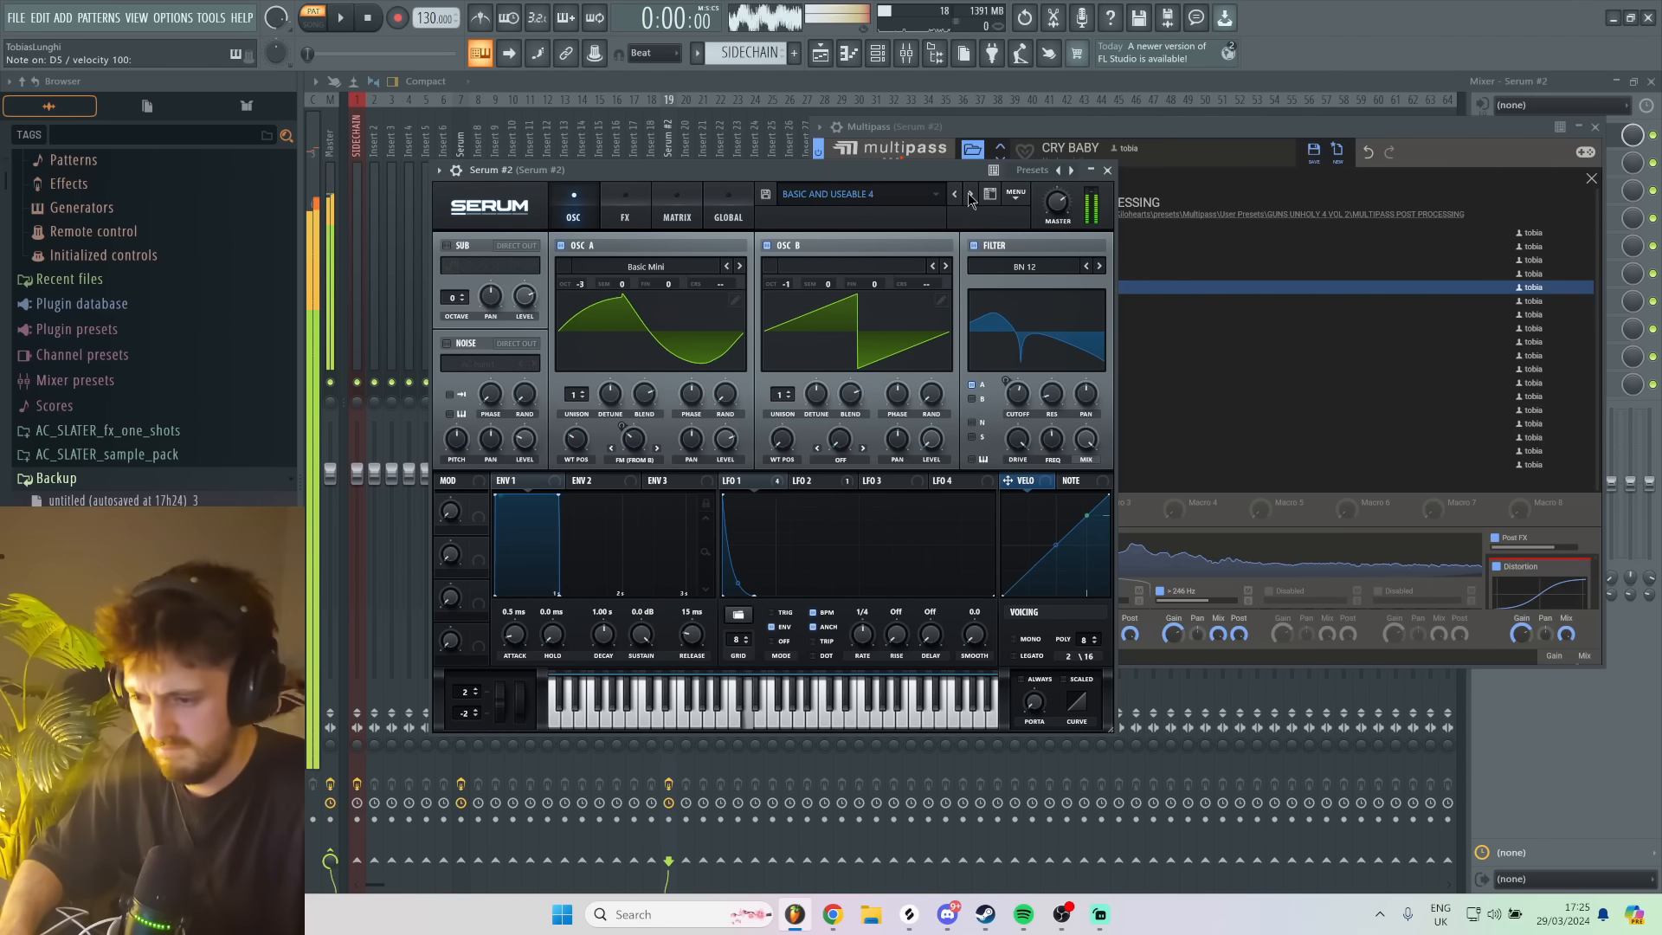
left_click(970, 196)
key("d")
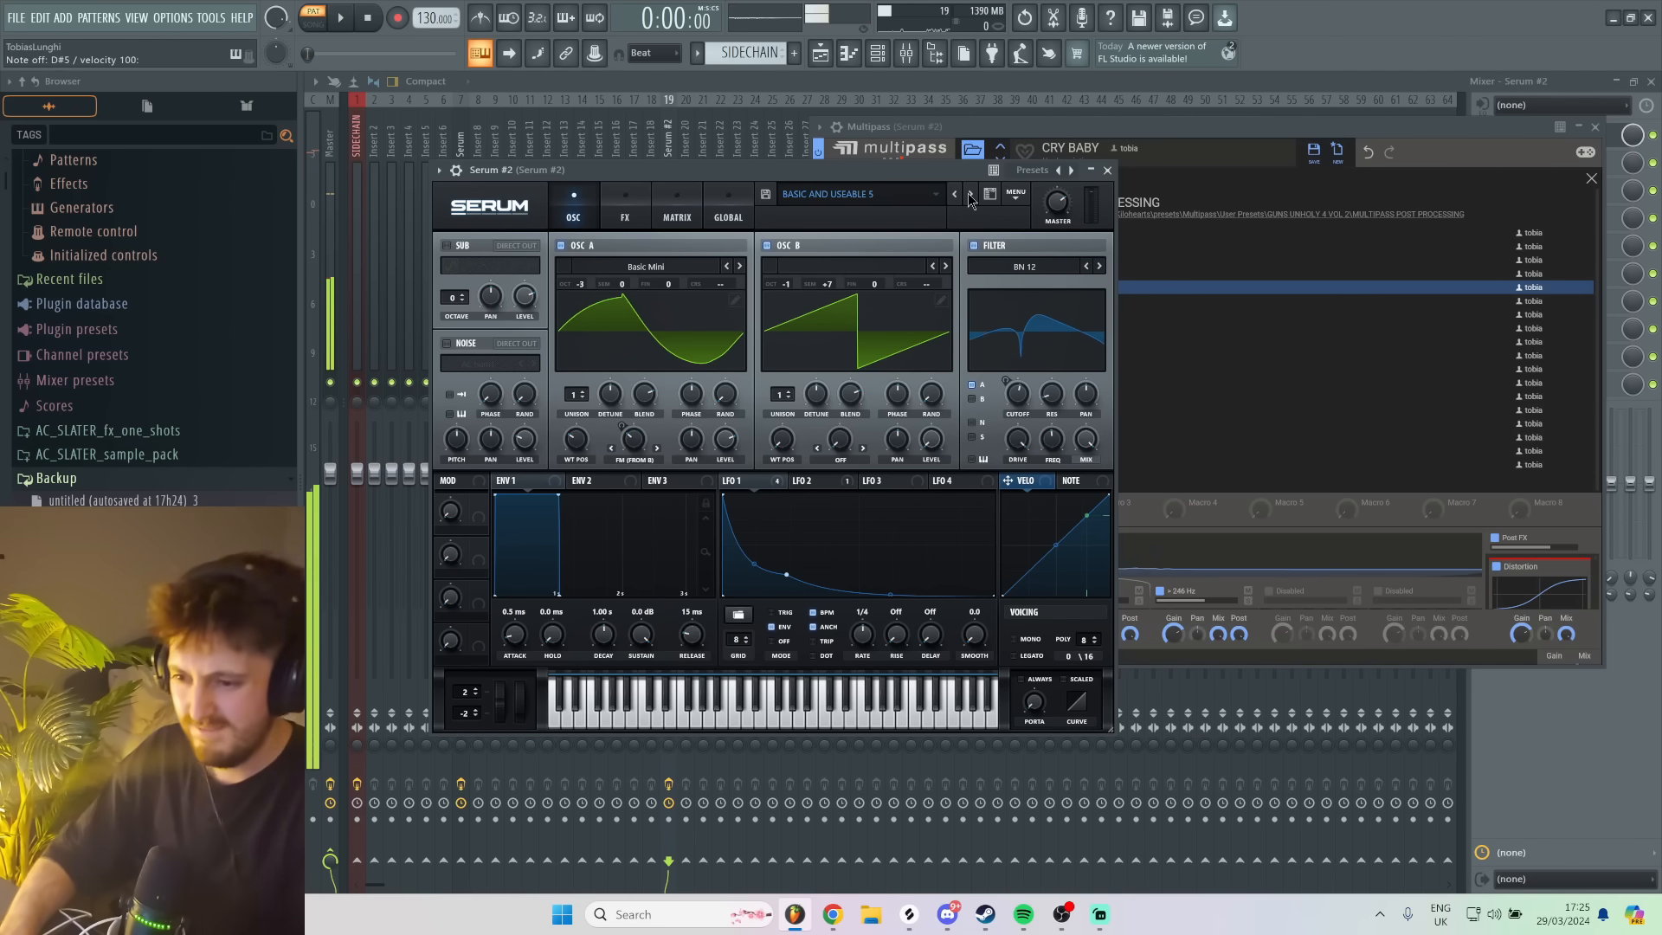
left_click(970, 196)
key("c")
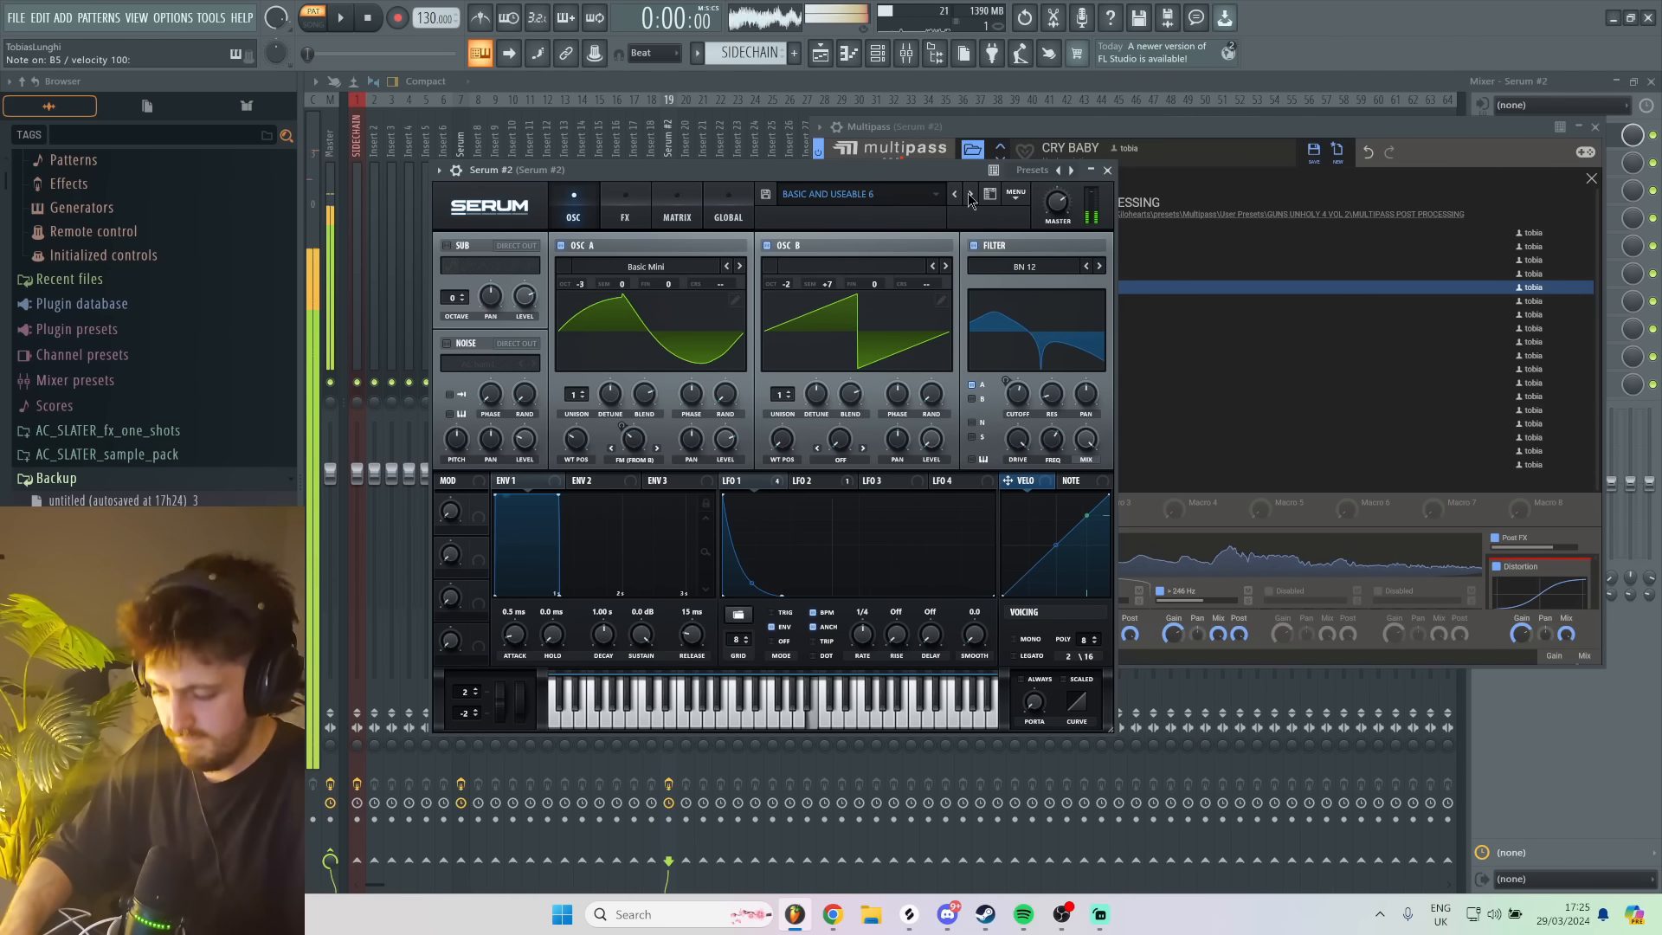
key("x")
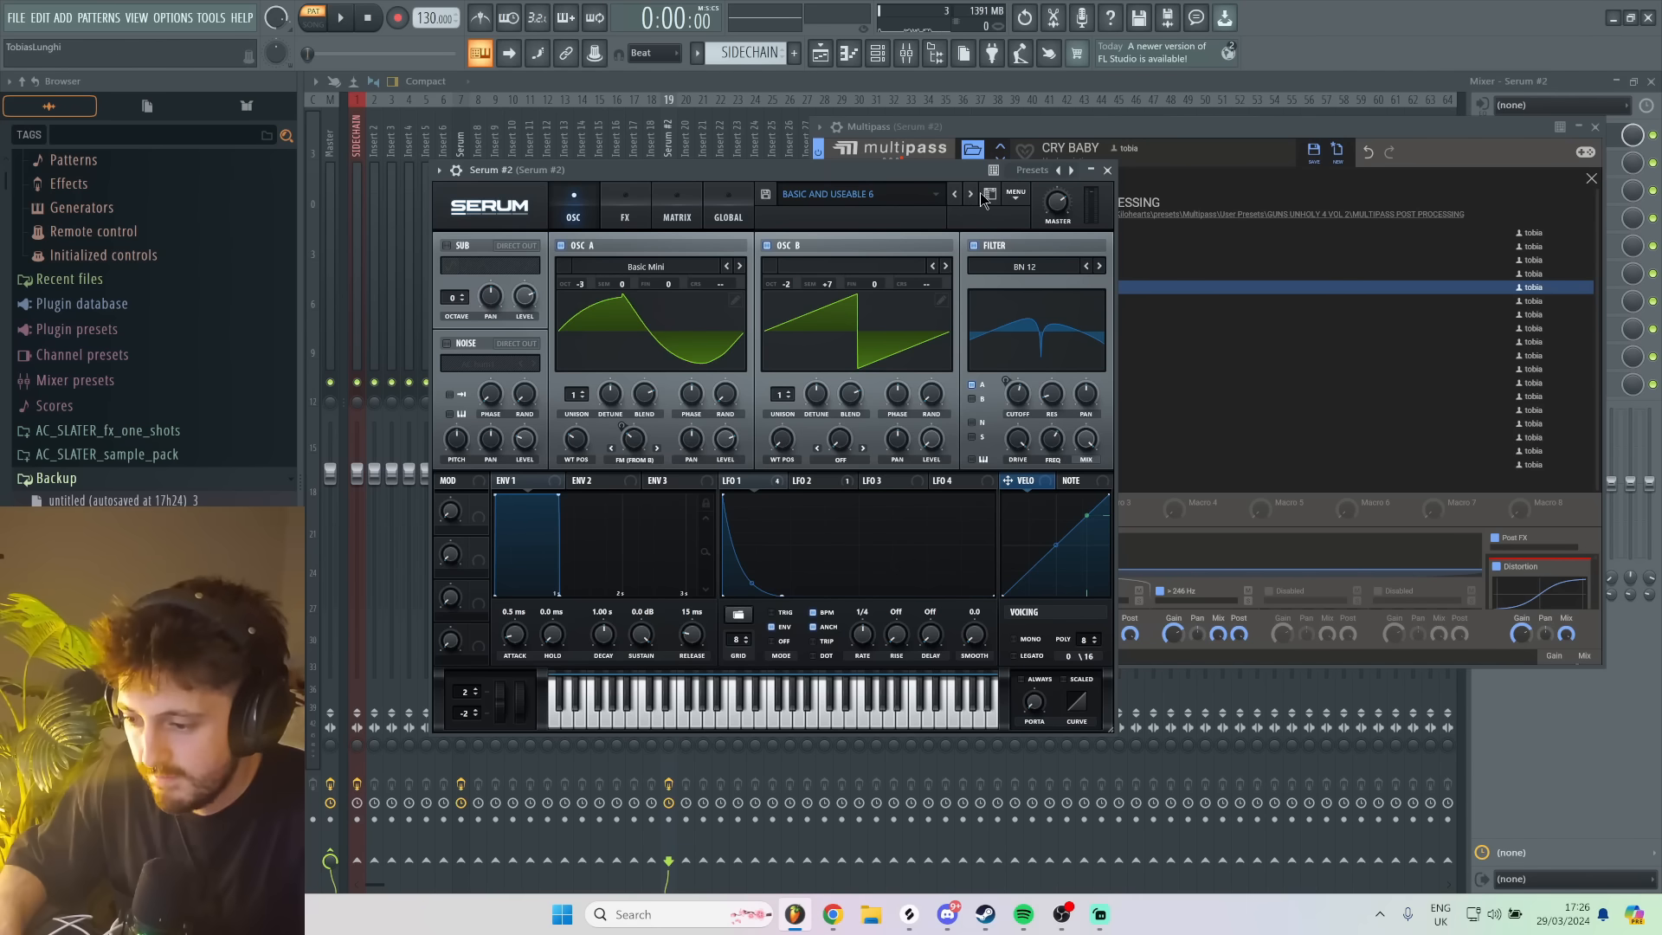
- Load the RIDDIM LOVE SONG UNHOLY VIP GUN preset through Serum's preset browser and close the browser
left_click(970, 195)
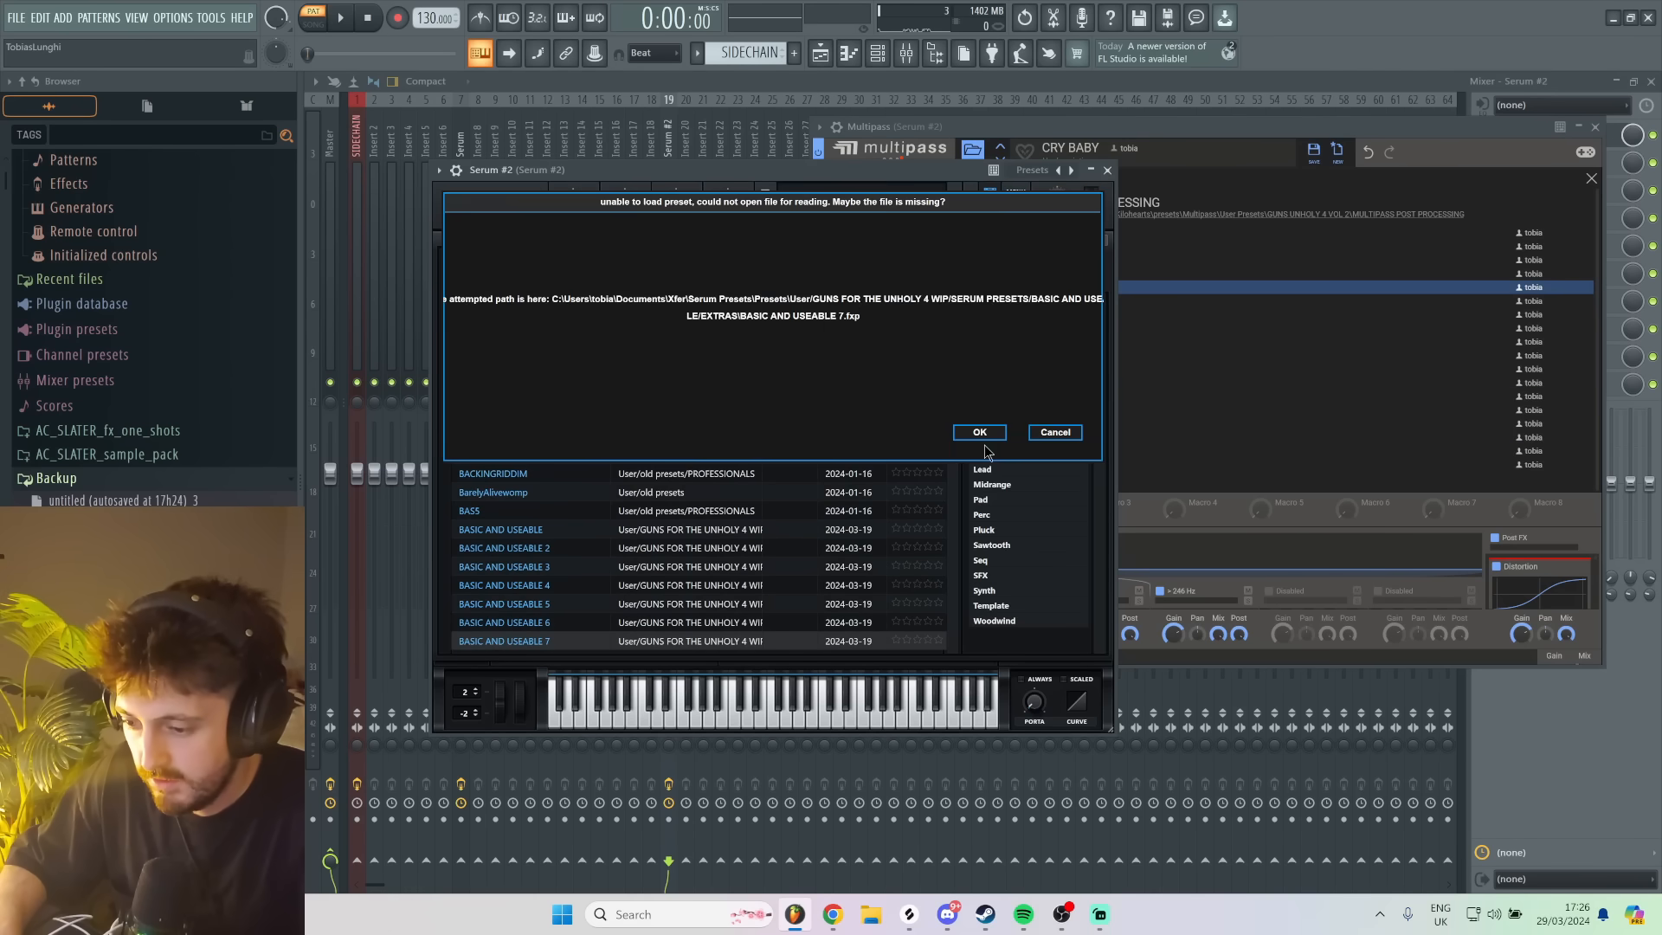
left_click(983, 434)
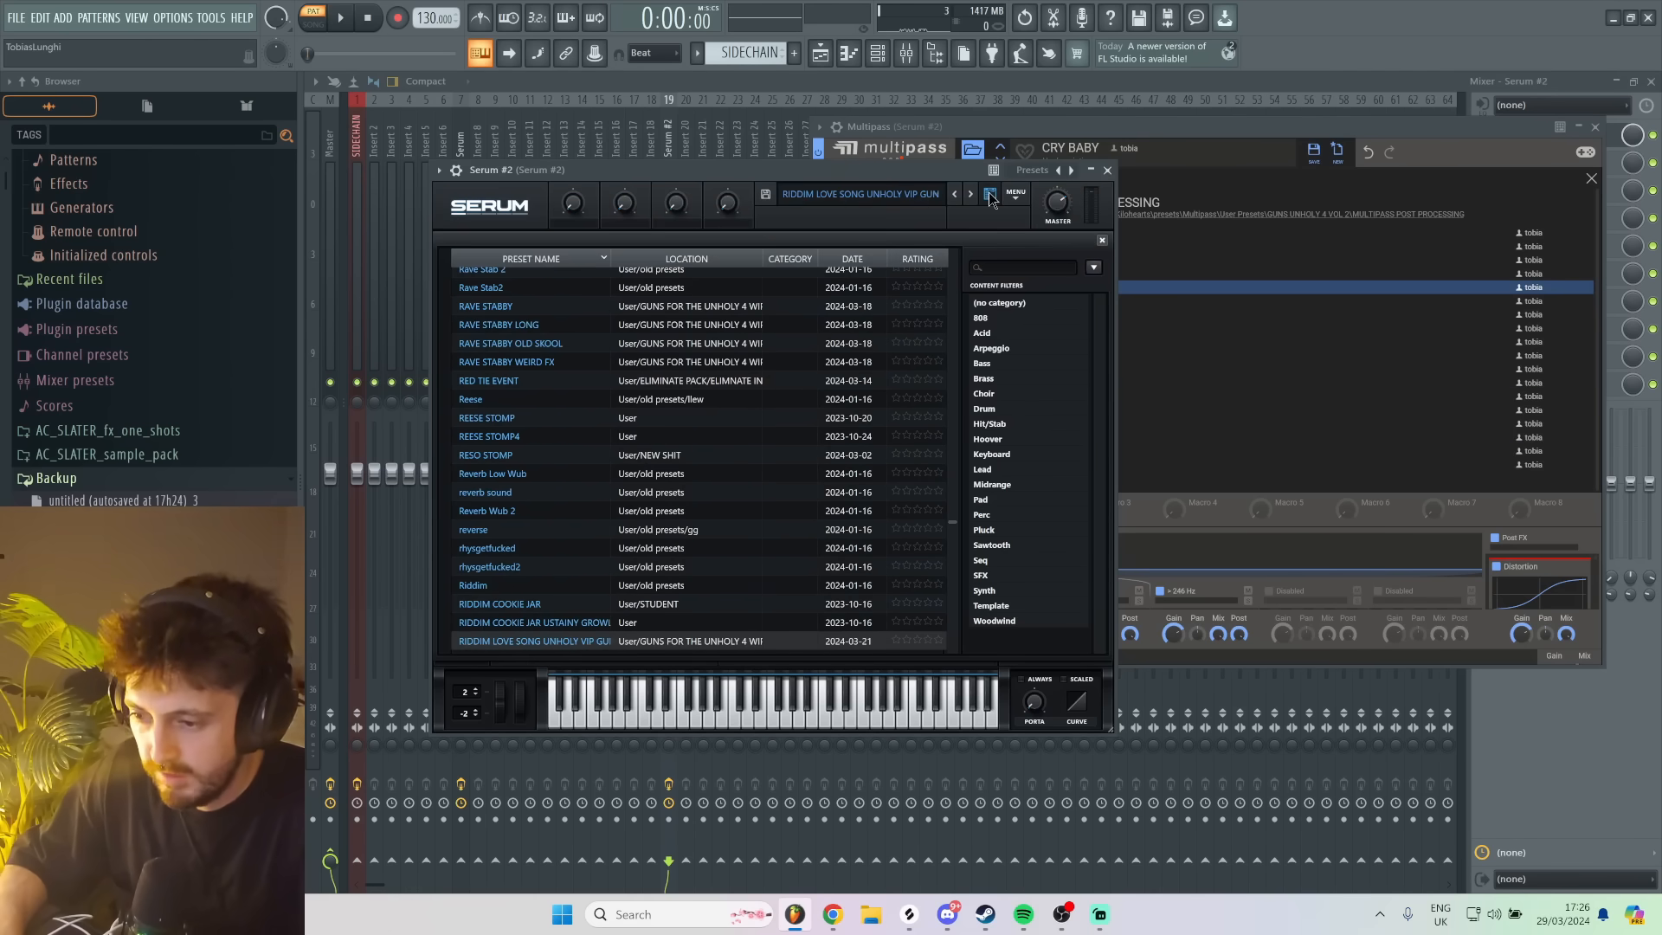
left_click(989, 194)
- Load the MANIAC and WHIPPED post-processing presets in Multipass in turn, auditioning each with a test note
left_click(1255, 122)
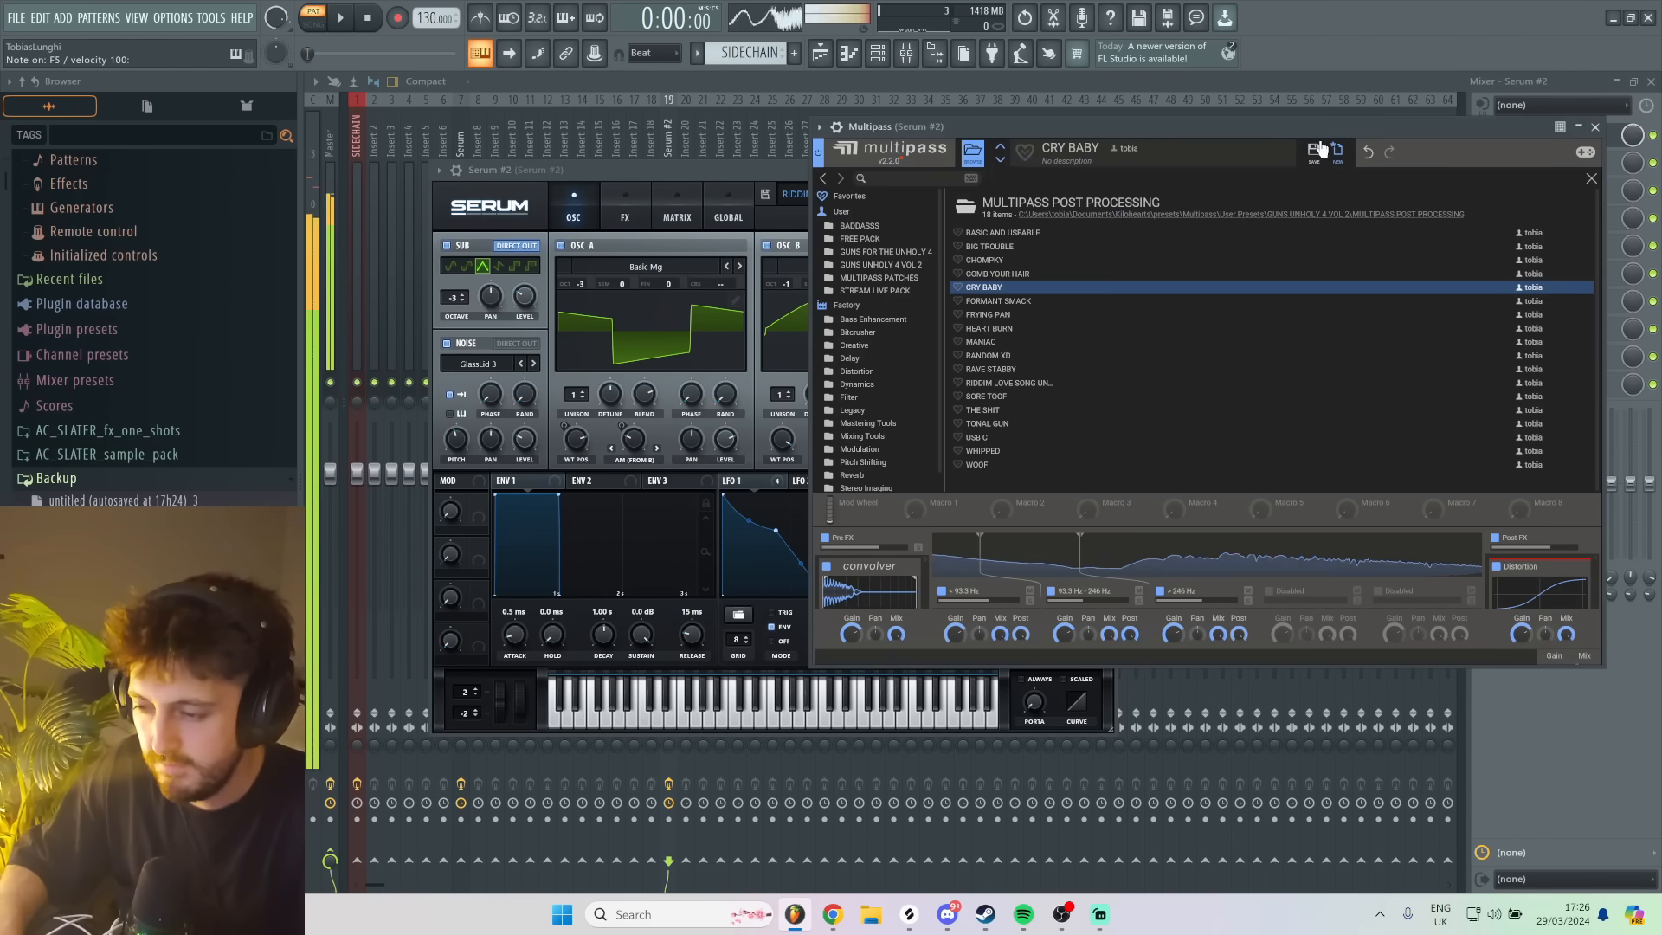
left_click(983, 342)
key("m")
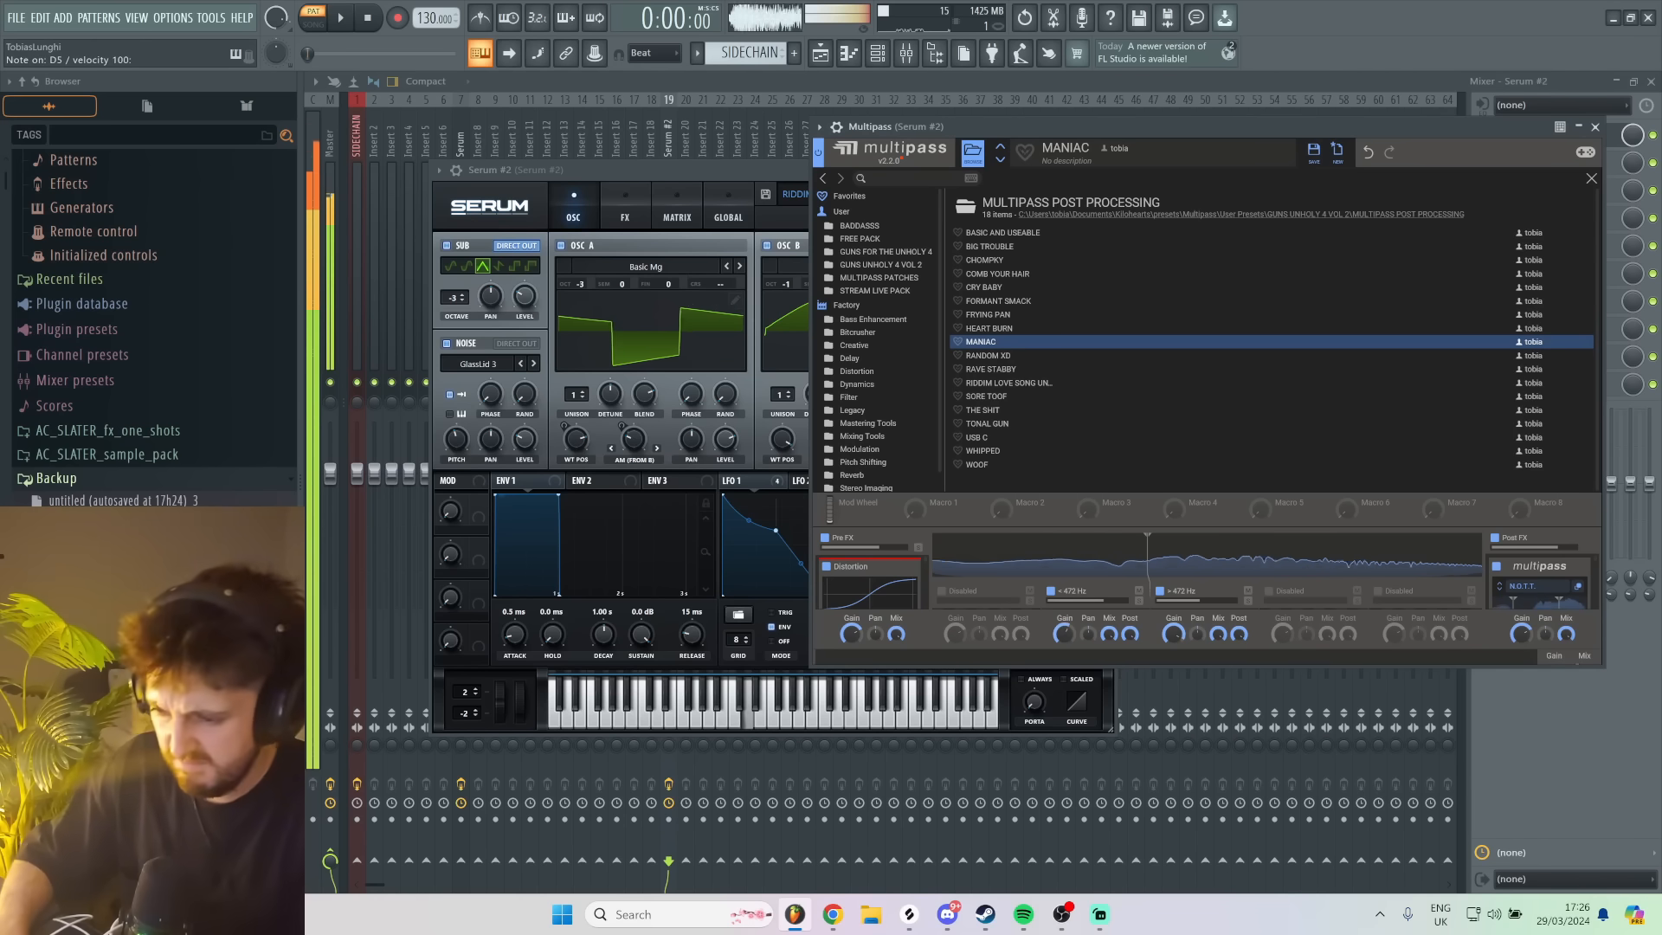
left_click(1008, 452)
key("c")
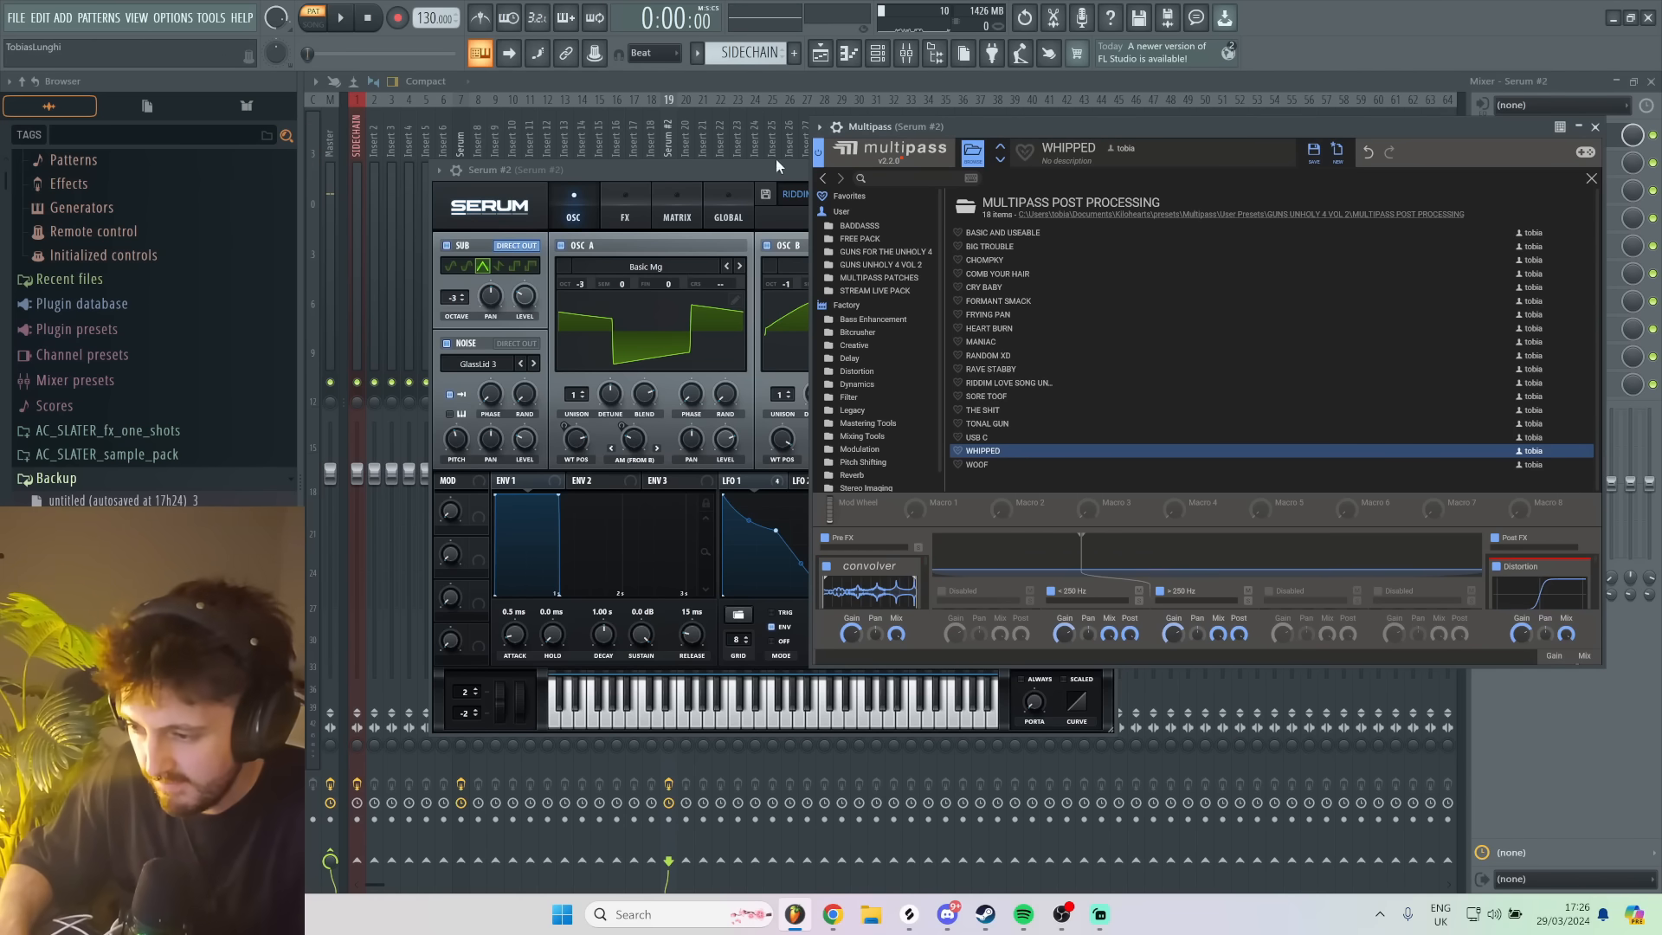
- Bring Serum forward for a test note, clear the plugin windows, and reopen the second Serum from the channel rack
left_click(760, 176)
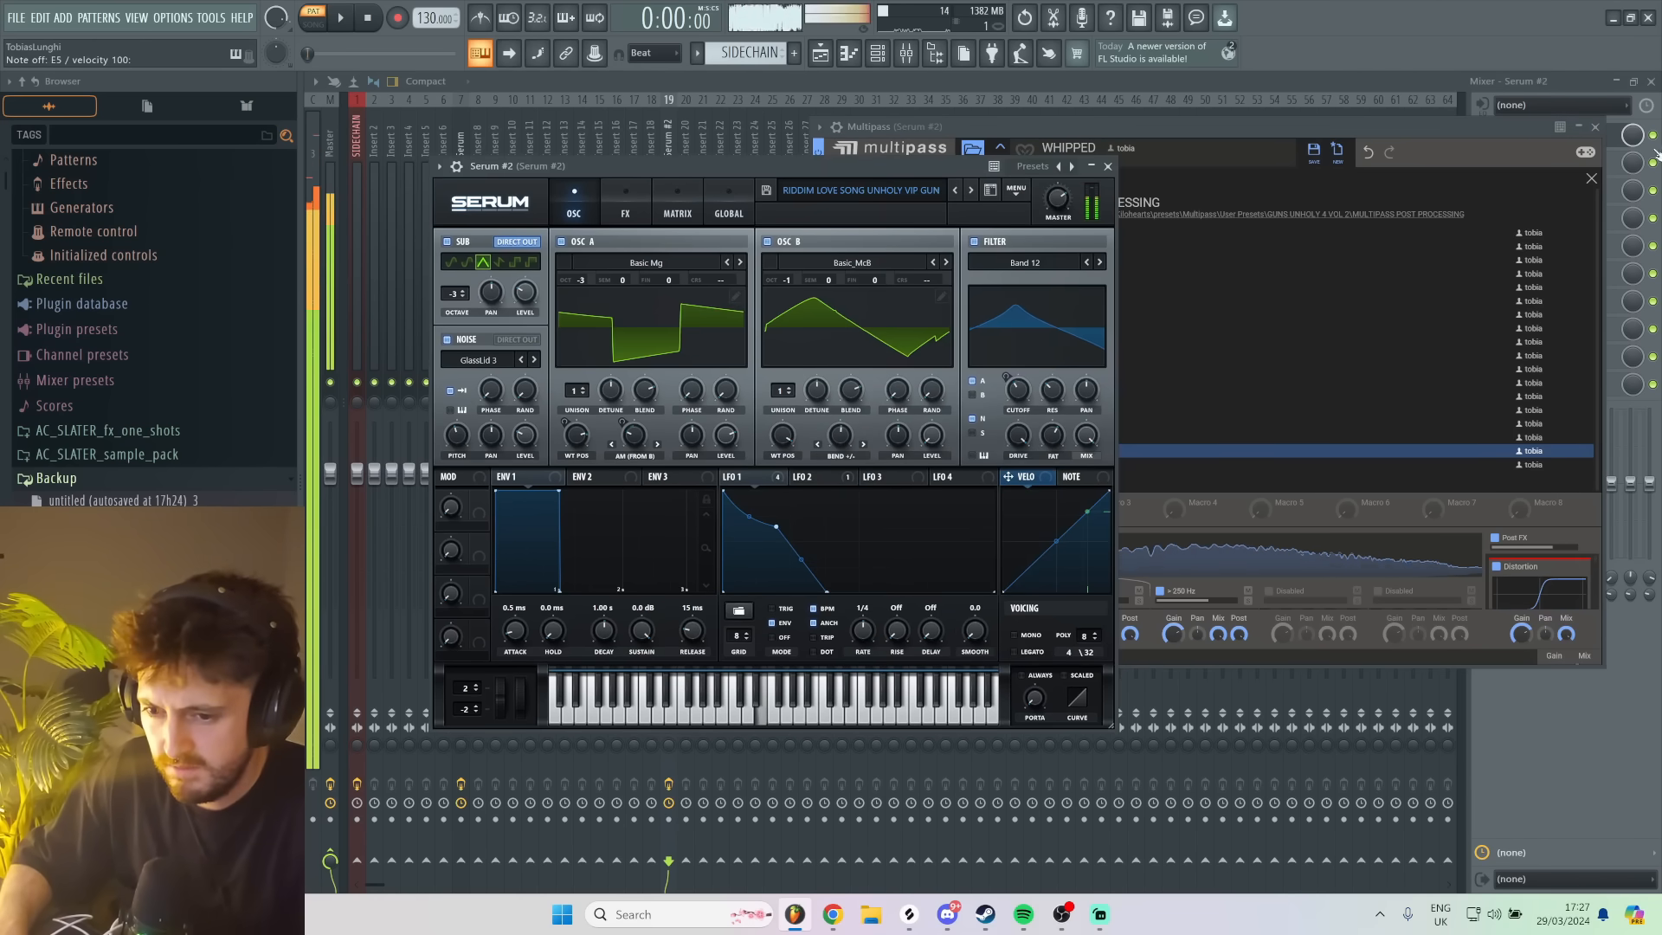
left_click(1403, 78)
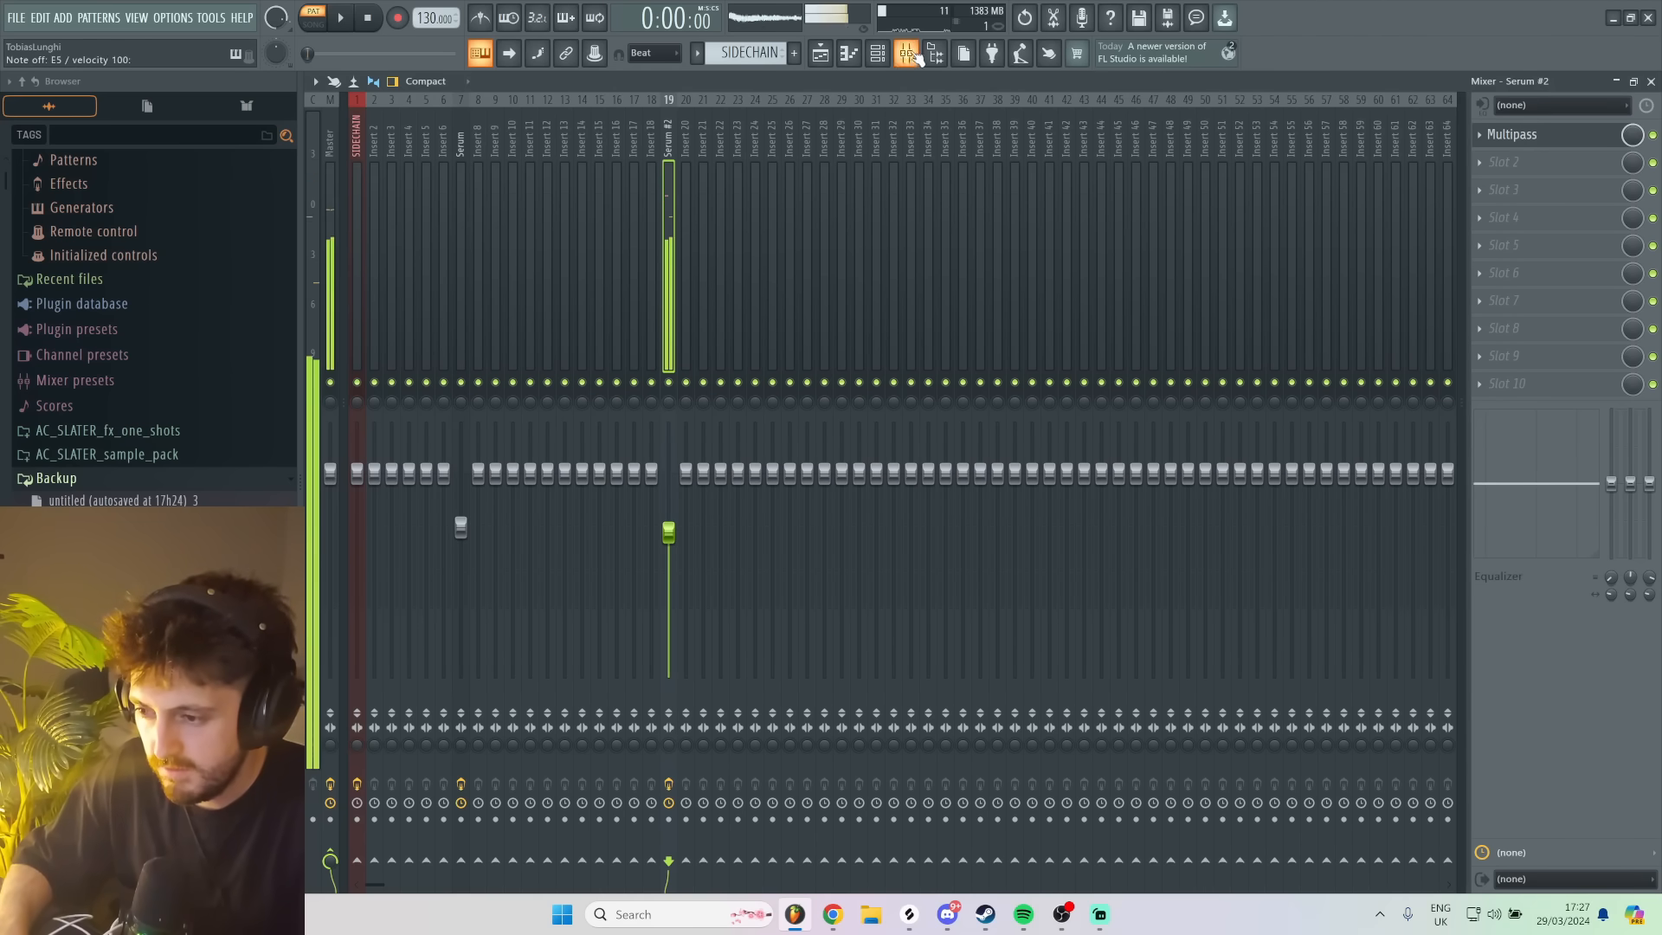
left_click(876, 52)
left_click(782, 268)
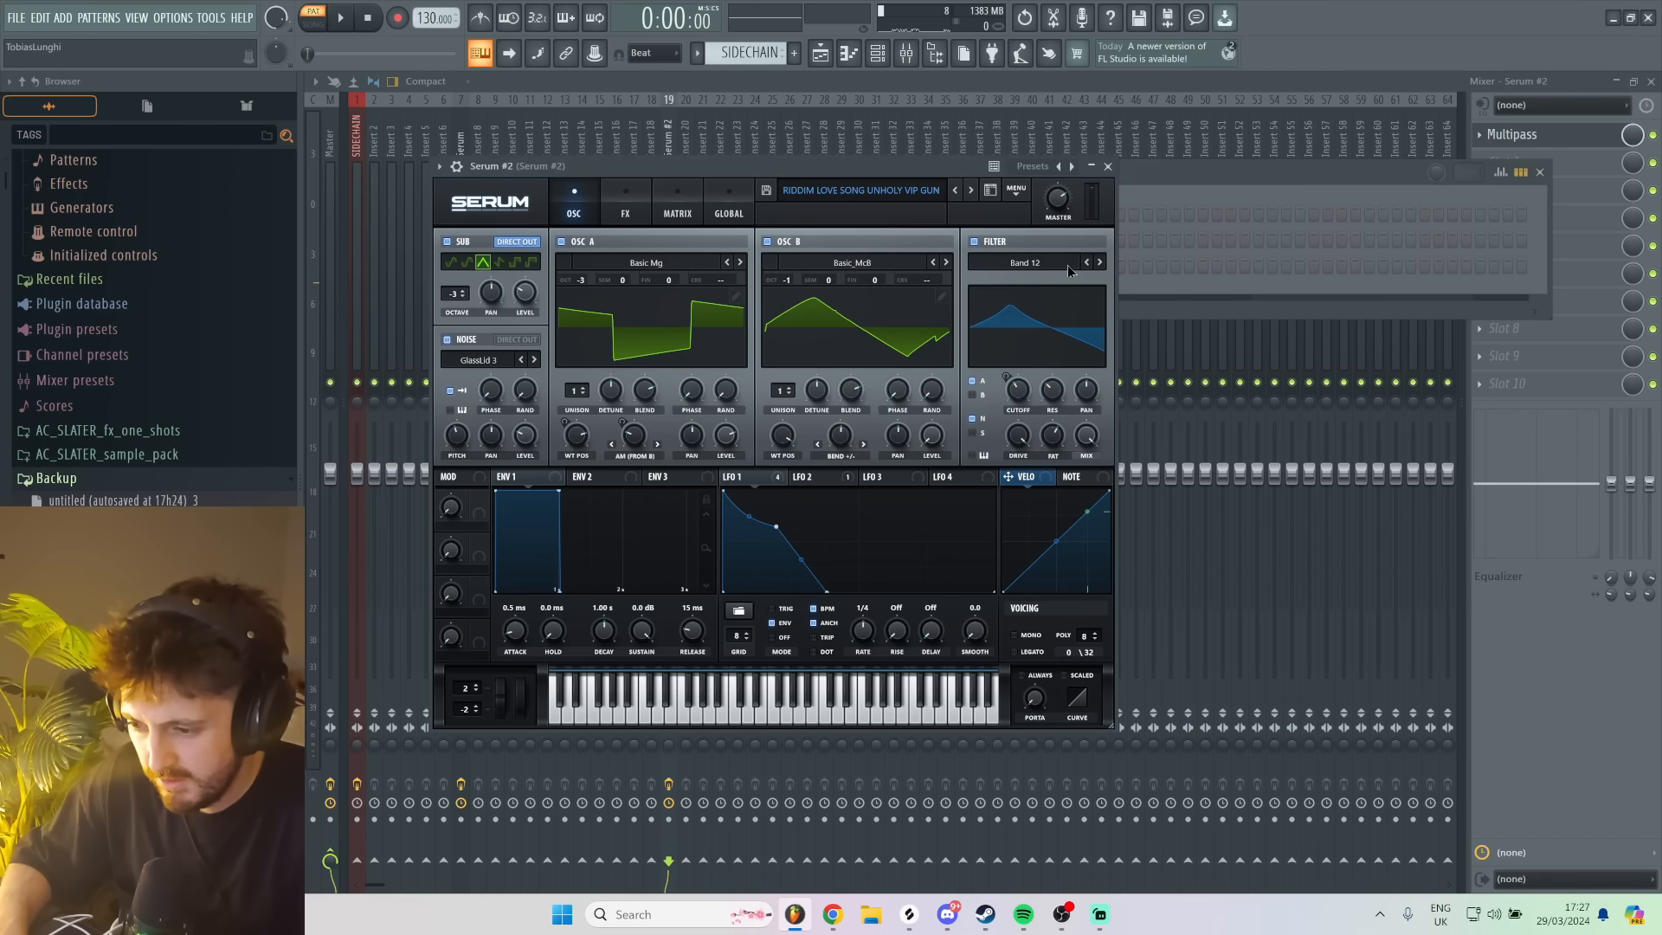
- Load the SORE TOOF OPENER and SORE TOOF QUARTER NOTE presets in Serum in turn, auditioning each
left_click(972, 191)
key("v")
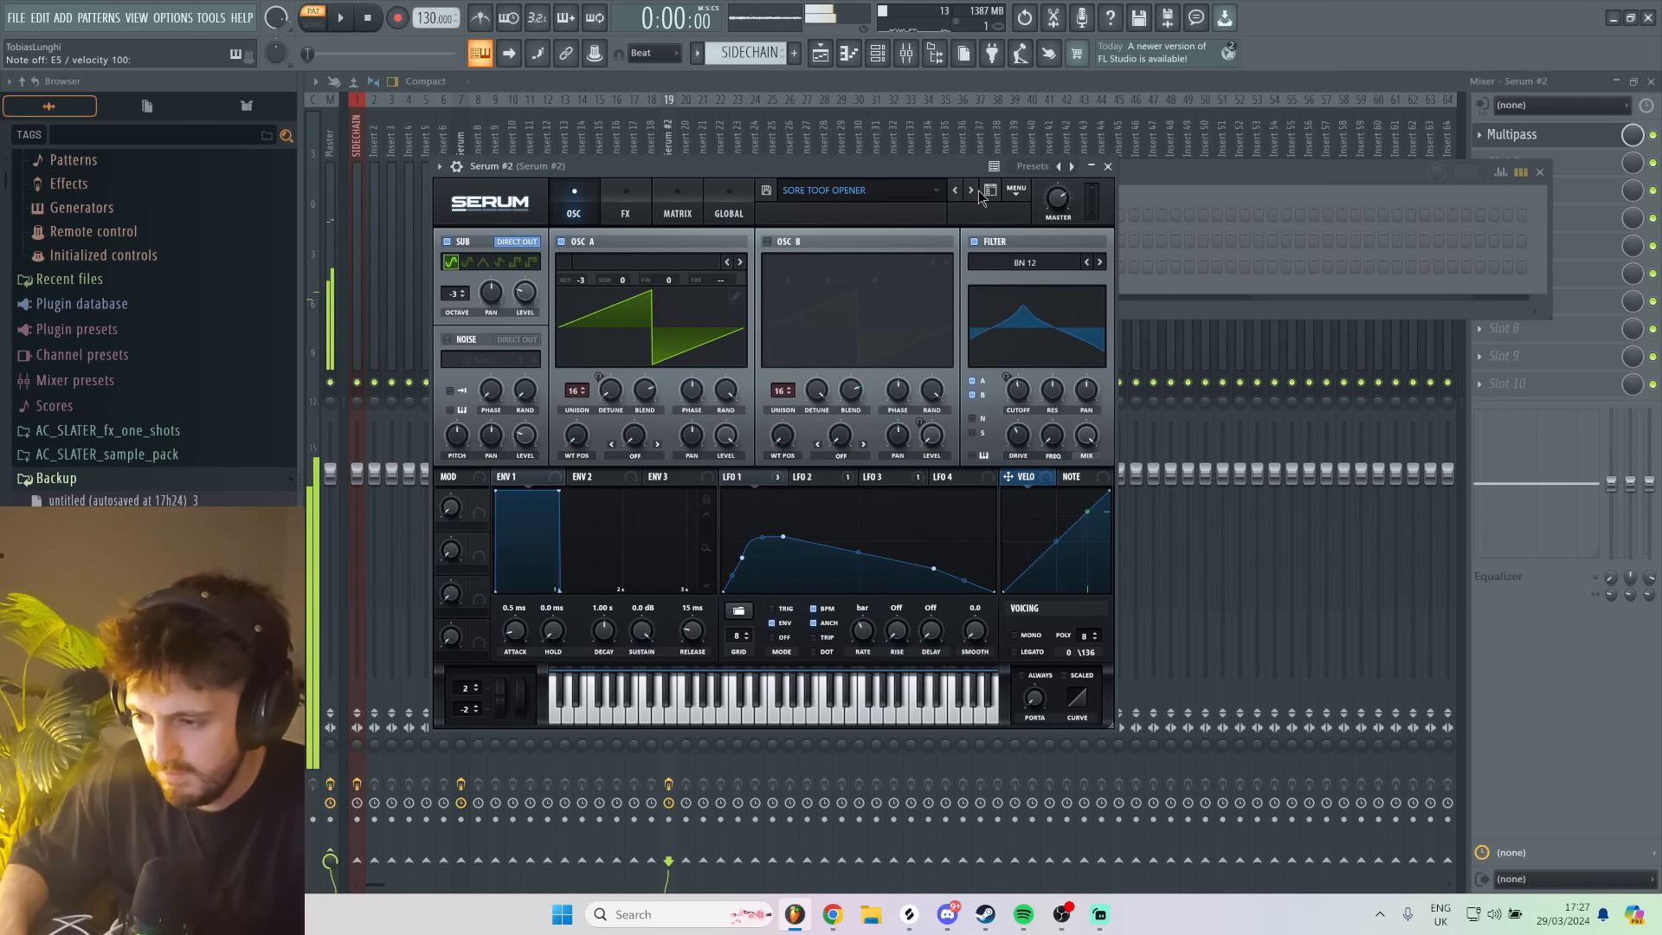
key("m")
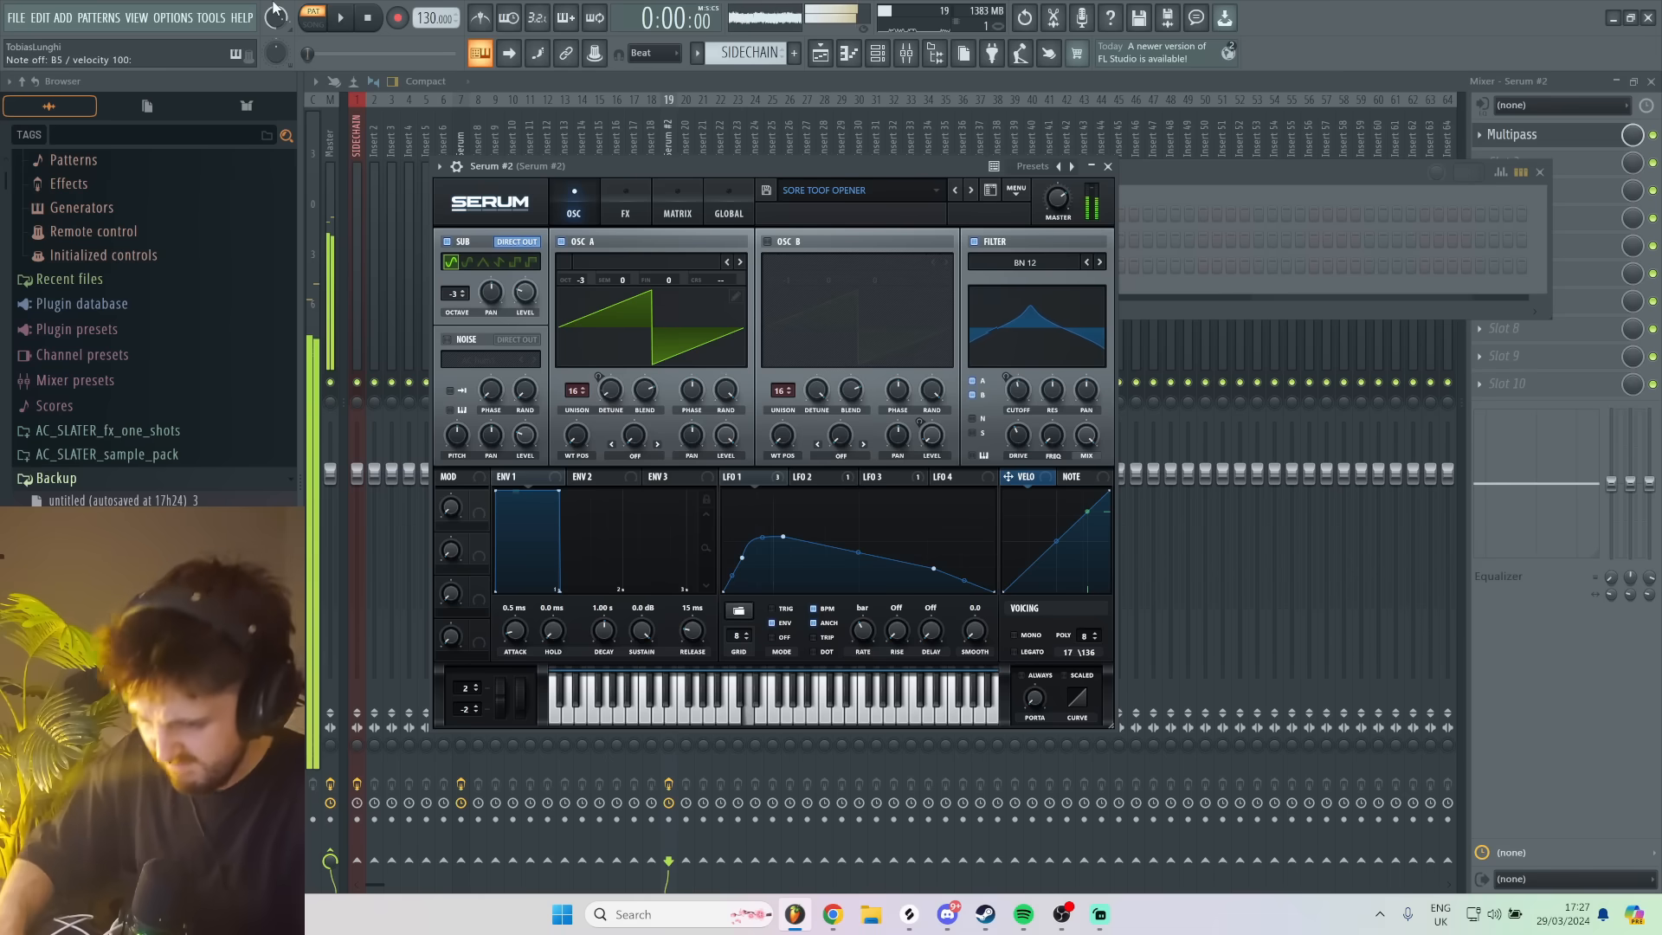
left_click(970, 191)
key("c")
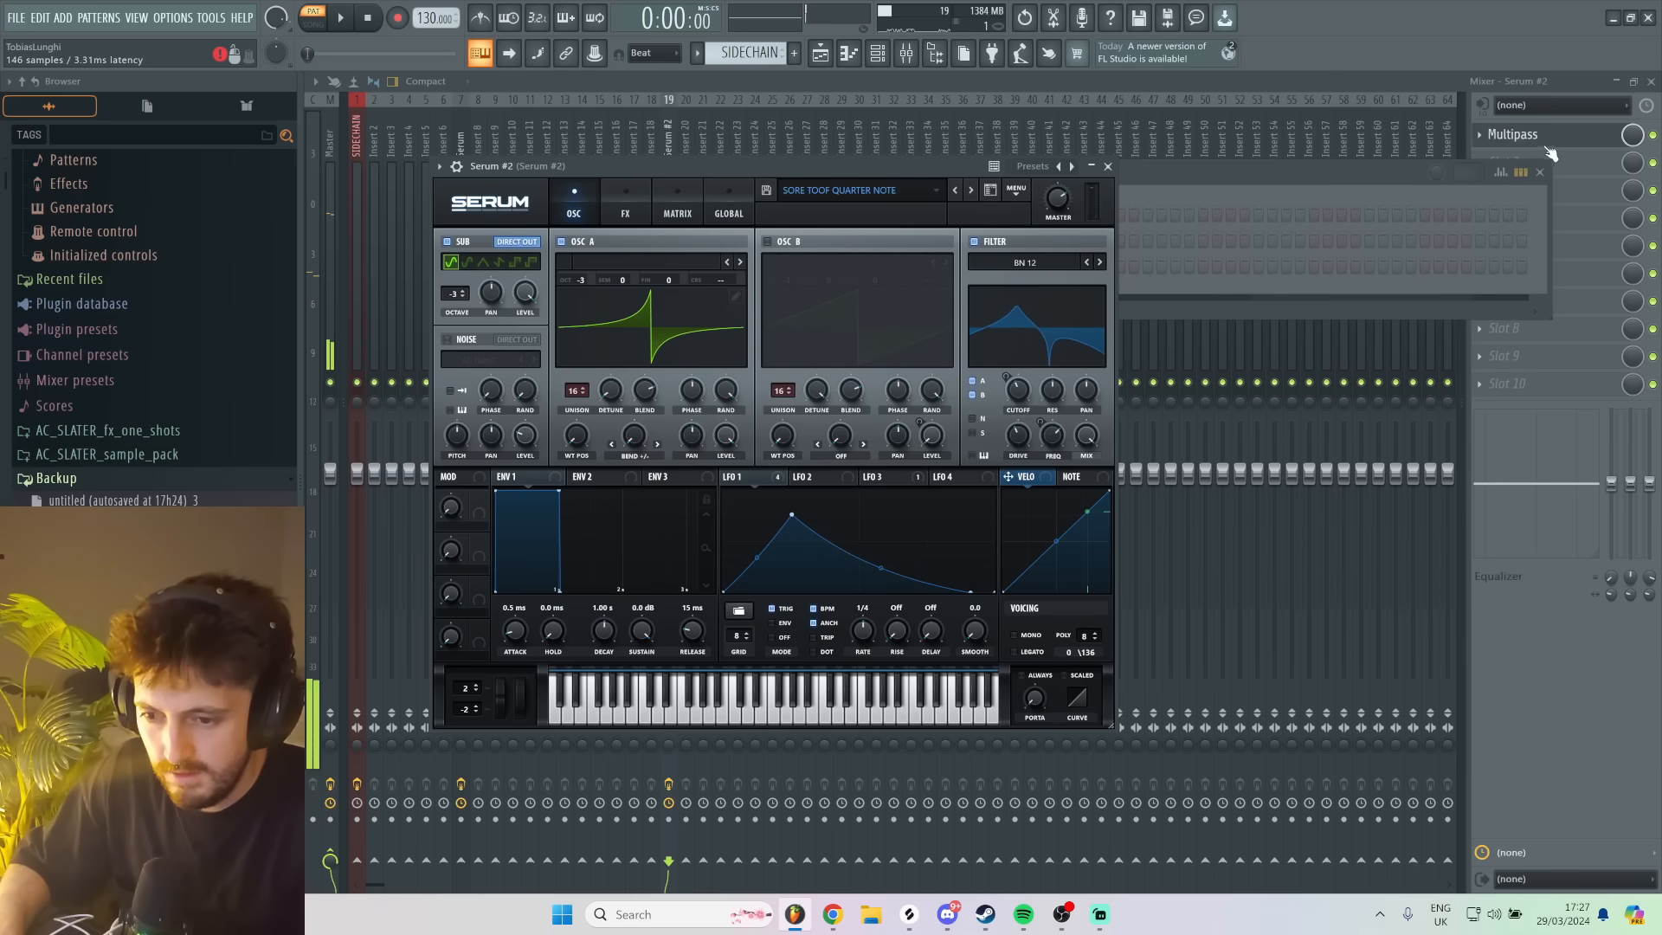
- Open Multipass from the Serum #2 mixer track, load its SORE TOOF preset, and close the plugin window
left_click(1511, 134)
left_click(1007, 410)
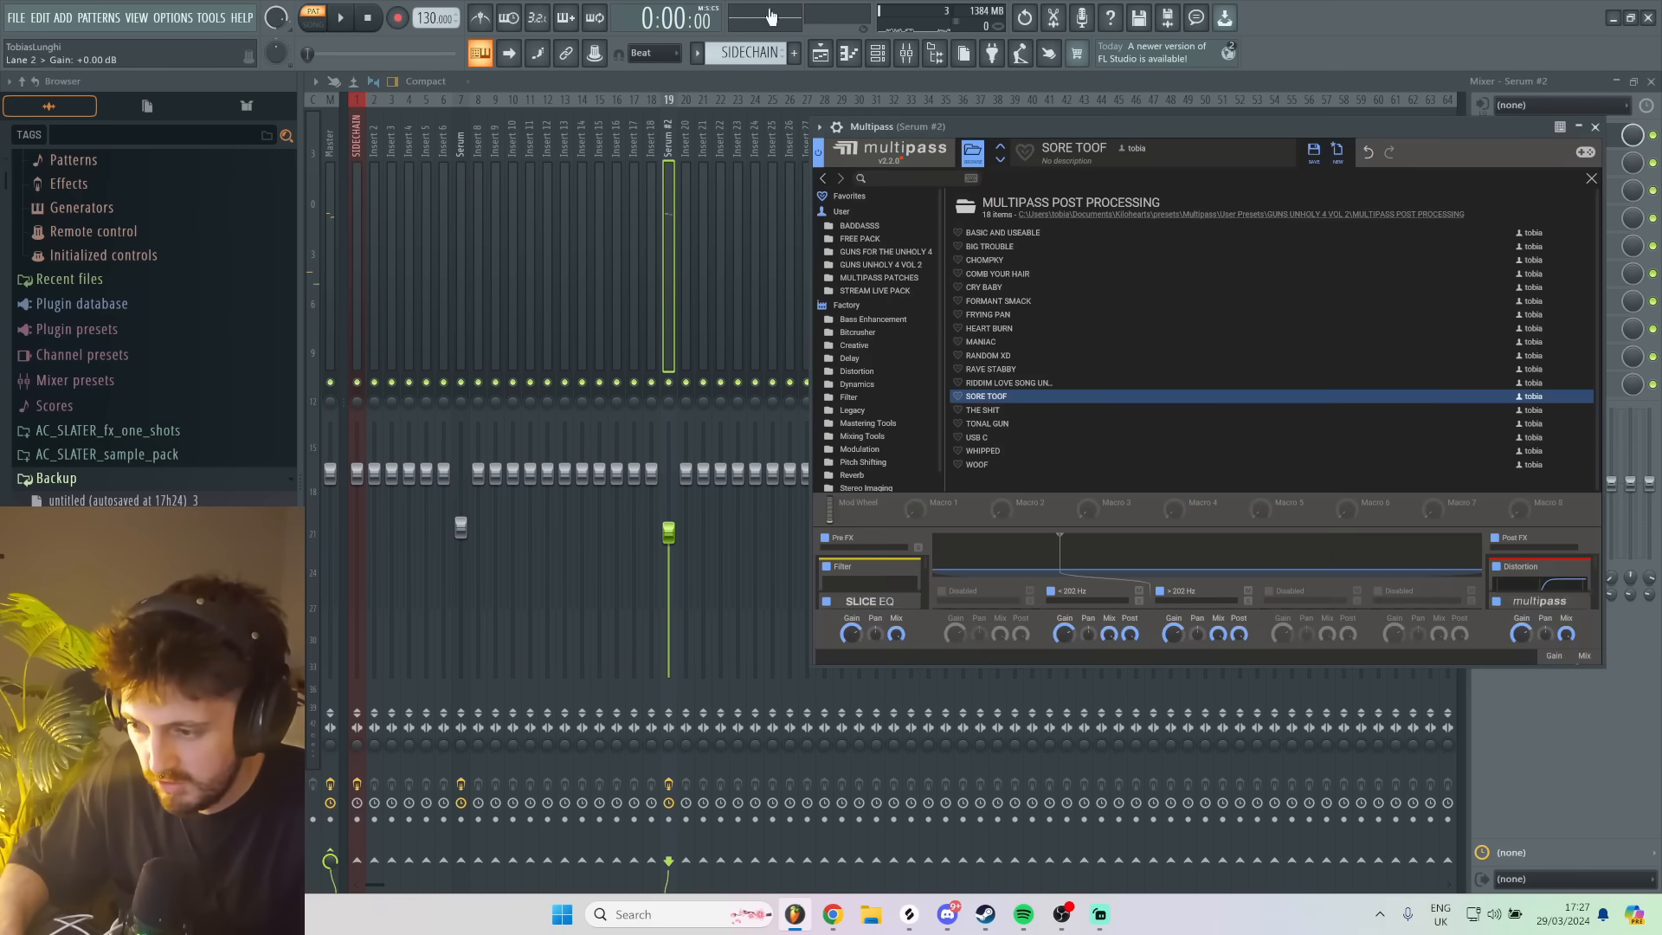
key("Escape")
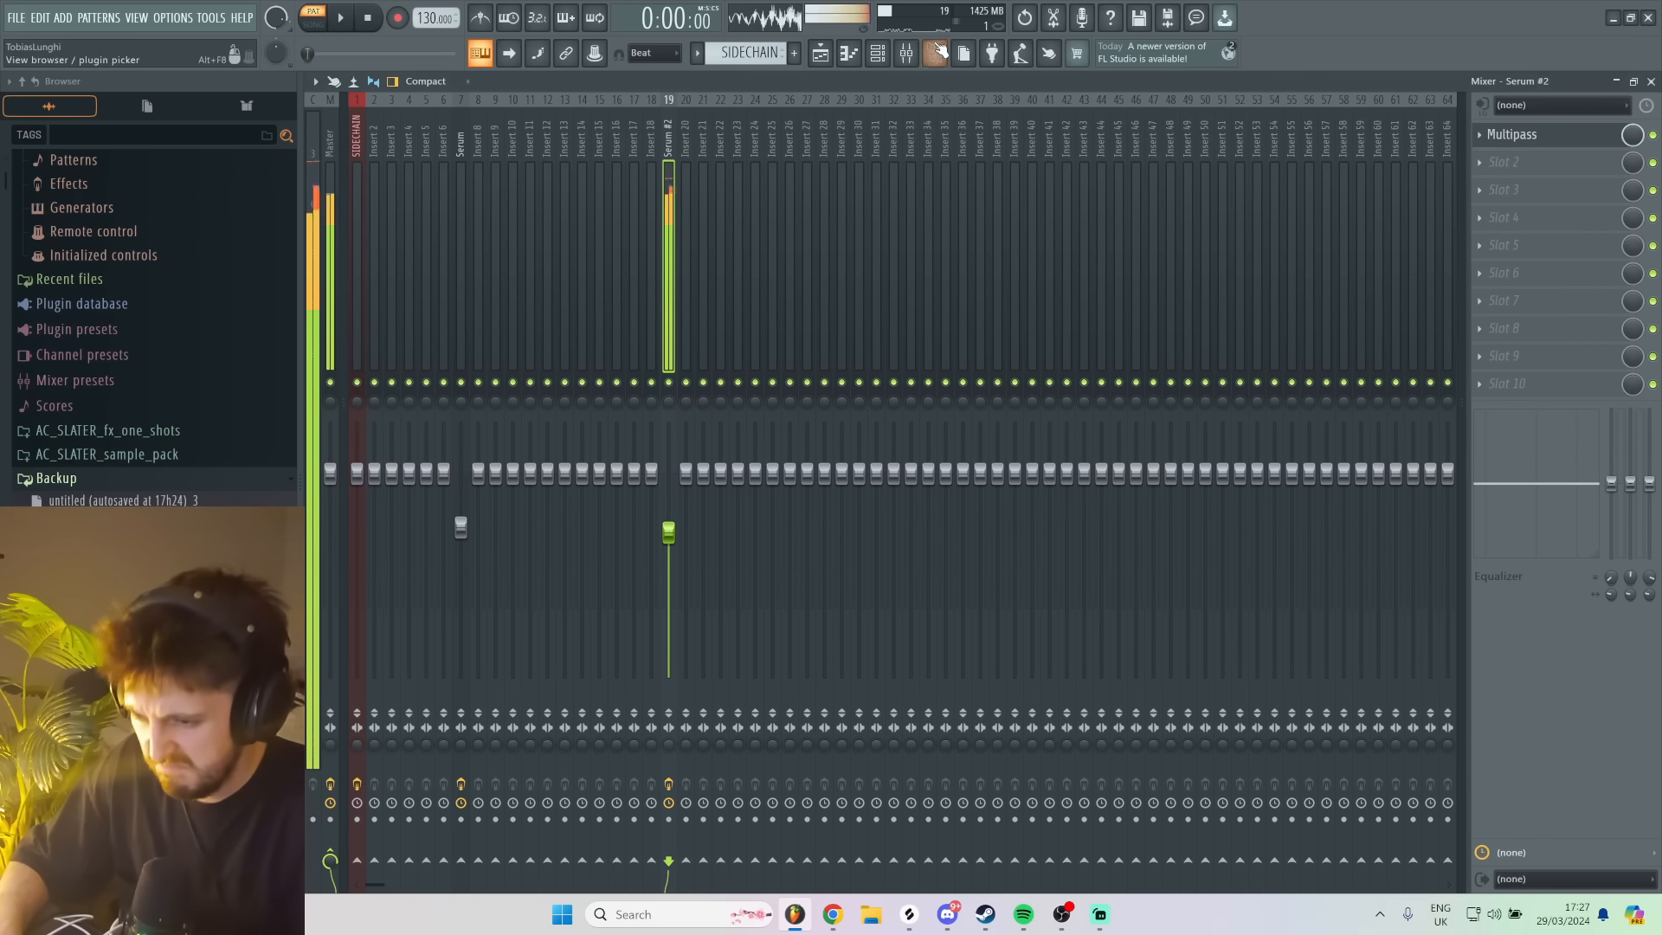
- Reopen the second Serum from the channel rack, load the SORE TOOF preset, and audition it
key("F6")
left_click(763, 268)
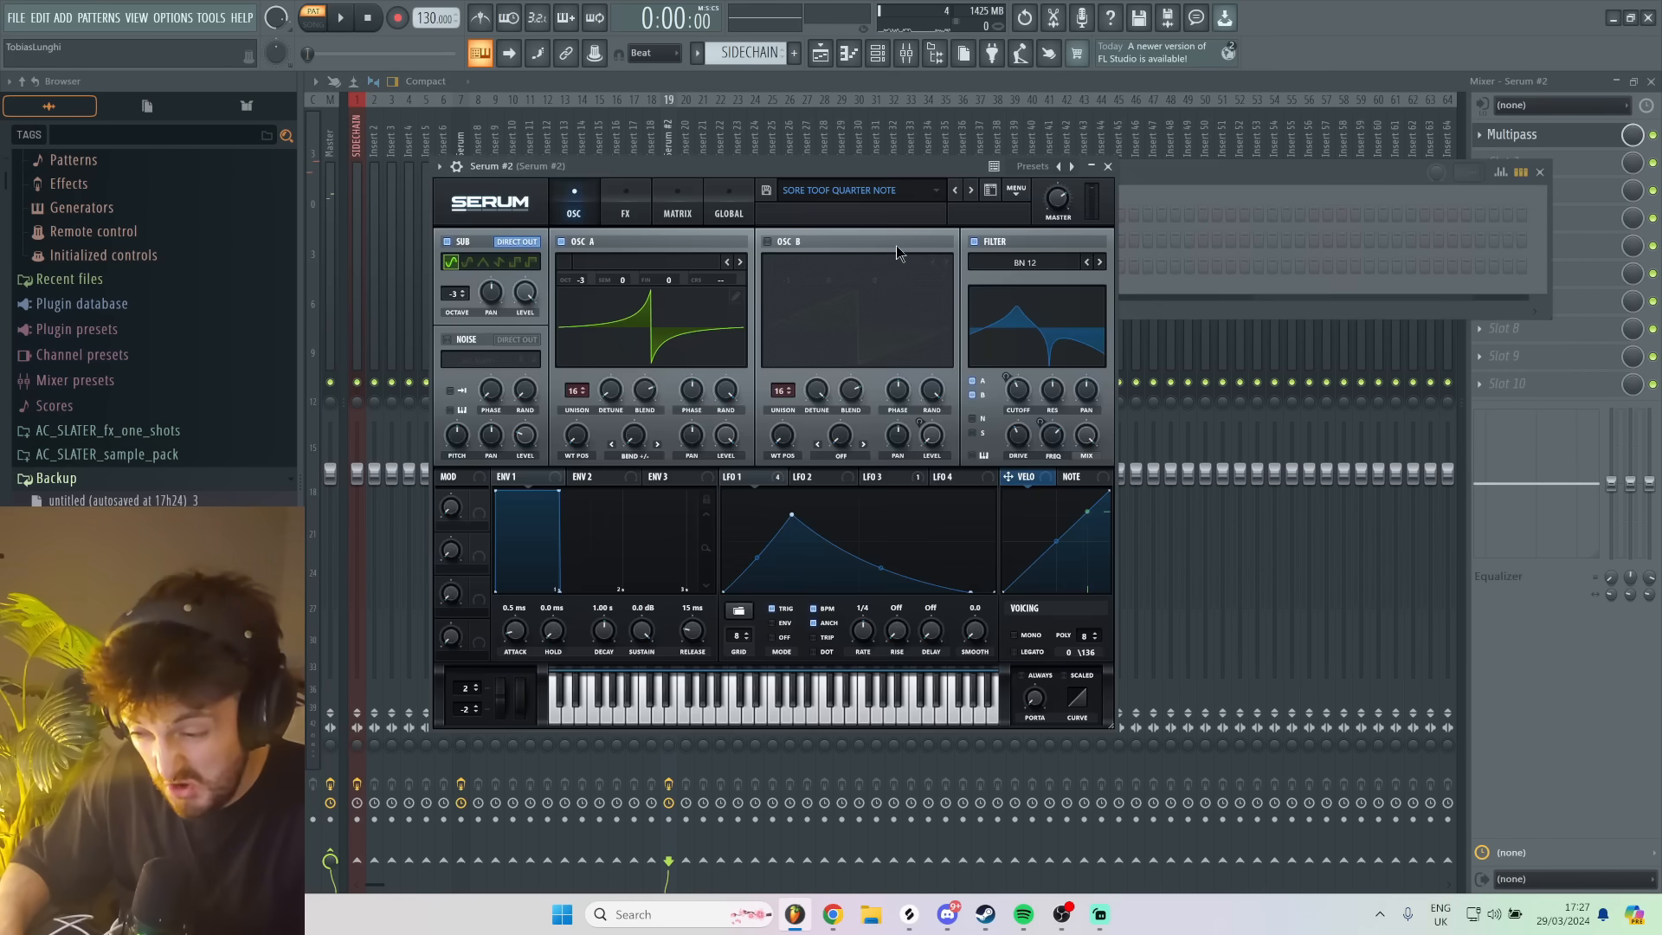
left_click(970, 191)
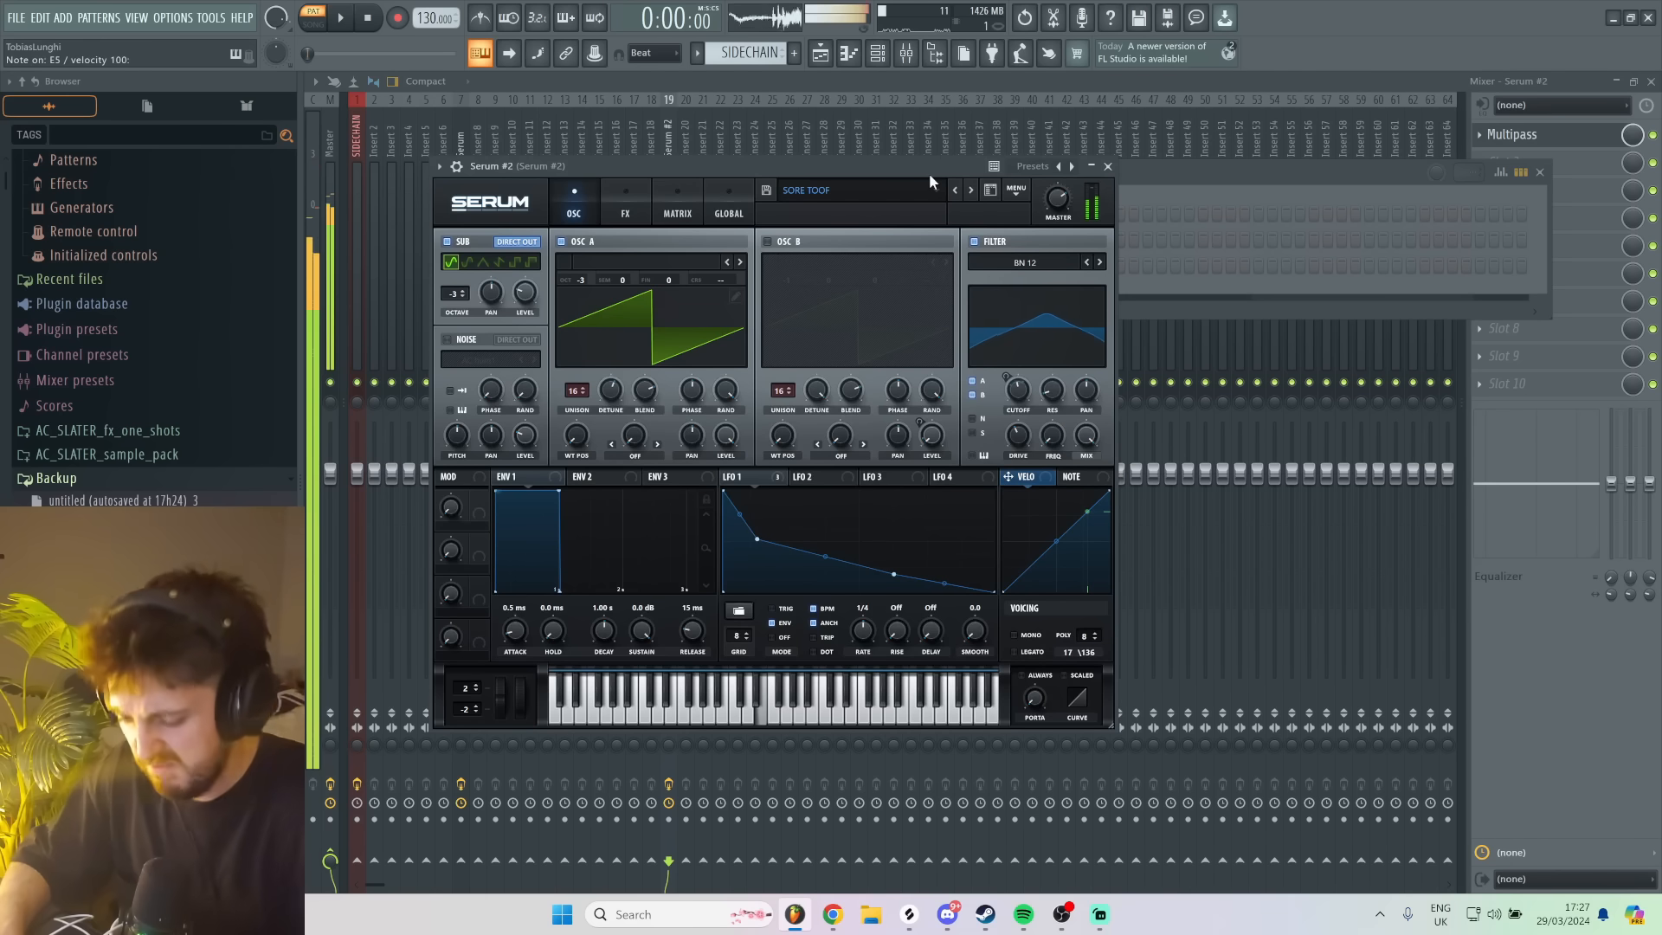